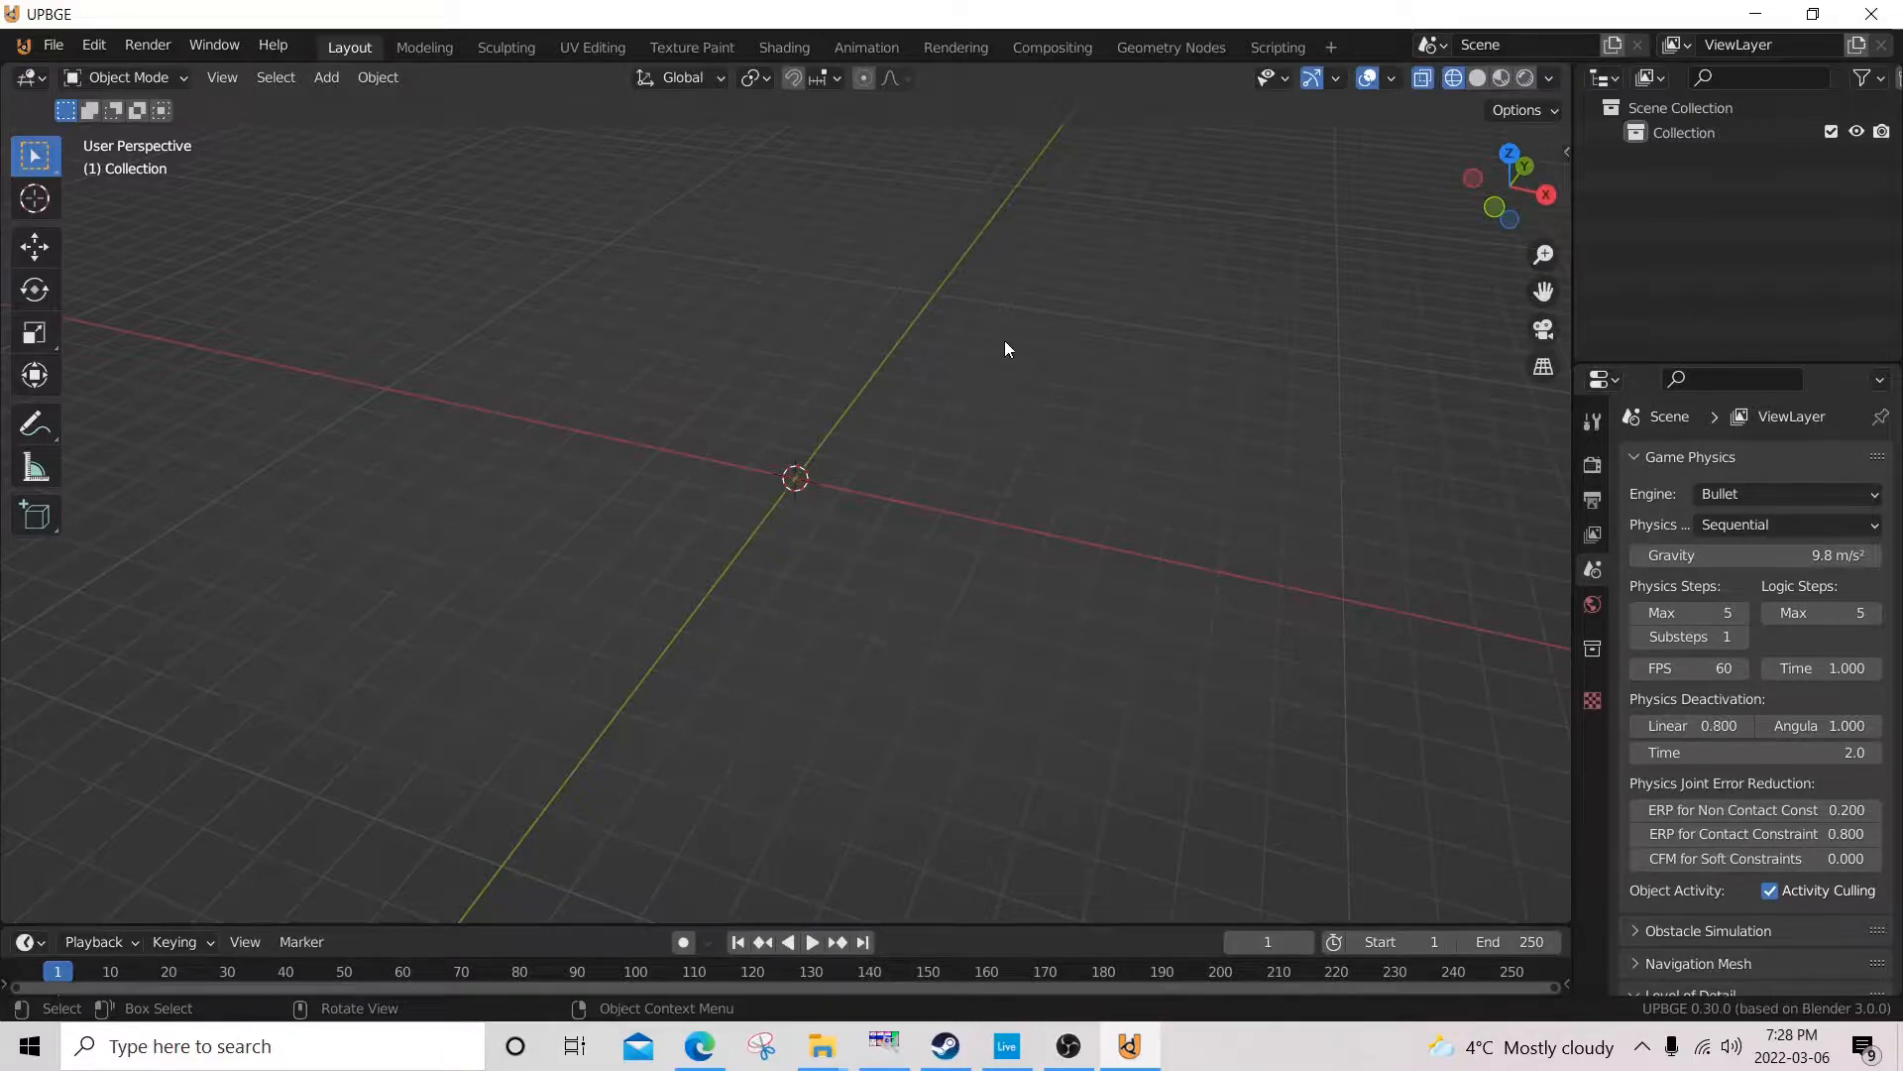
middle_drag(1107, 290, 1152, 292)
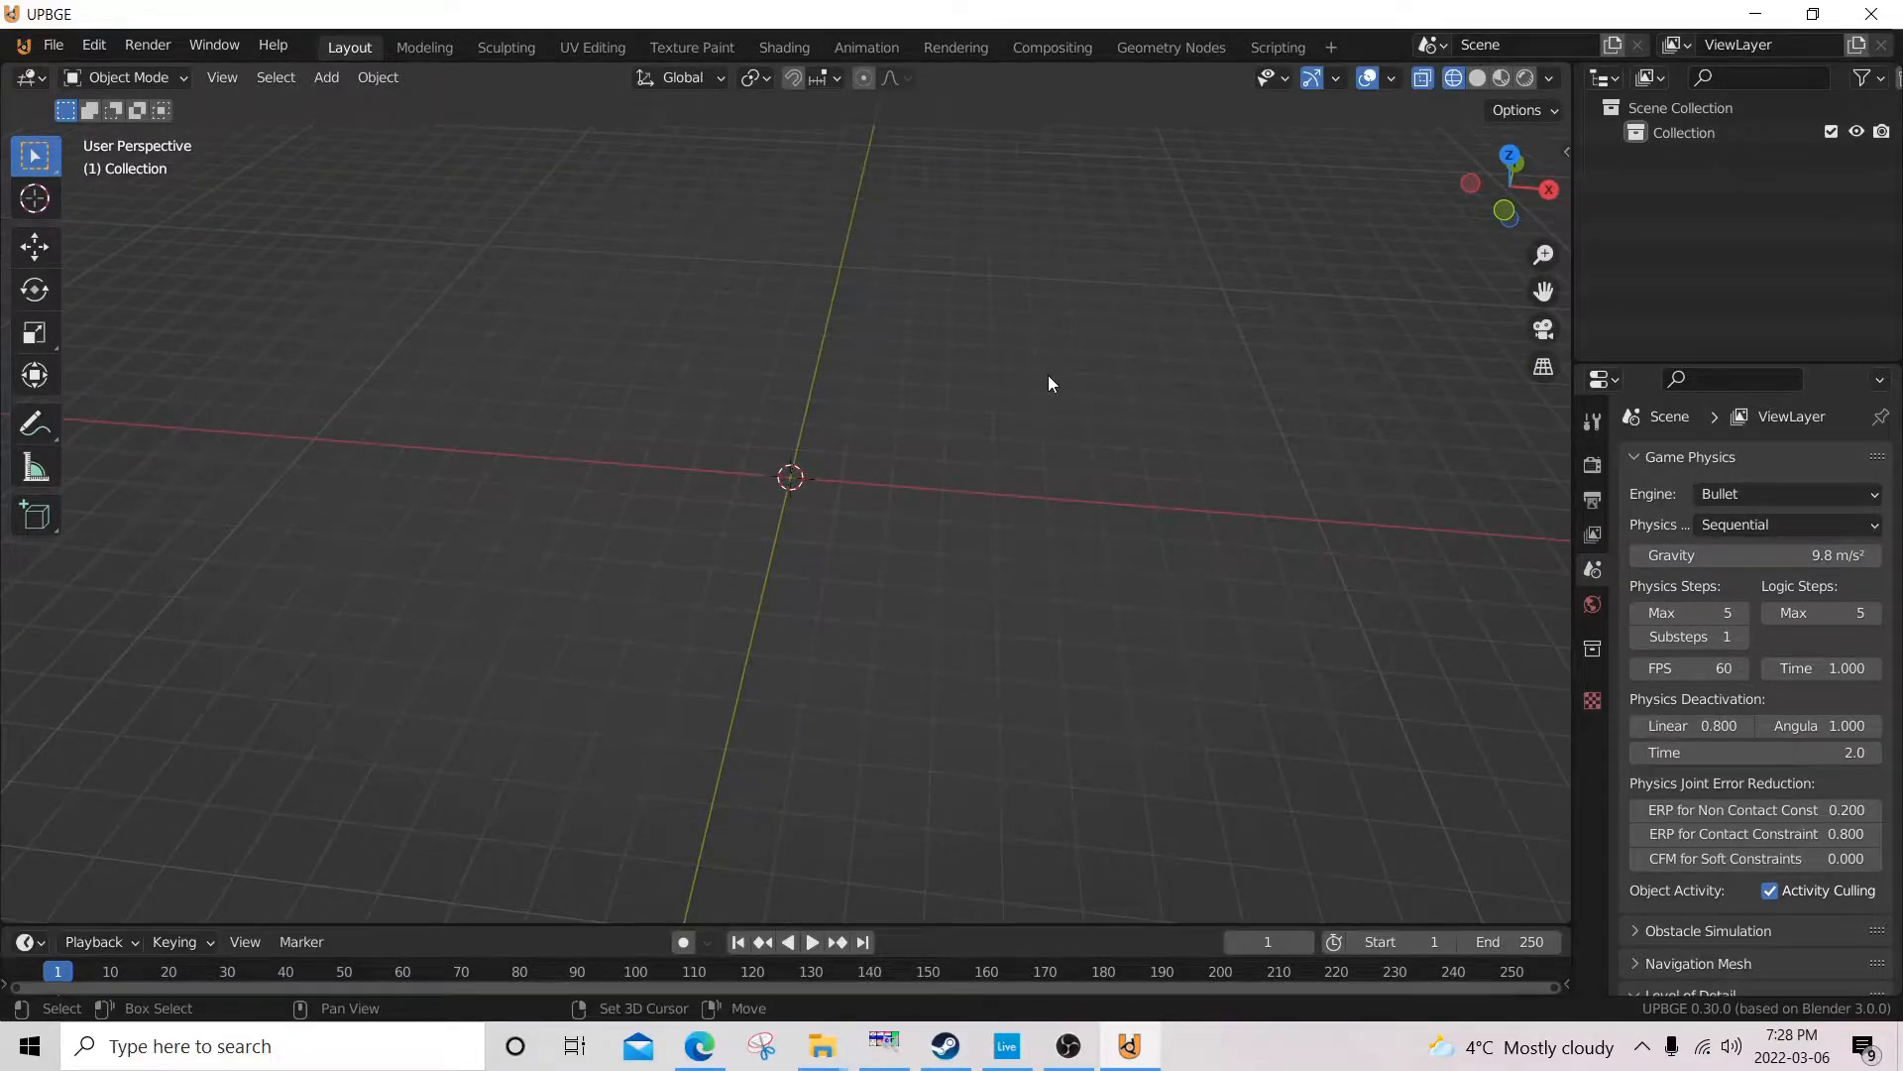
shift+middle_drag(1029, 436, 832, 455)
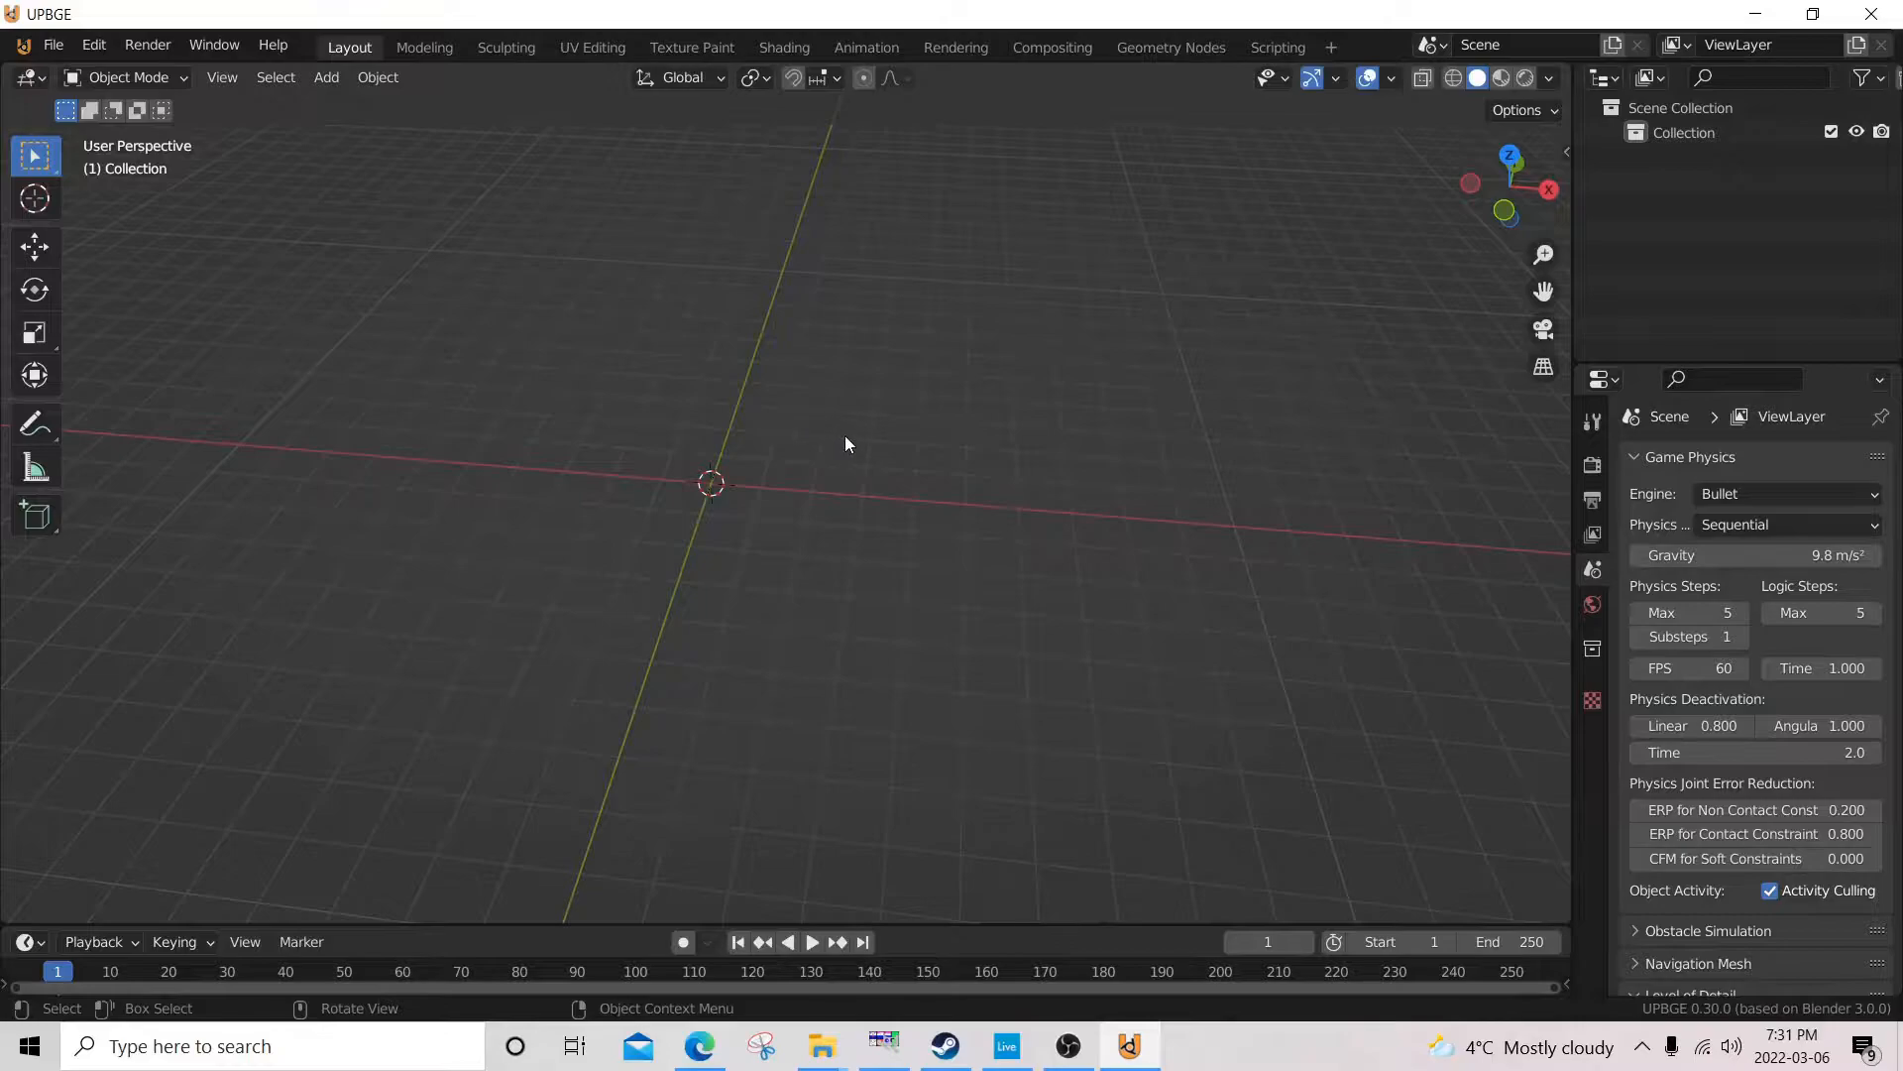
scroll(847, 436, up, 6)
scroll(849, 430, up, 1)
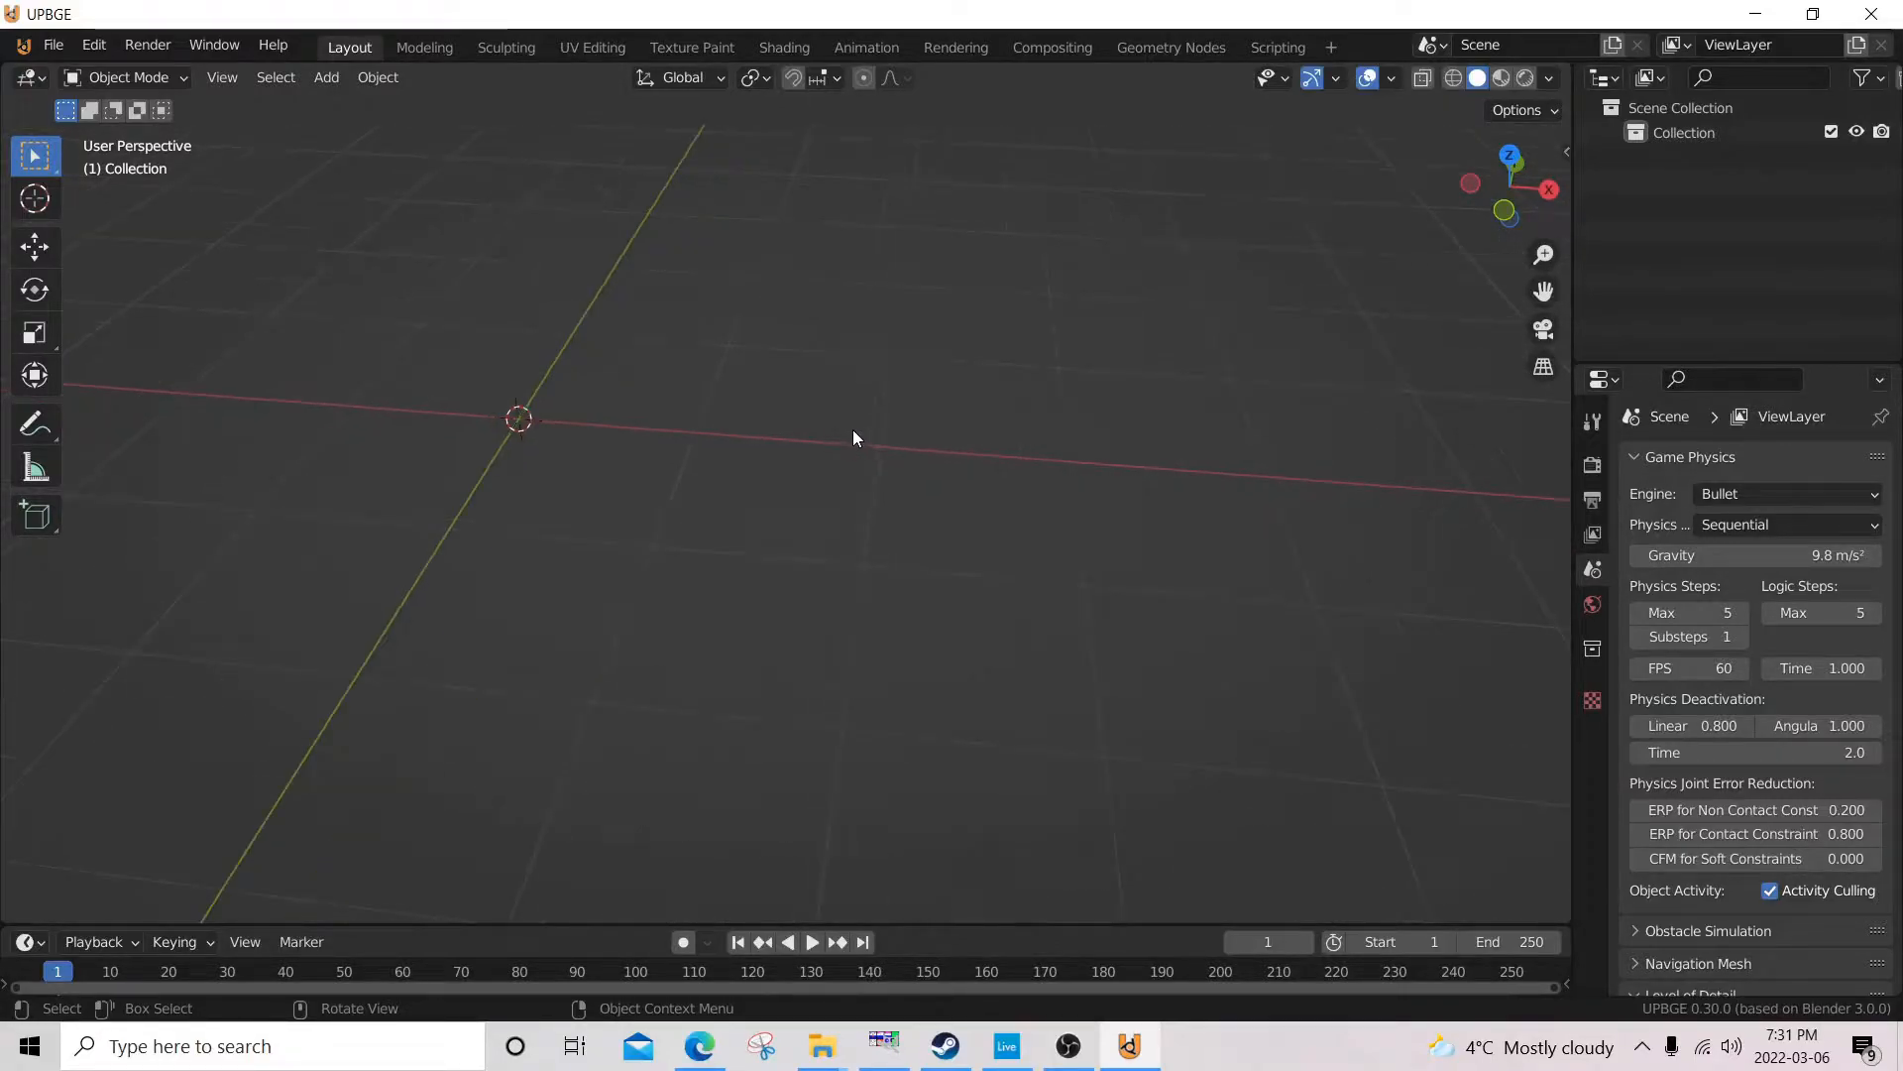
scroll(852, 434, down, 5)
scroll(849, 443, down, 2)
scroll(848, 445, up, 6)
scroll(846, 447, down, 6)
scroll(841, 450, up, 6)
scroll(843, 454, down, 6)
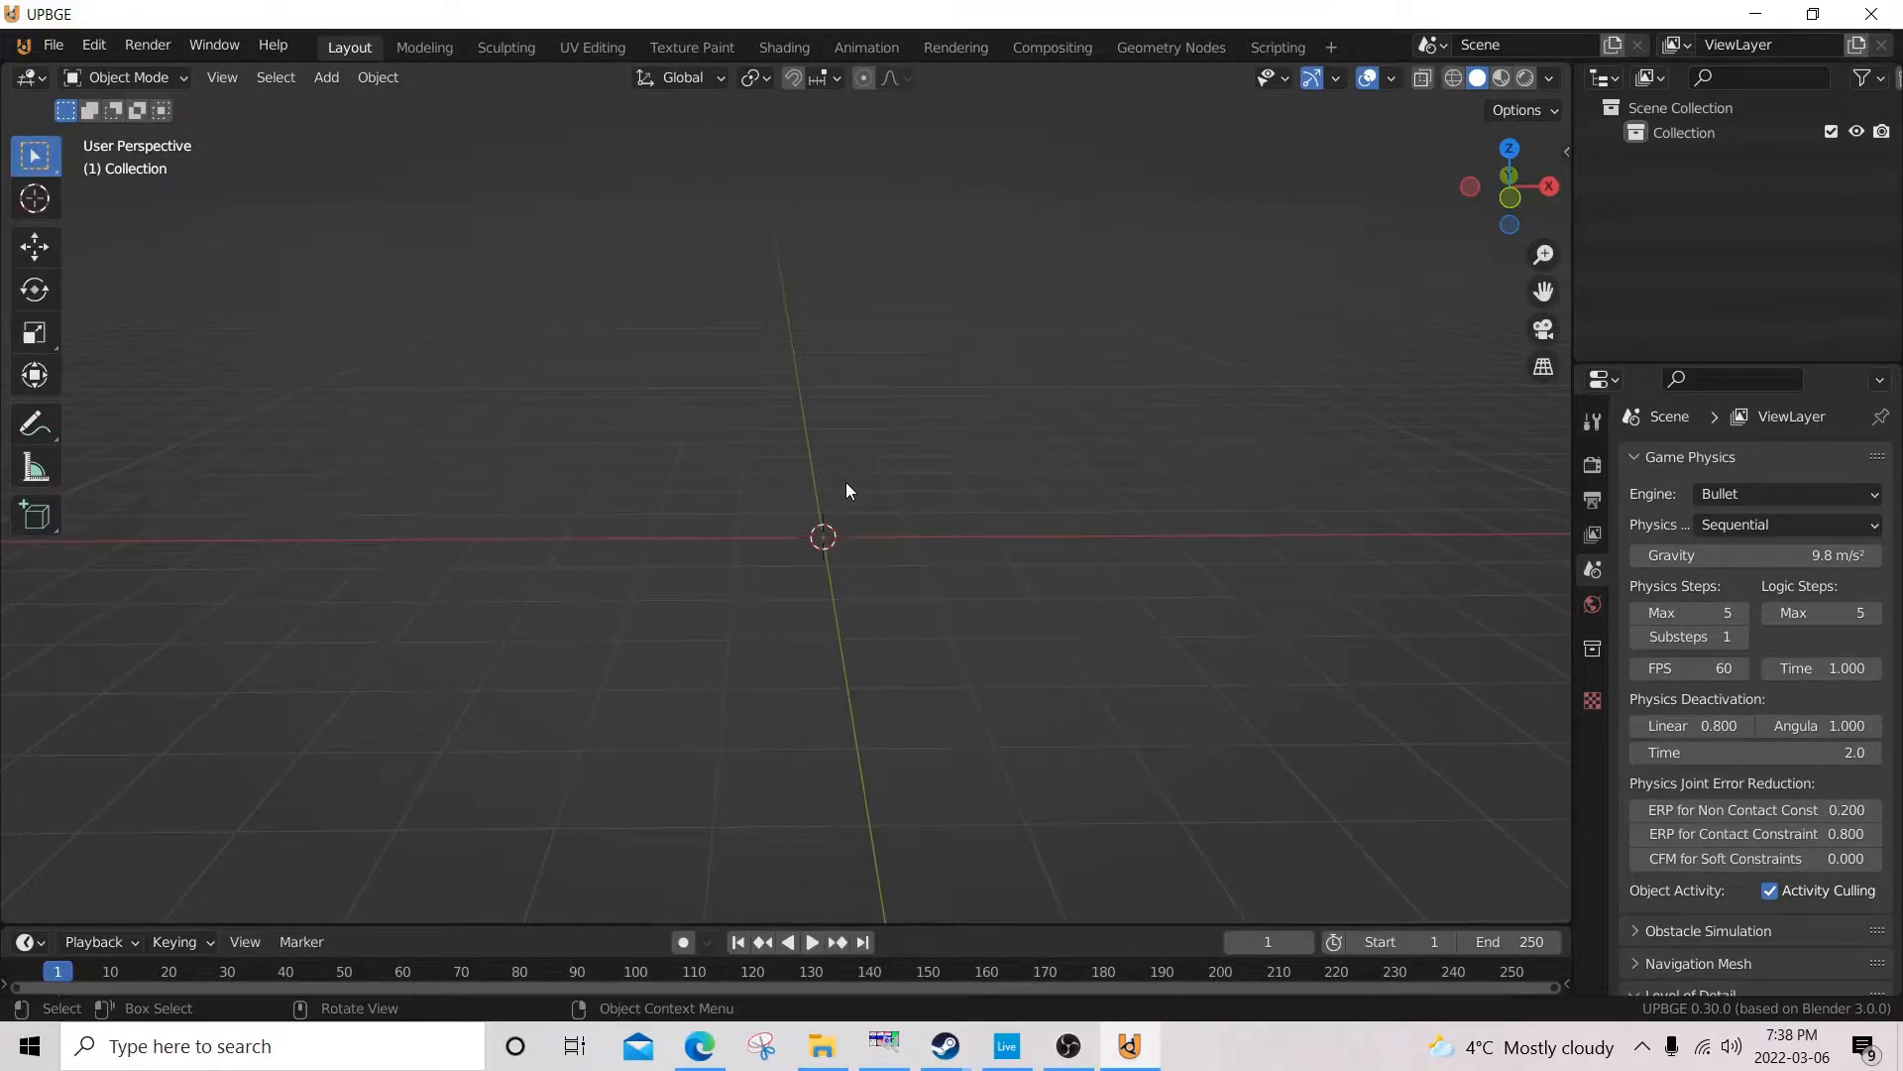
Add a cube mesh at the world origin and enter Edit Mode on it.
key(shift+a)
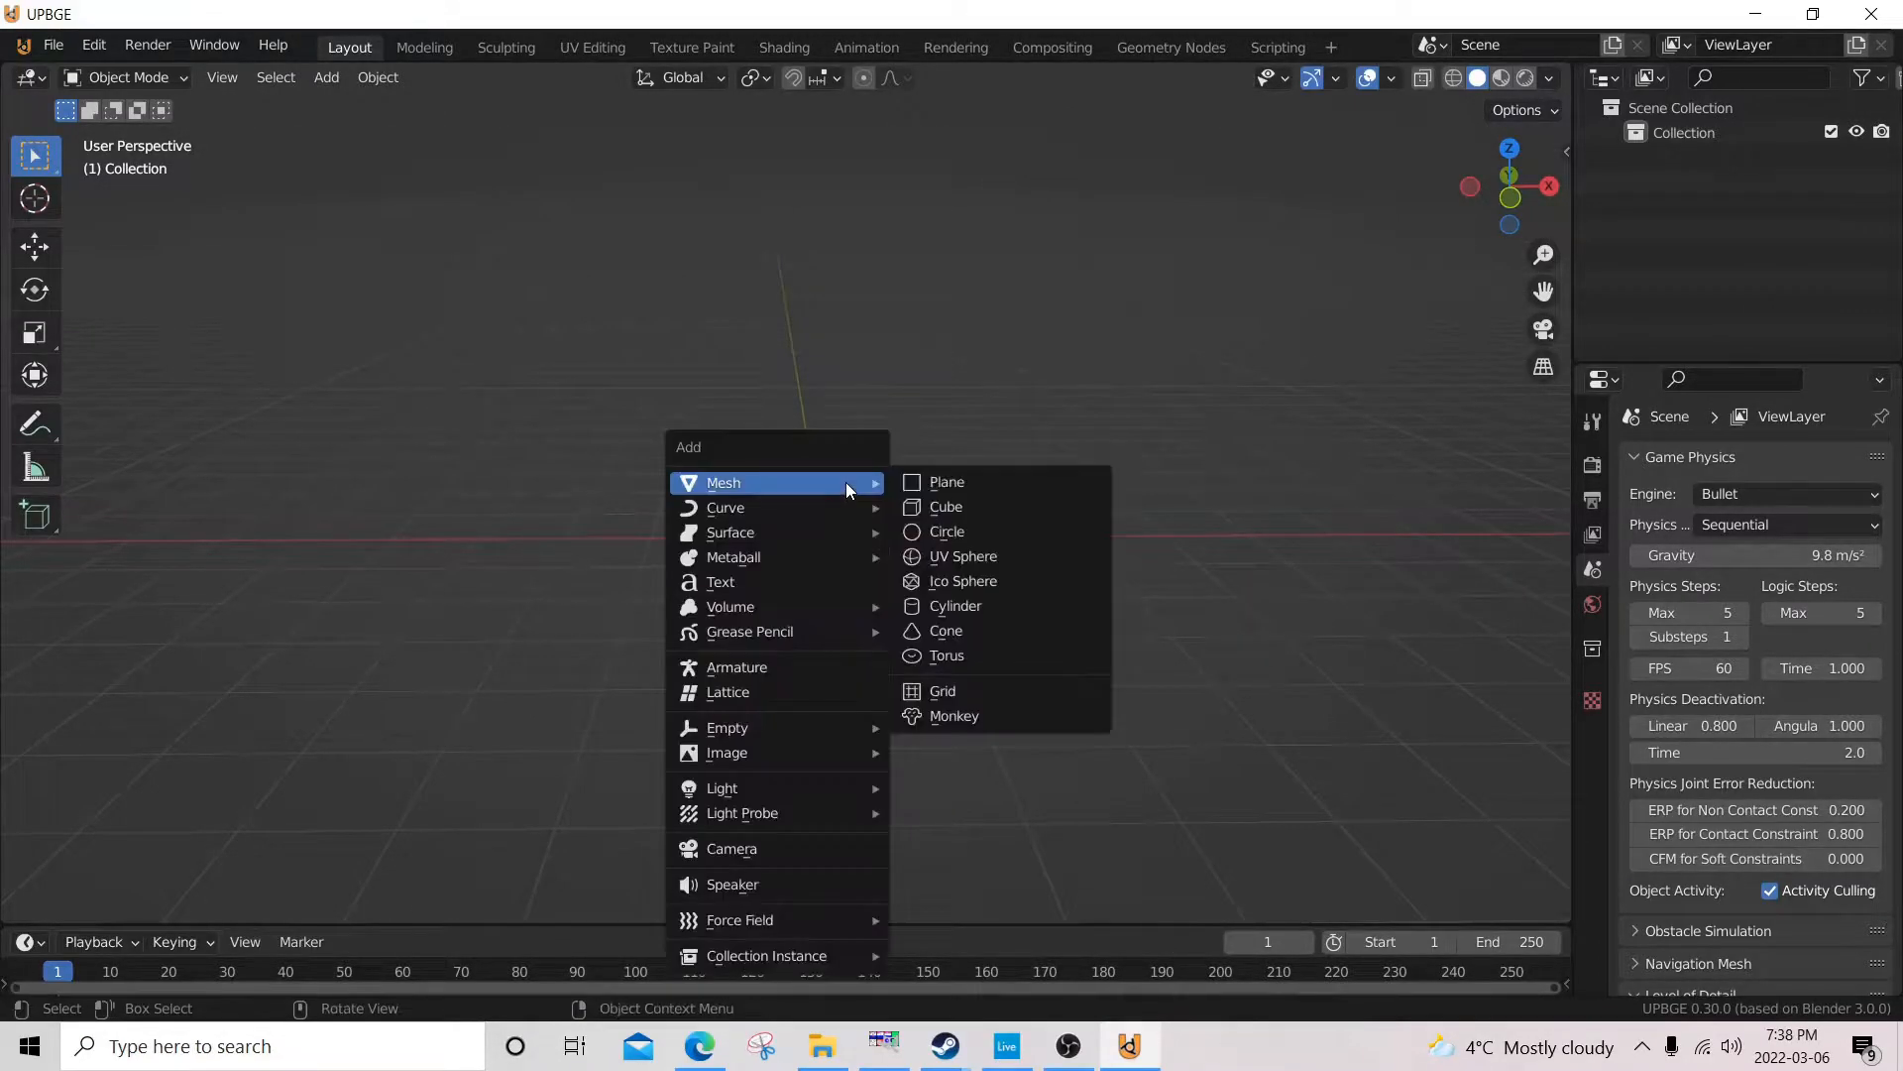
click(947, 508)
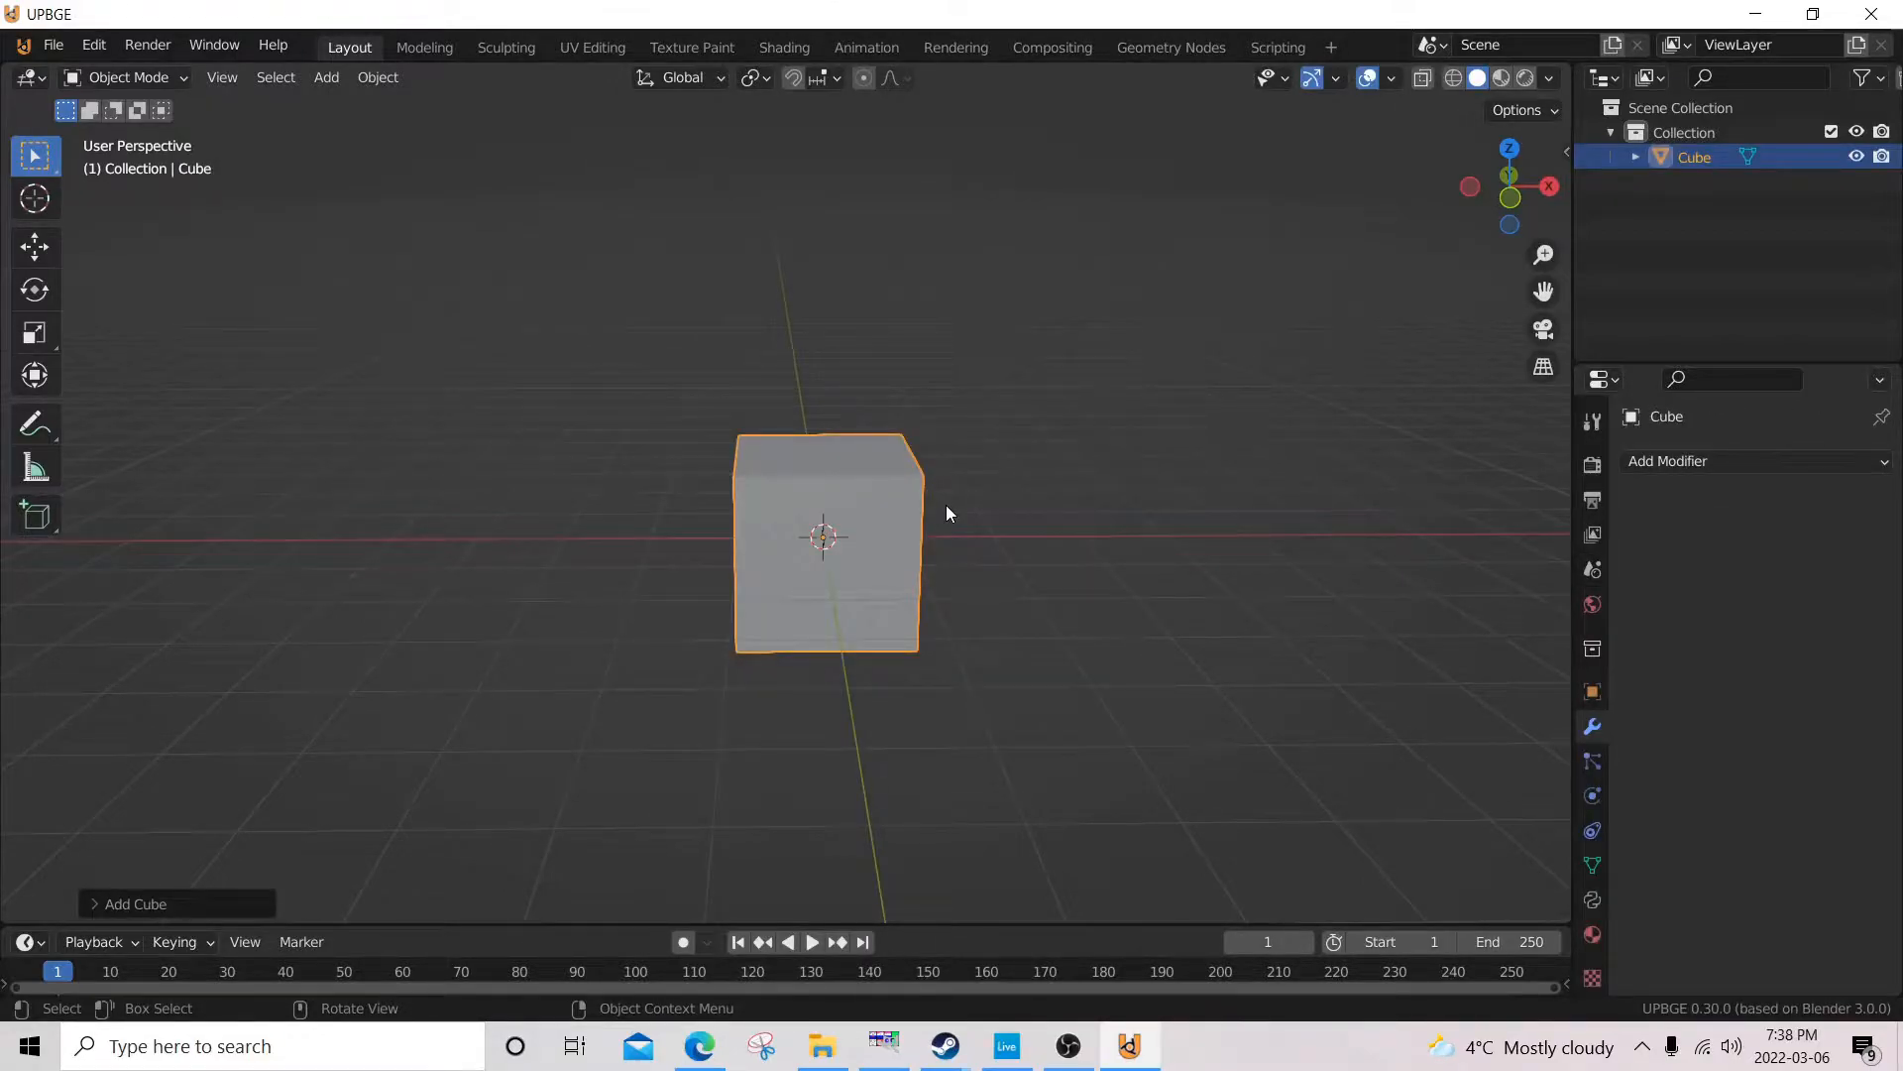
key(Tab)
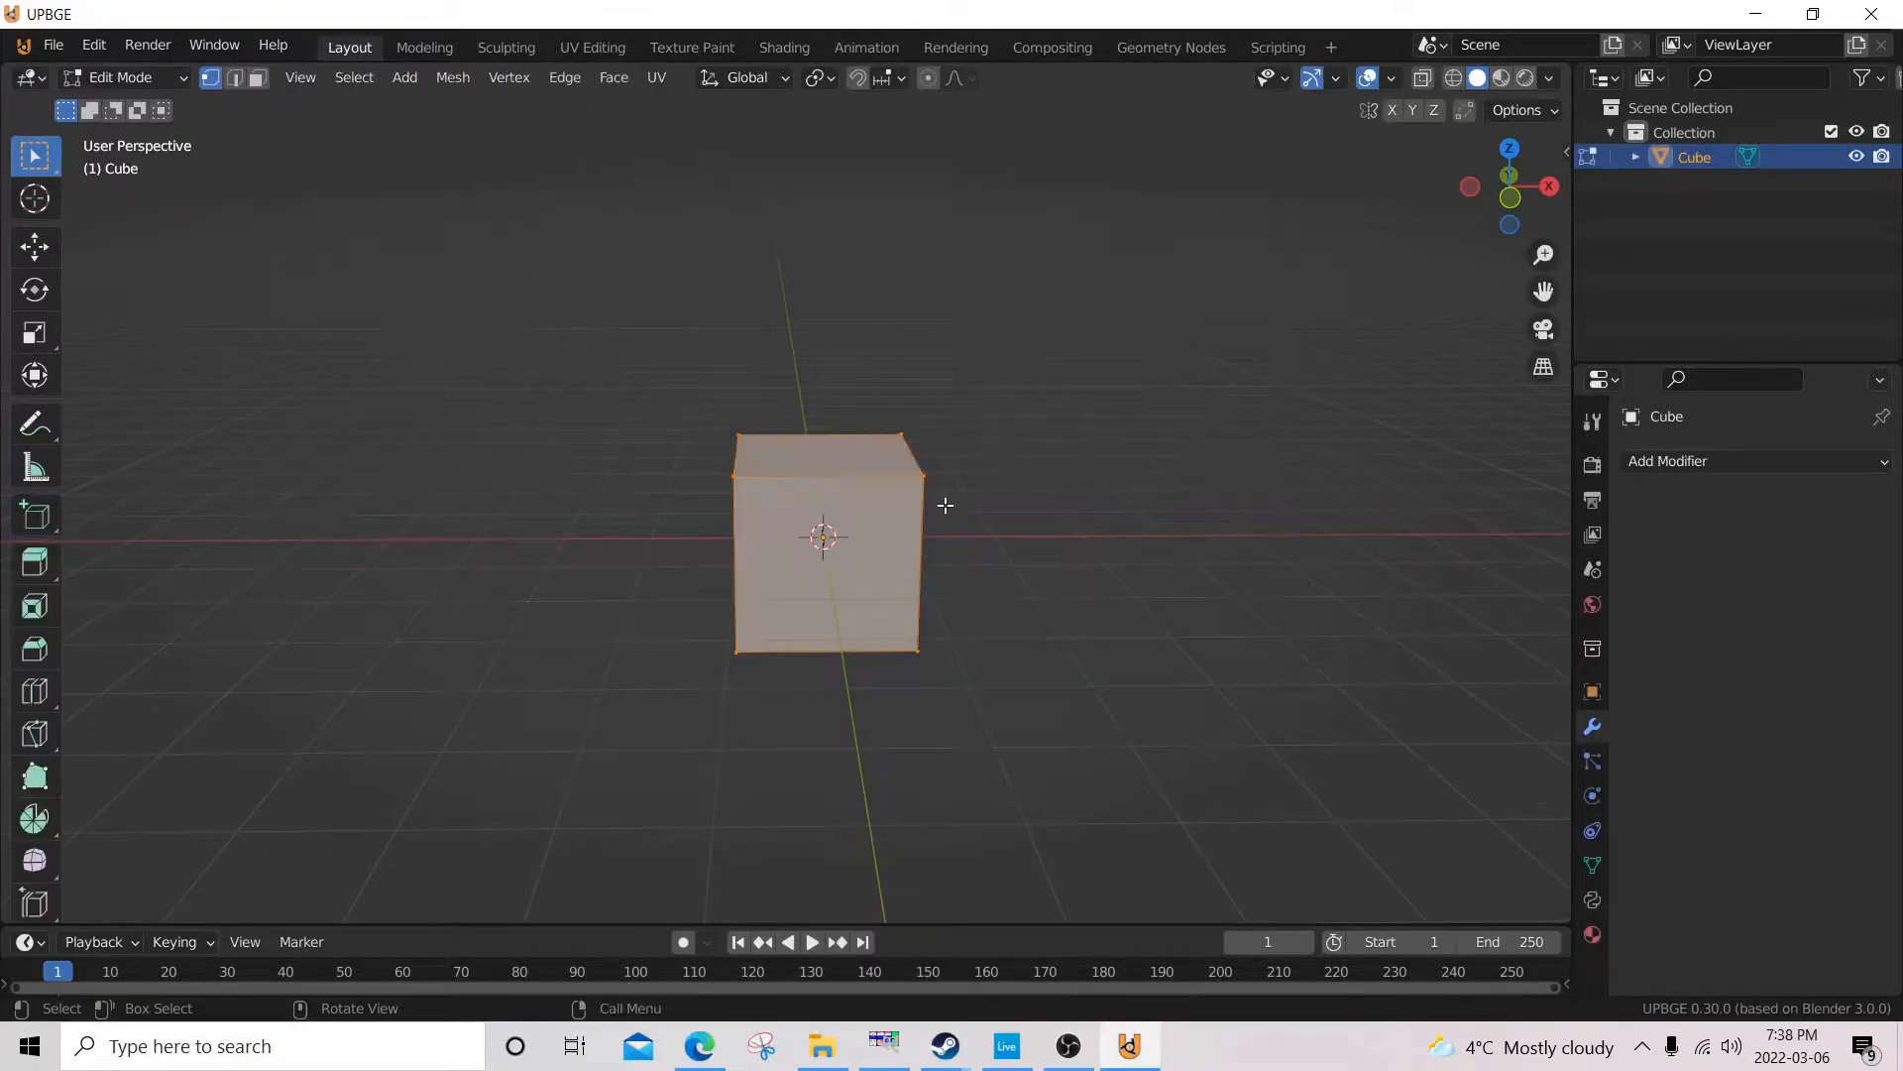
Add a single centred vertical loop cut that divides the cube into halves along the X axis.
key(ctrl+r)
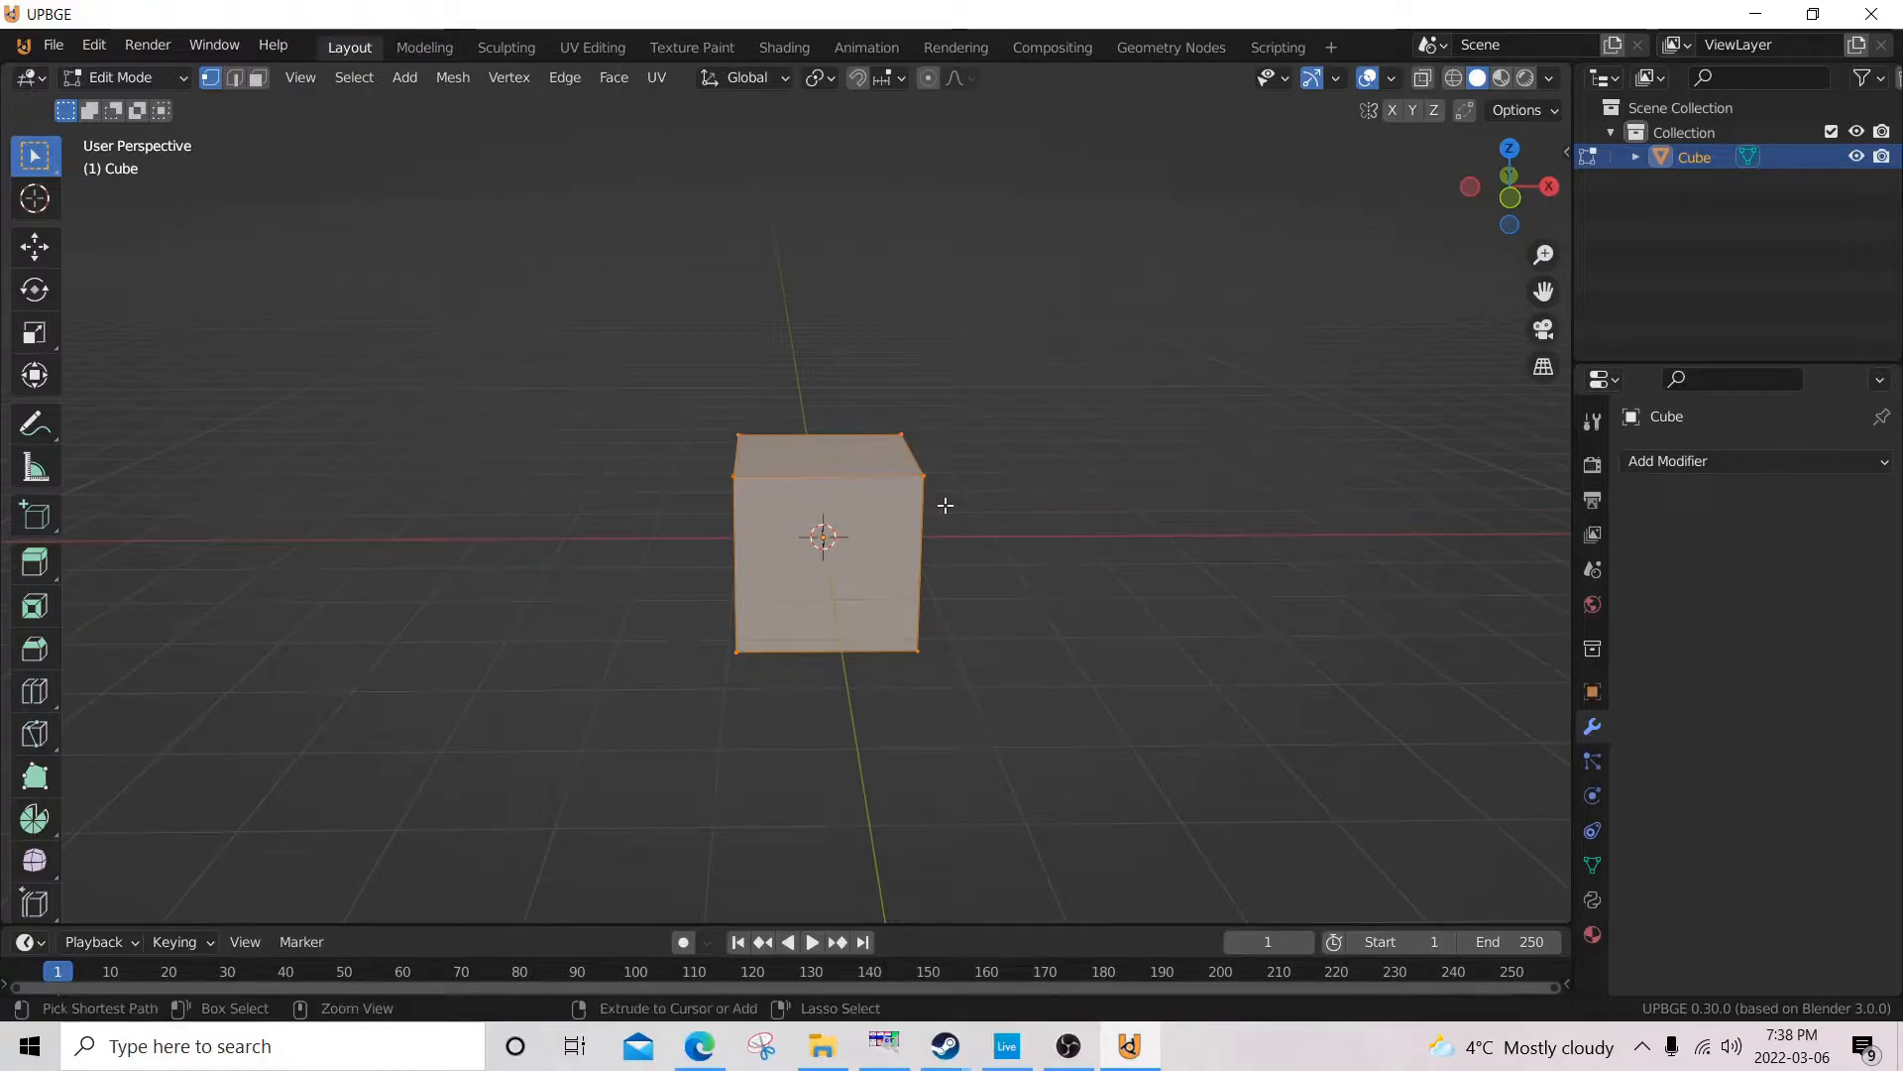
click(833, 462)
click(833, 462)
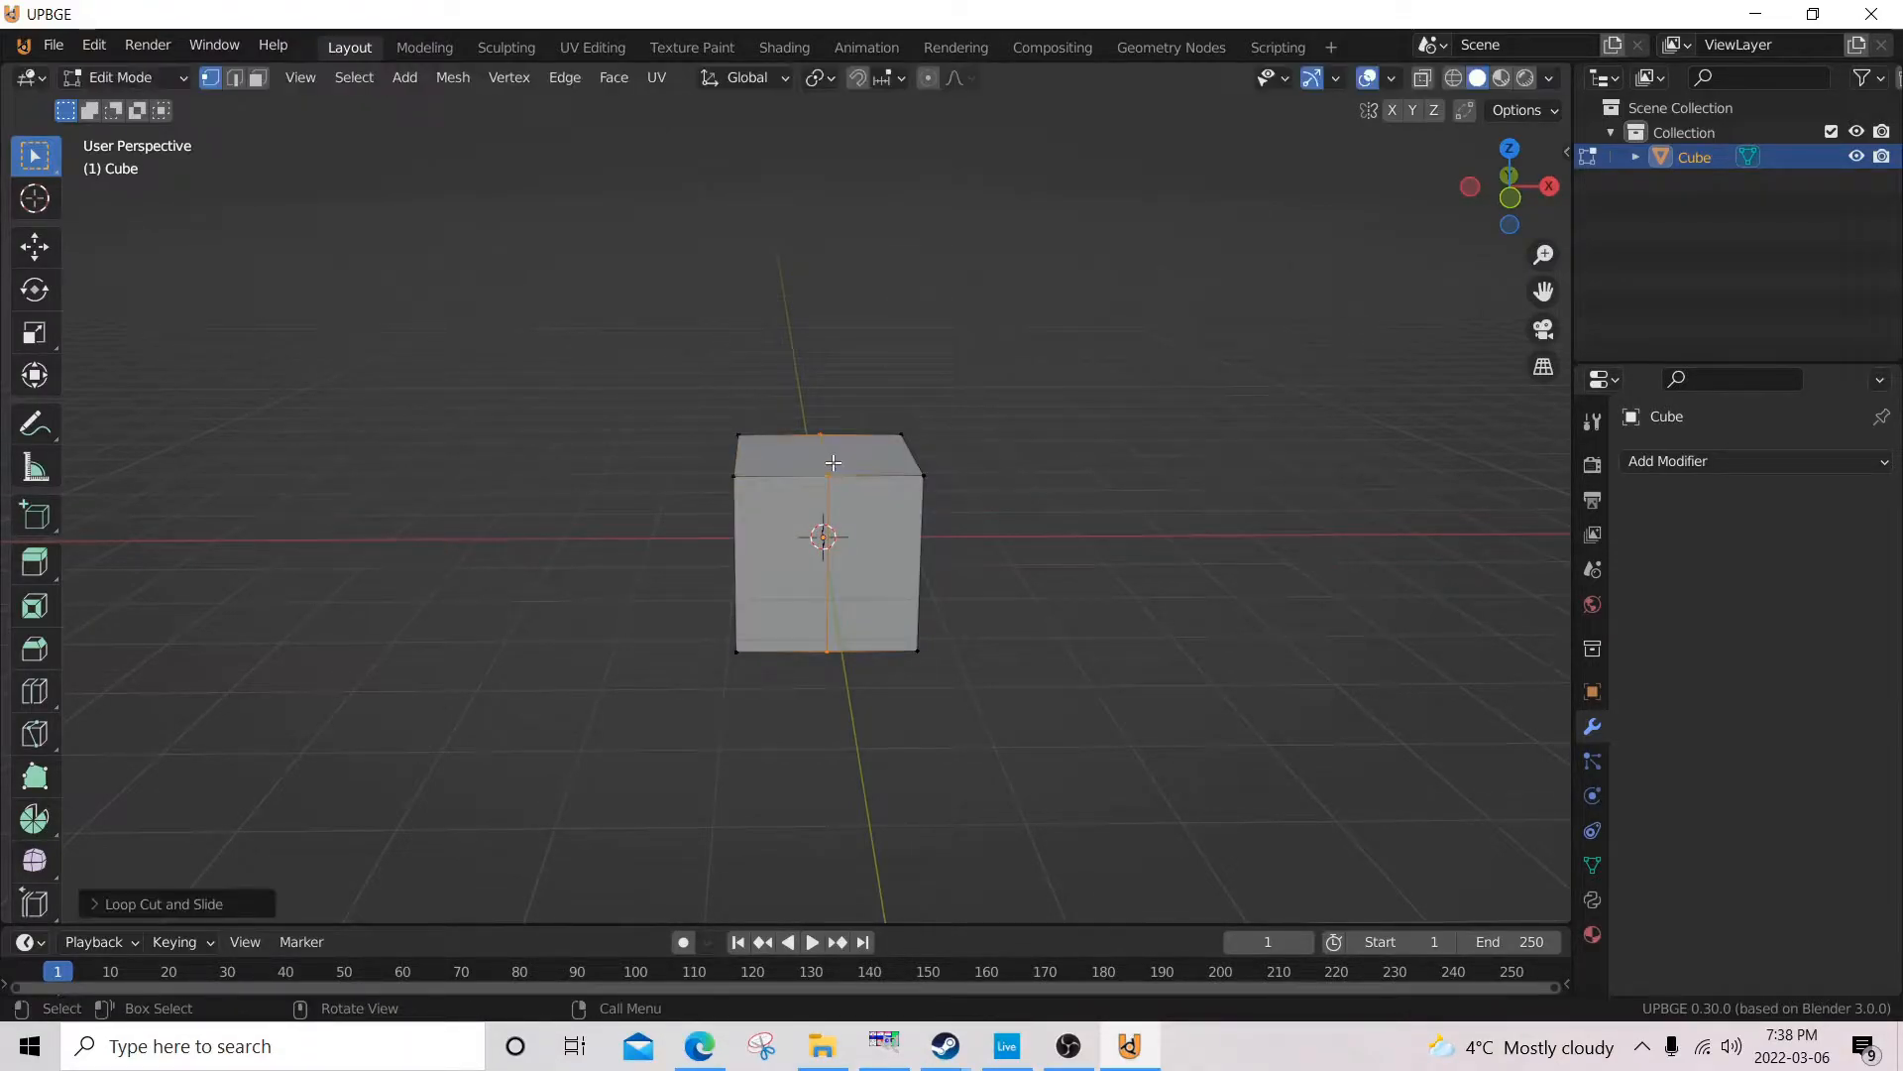
mouse_move(1049, 466)
middle_down()
mouse_move(892, 437)
mouse_move(982, 386)
mouse_move(1049, 552)
mouse_move(988, 479)
mouse_move(1032, 527)
mouse_move(1032, 501)
mouse_move(1075, 492)
mouse_move(1051, 499)
middle_up()
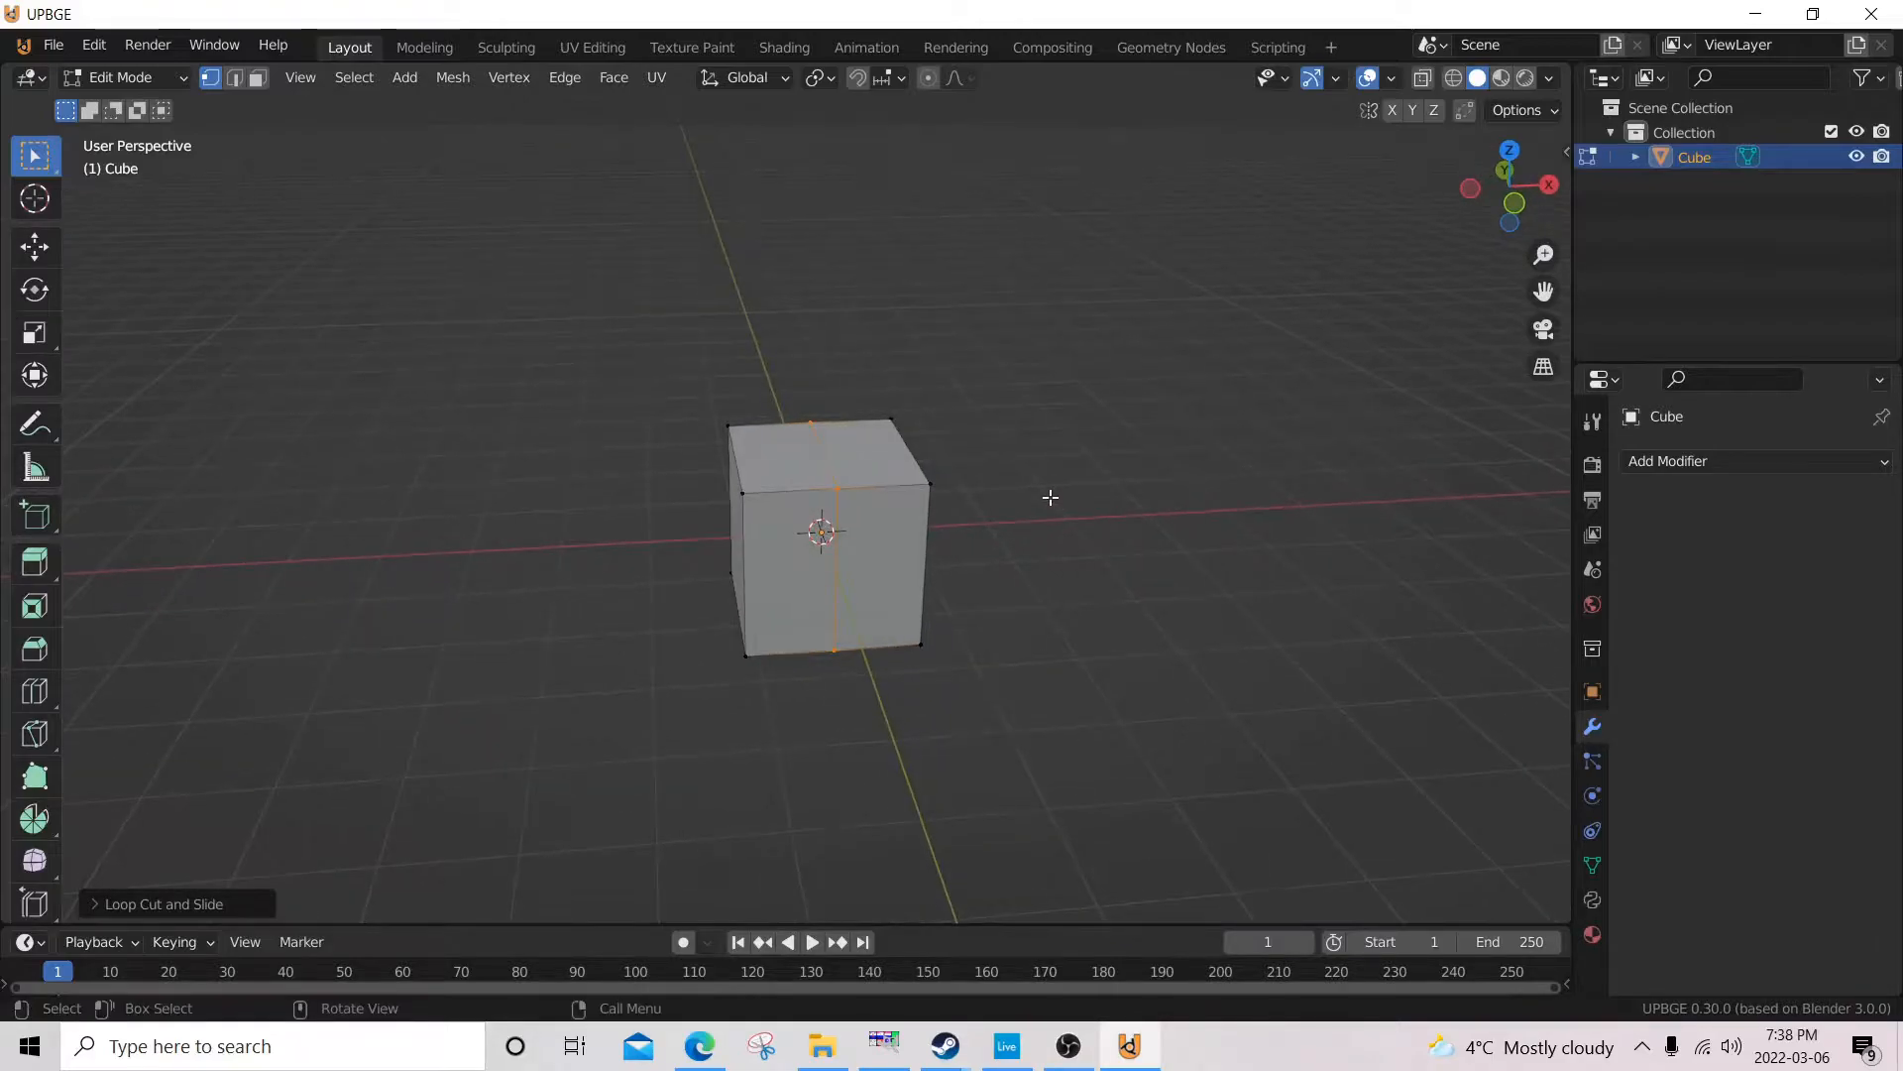
Box-select the cube's +X half from the front view in wireframe shading, inspect the selection in perspective, and return to solid shading.
key(KP_1)
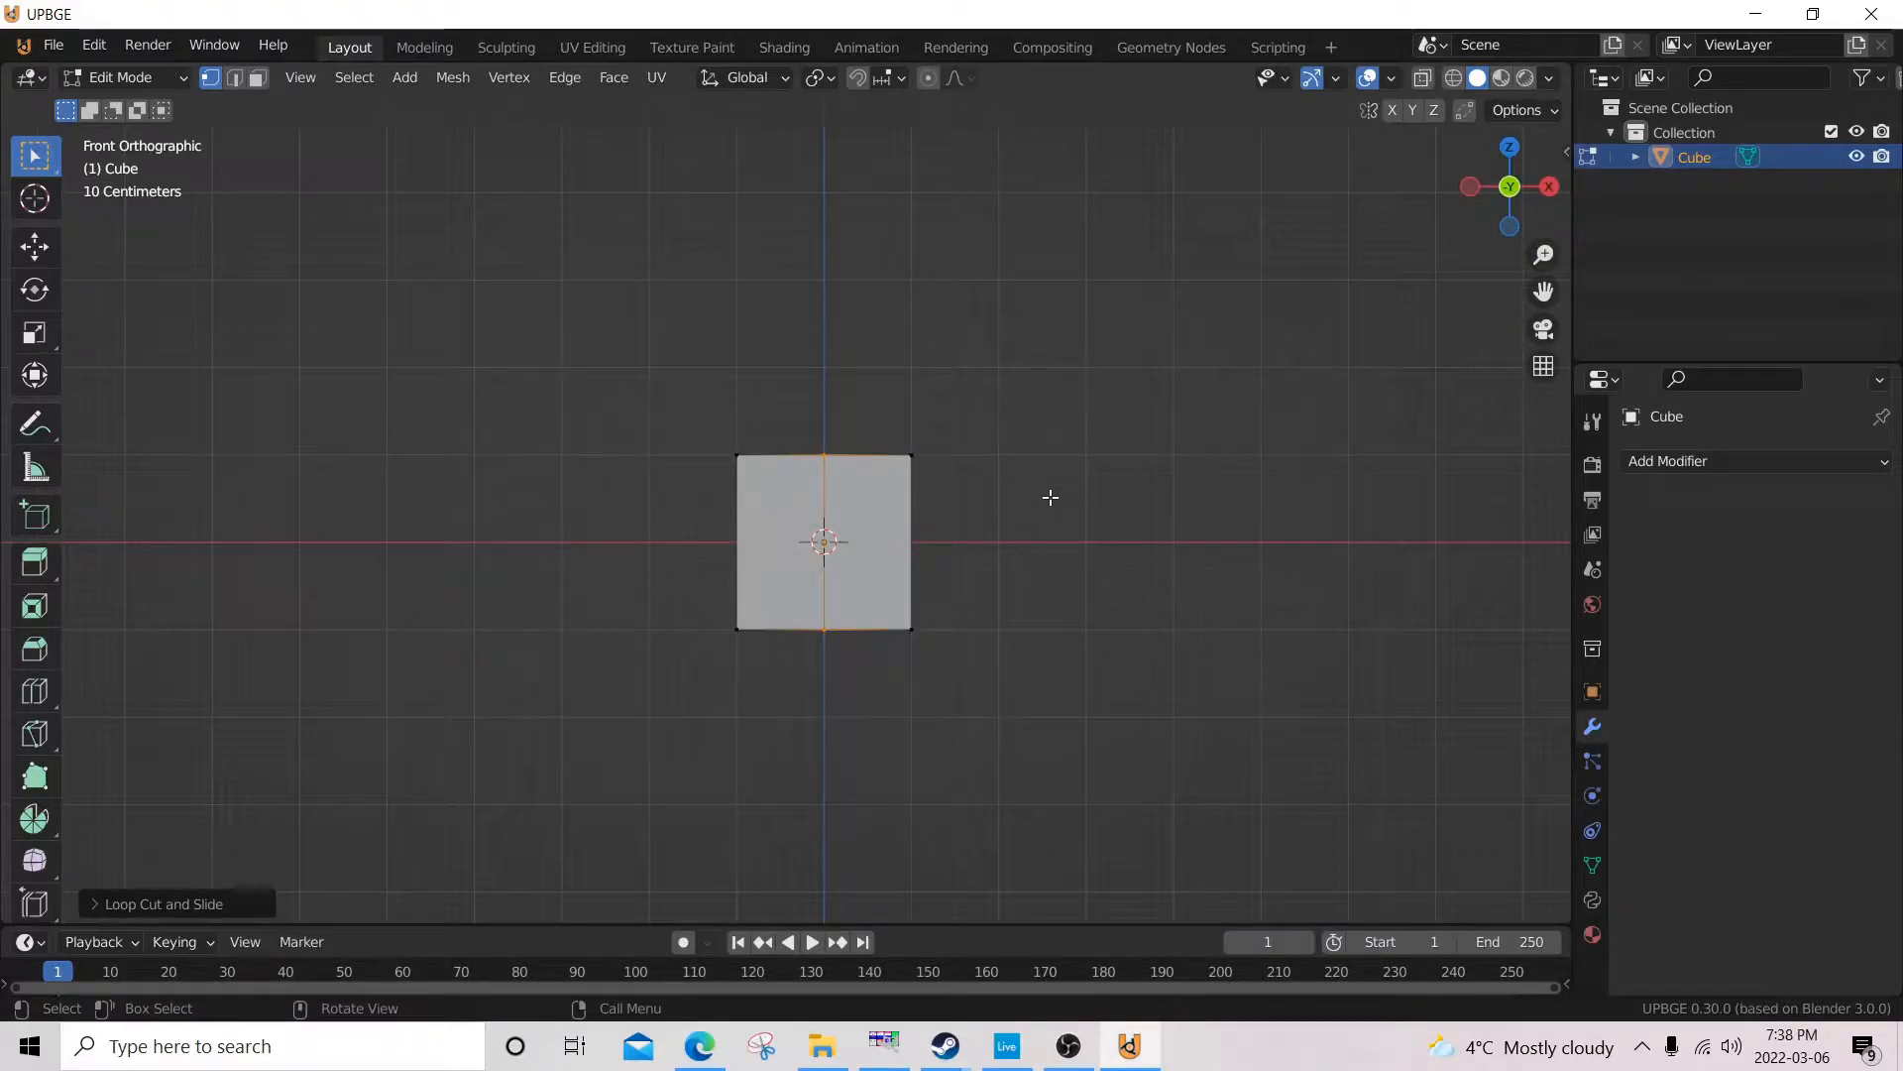
key(z)
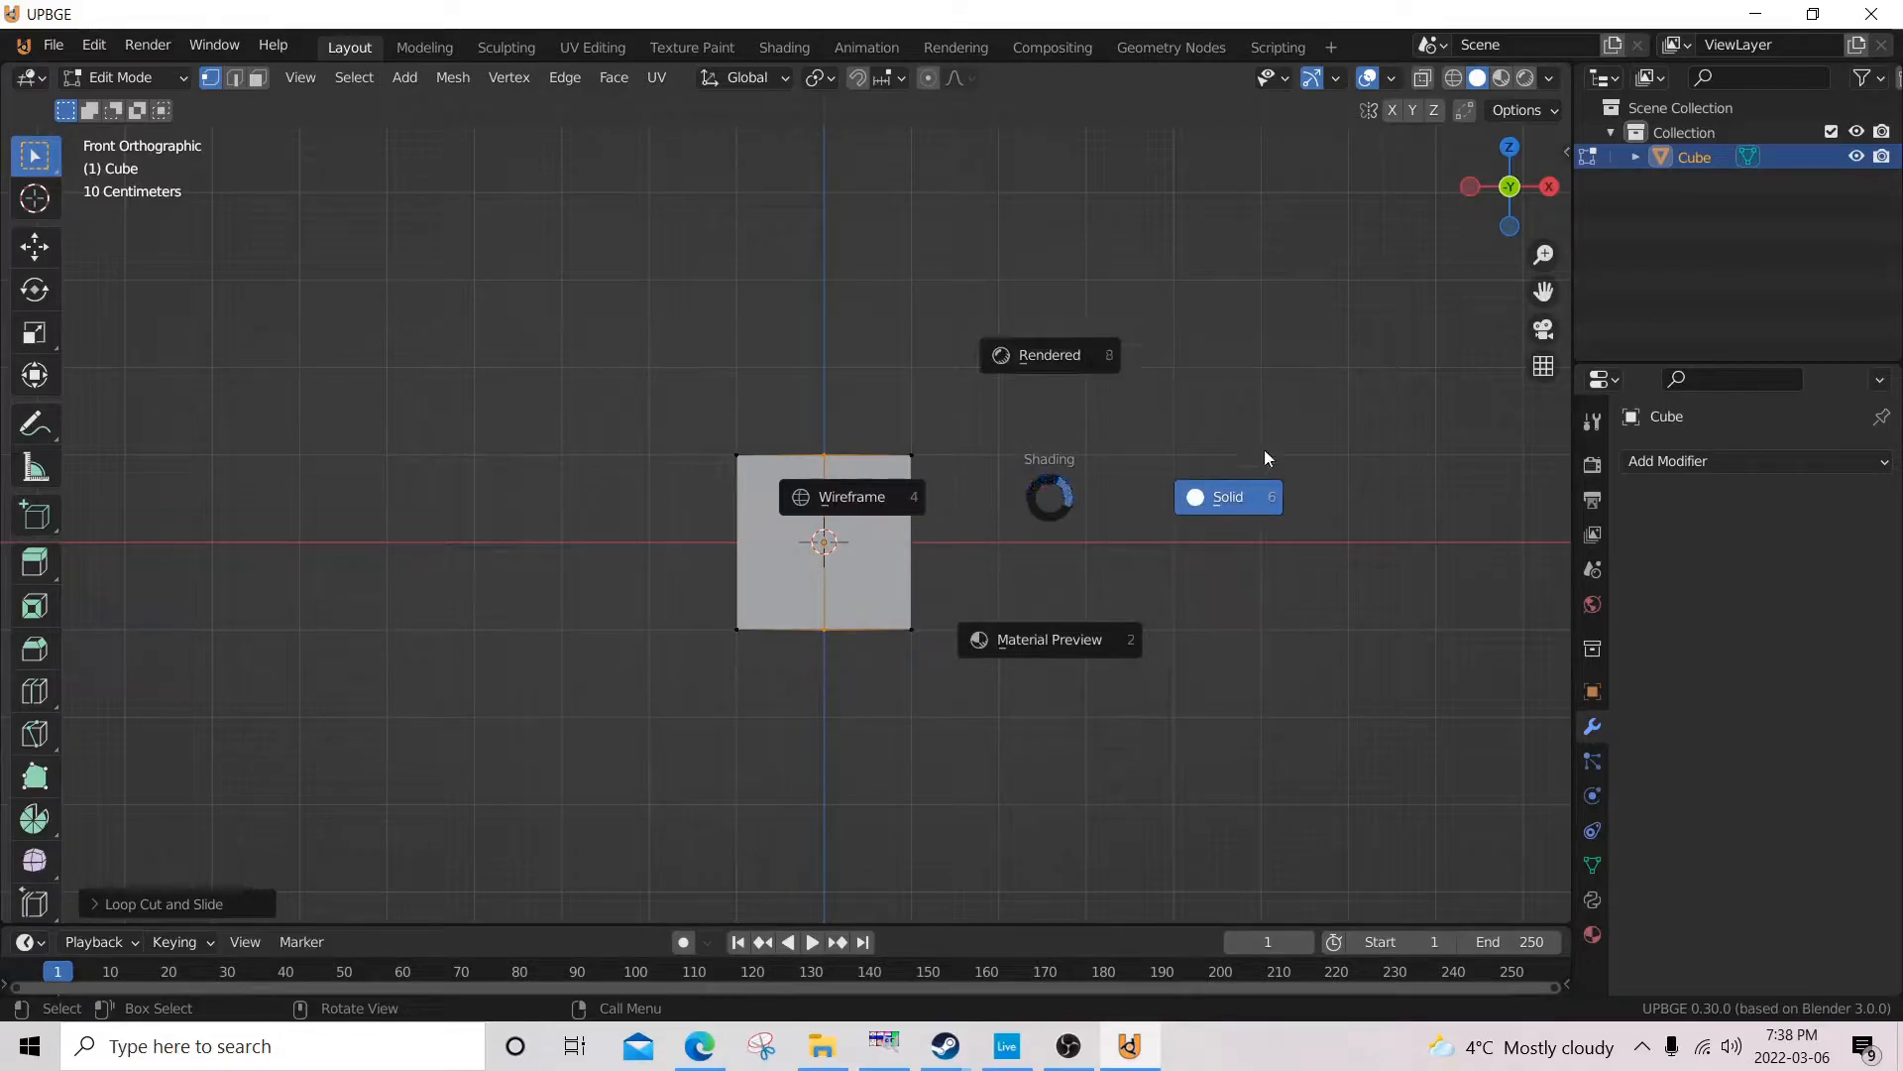
click(825, 494)
scroll(1080, 549, up, 3)
key(b)
drag(1118, 323, 833, 890)
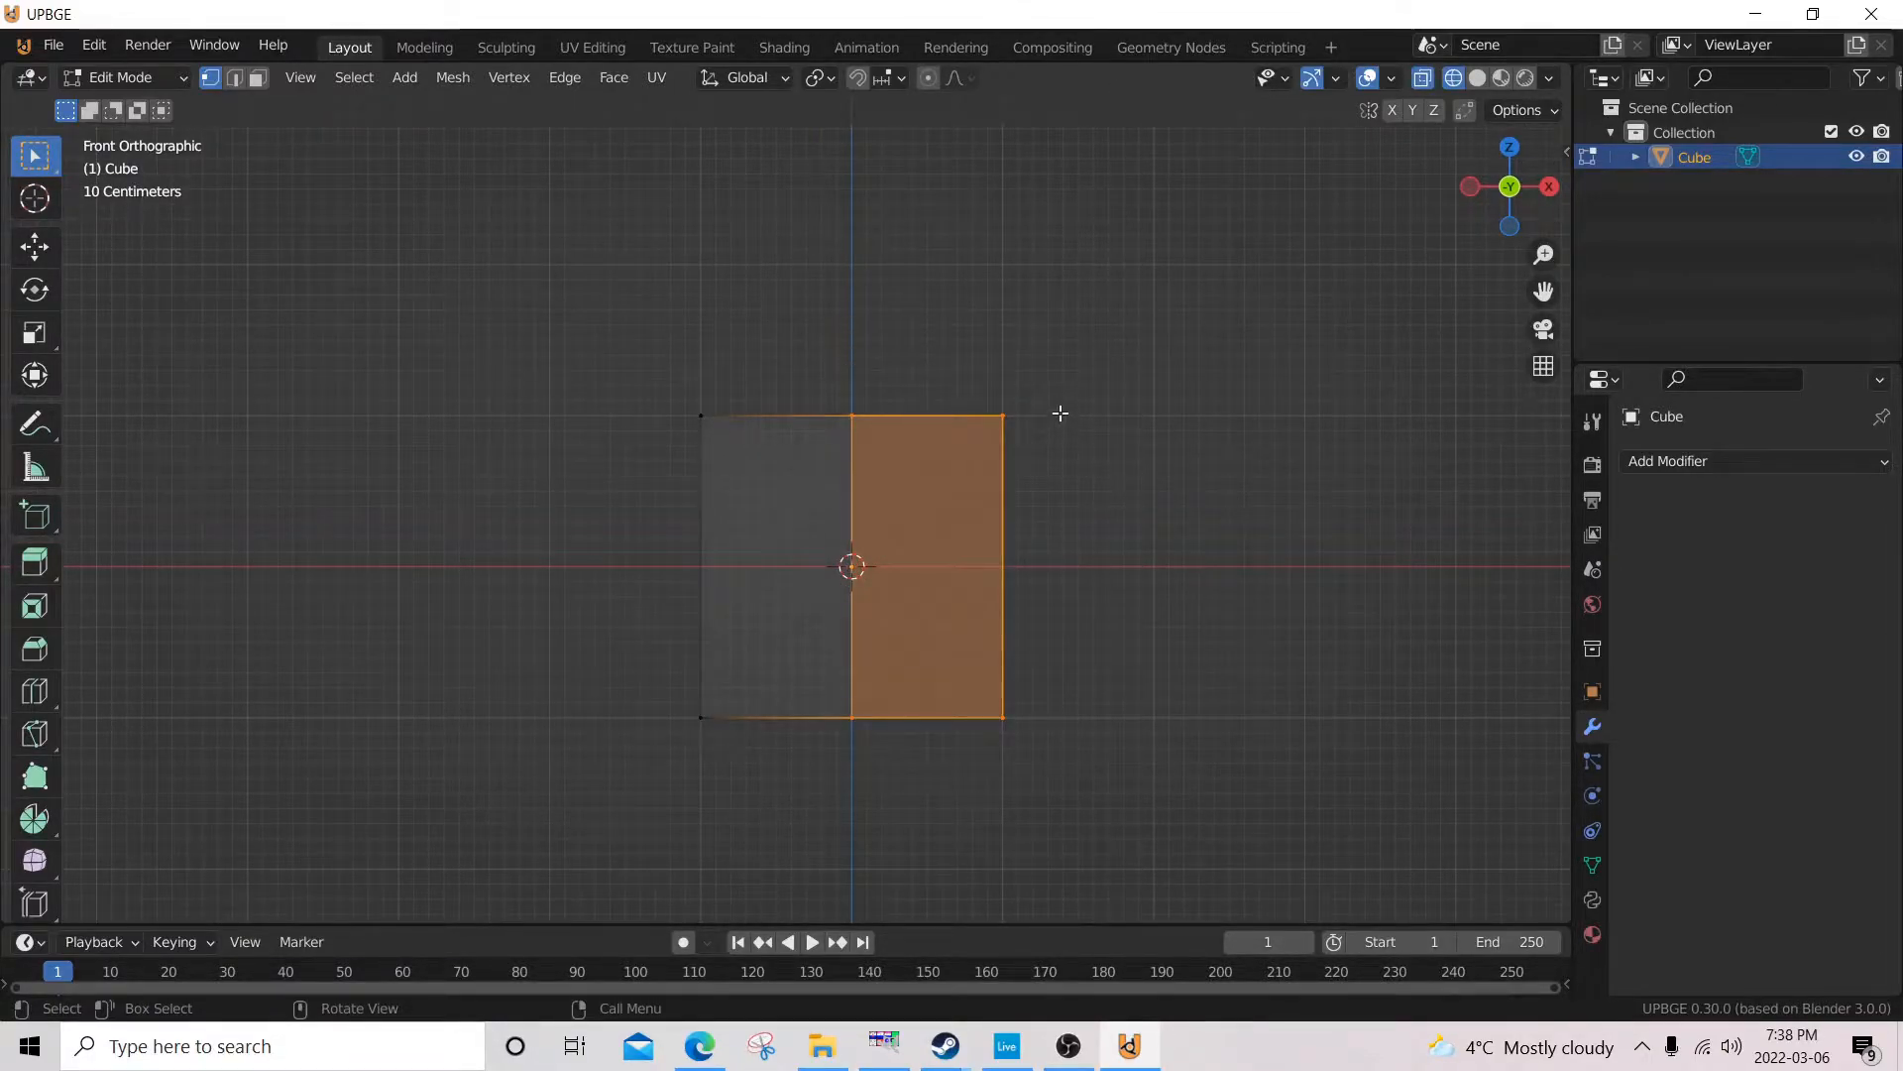
middle_drag(1060, 412, 1083, 370)
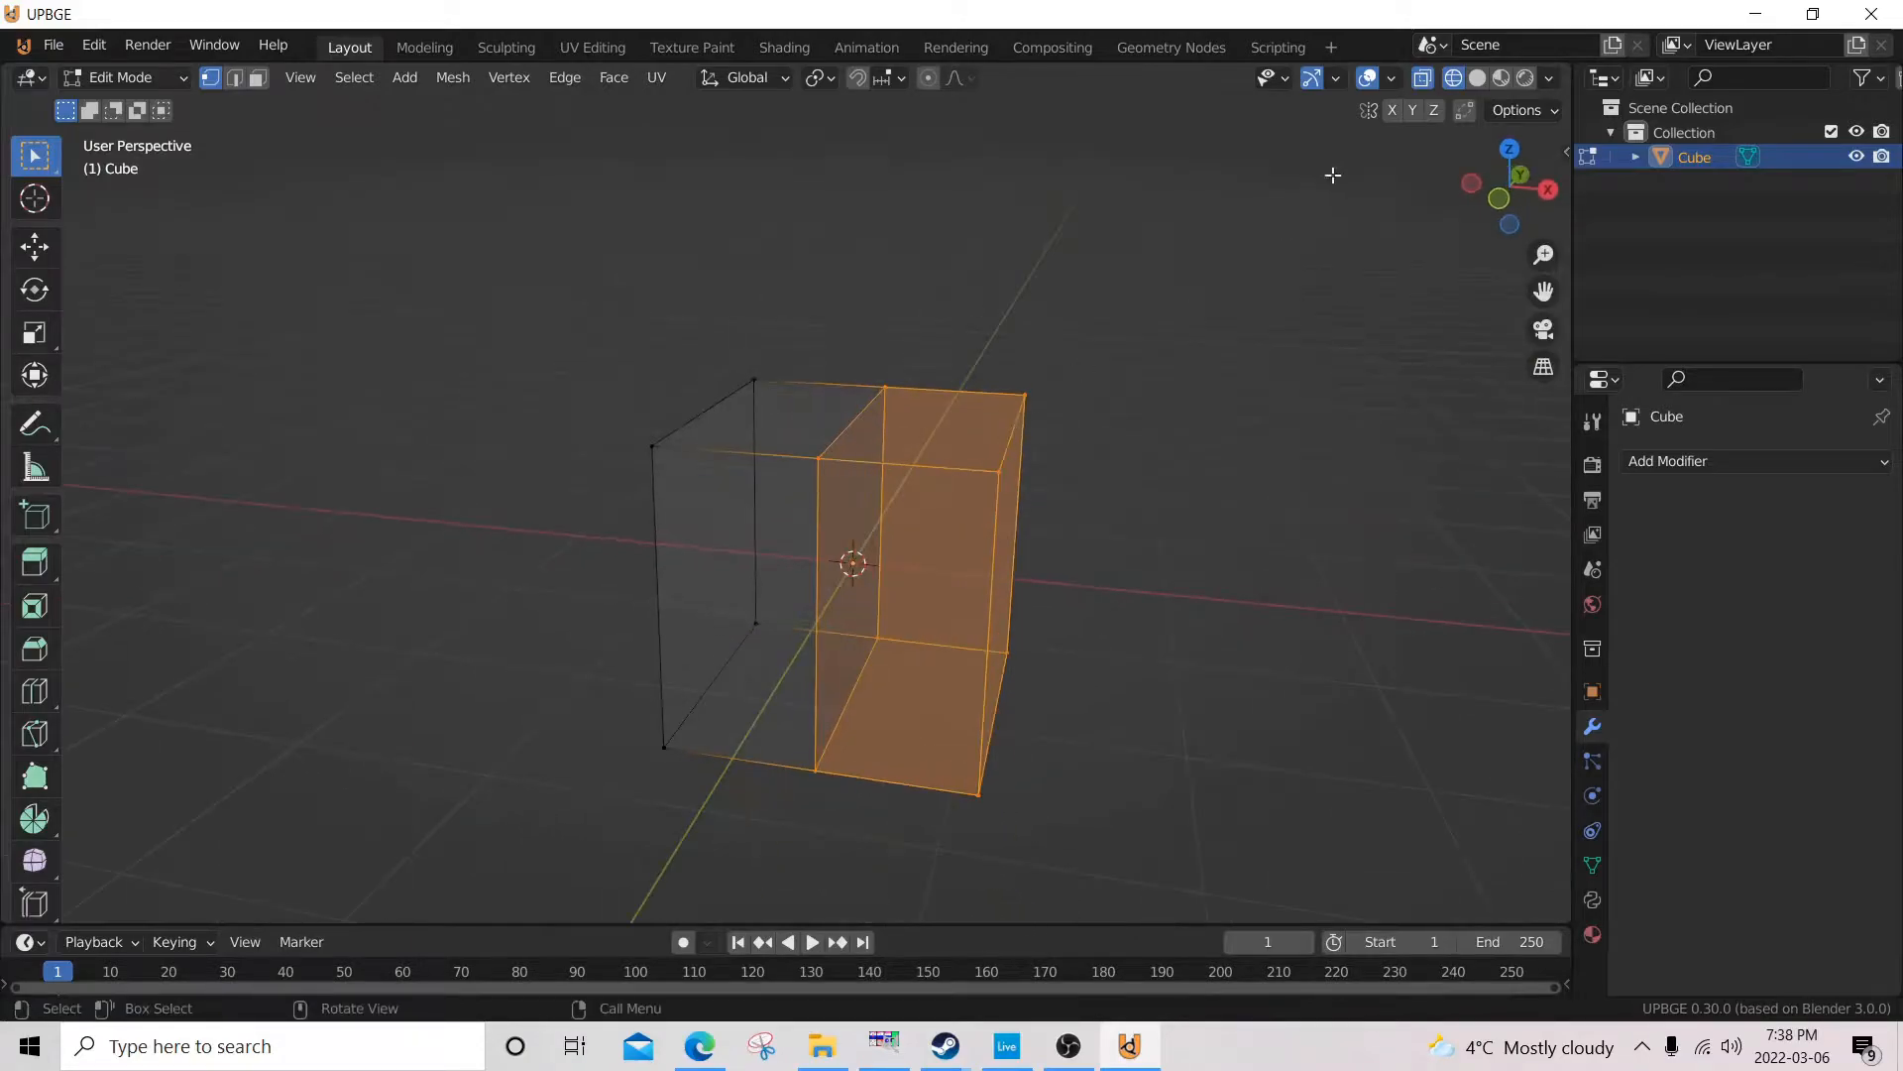
click(1476, 81)
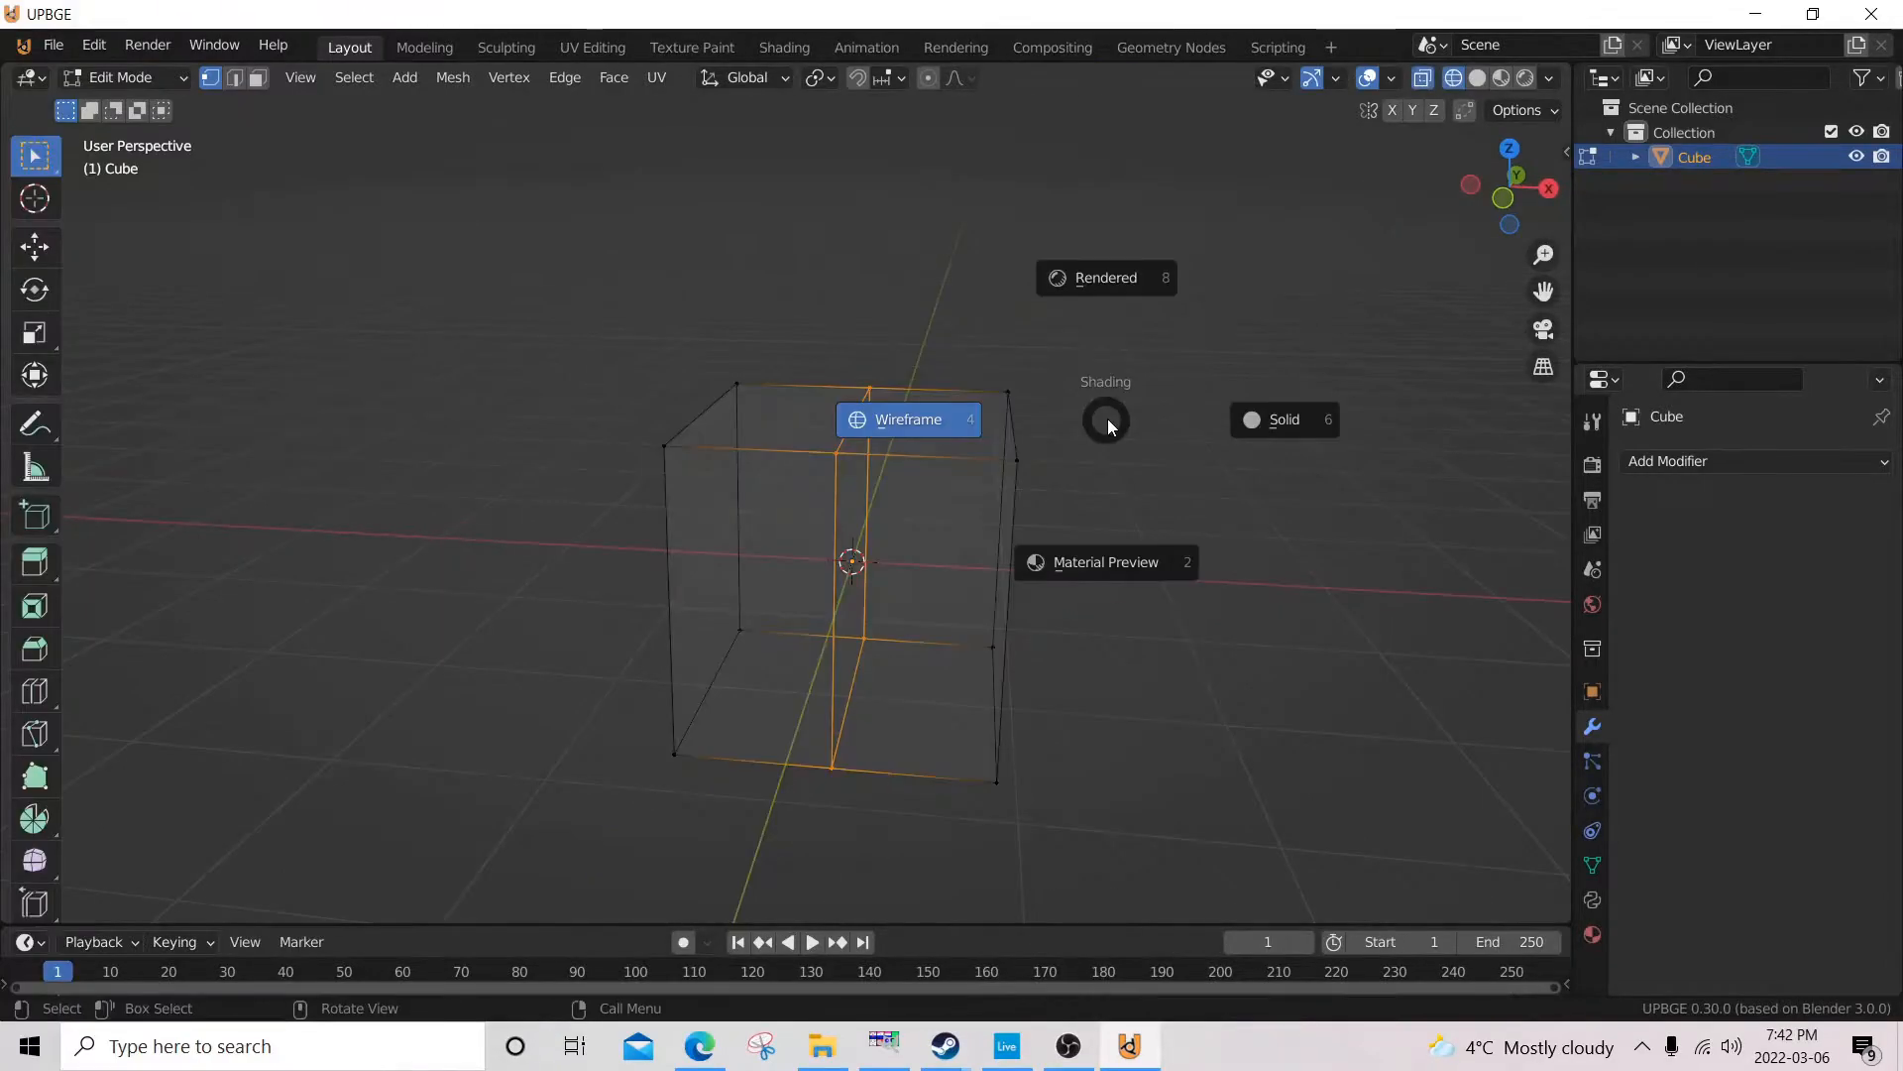
Try box-selecting the cube's +X half from the front view in solid shading and inspect the selection in perspective.
click(1232, 421)
mouse_move(1232, 421)
middle_down()
mouse_move(1110, 451)
mouse_move(1032, 526)
mouse_move(685, 480)
mouse_move(820, 485)
mouse_move(781, 499)
mouse_move(808, 471)
middle_up()
key(KP_1)
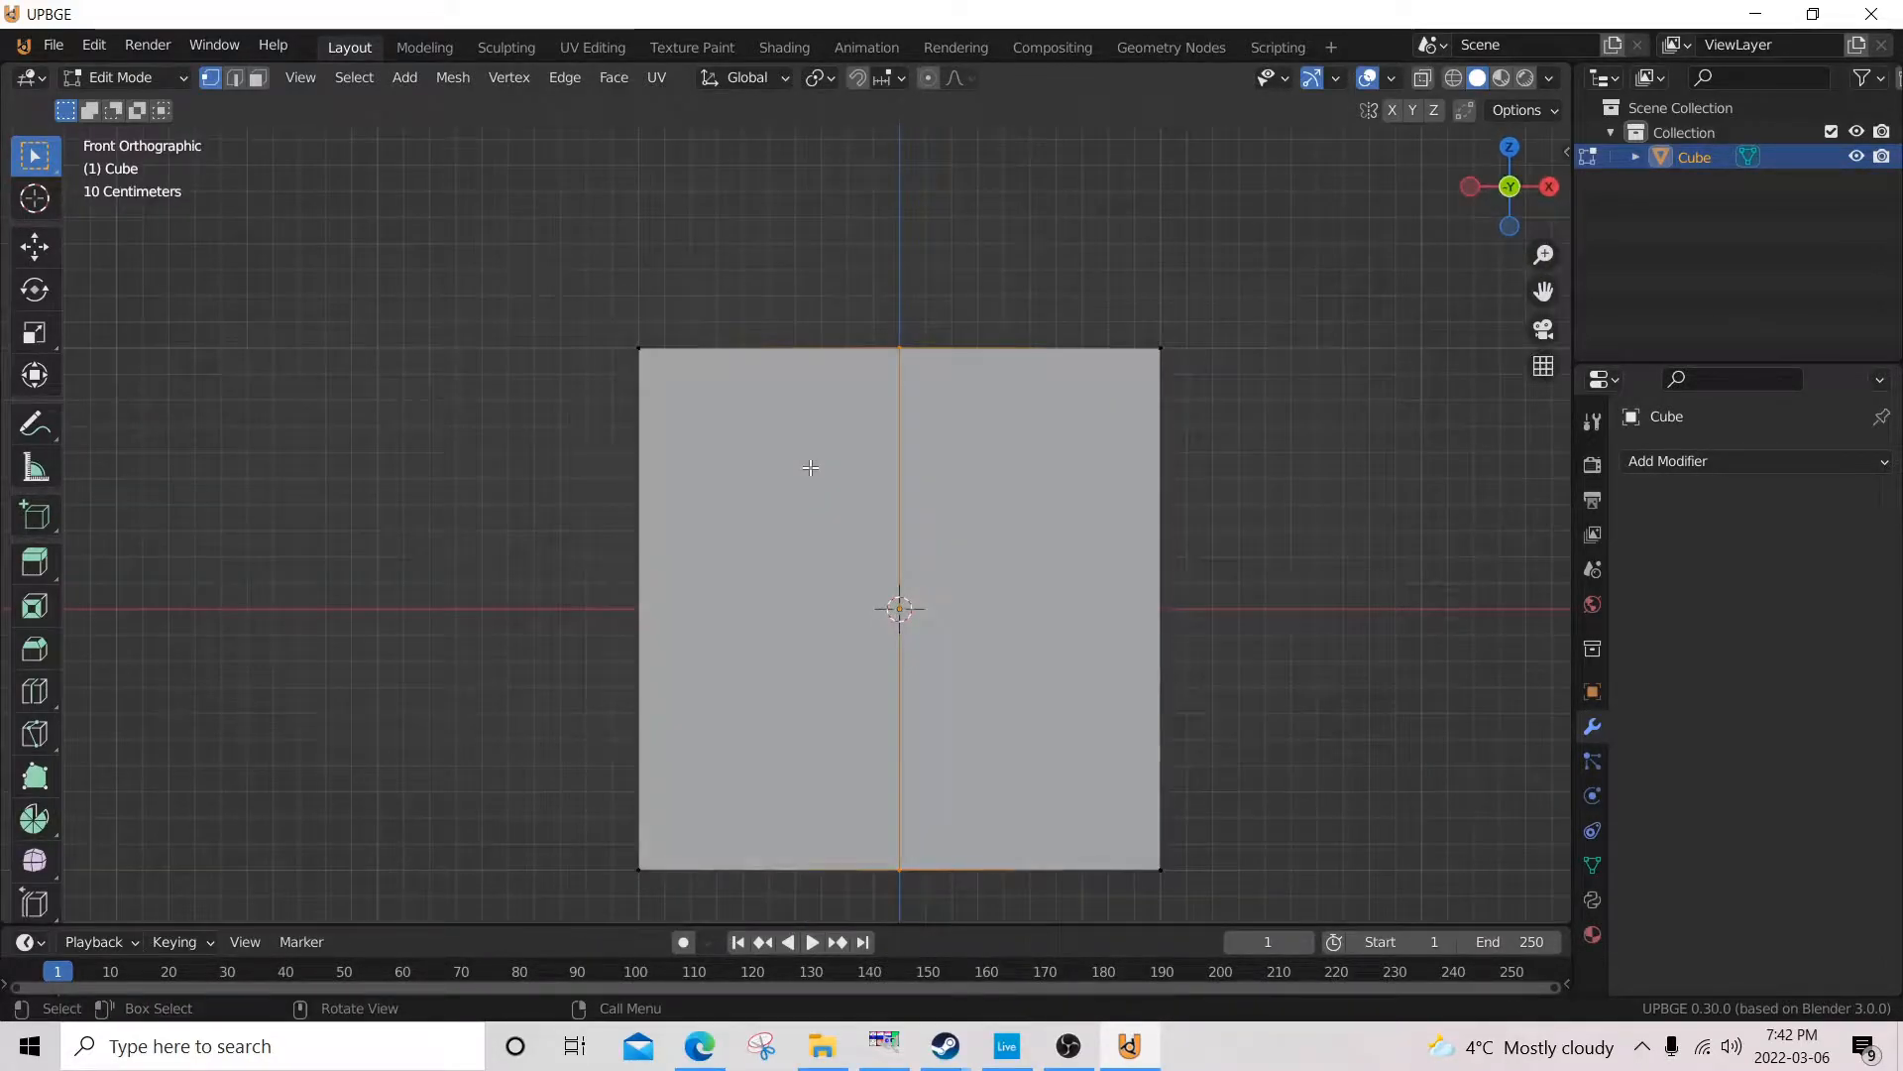
key(b)
drag(1257, 295, 788, 922)
middle_drag(893, 615, 949, 493)
mouse_move(1109, 378)
middle_down()
mouse_move(1169, 318)
mouse_move(1253, 331)
middle_up()
Select all of the cube's +X half from the front in wireframe shading and delete its faces.
key(z)
click(1110, 323)
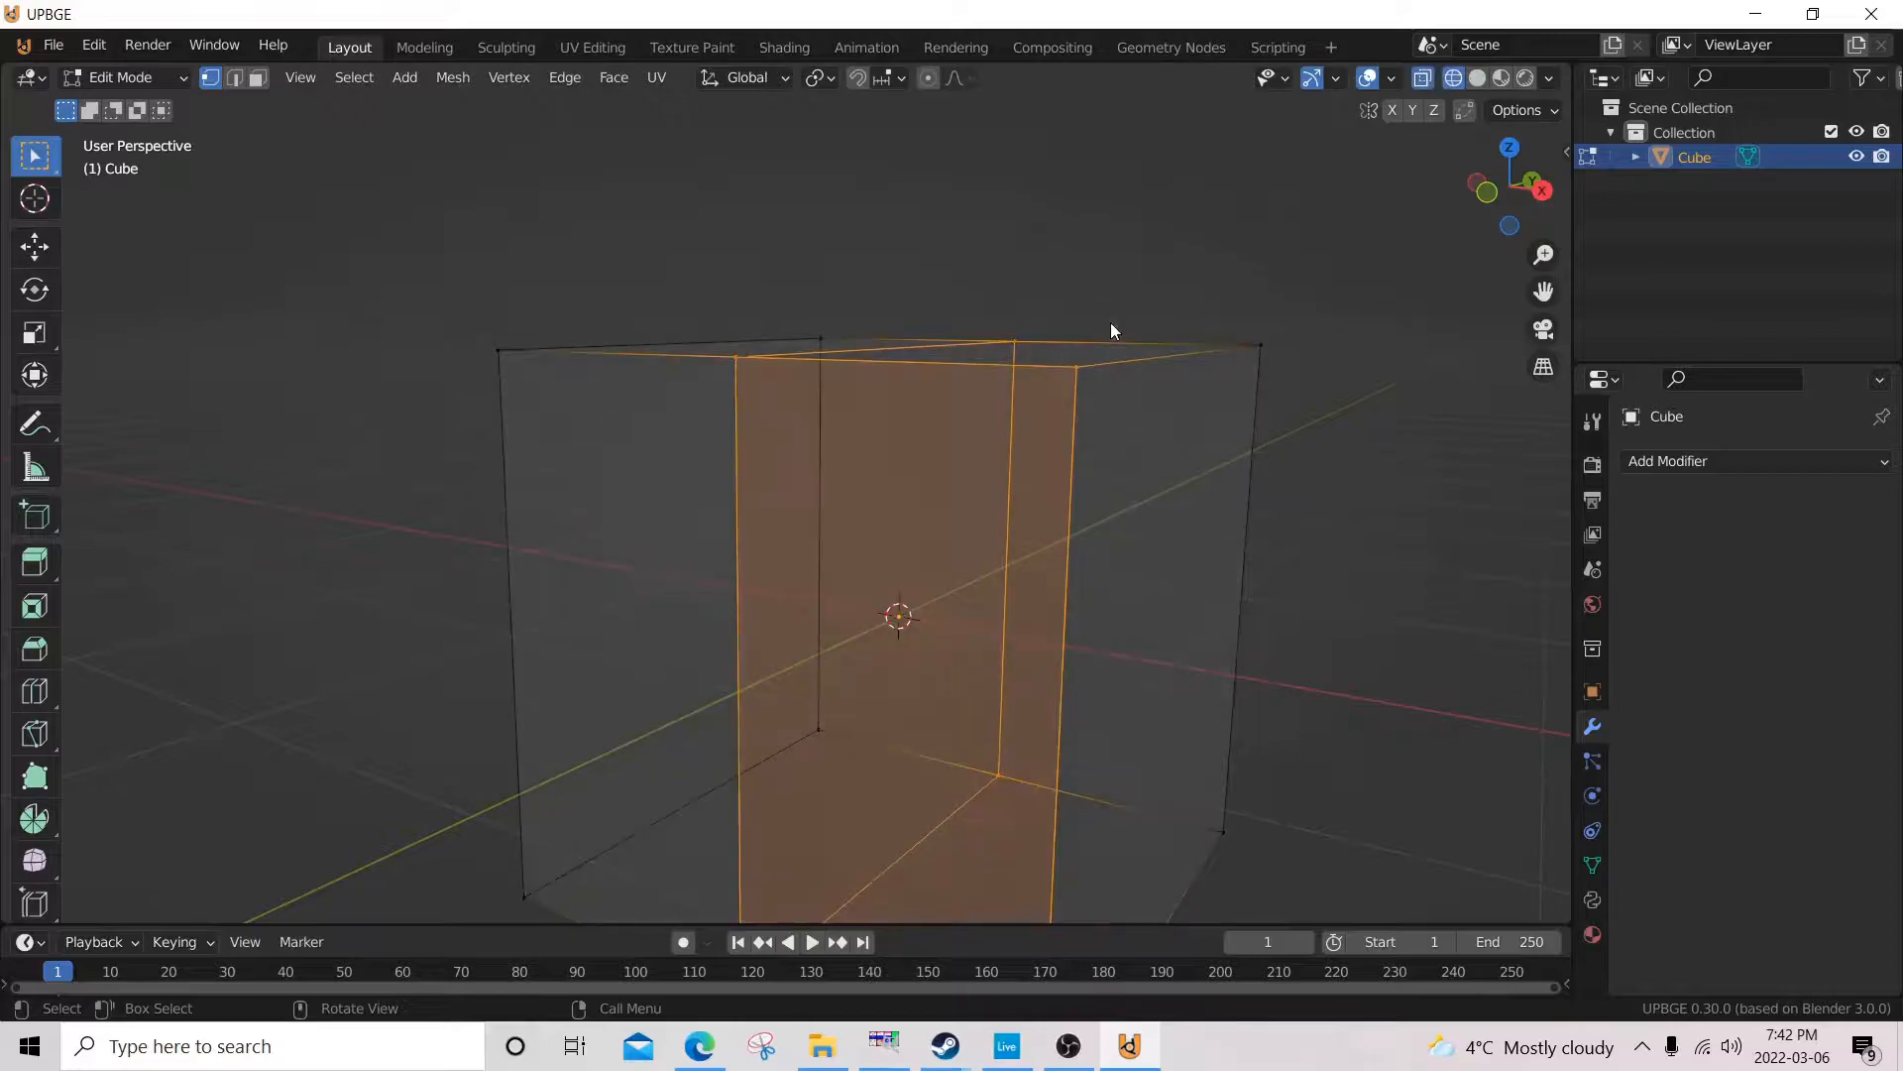
key(KP_1)
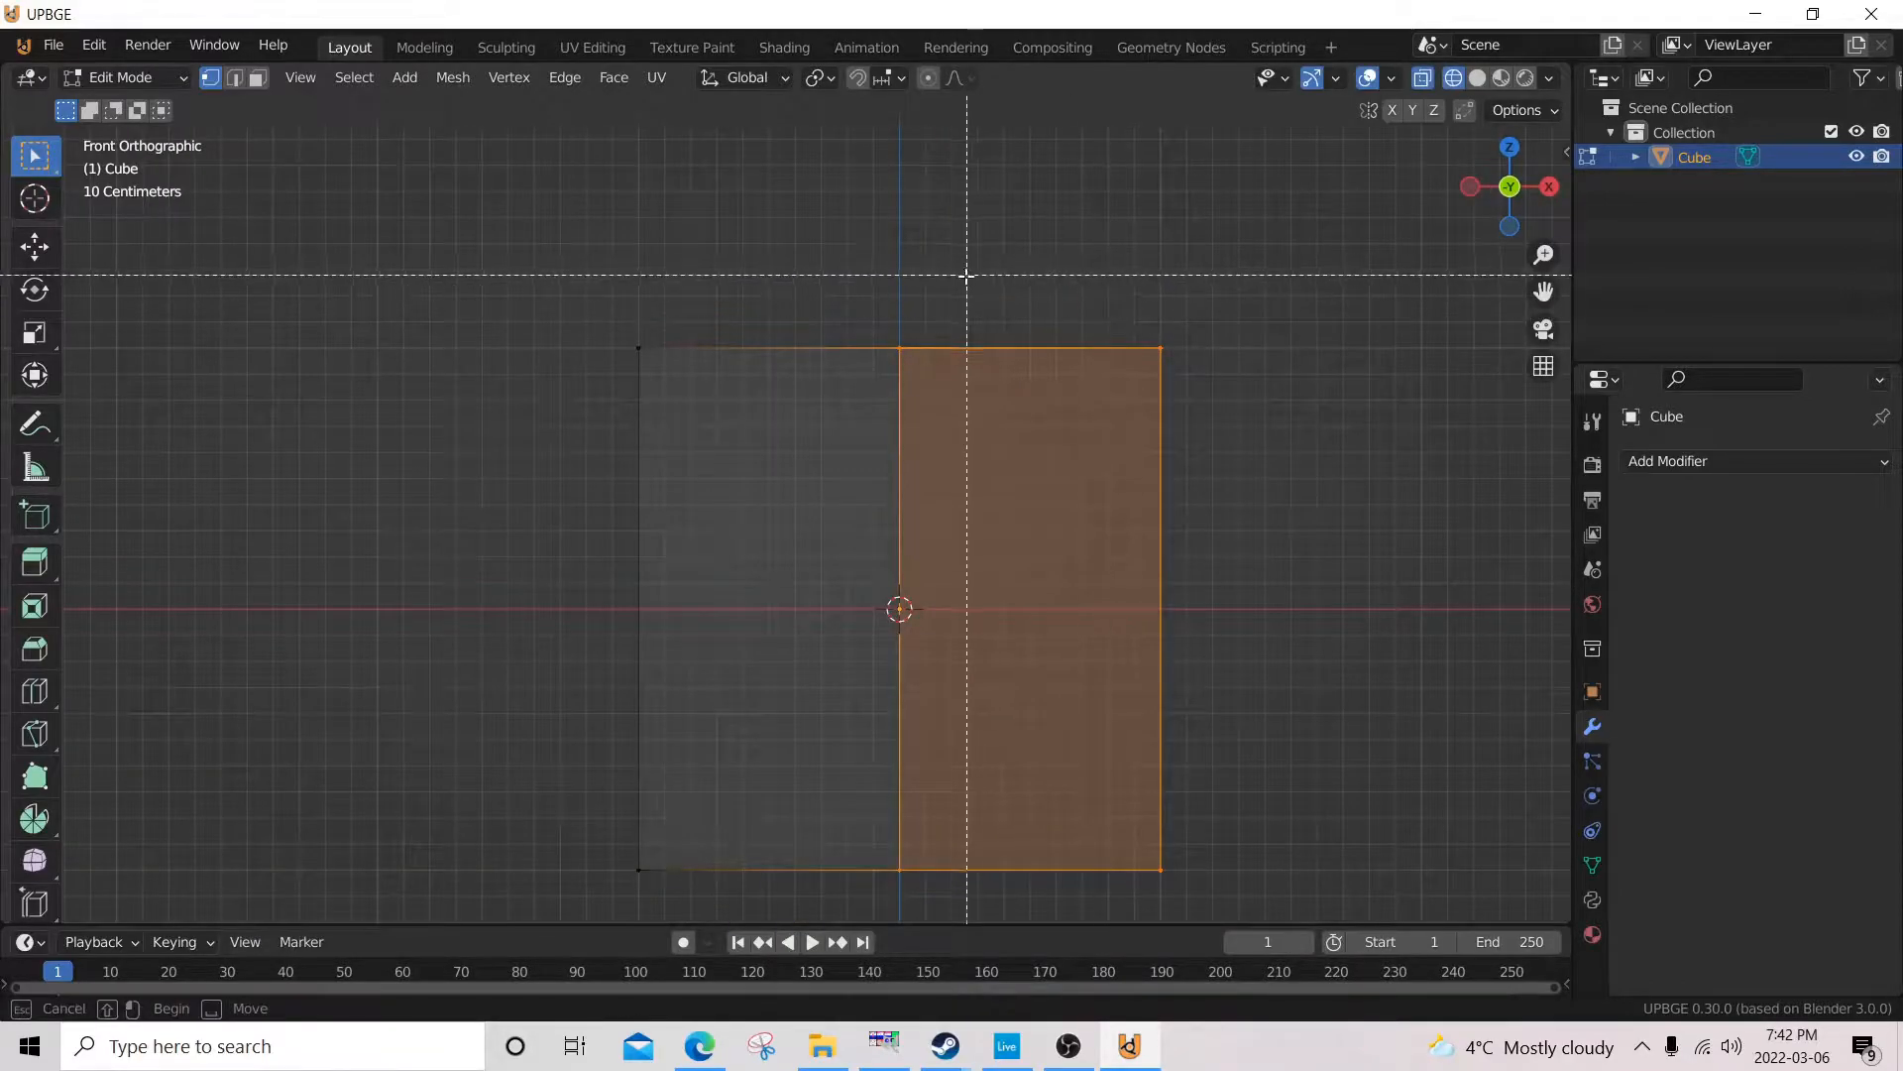
middle_drag(1220, 842, 1073, 586)
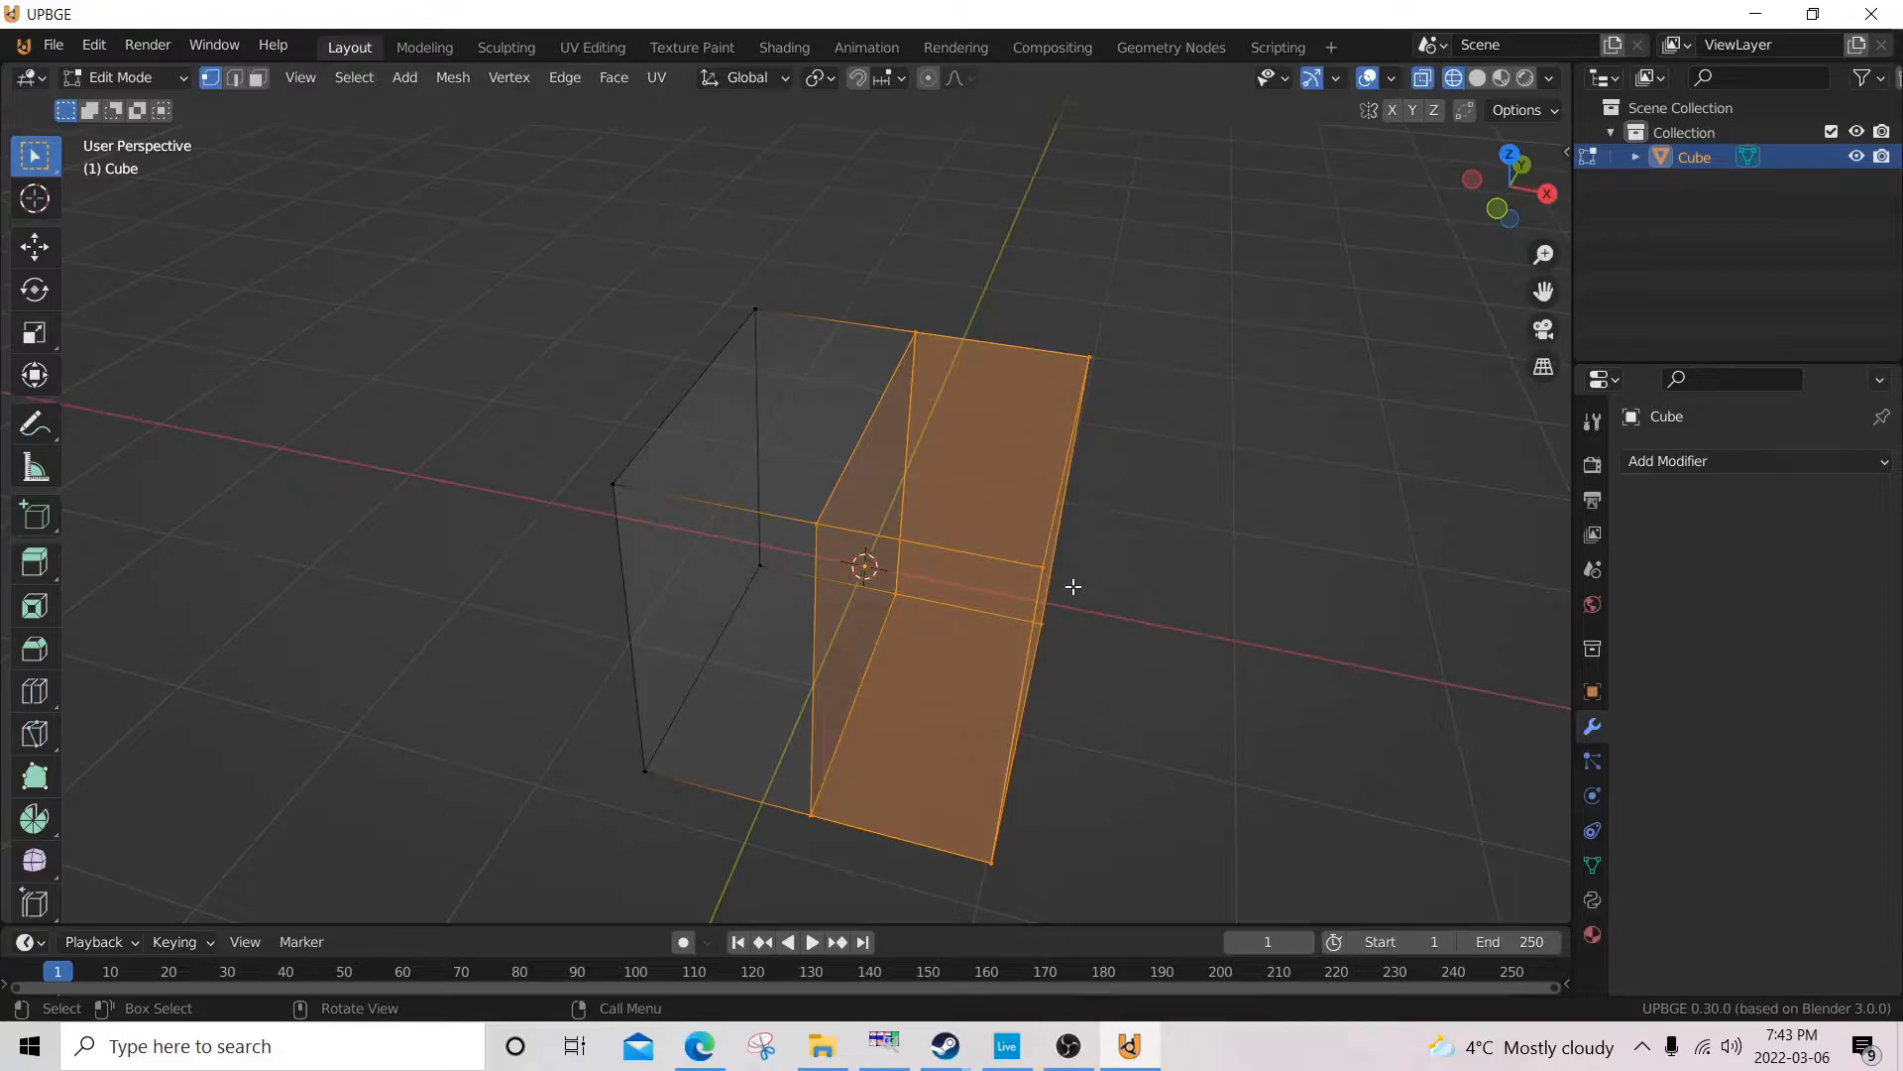
key(x)
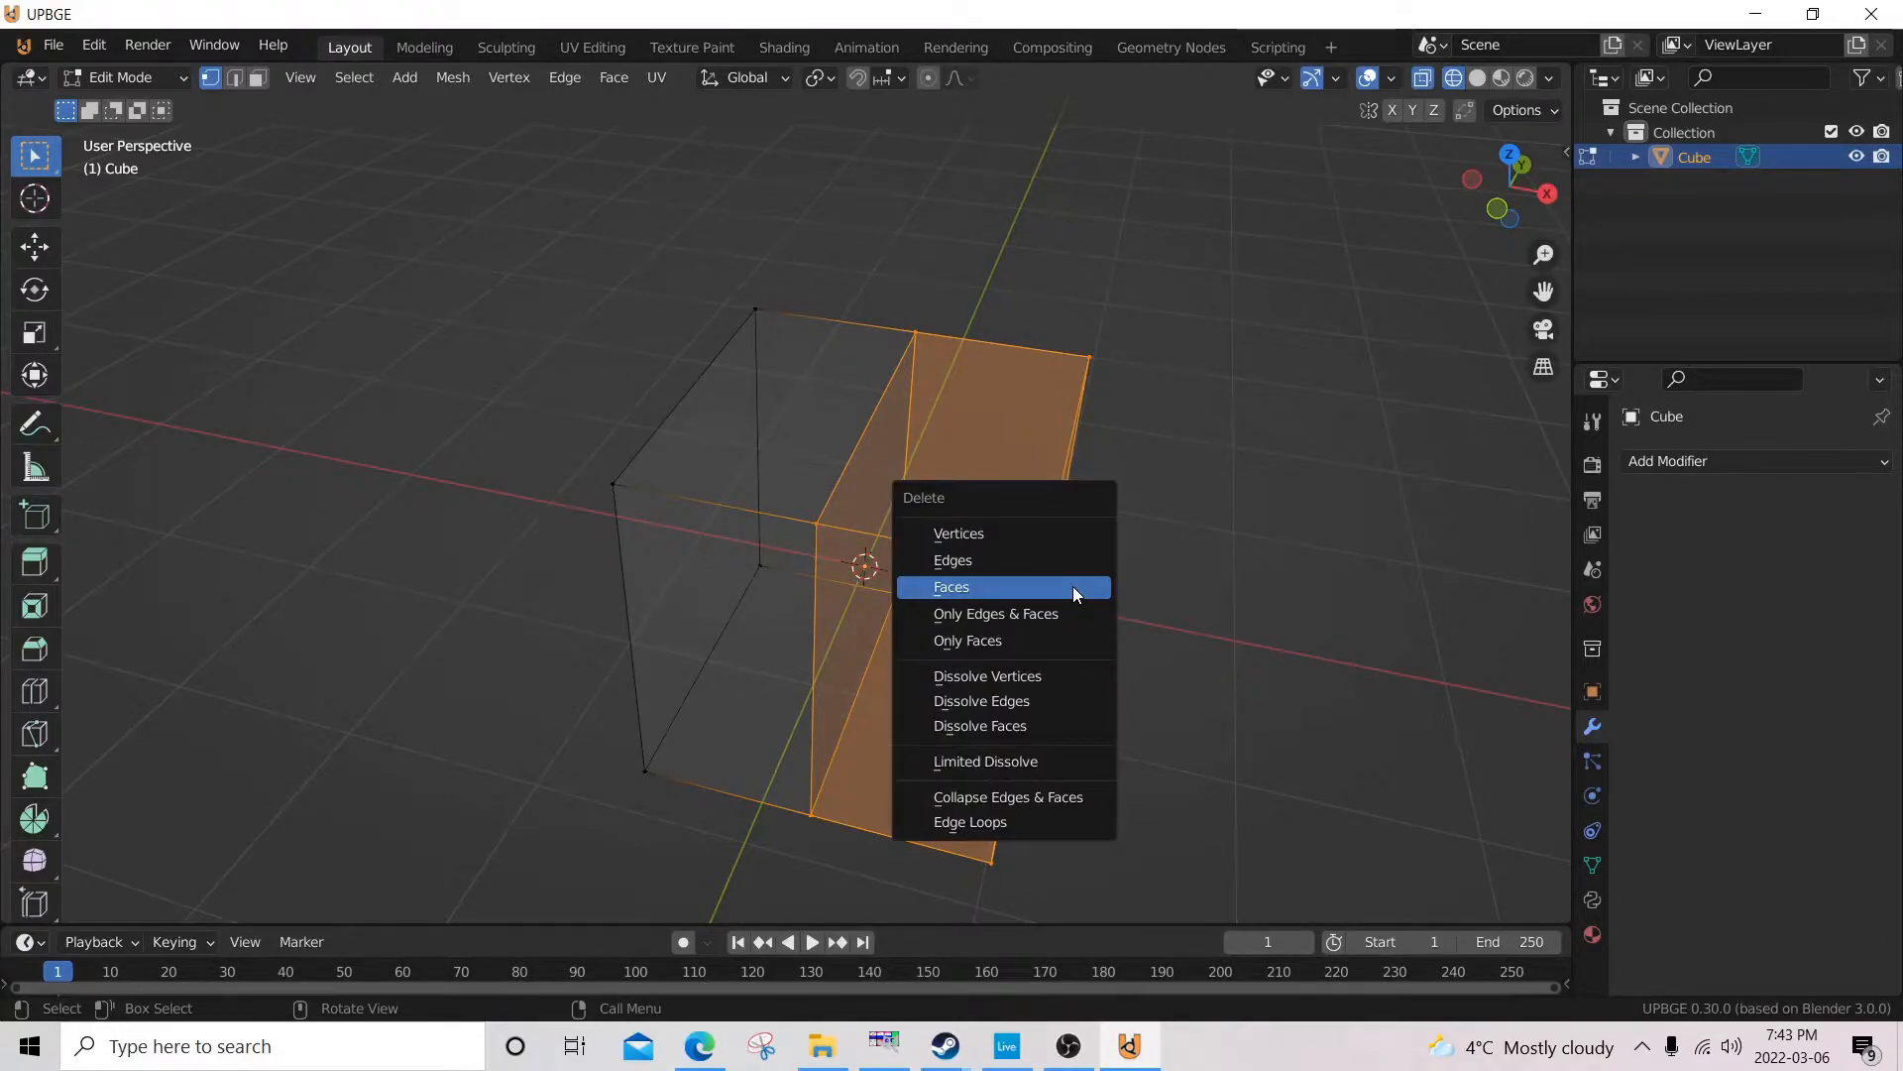
click(1073, 586)
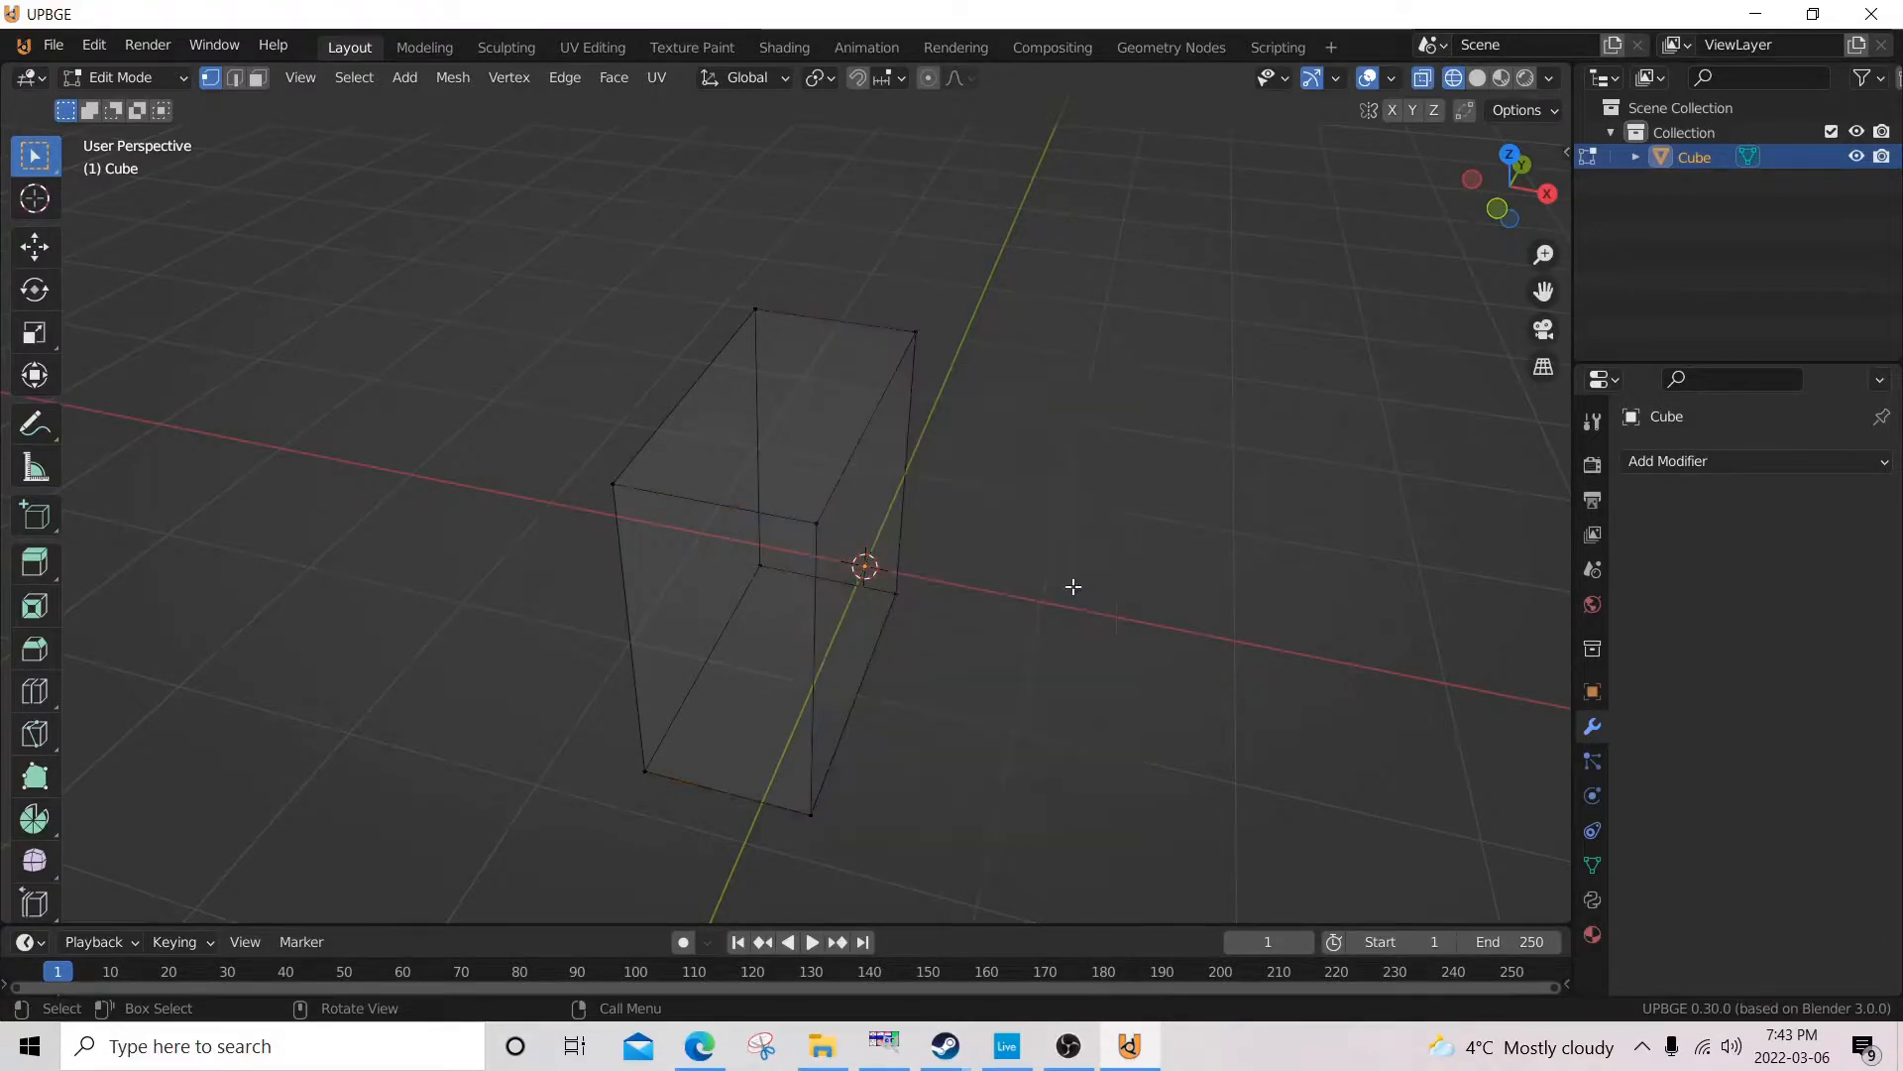
Add a Mirror modifier on the X axis to the remaining half cube and switch to solid shading.
middle_drag(926, 556, 974, 536)
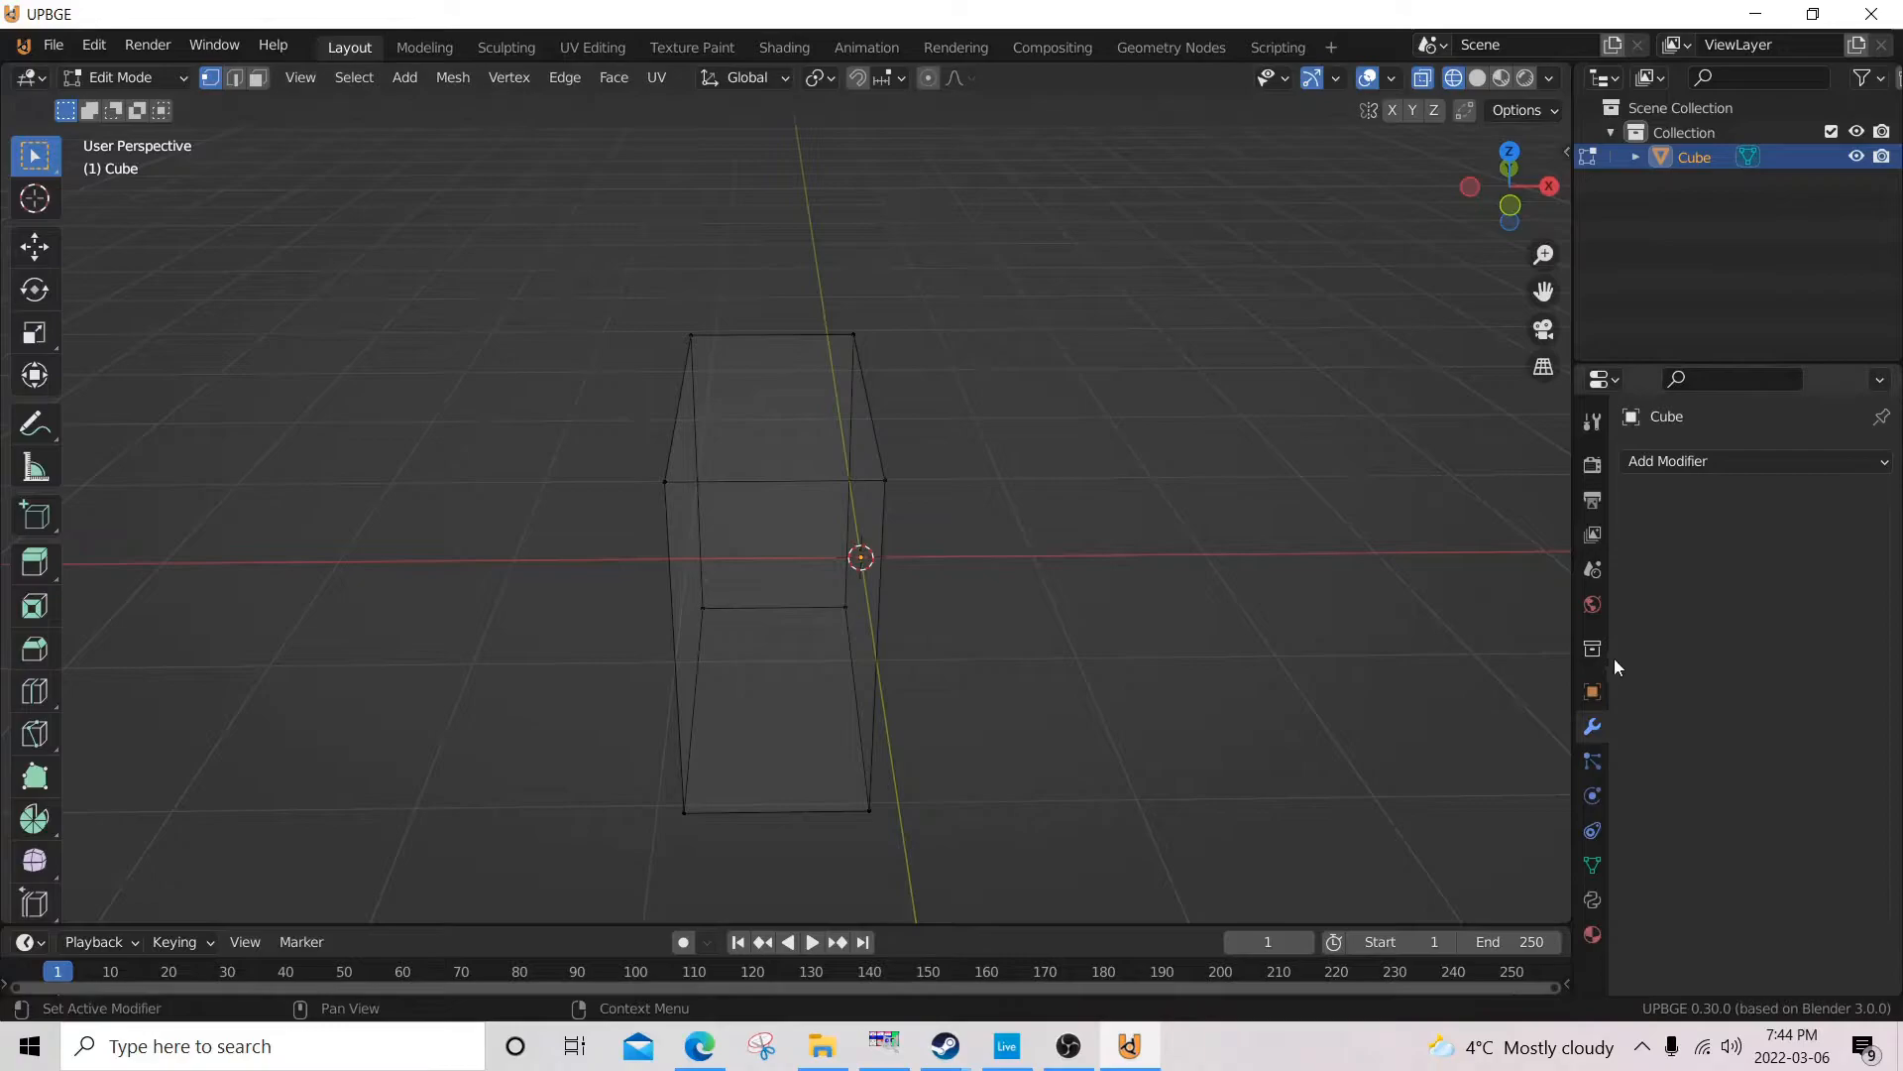
click(1682, 464)
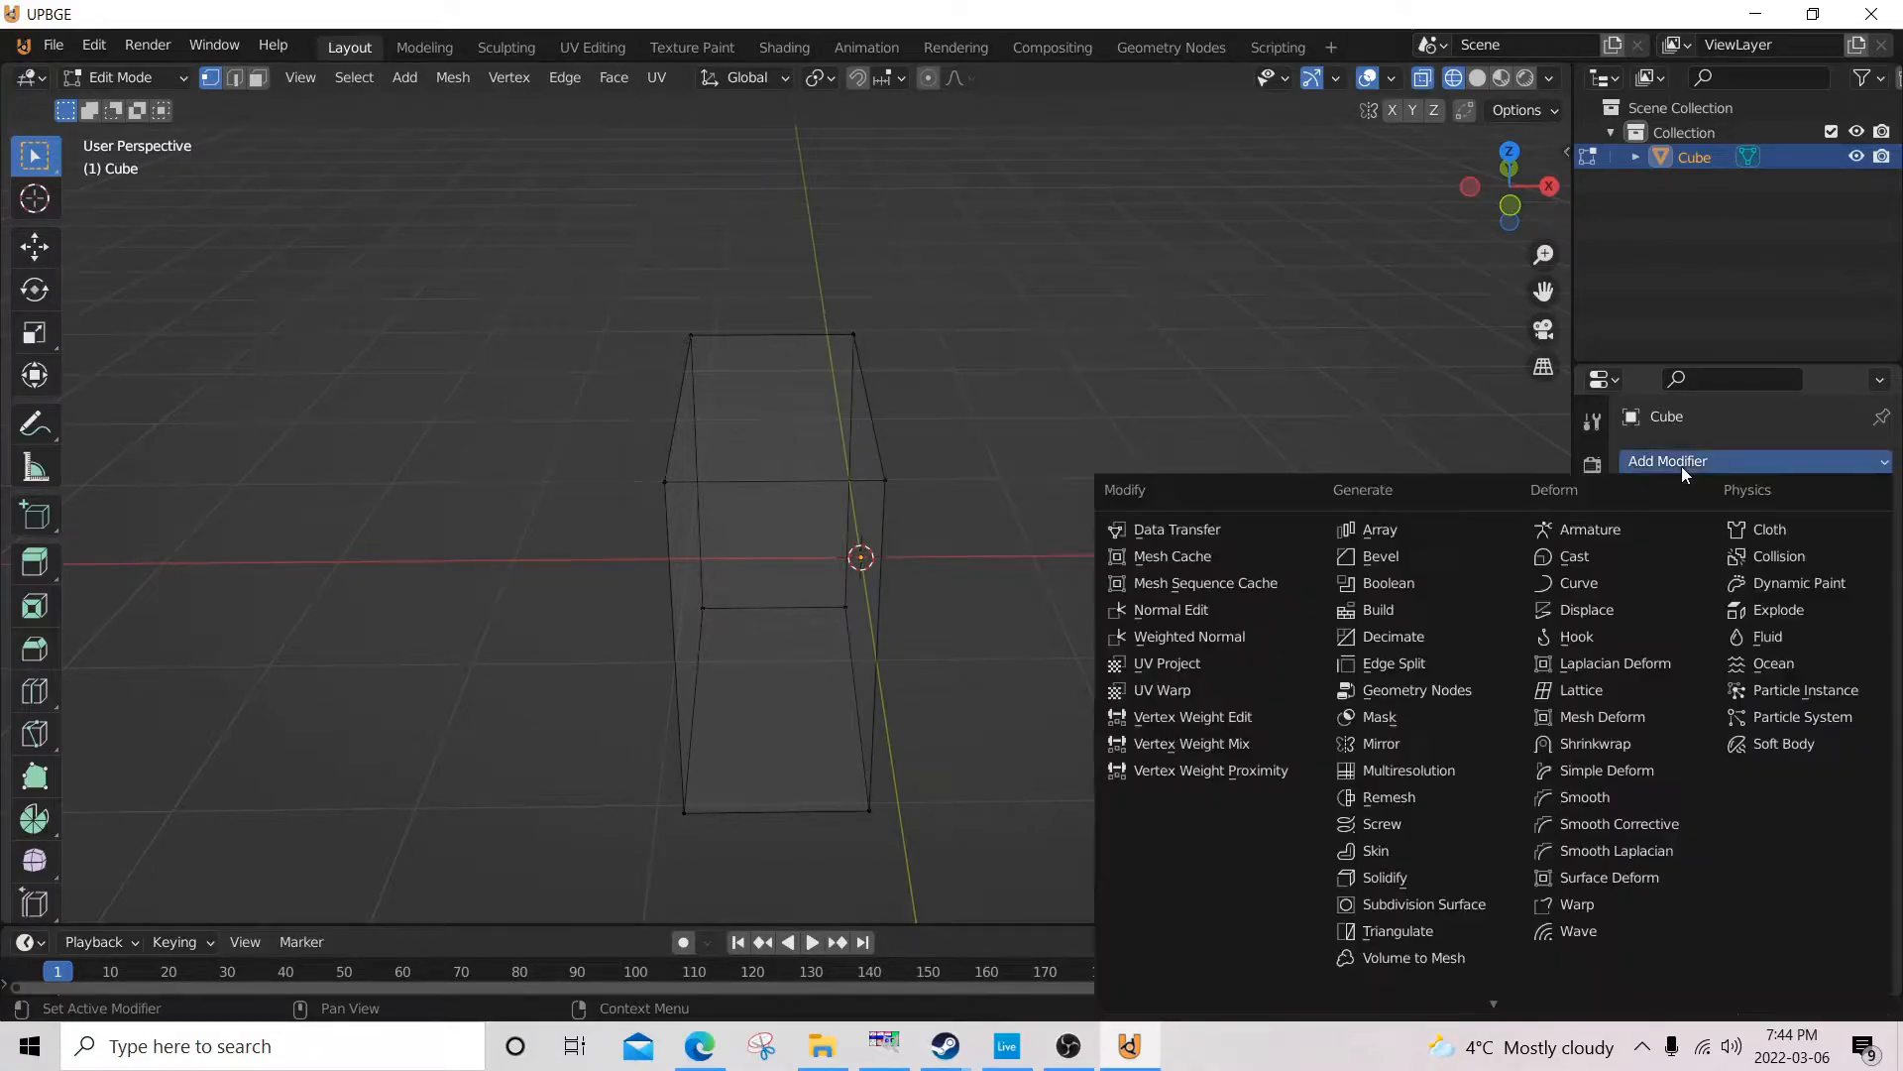
click(1432, 743)
middle_drag(981, 607, 1010, 572)
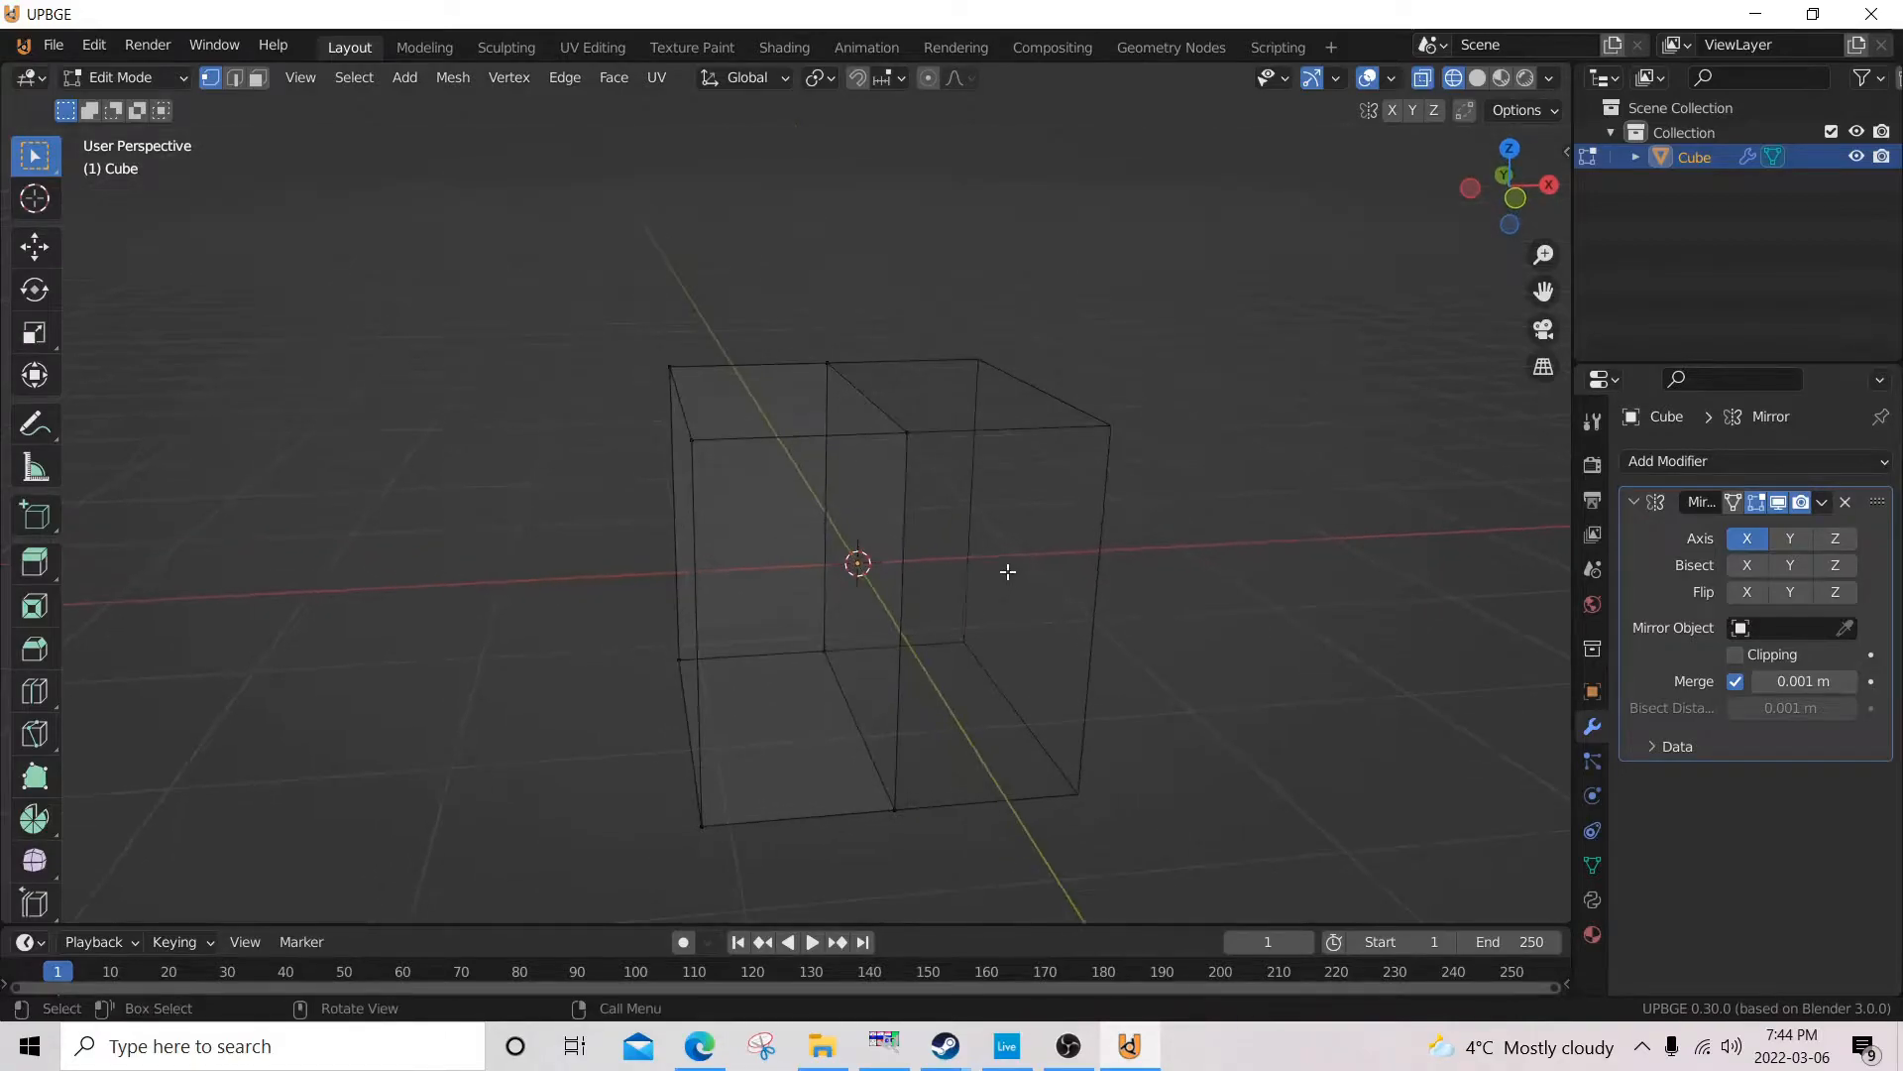
key(z)
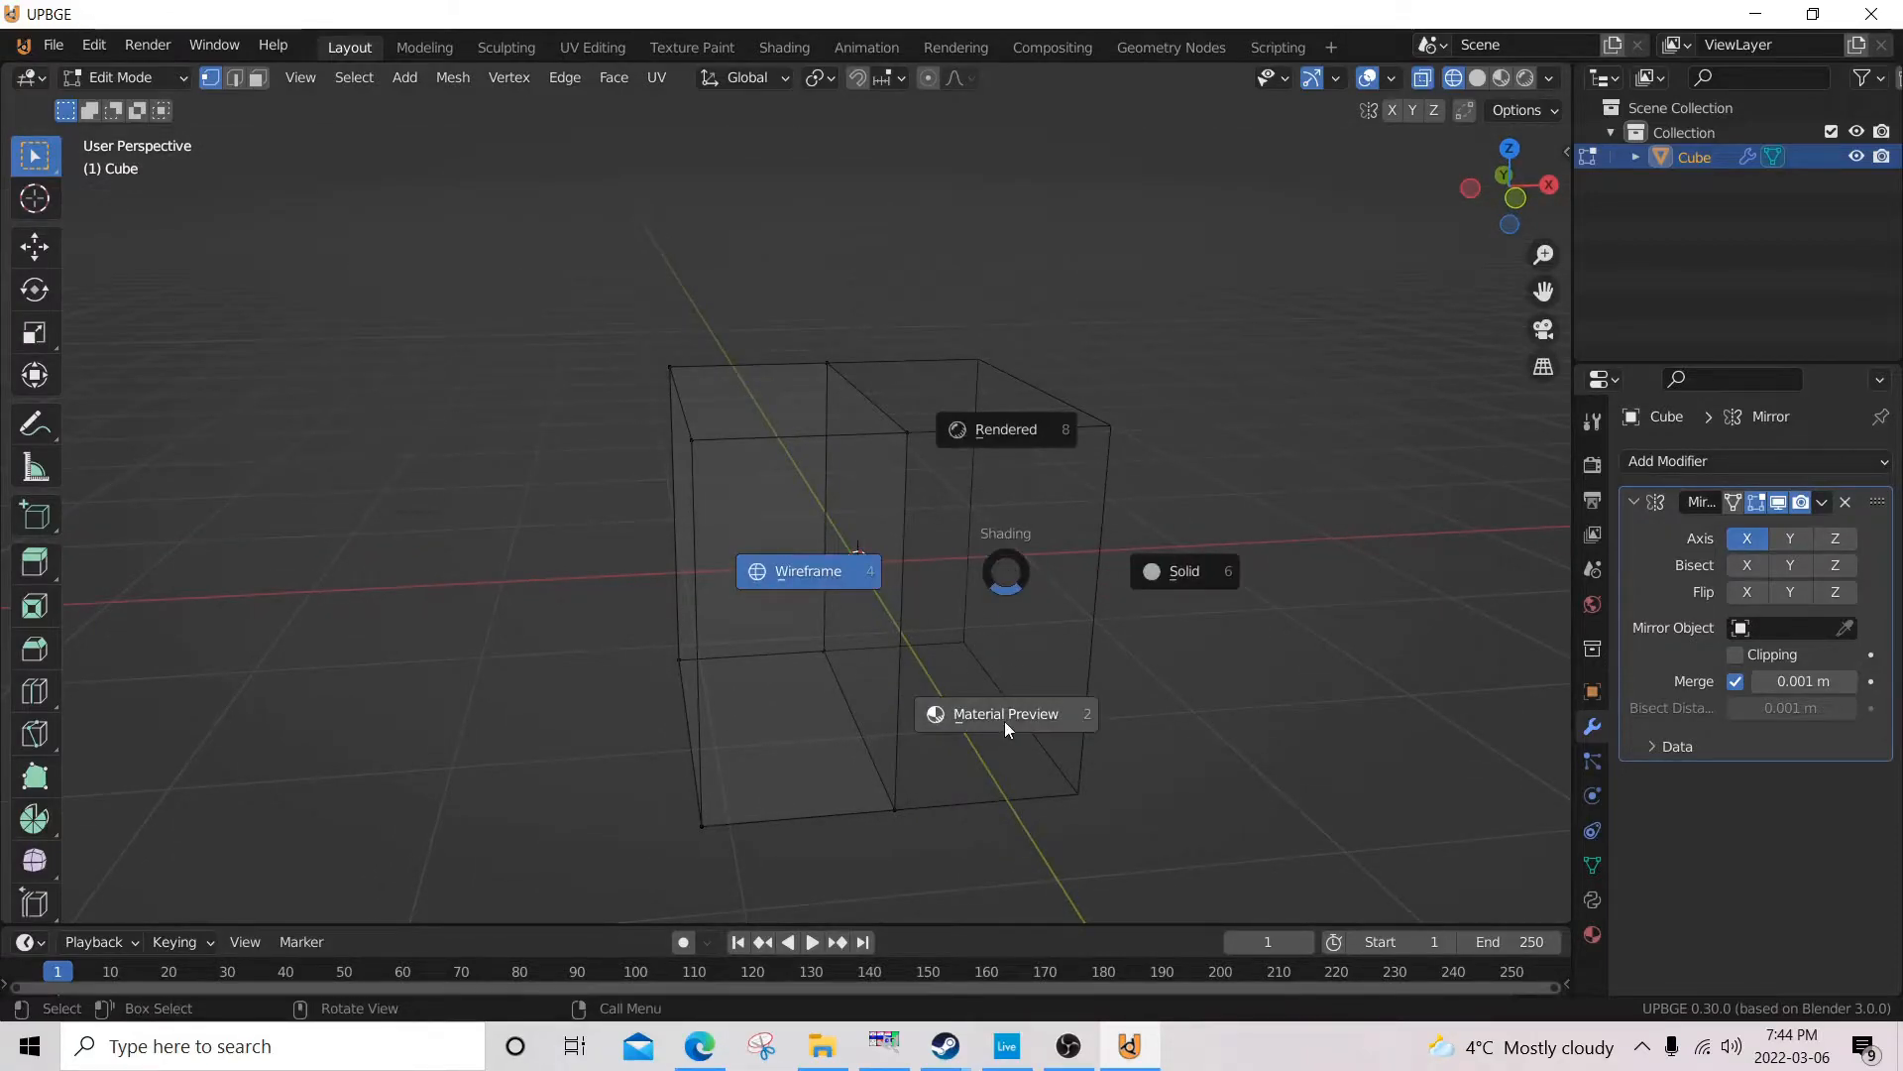
click(1122, 627)
Try moving the half cube's upper front corner vertex to test the mirroring, and cancel the move.
middle_drag(885, 593, 964, 628)
mouse_move(872, 555)
middle_down()
mouse_move(909, 585)
mouse_move(883, 561)
middle_up()
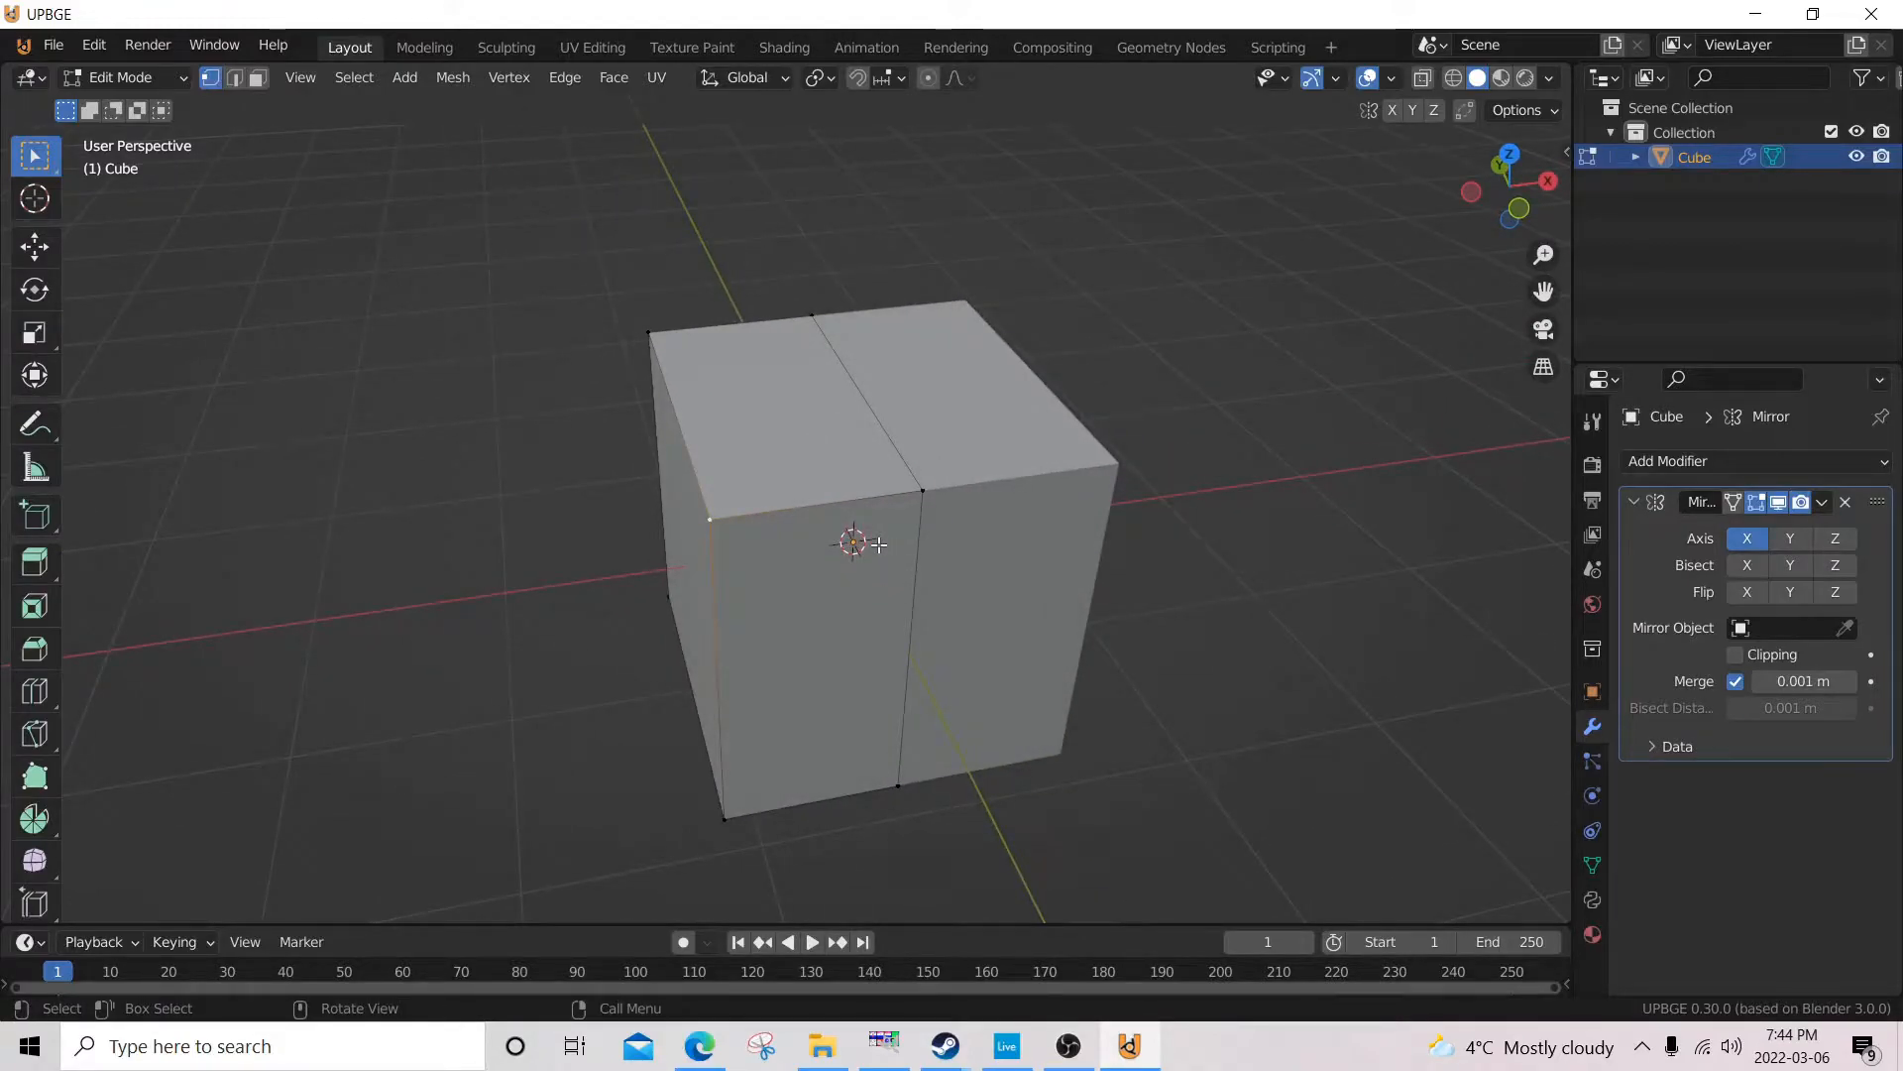
key(g)
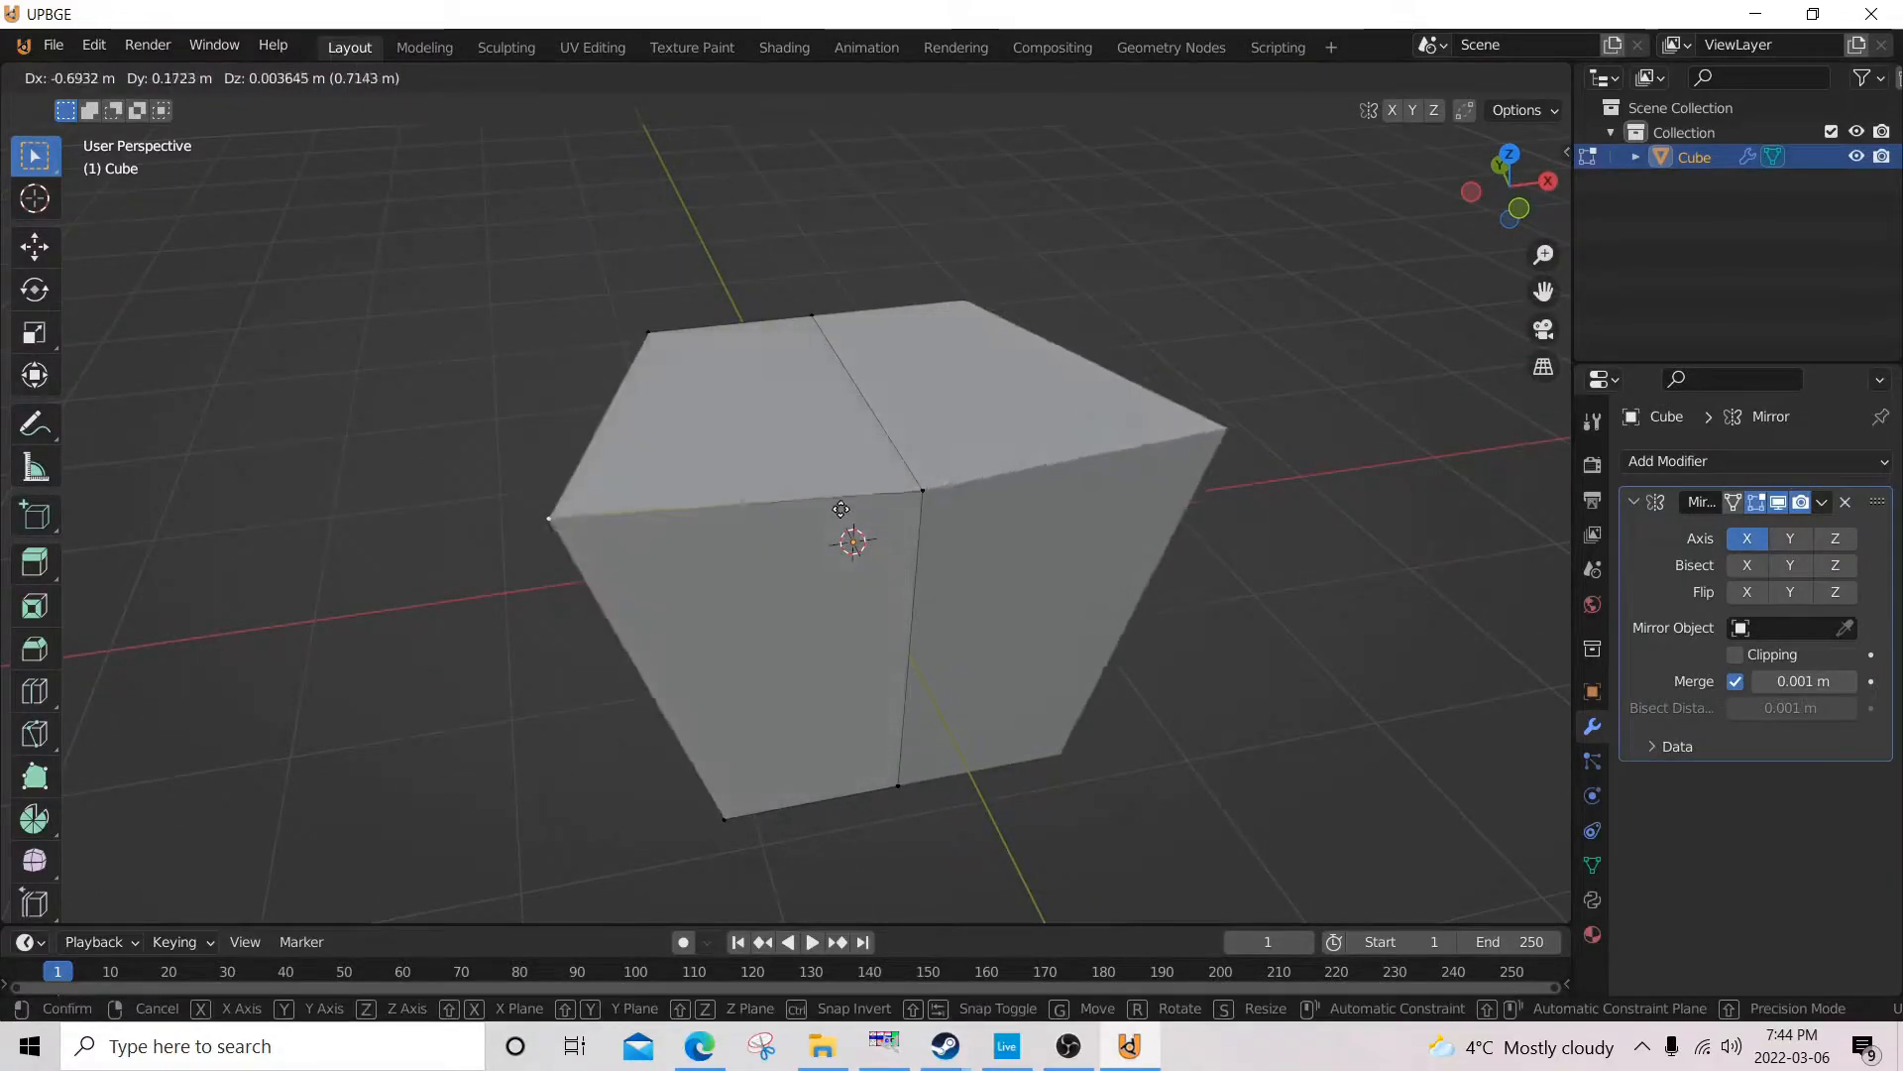
right_click(1098, 506)
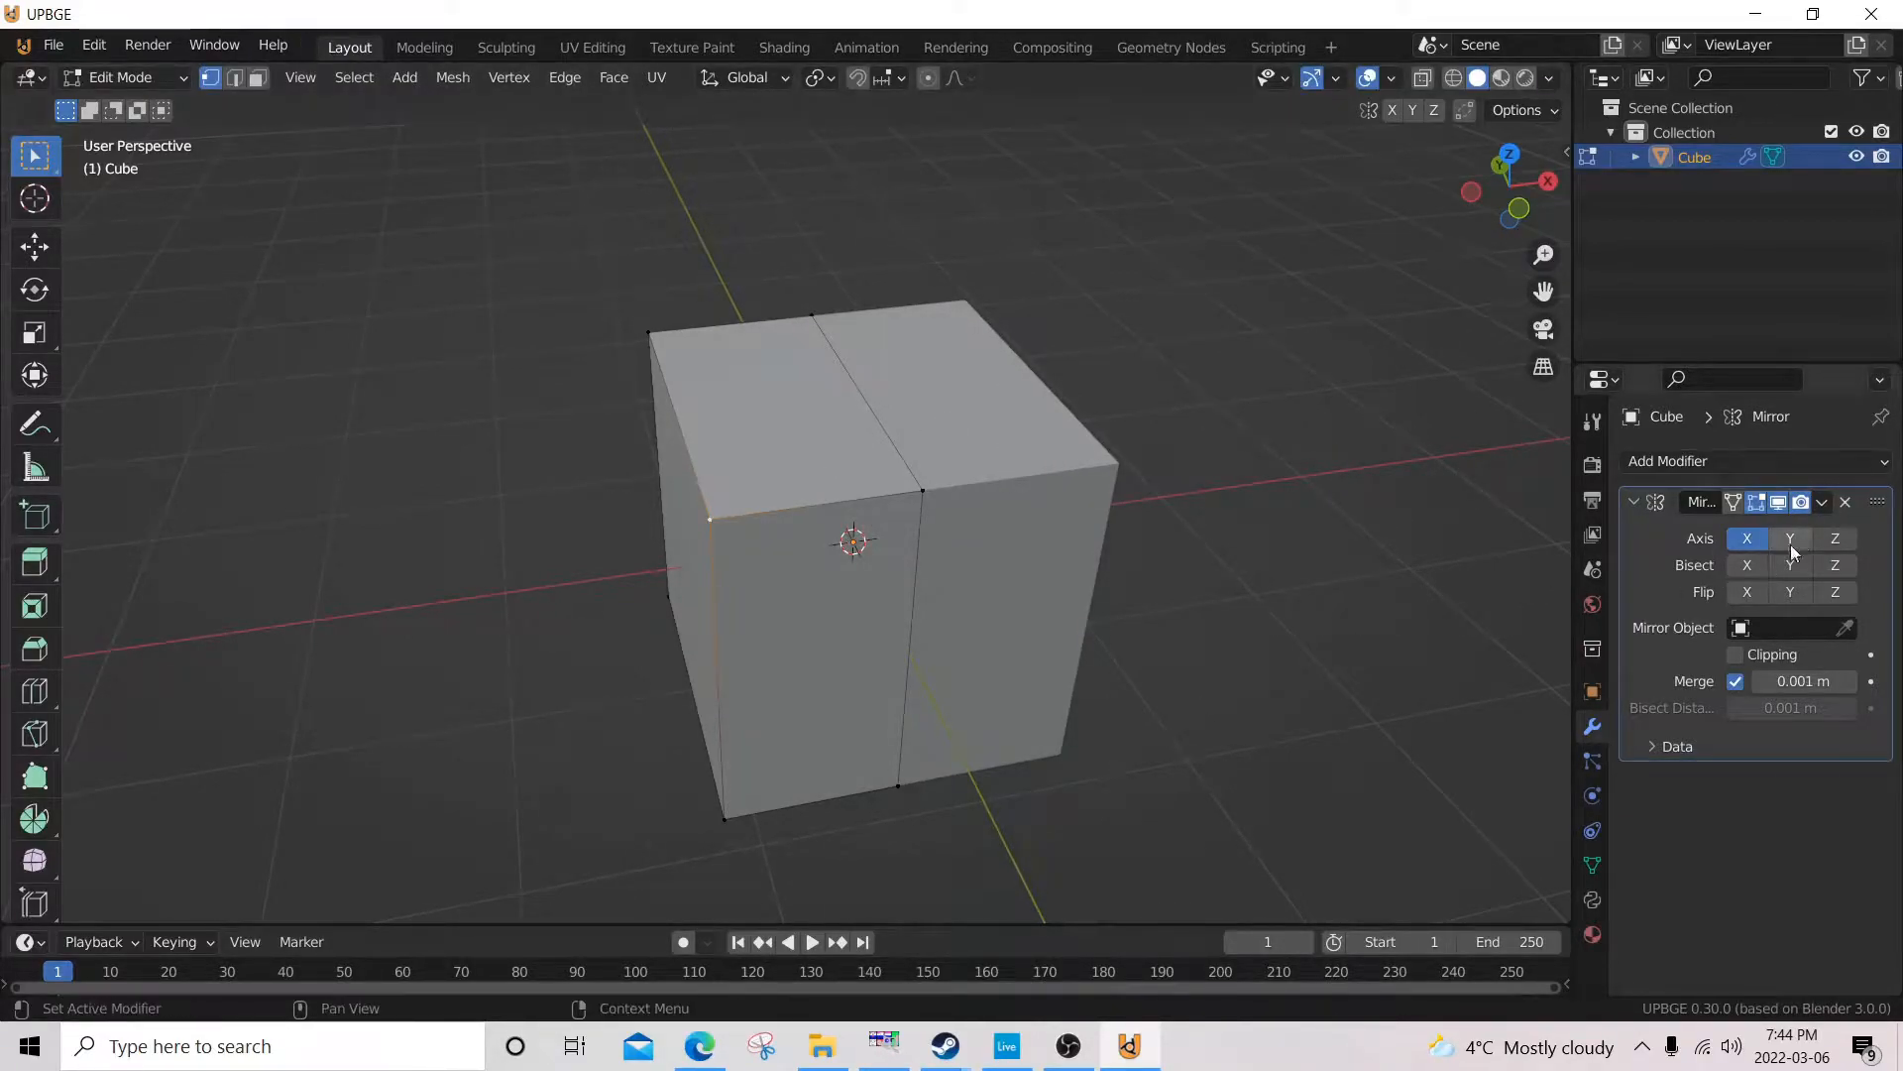
click(1822, 504)
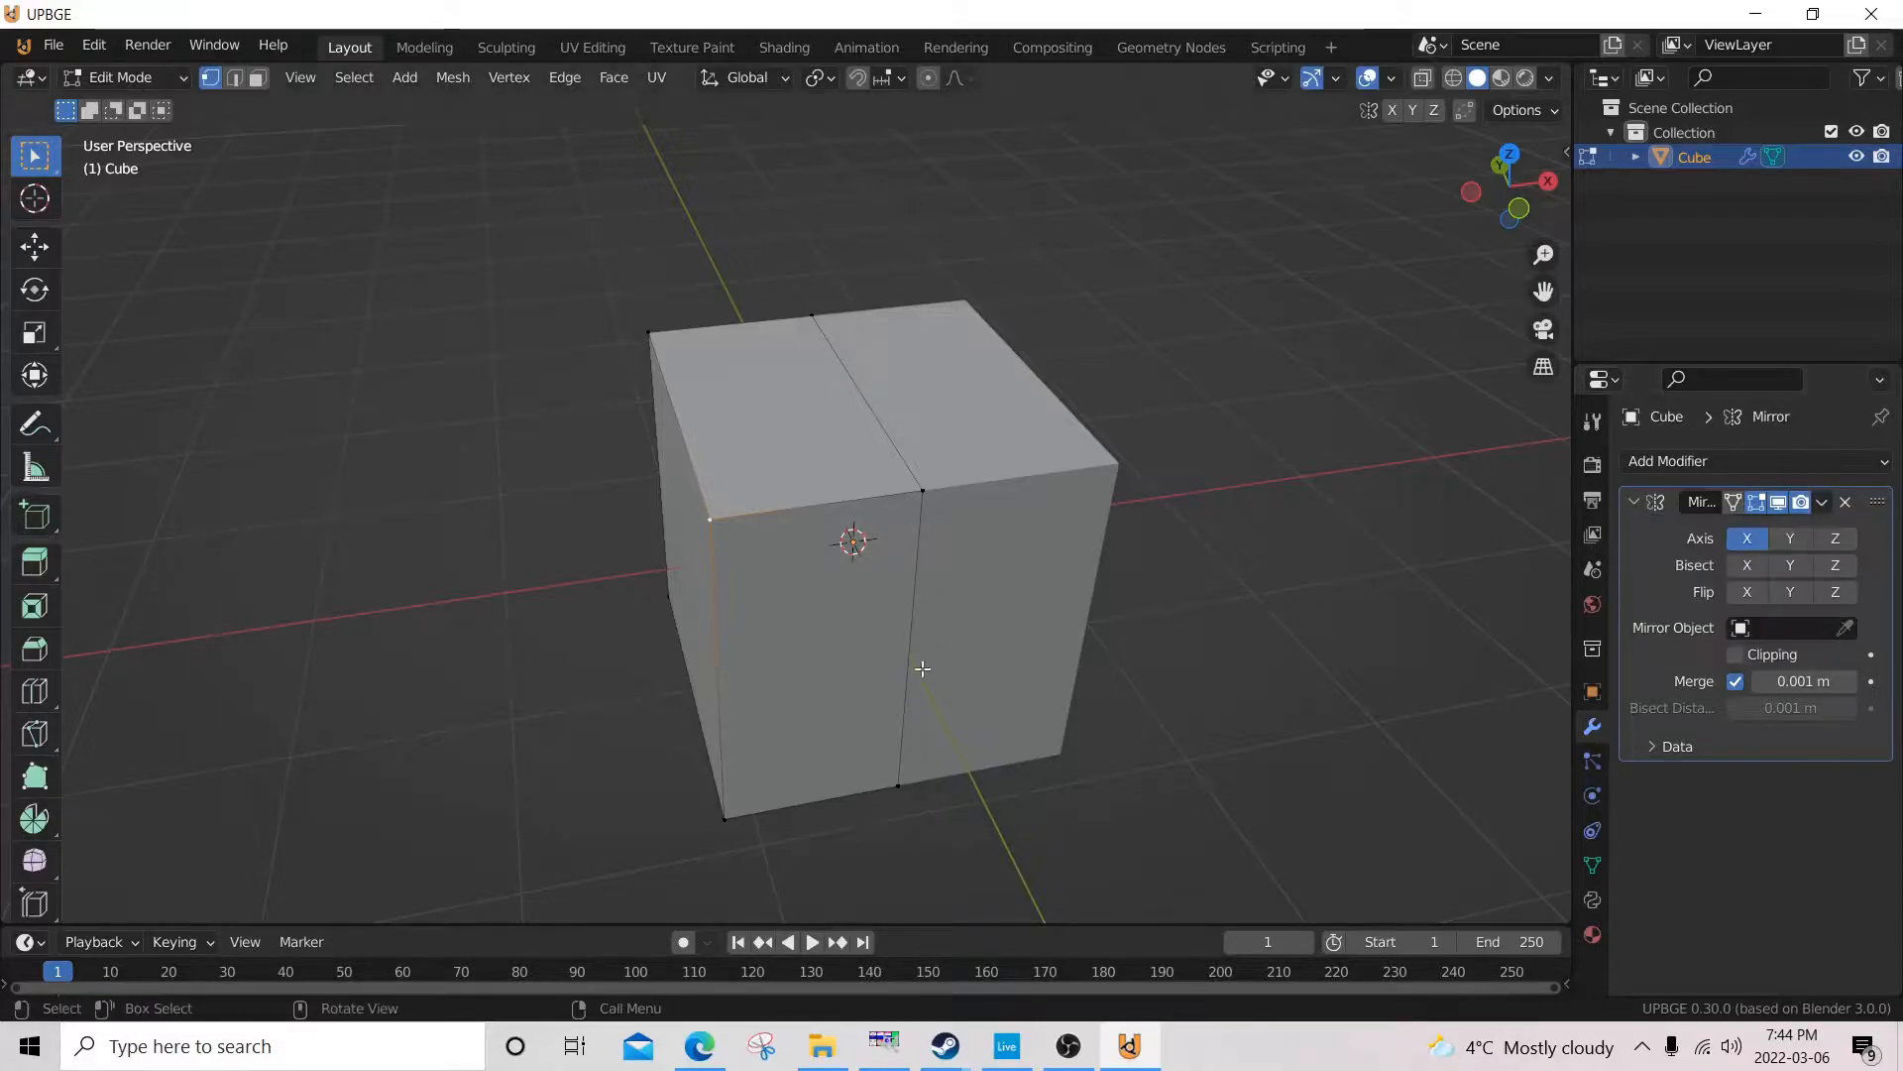
Add a centred vertical loop cut to the half cube's side face from the left orthographic view.
middle_drag(769, 705, 863, 637)
key(KP_1)
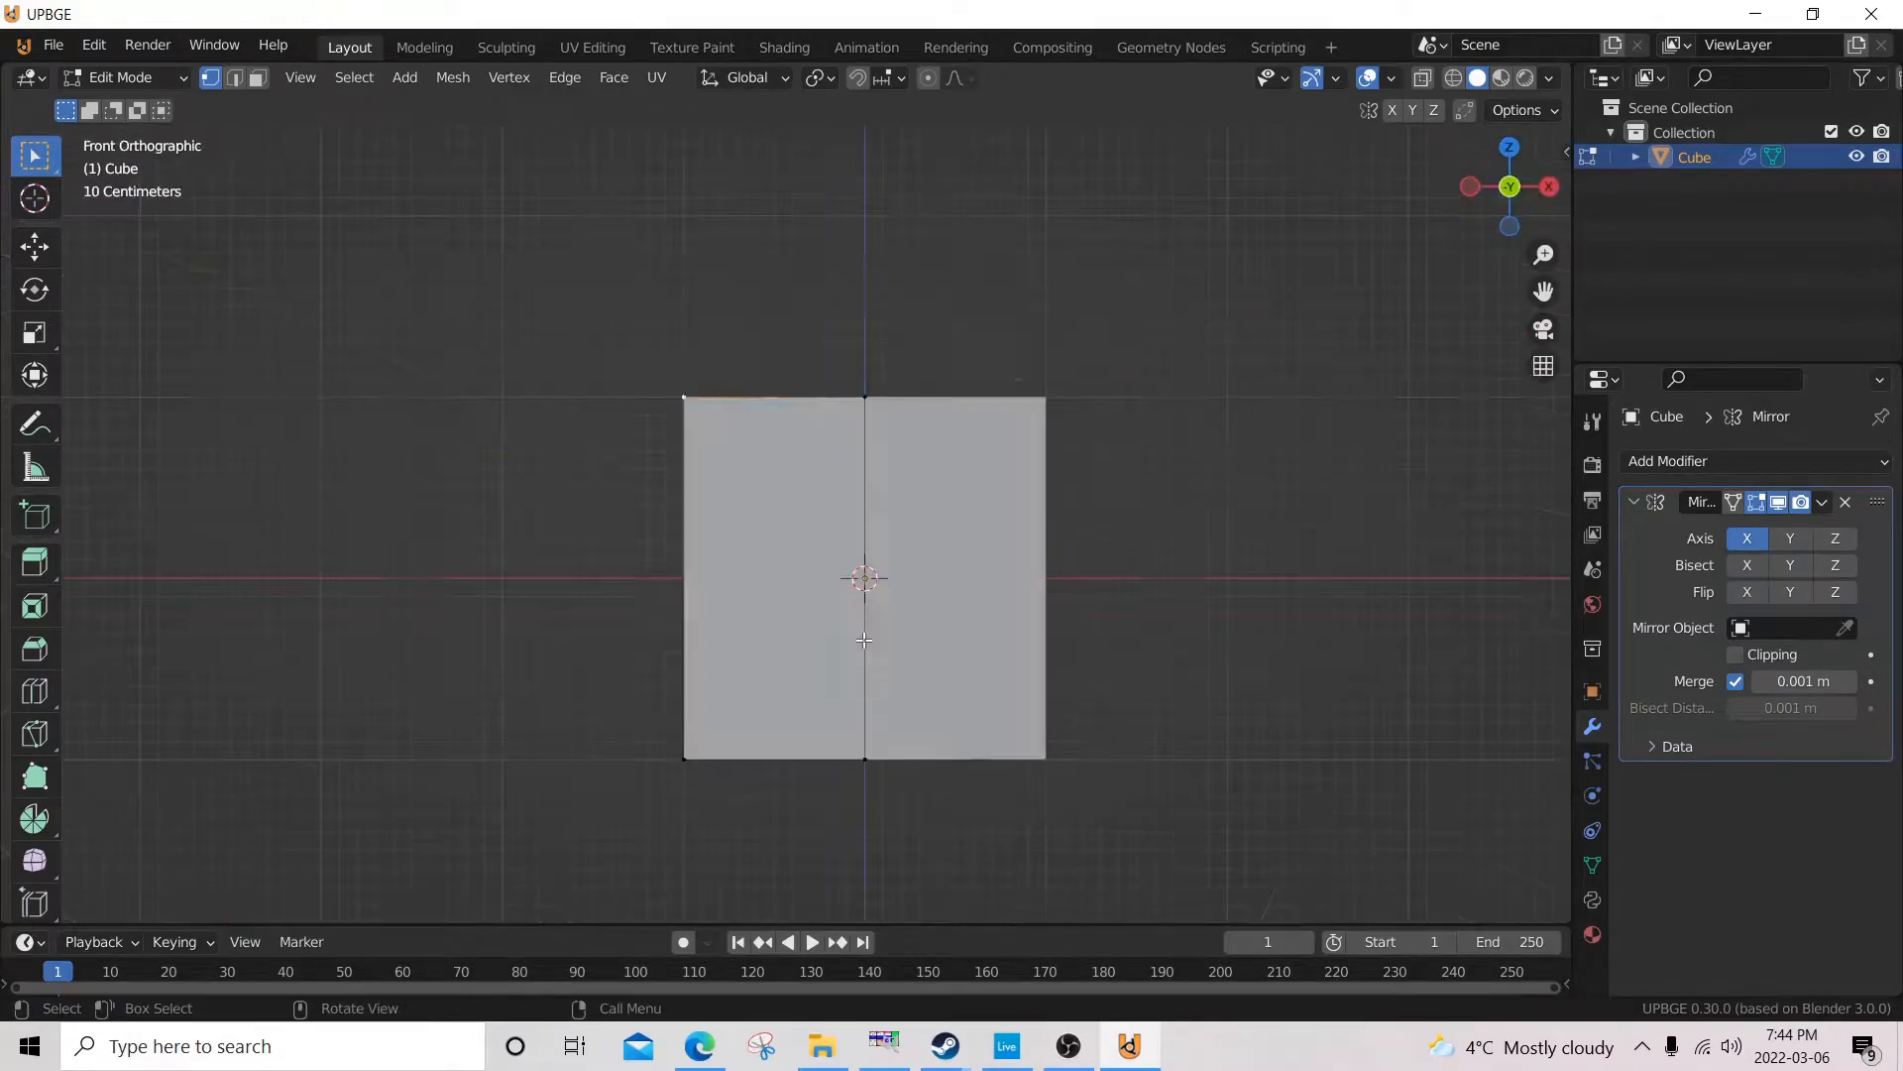
key(KP_3)
key(KP_1)
key(ctrl+KP_3)
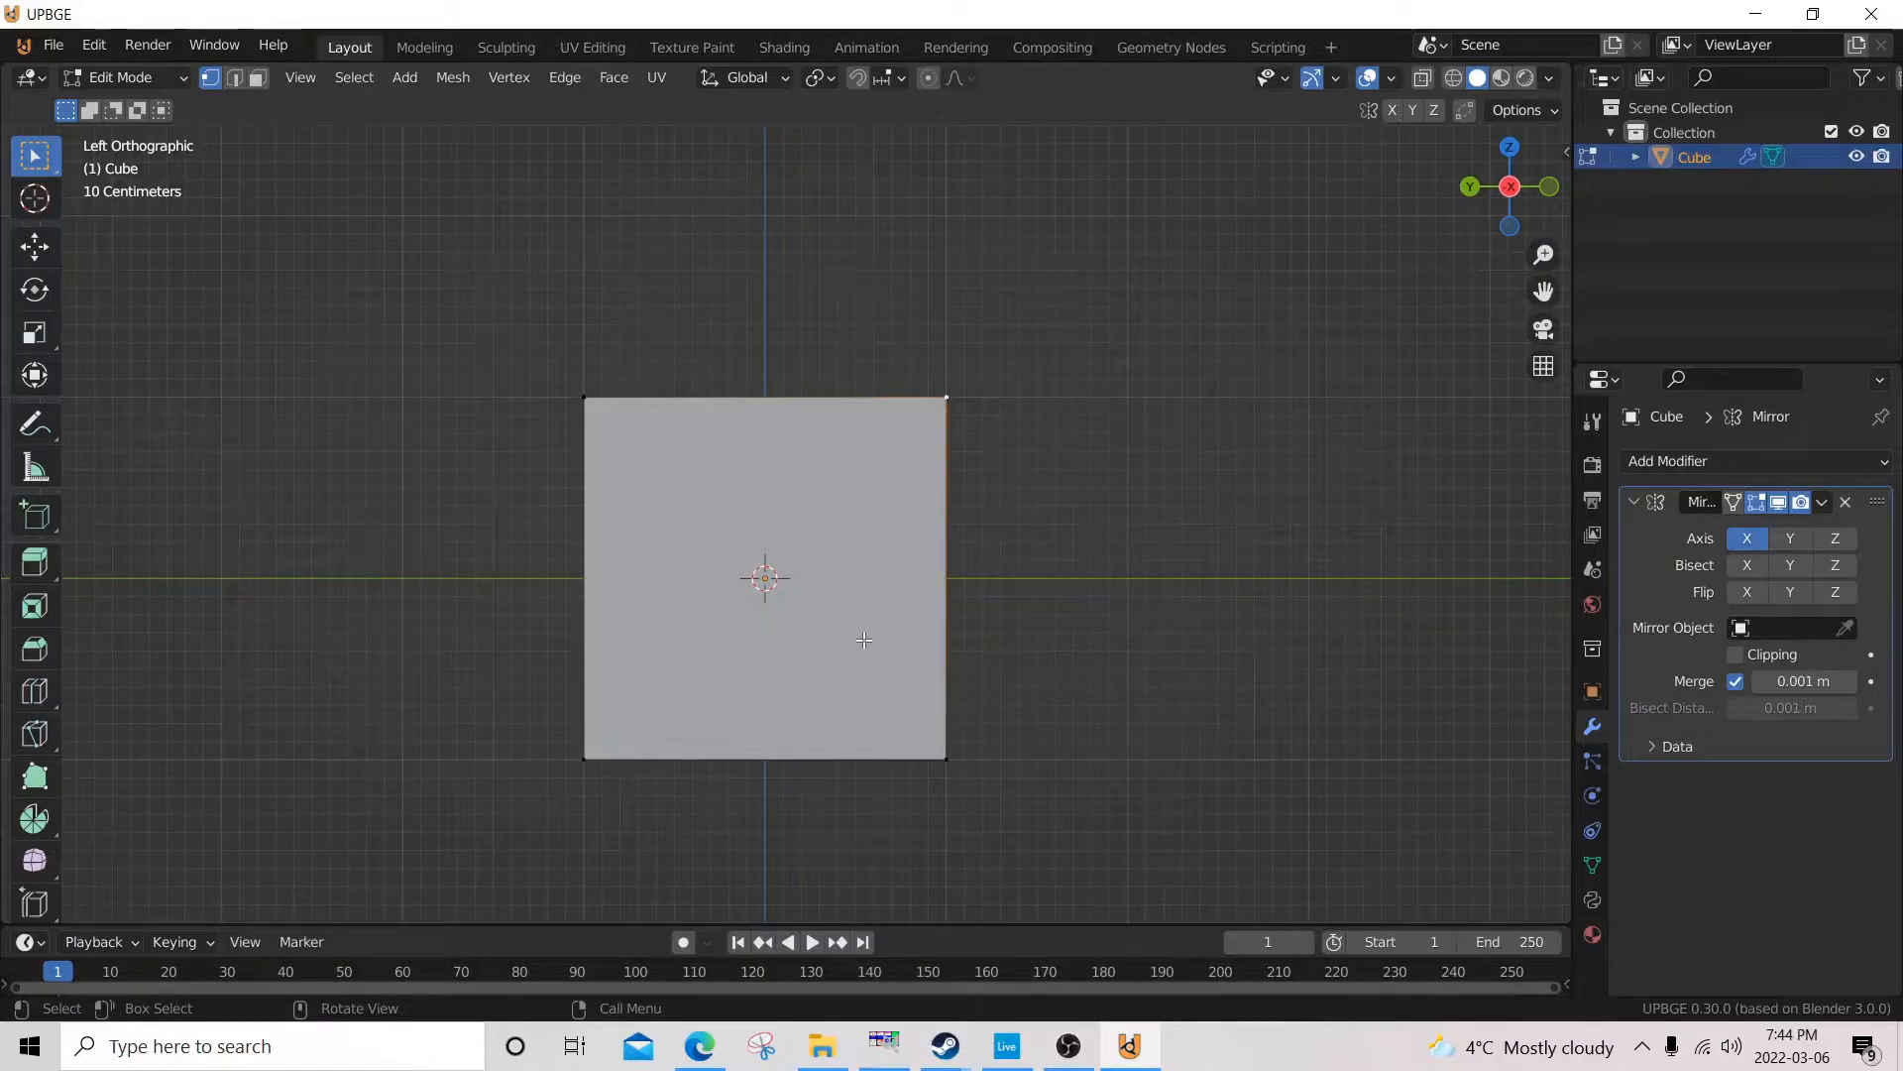
key(ctrl+r)
click(744, 420)
right_click(744, 421)
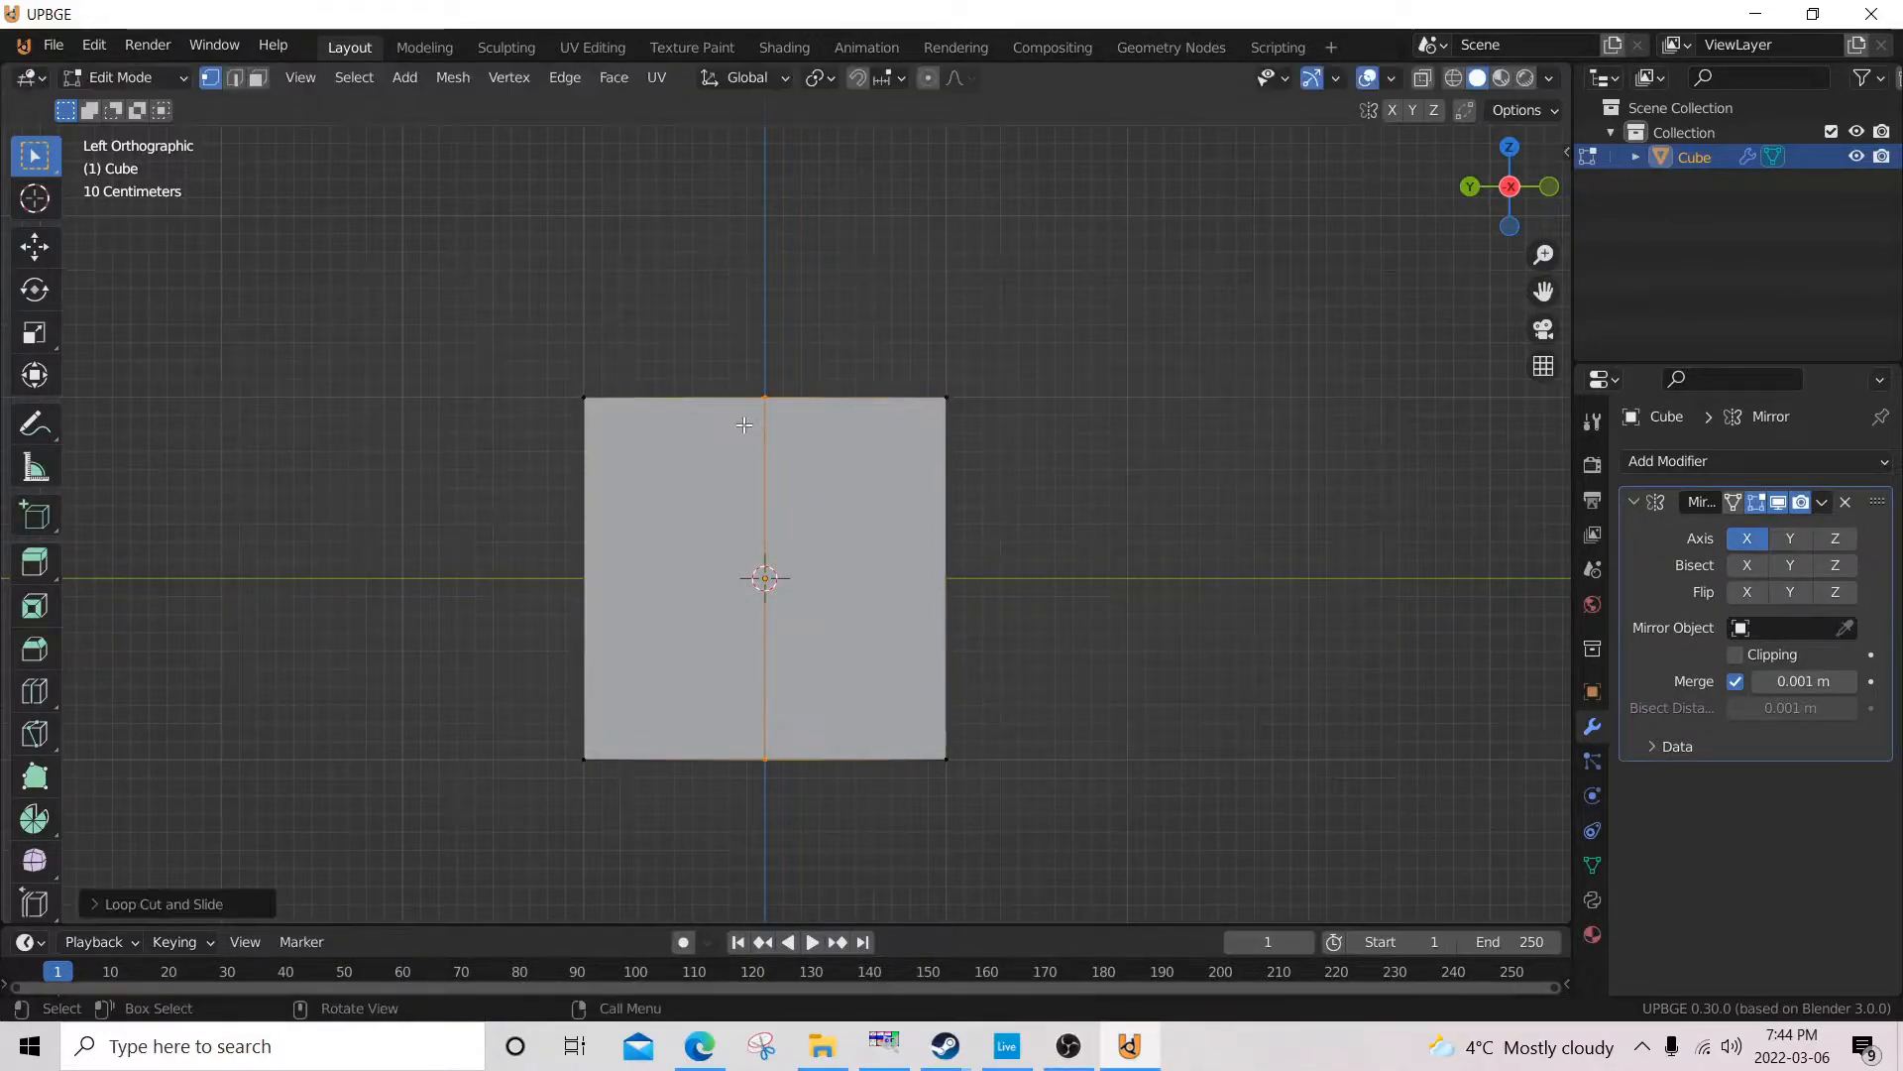
Add a centred horizontal loop cut around the half cube and switch to edge selection.
key(ctrl+r)
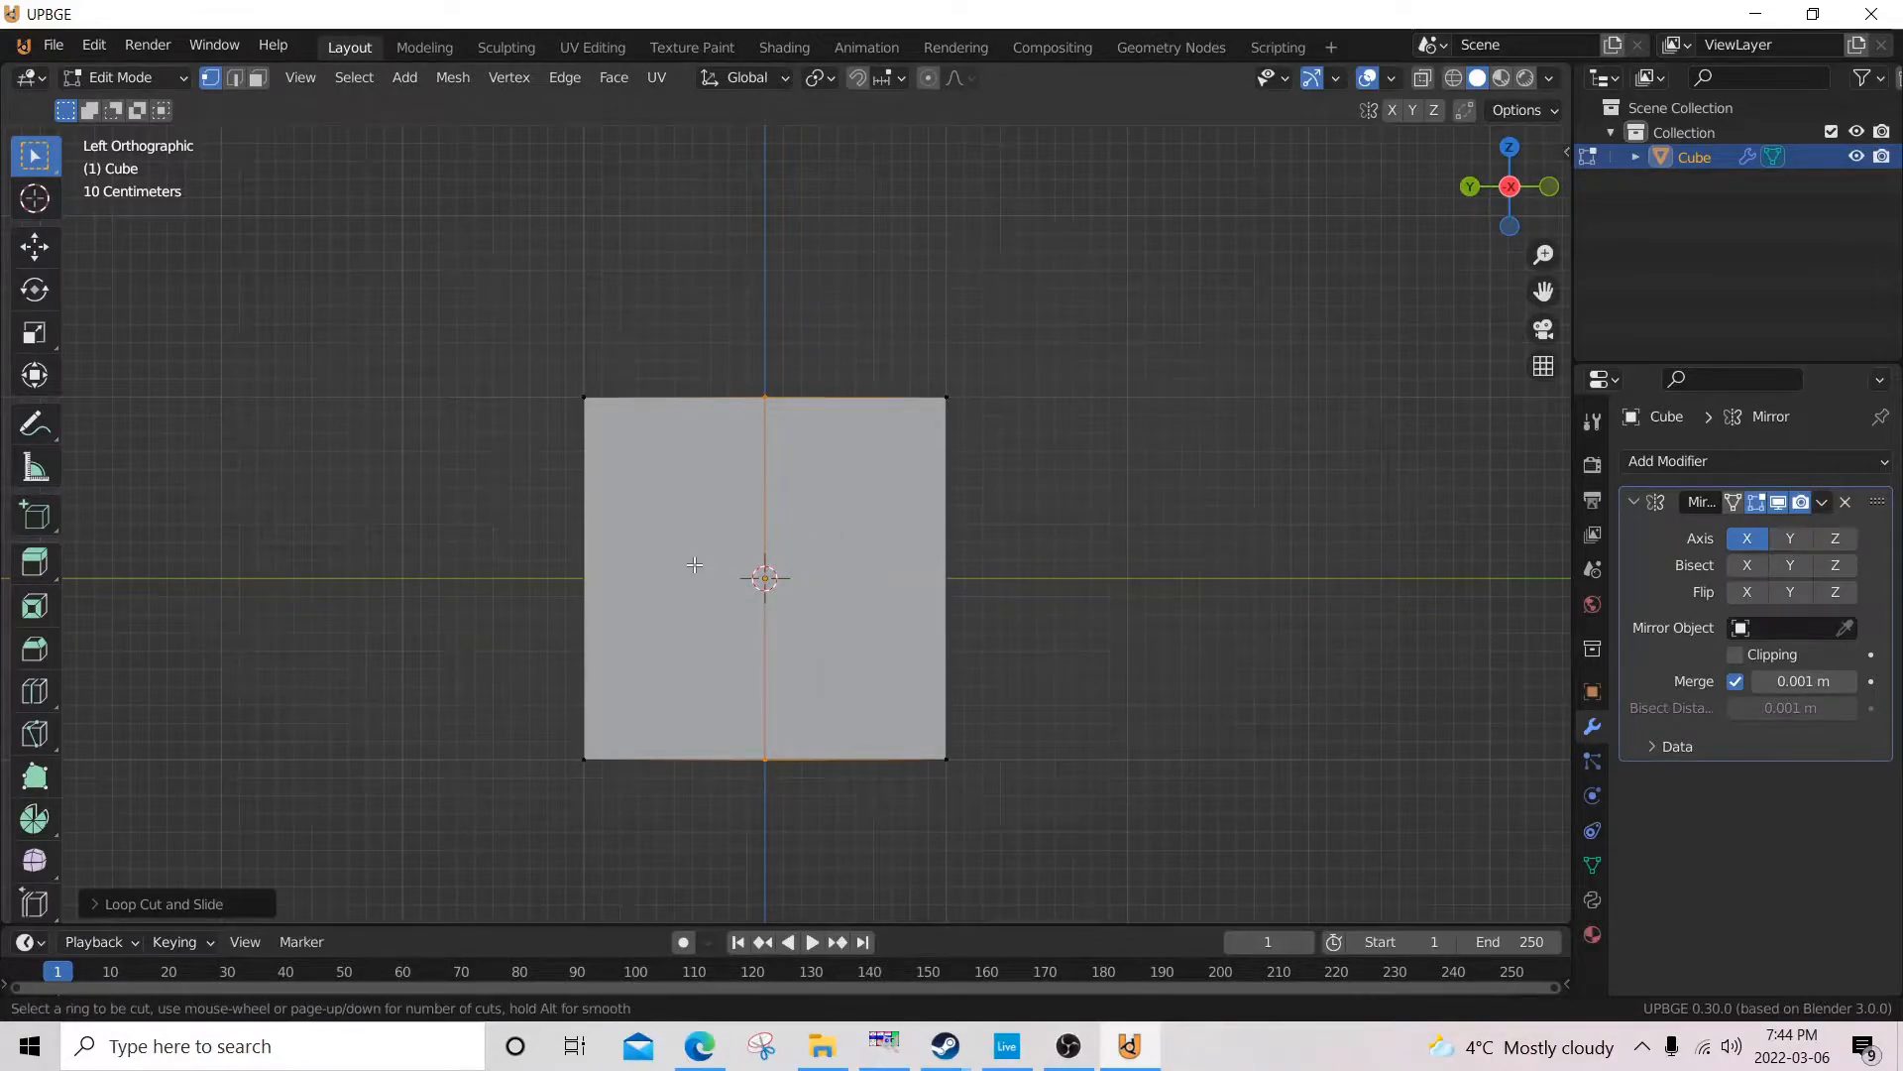
click(602, 582)
right_click(602, 582)
mouse_move(602, 582)
middle_down()
mouse_move(727, 590)
mouse_move(650, 629)
mouse_move(497, 658)
mouse_move(412, 629)
mouse_move(499, 415)
mouse_move(509, 566)
mouse_move(429, 719)
mouse_move(641, 654)
mouse_move(587, 632)
mouse_move(459, 638)
mouse_move(624, 602)
middle_up()
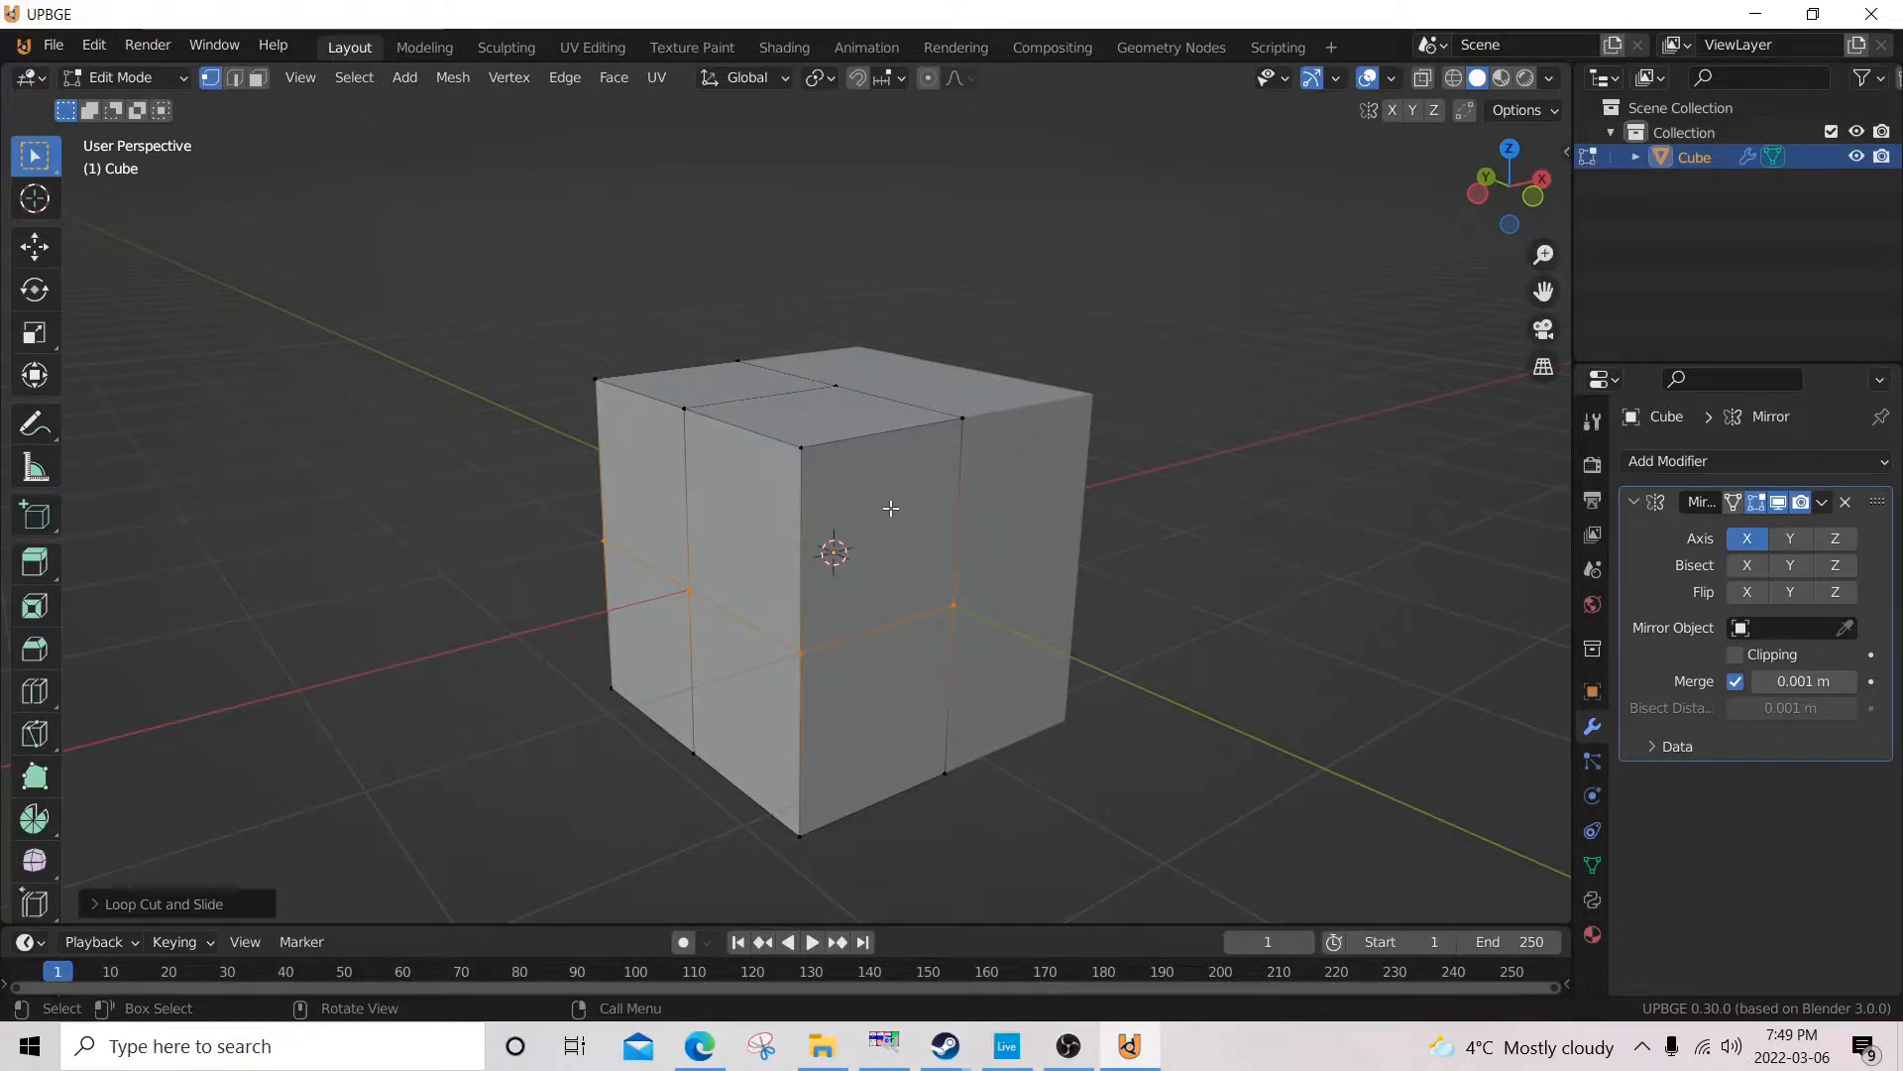
key(2)
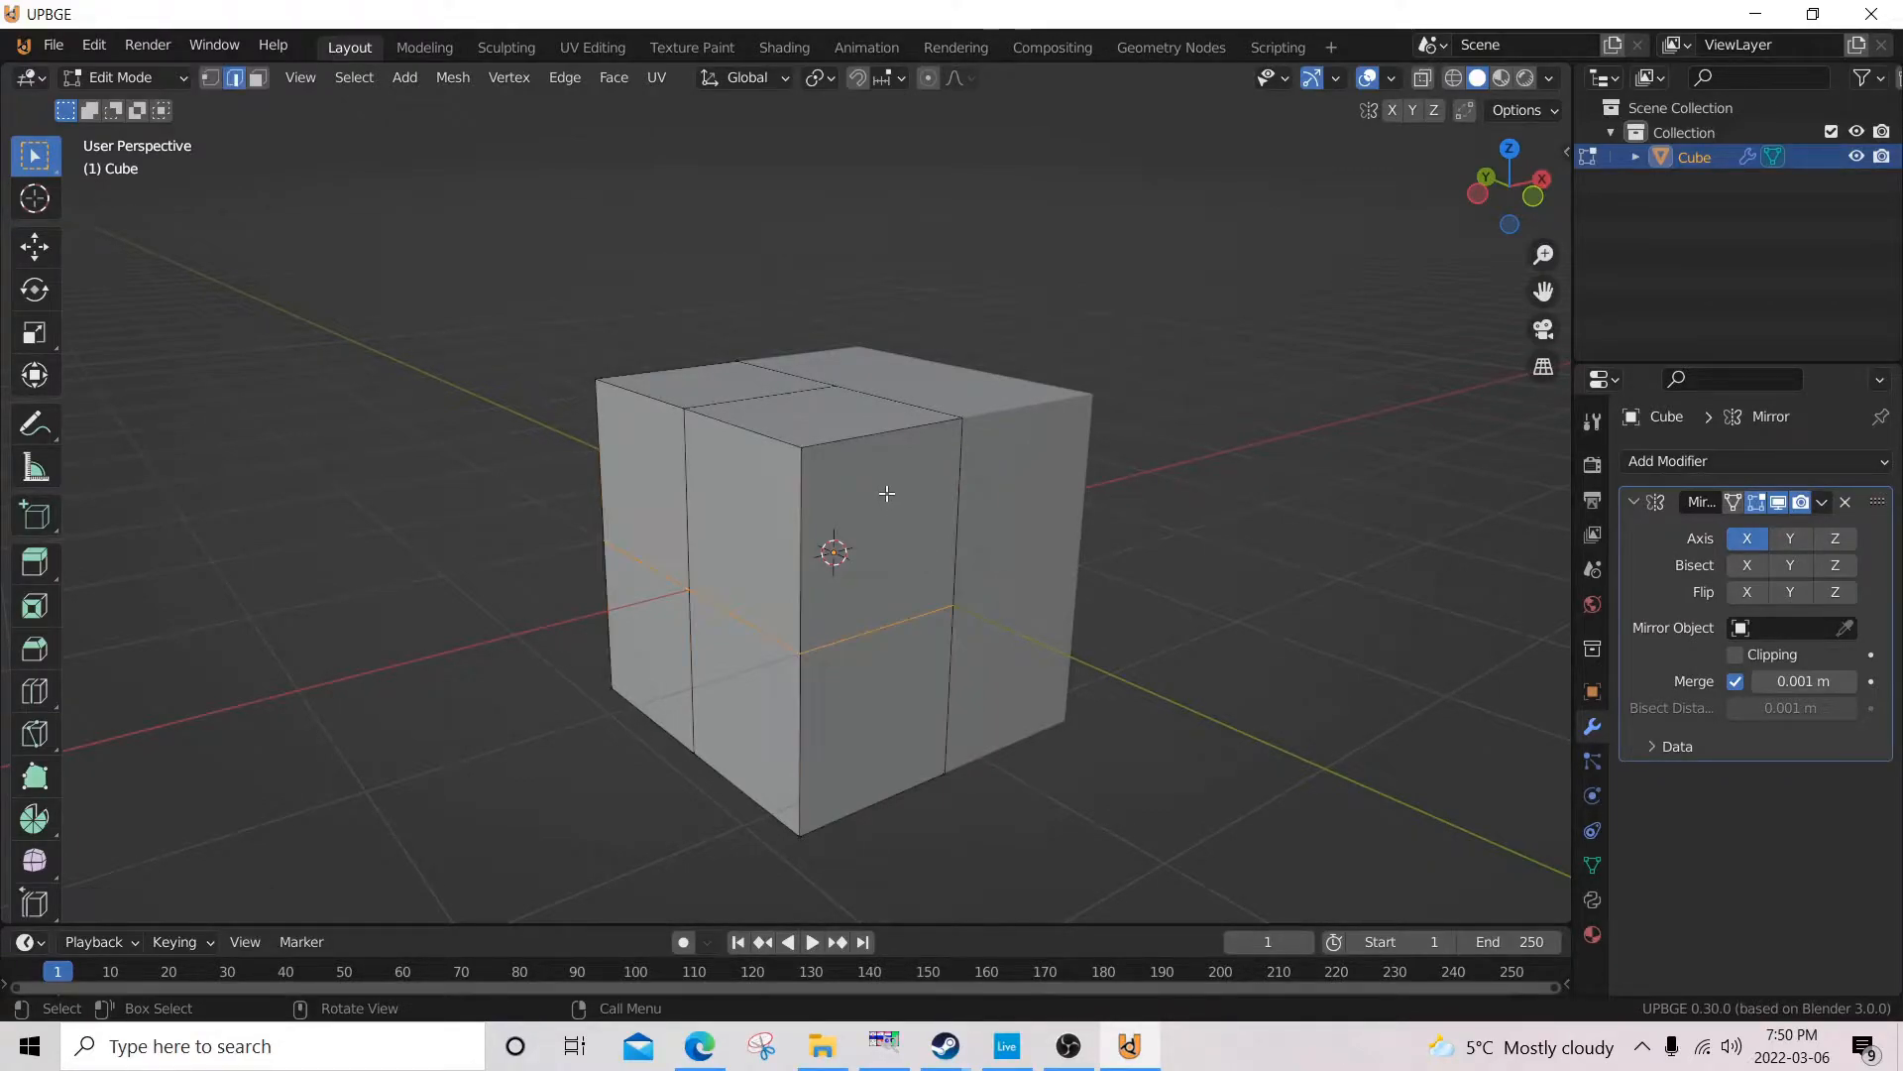
Enable snapping and move the half mesh's upper and lower outer side edges inward about 0.5 m along X.
click(753, 433)
shift+click(664, 395)
key(KP_1)
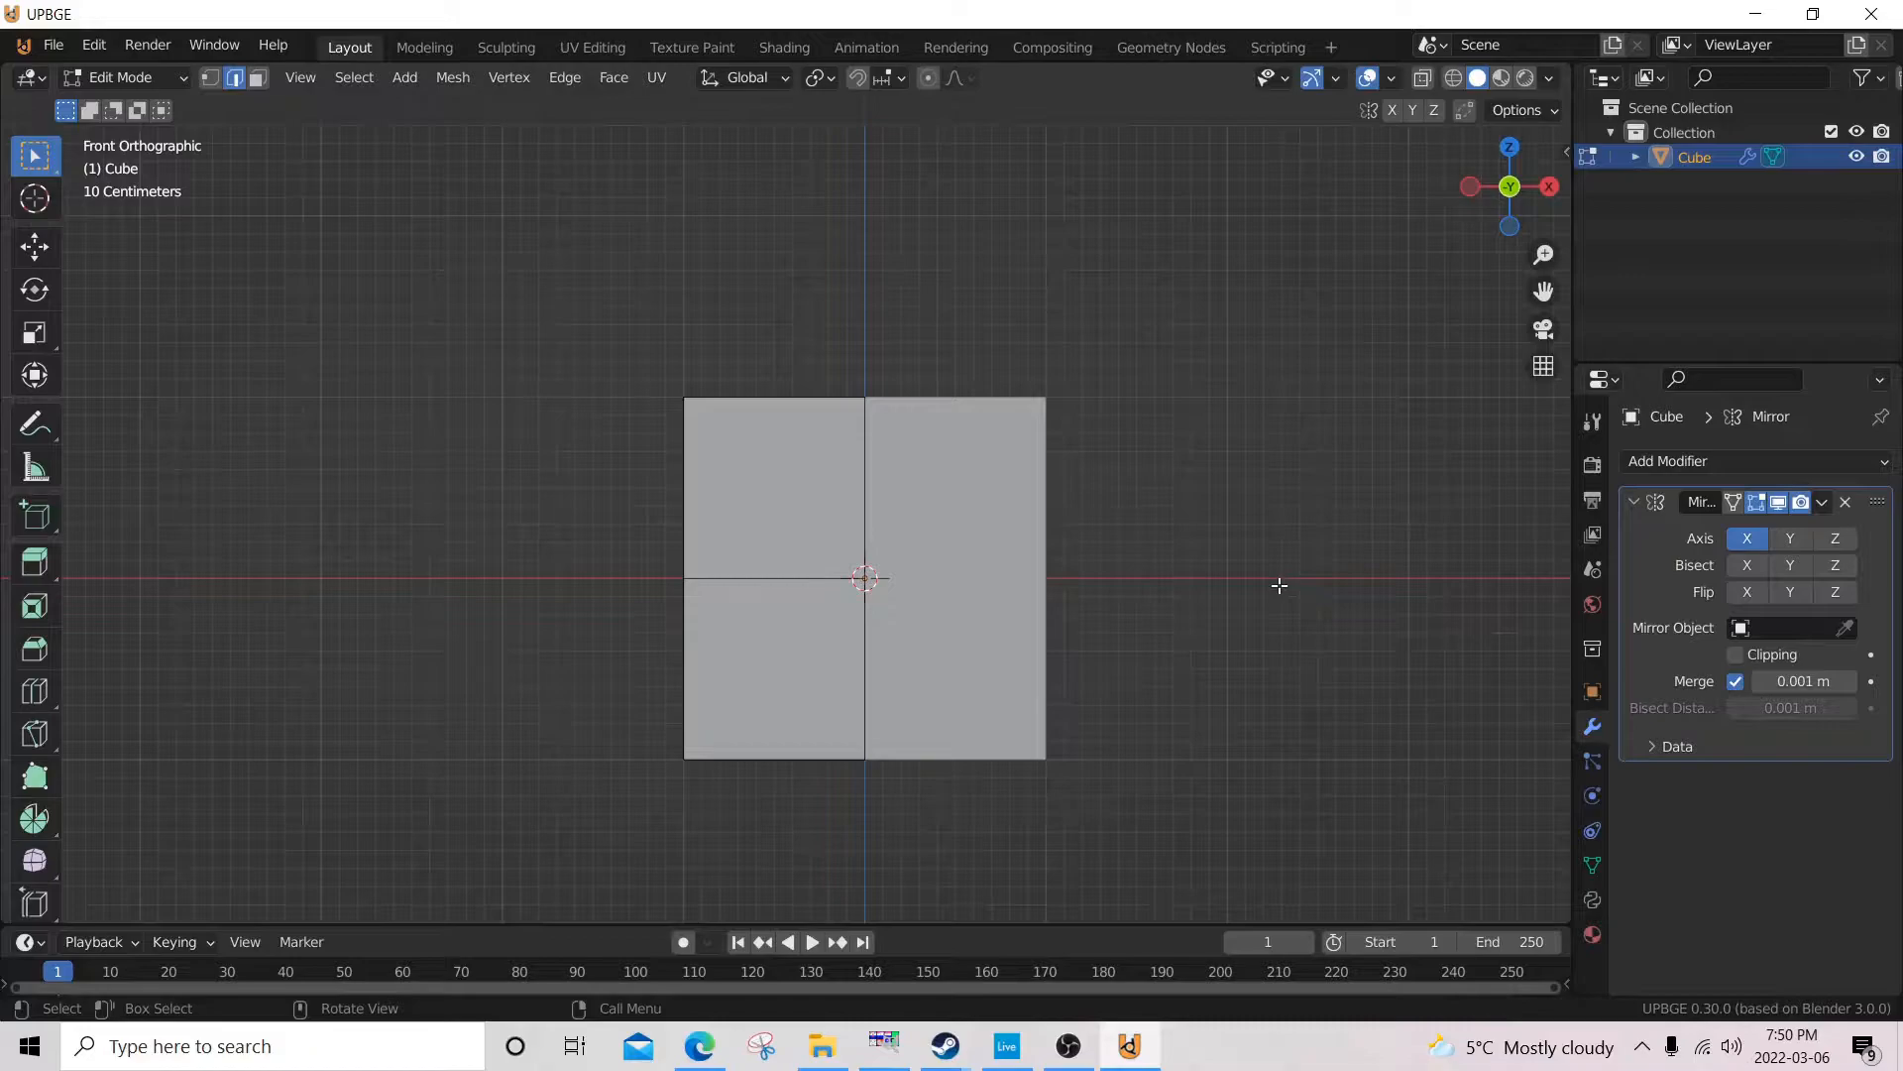
key(g)
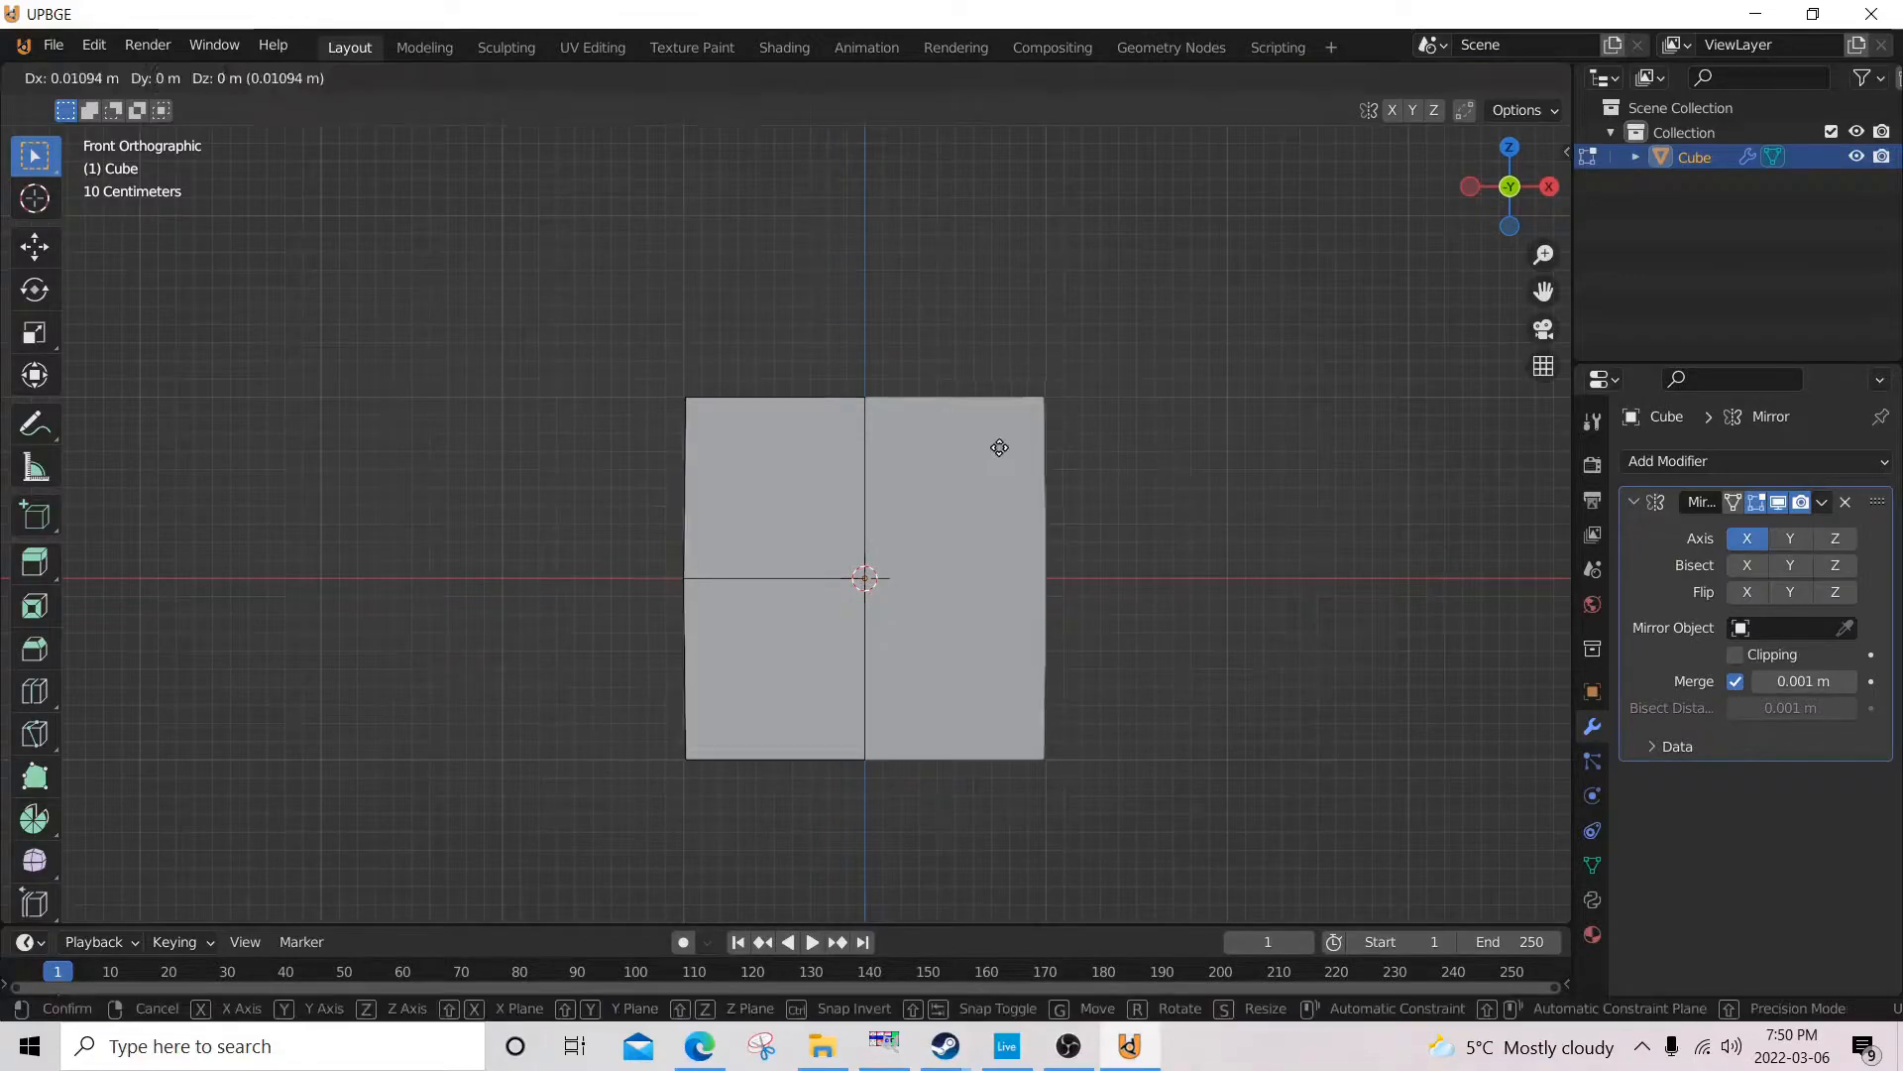
key(Escape)
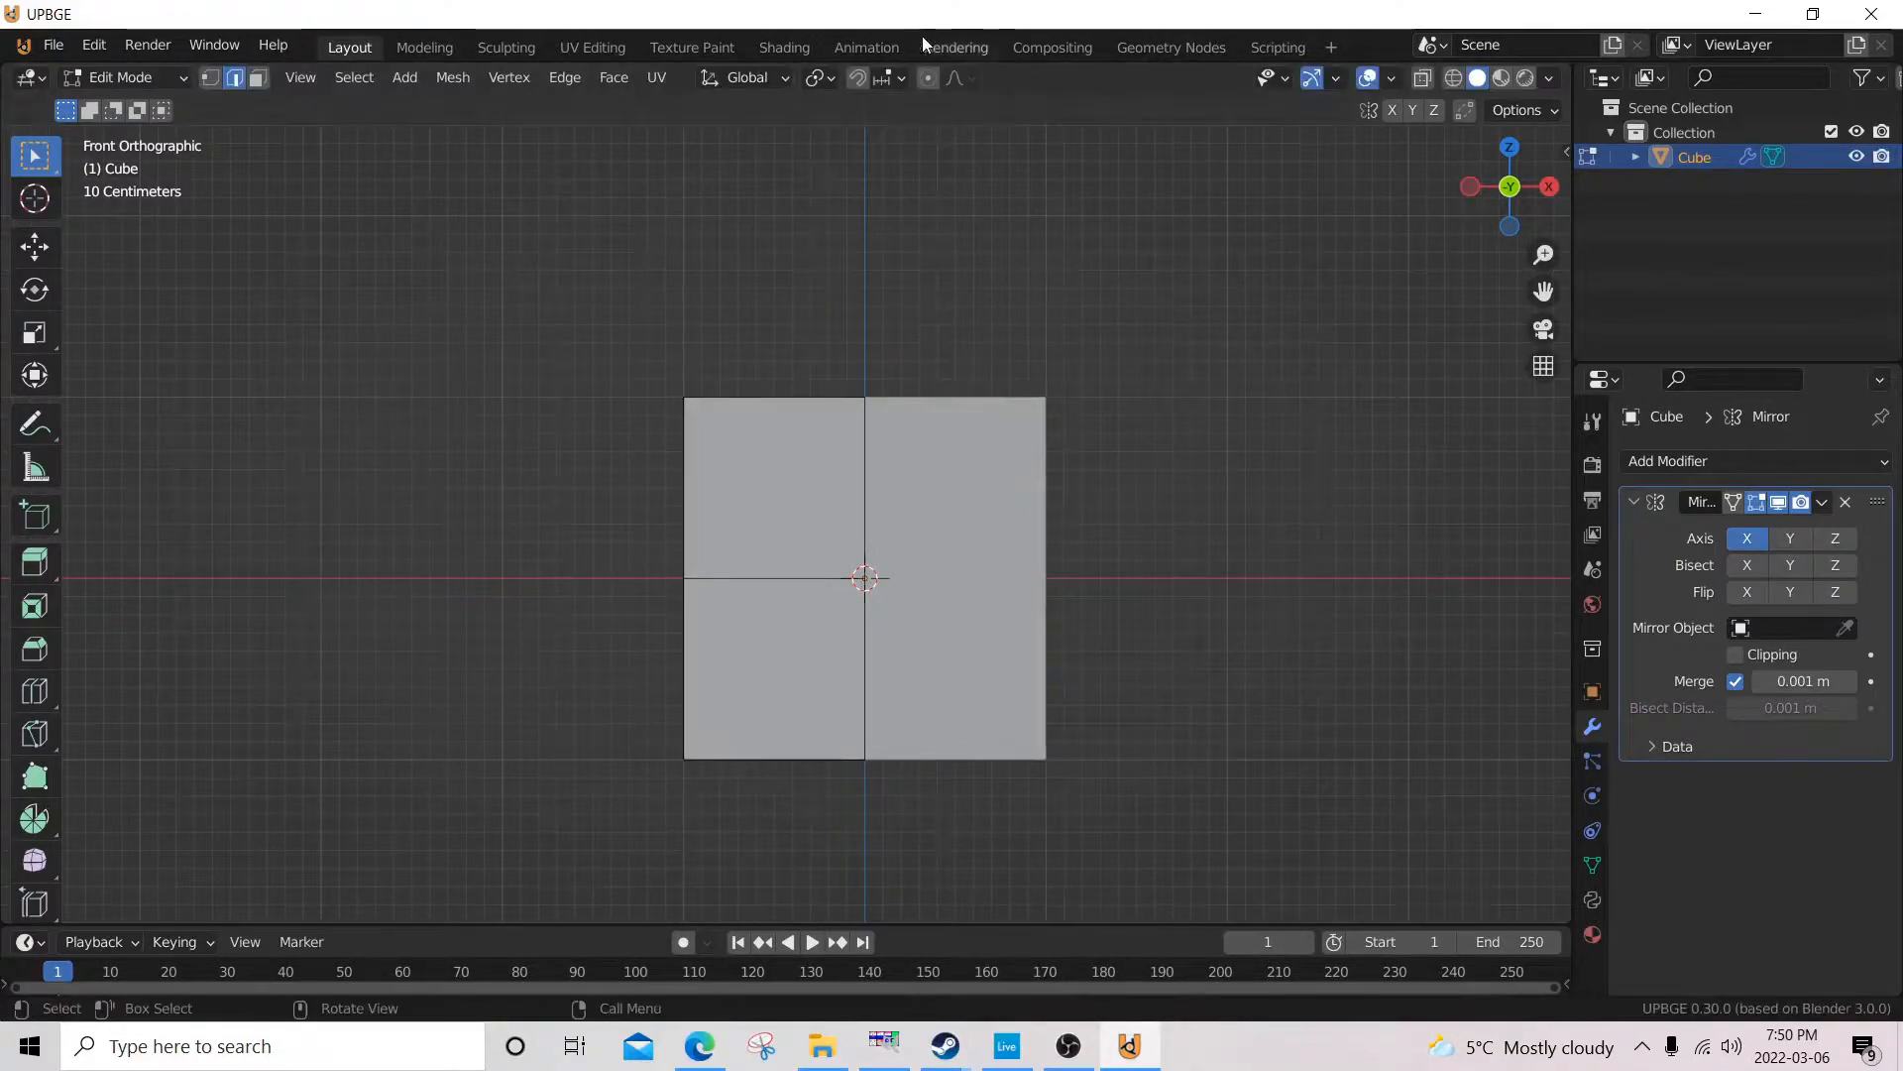
click(896, 76)
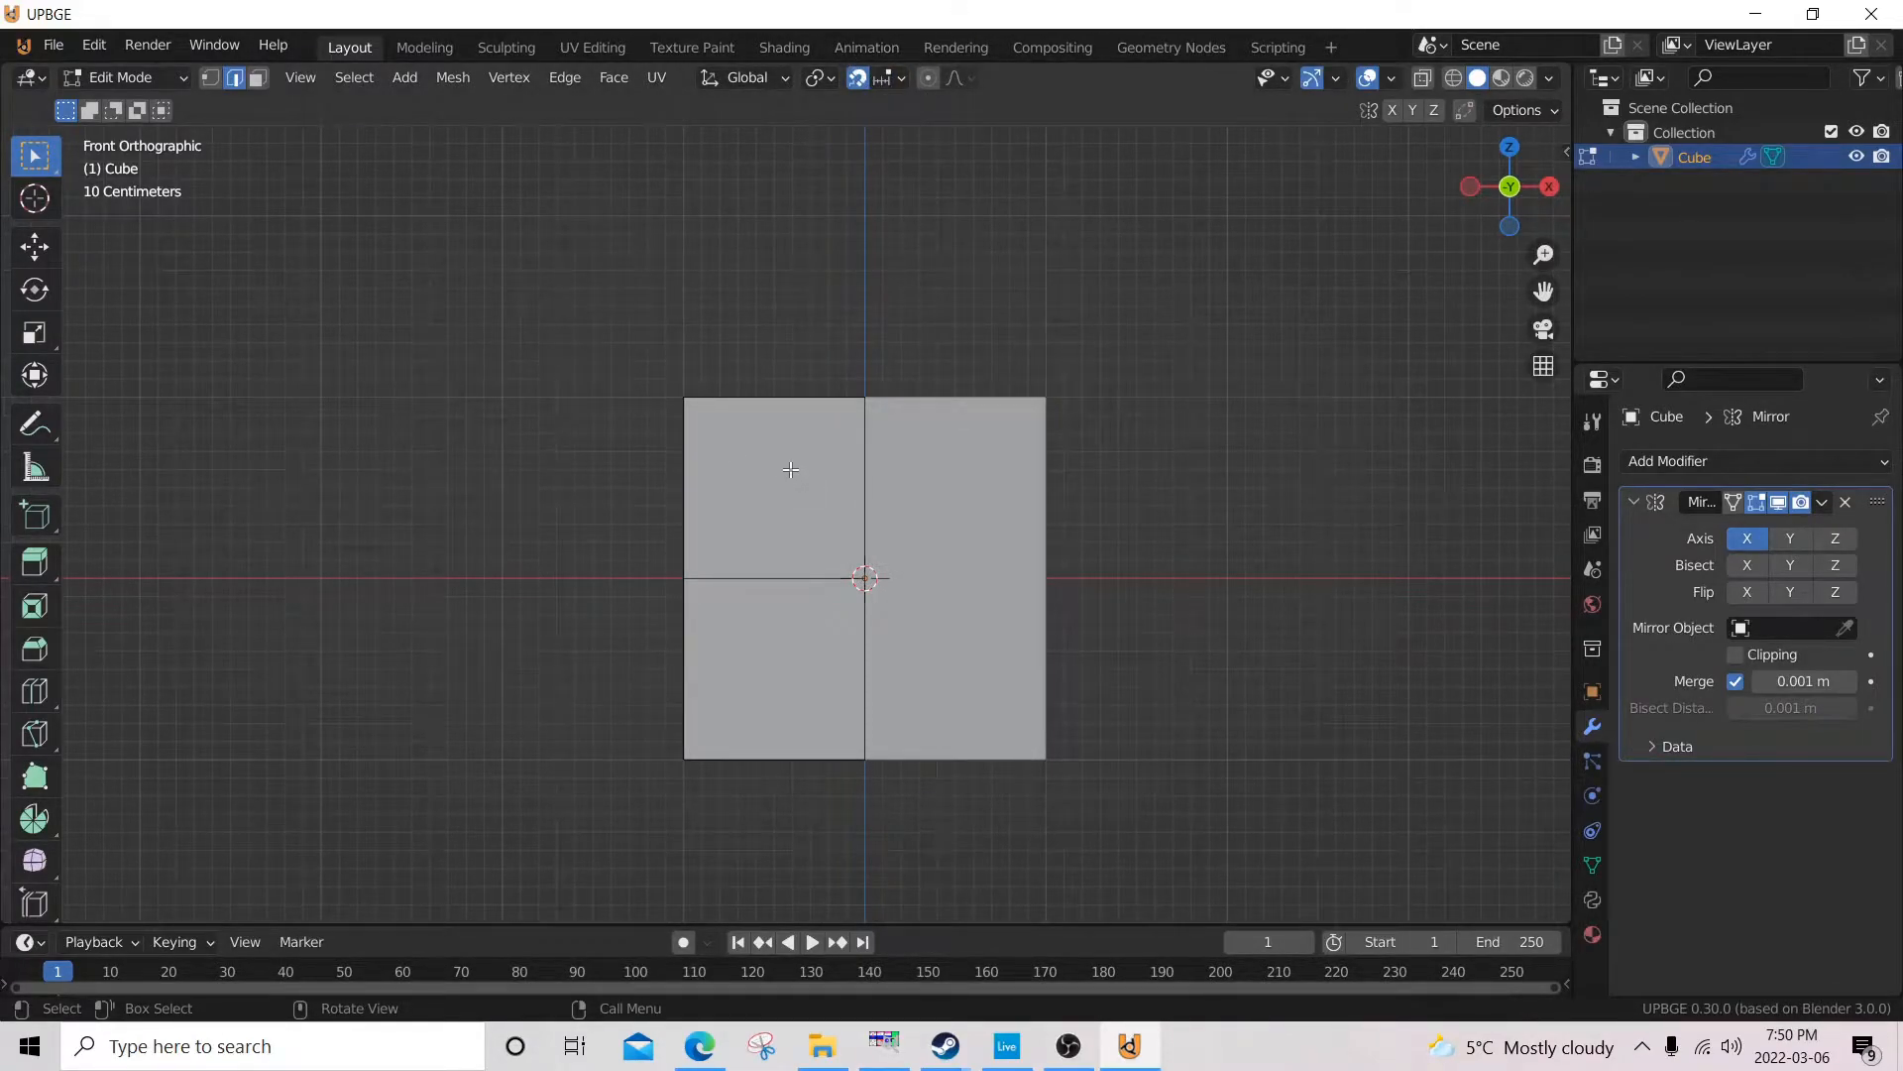
key(g)
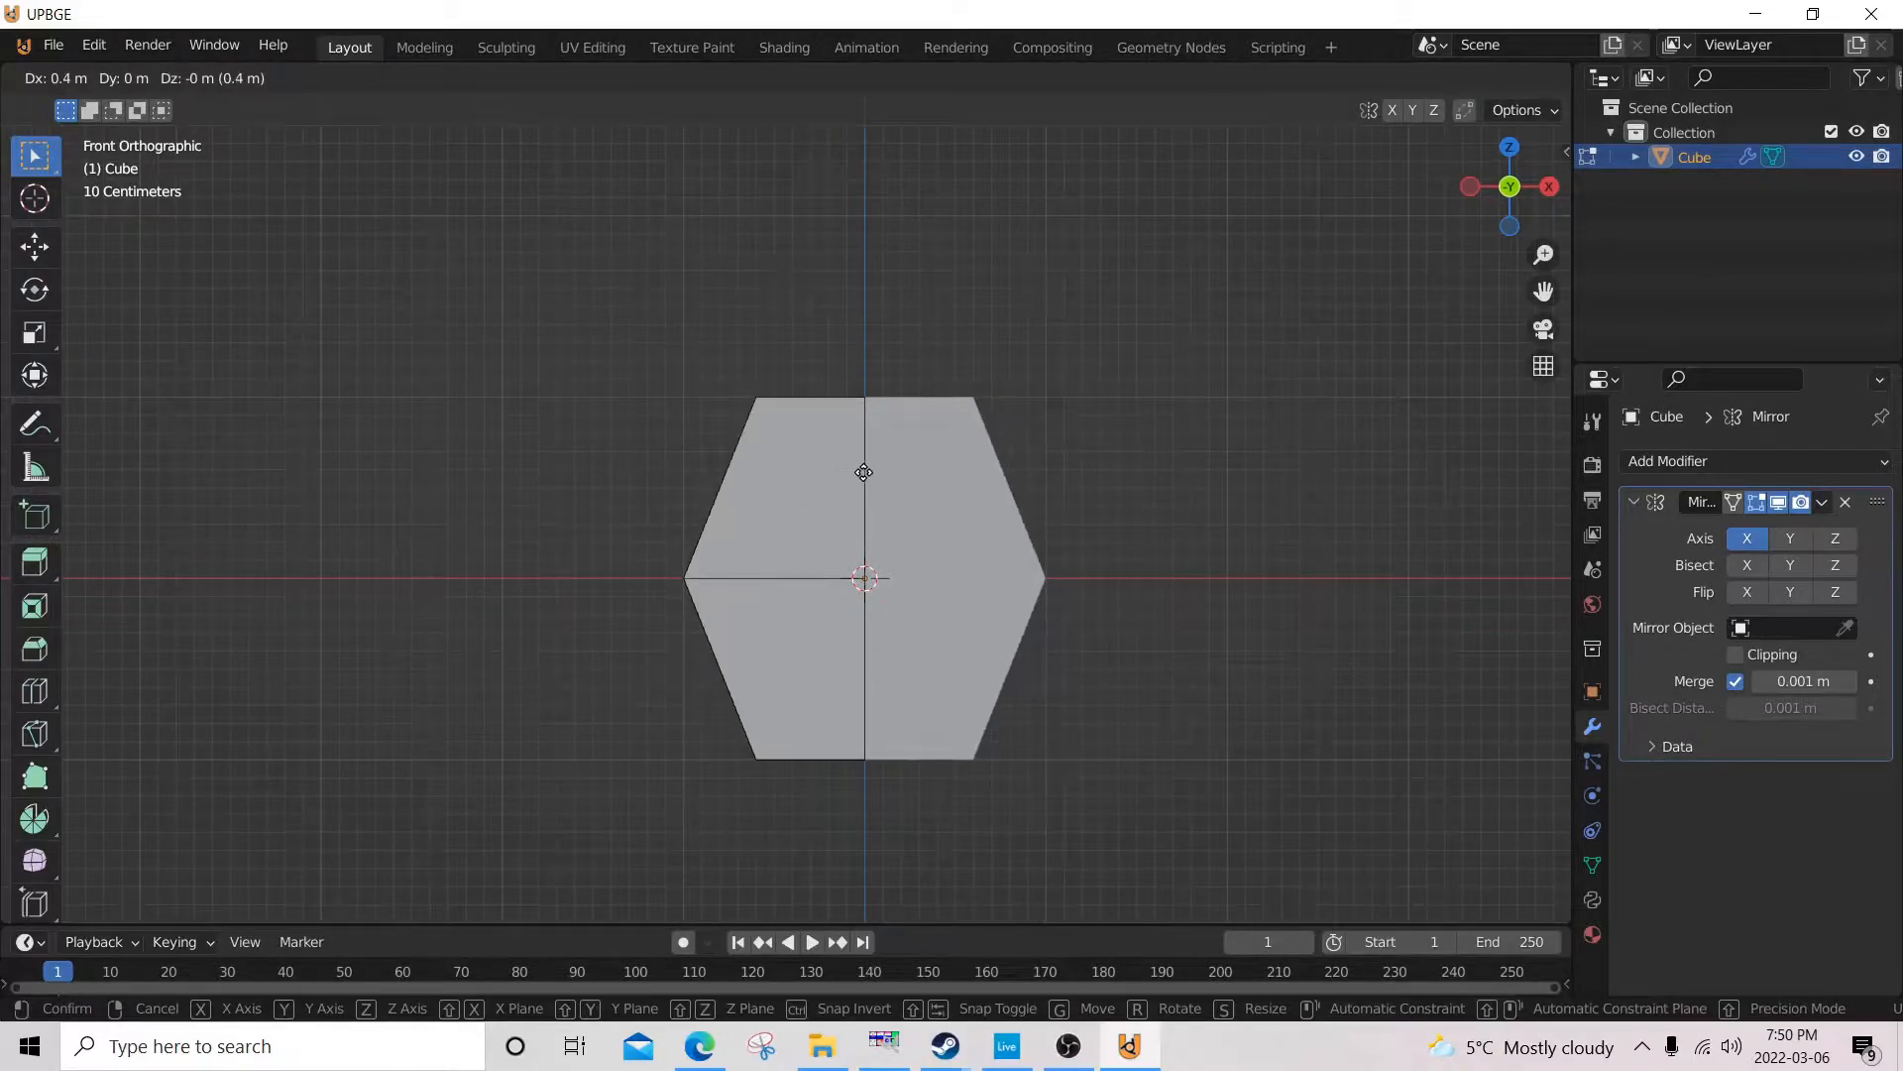
click(883, 473)
Move both lower outer side edges up 0.2 m along Z in the front orthographic view.
middle_drag(764, 440, 994, 524)
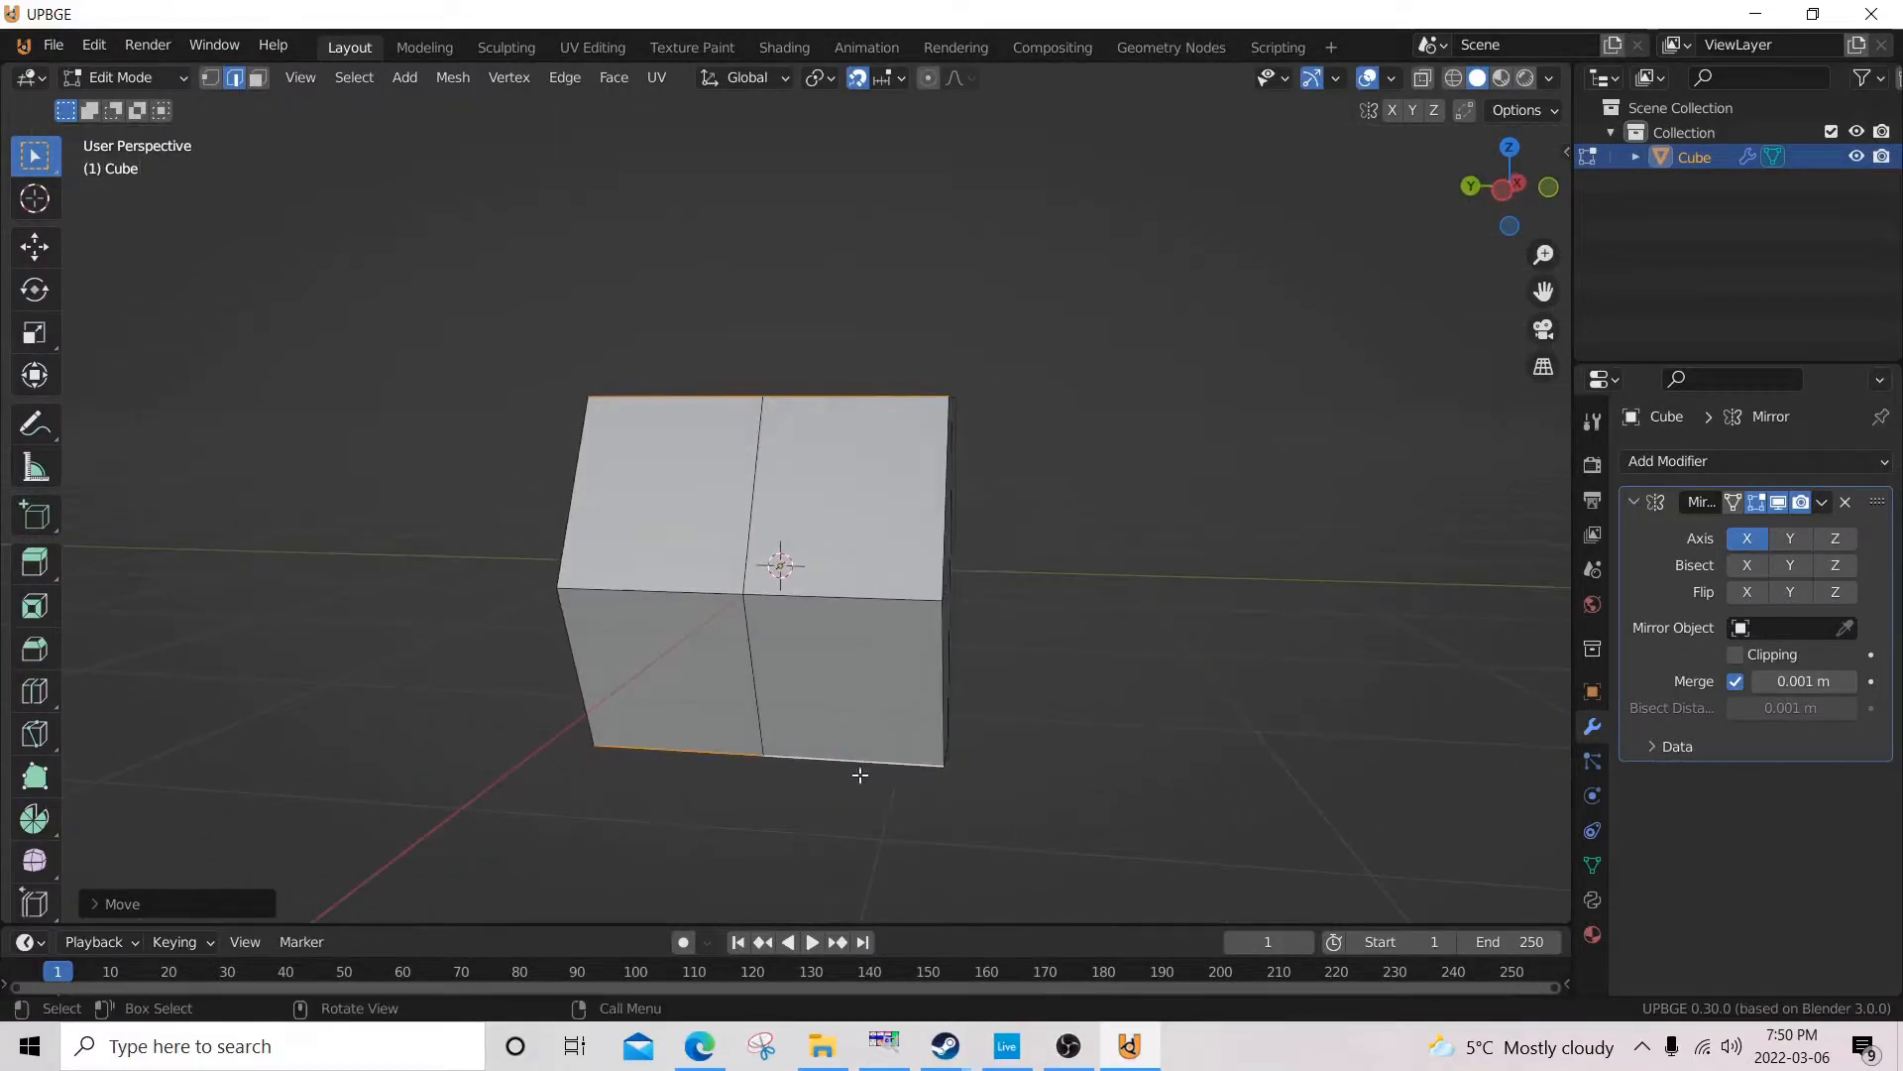
click(712, 734)
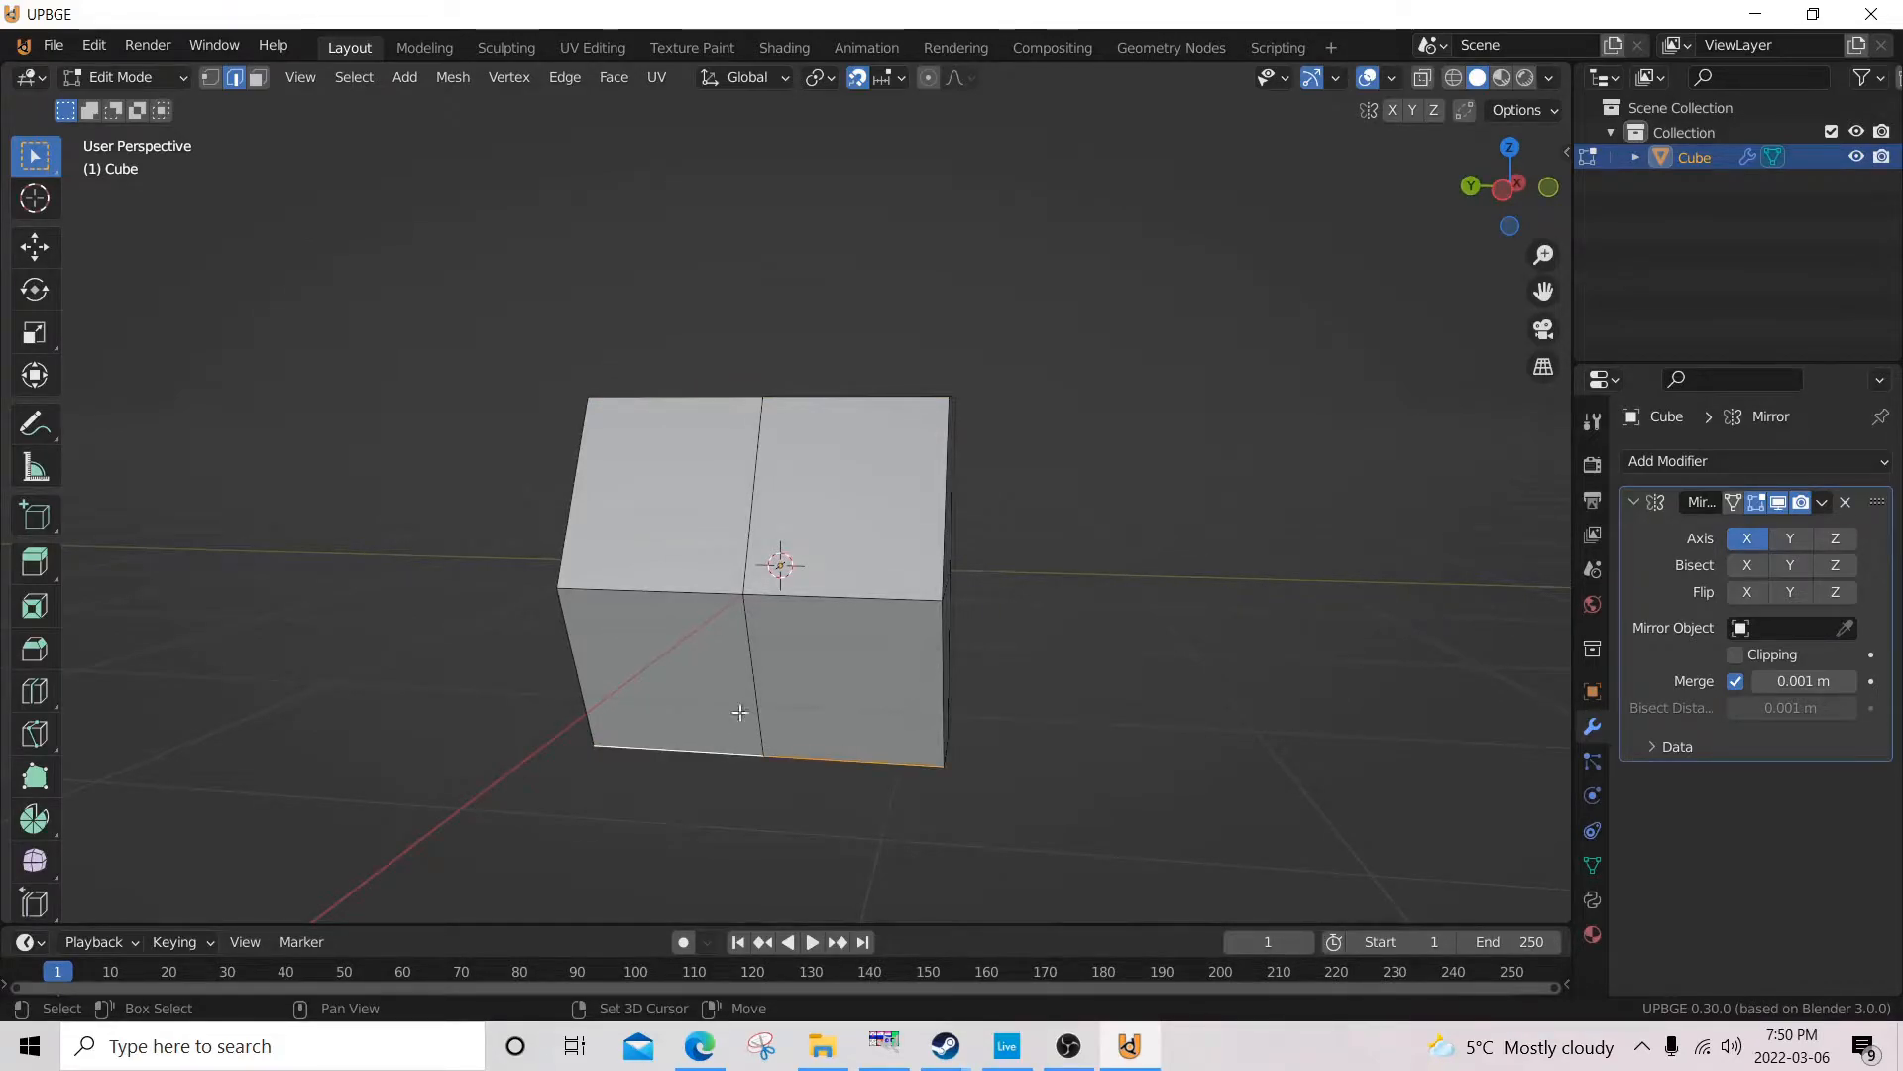
key(KP_3)
key(KP_1)
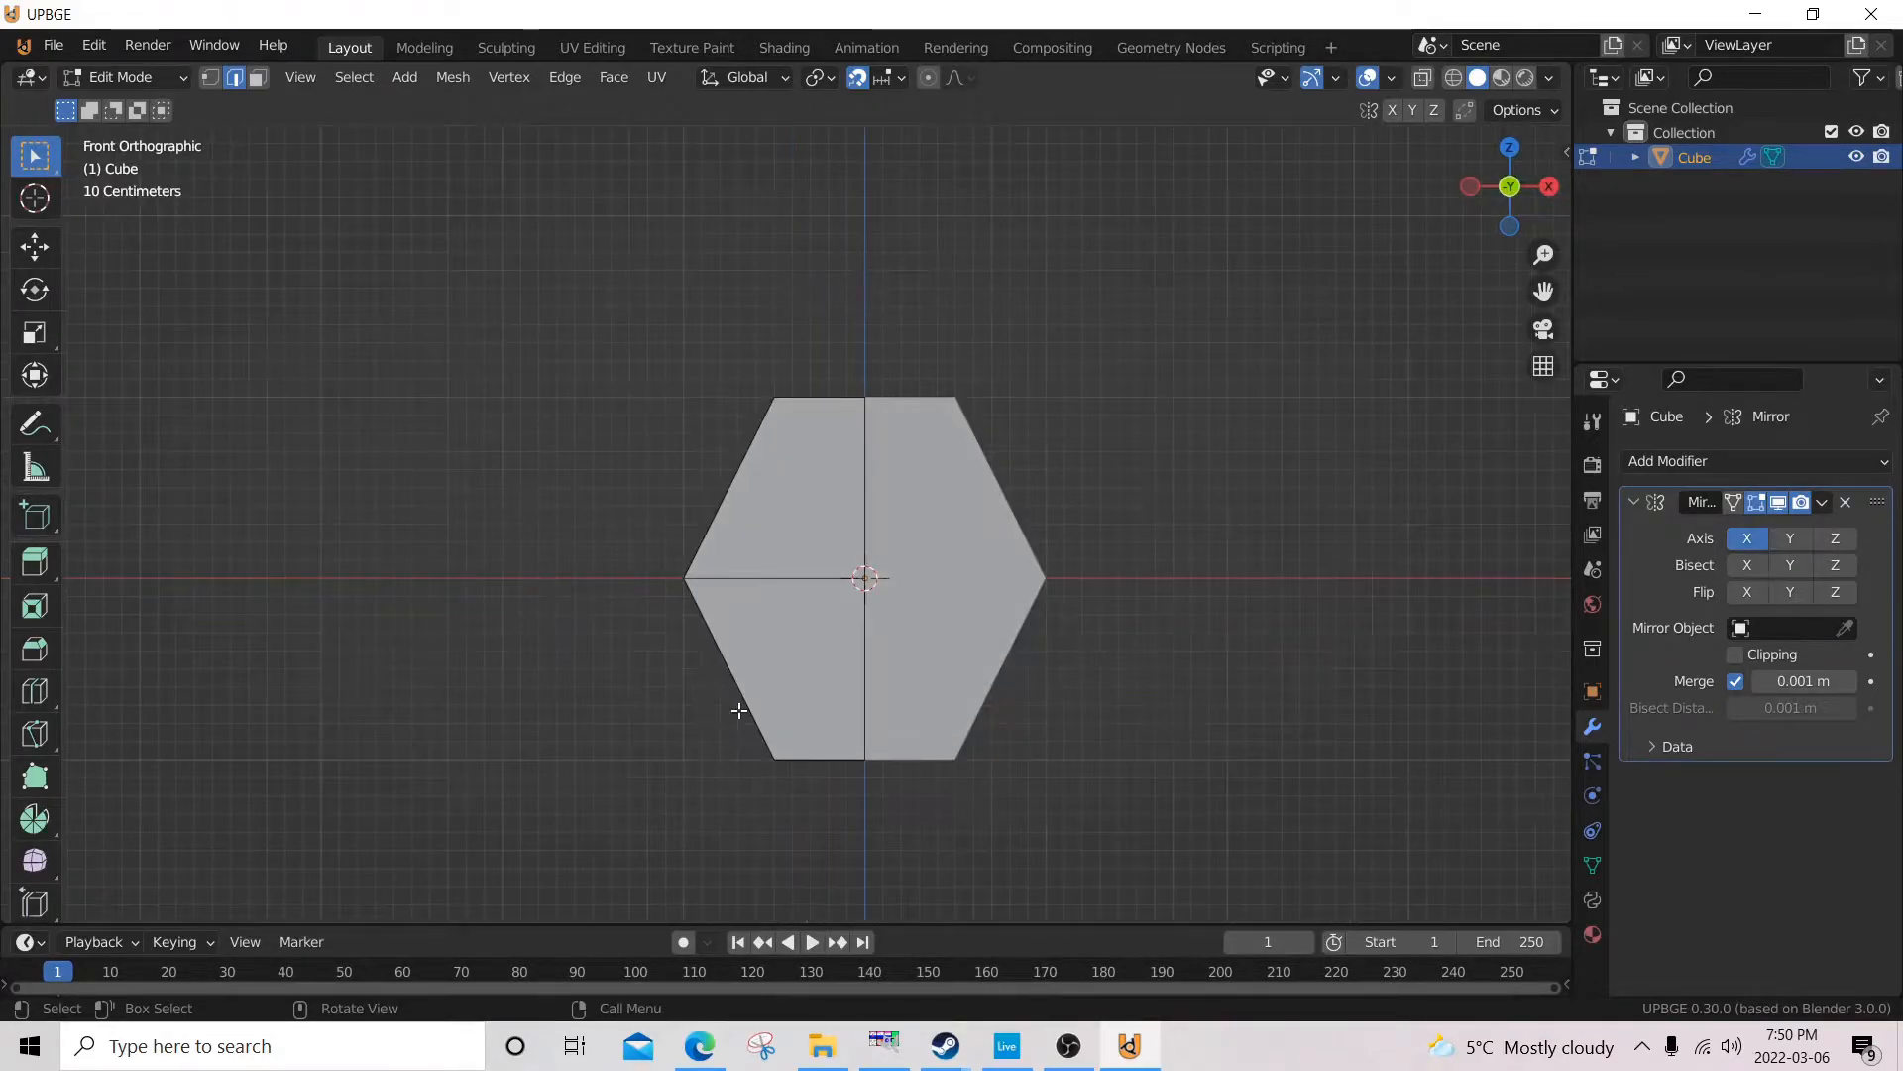
key(g)
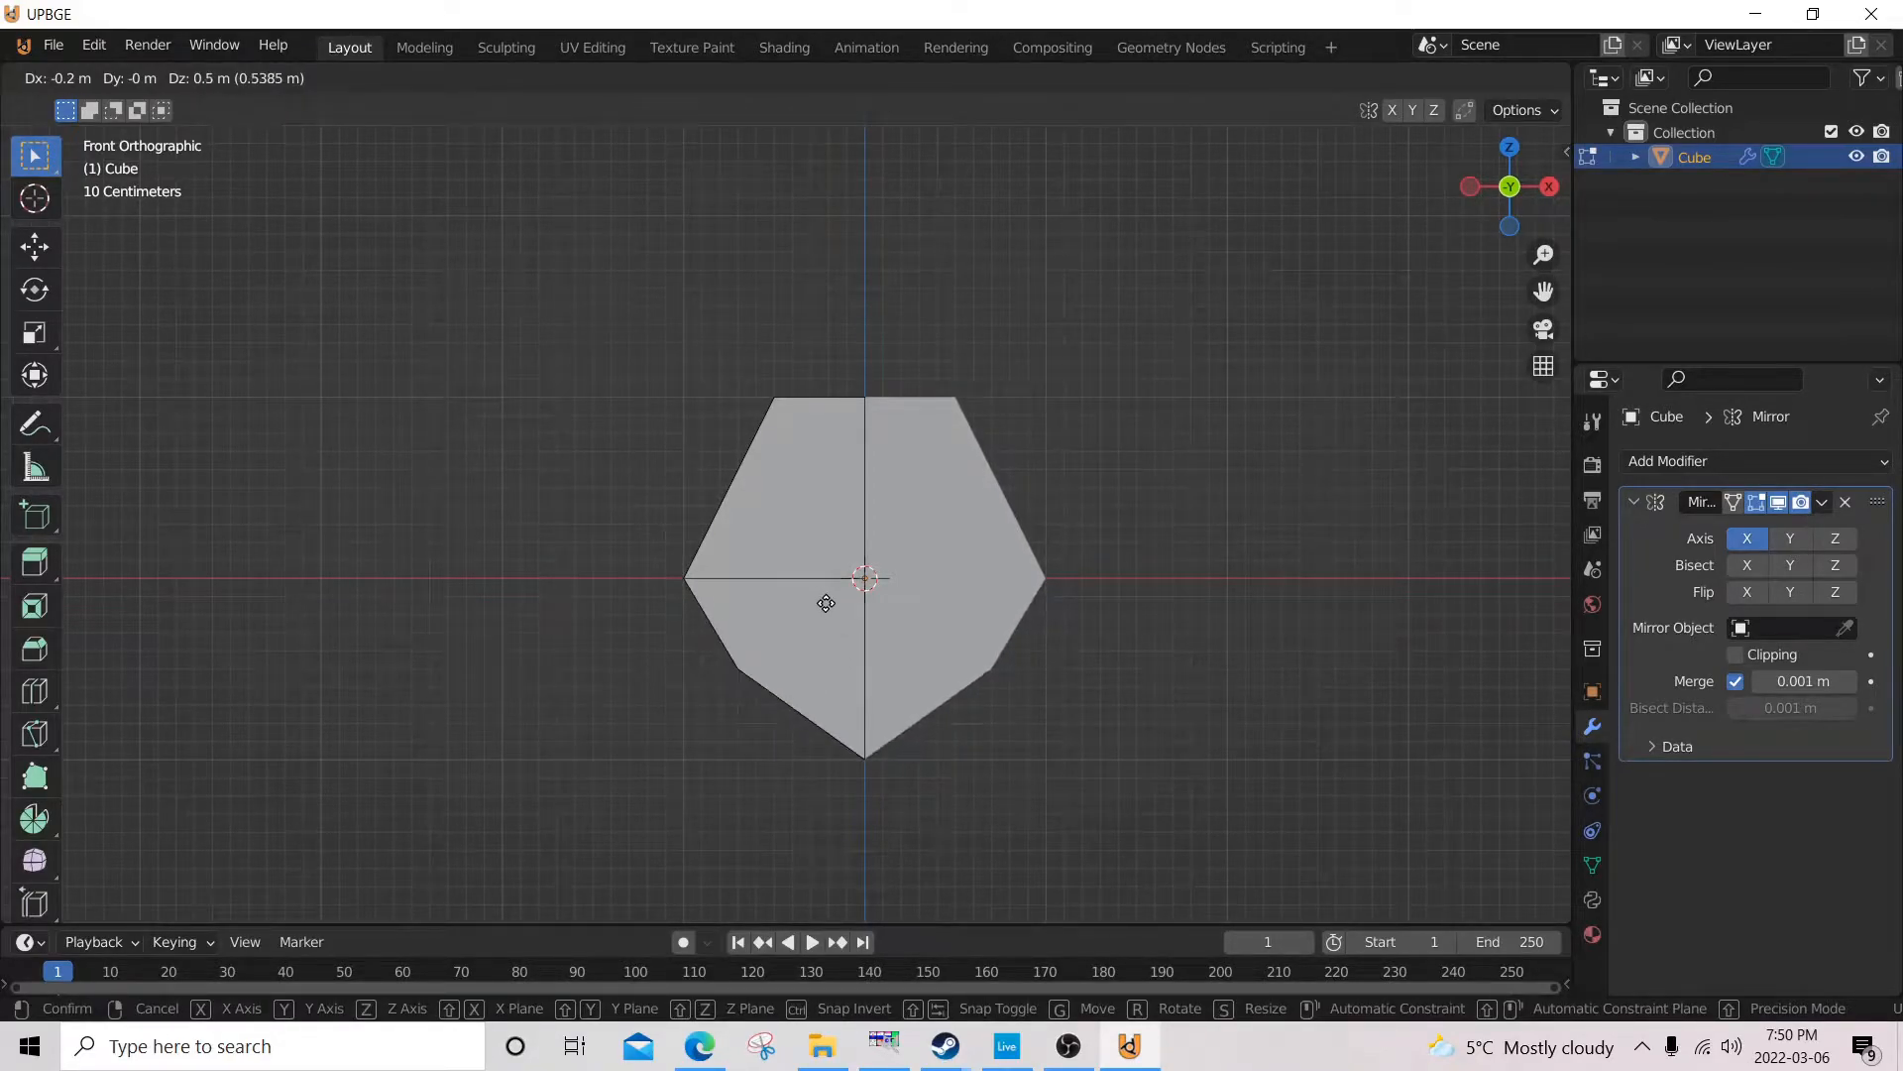
click(863, 654)
Move both middle outer side edges inward 0.2 m along X in the front orthographic view.
middle_drag(833, 648, 749, 593)
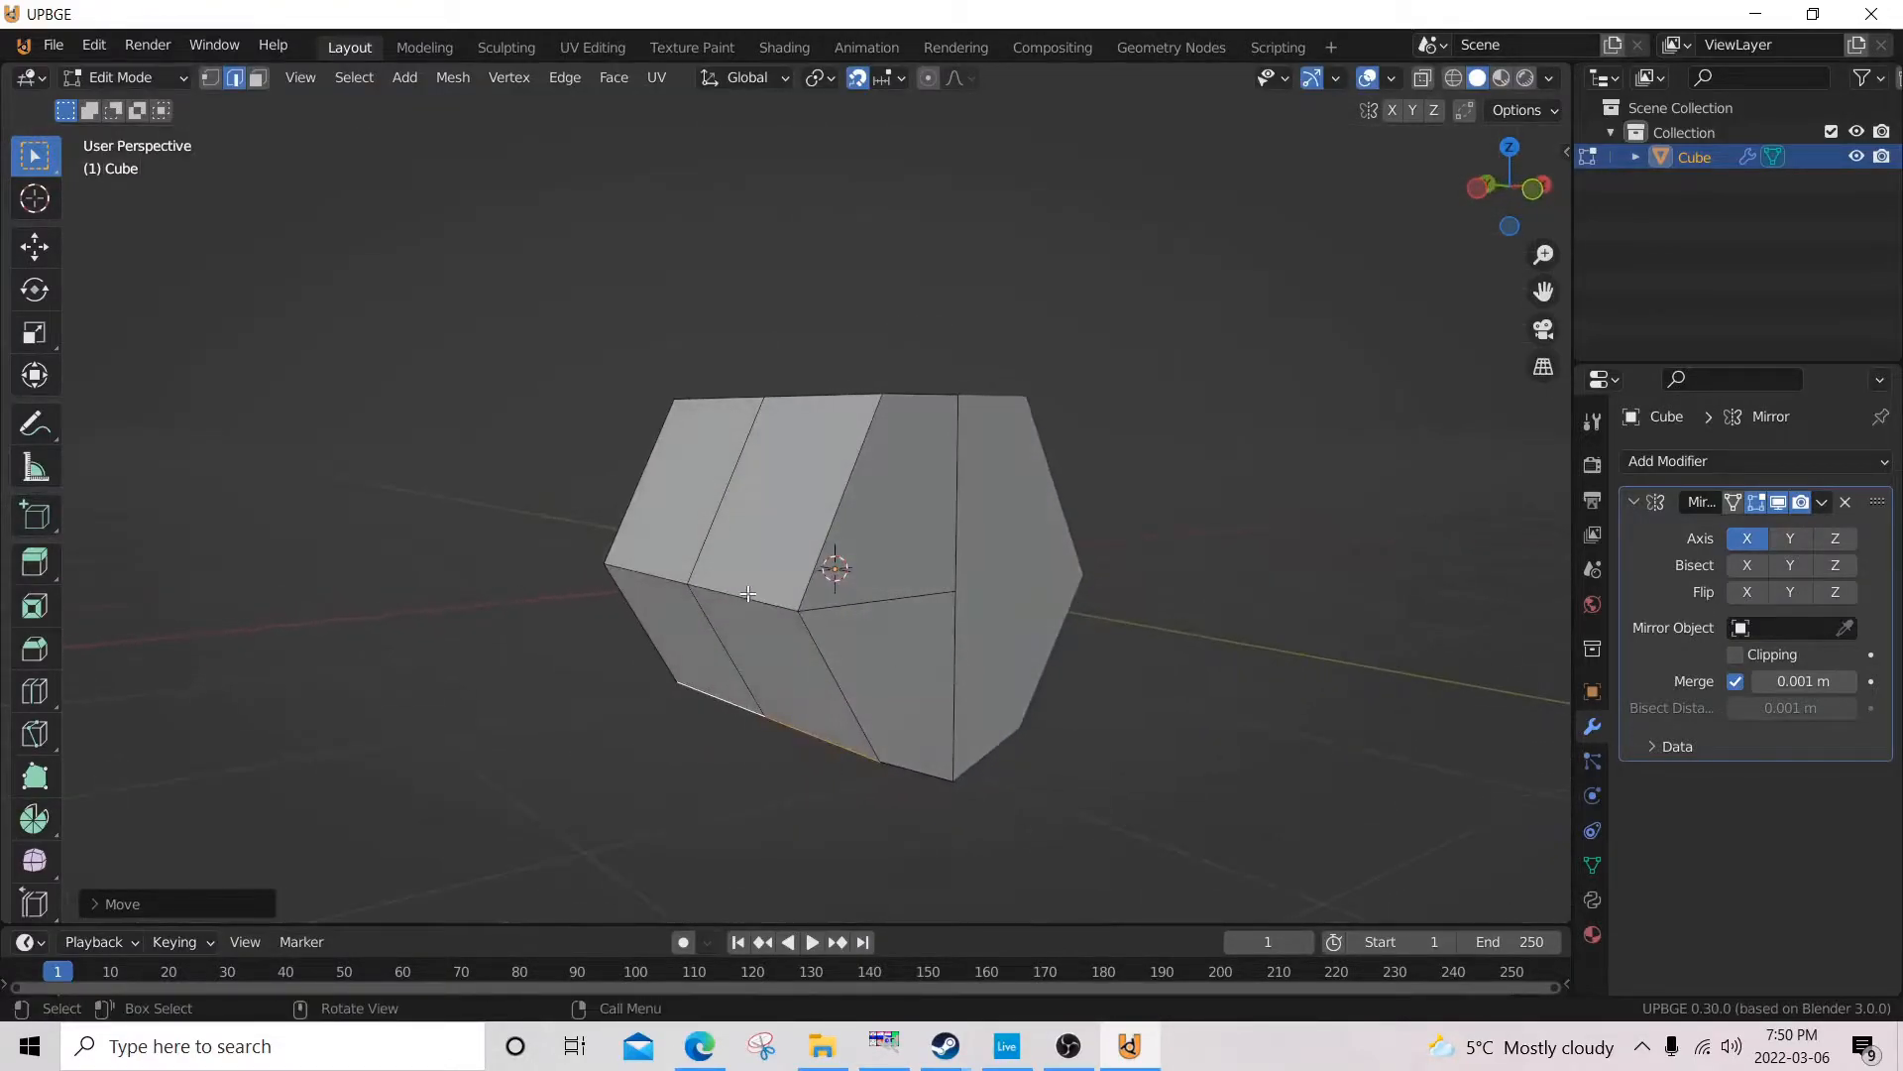
click(748, 593)
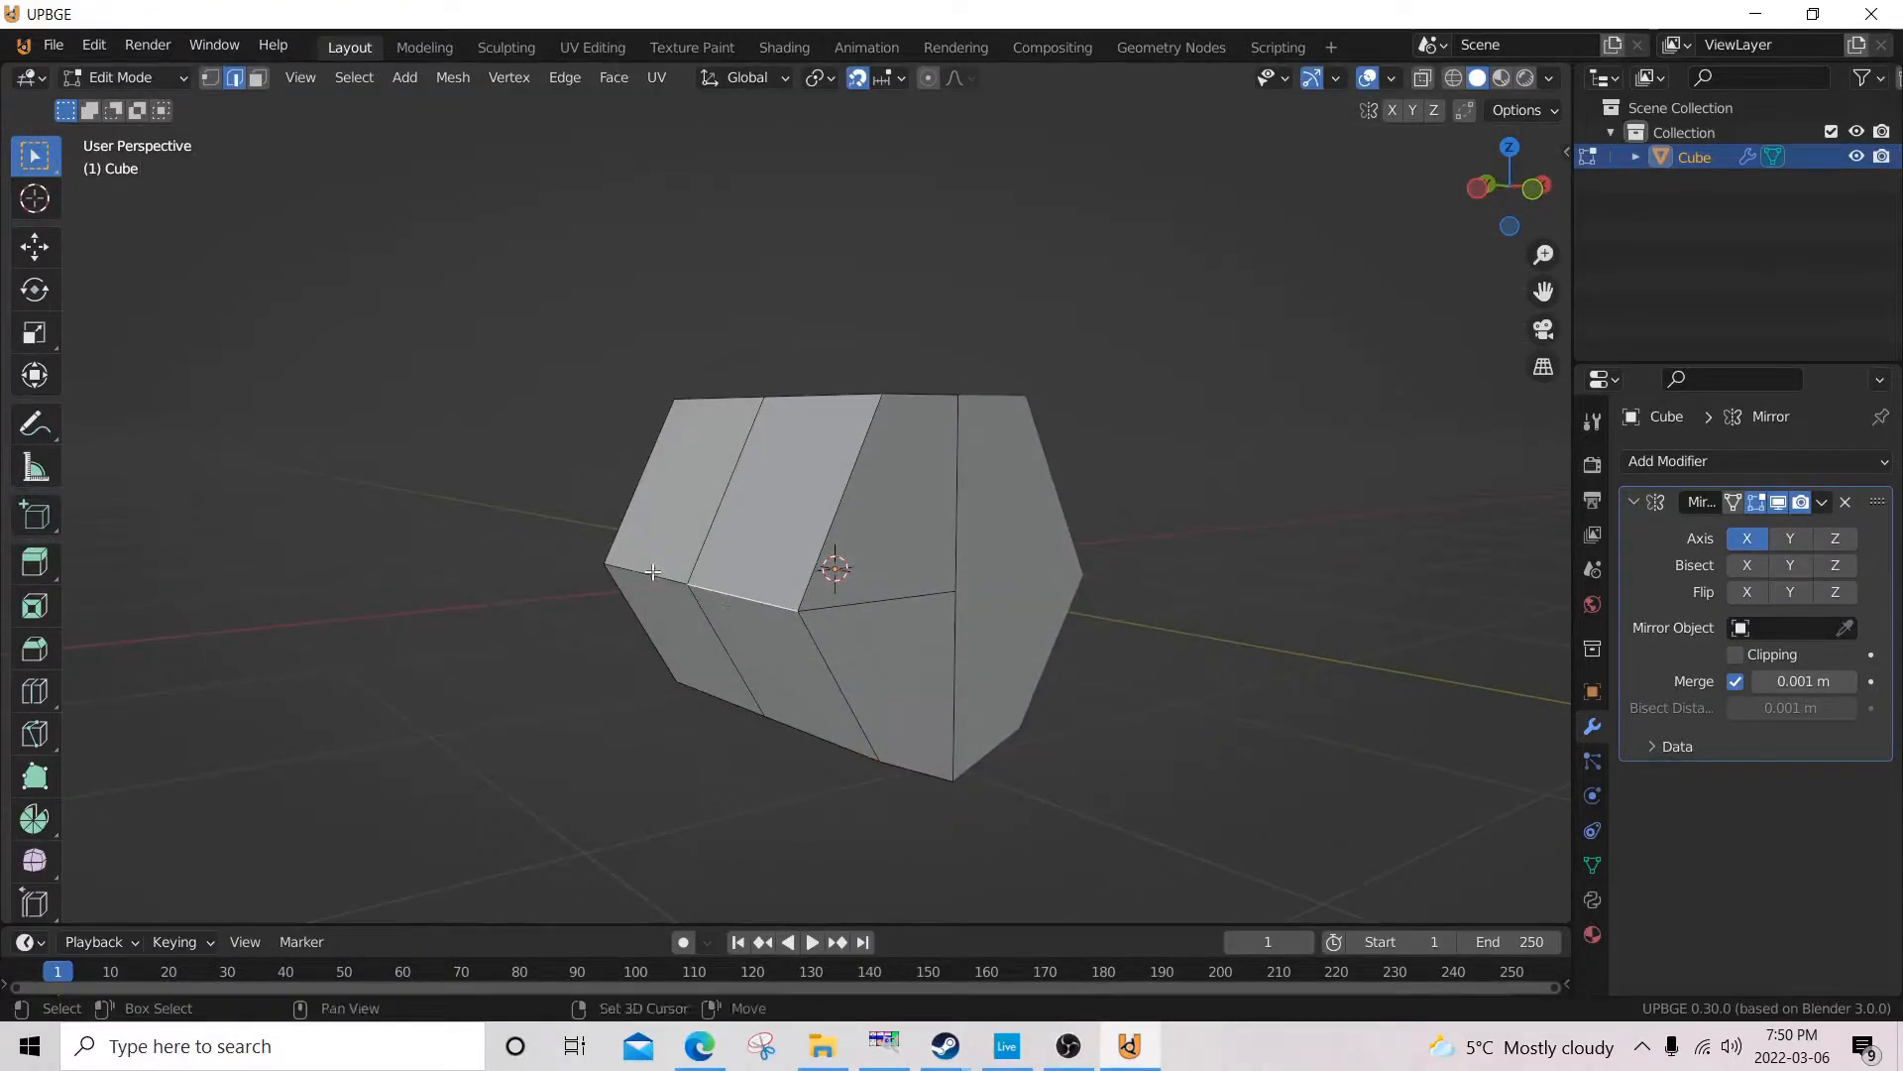
key(KP_1)
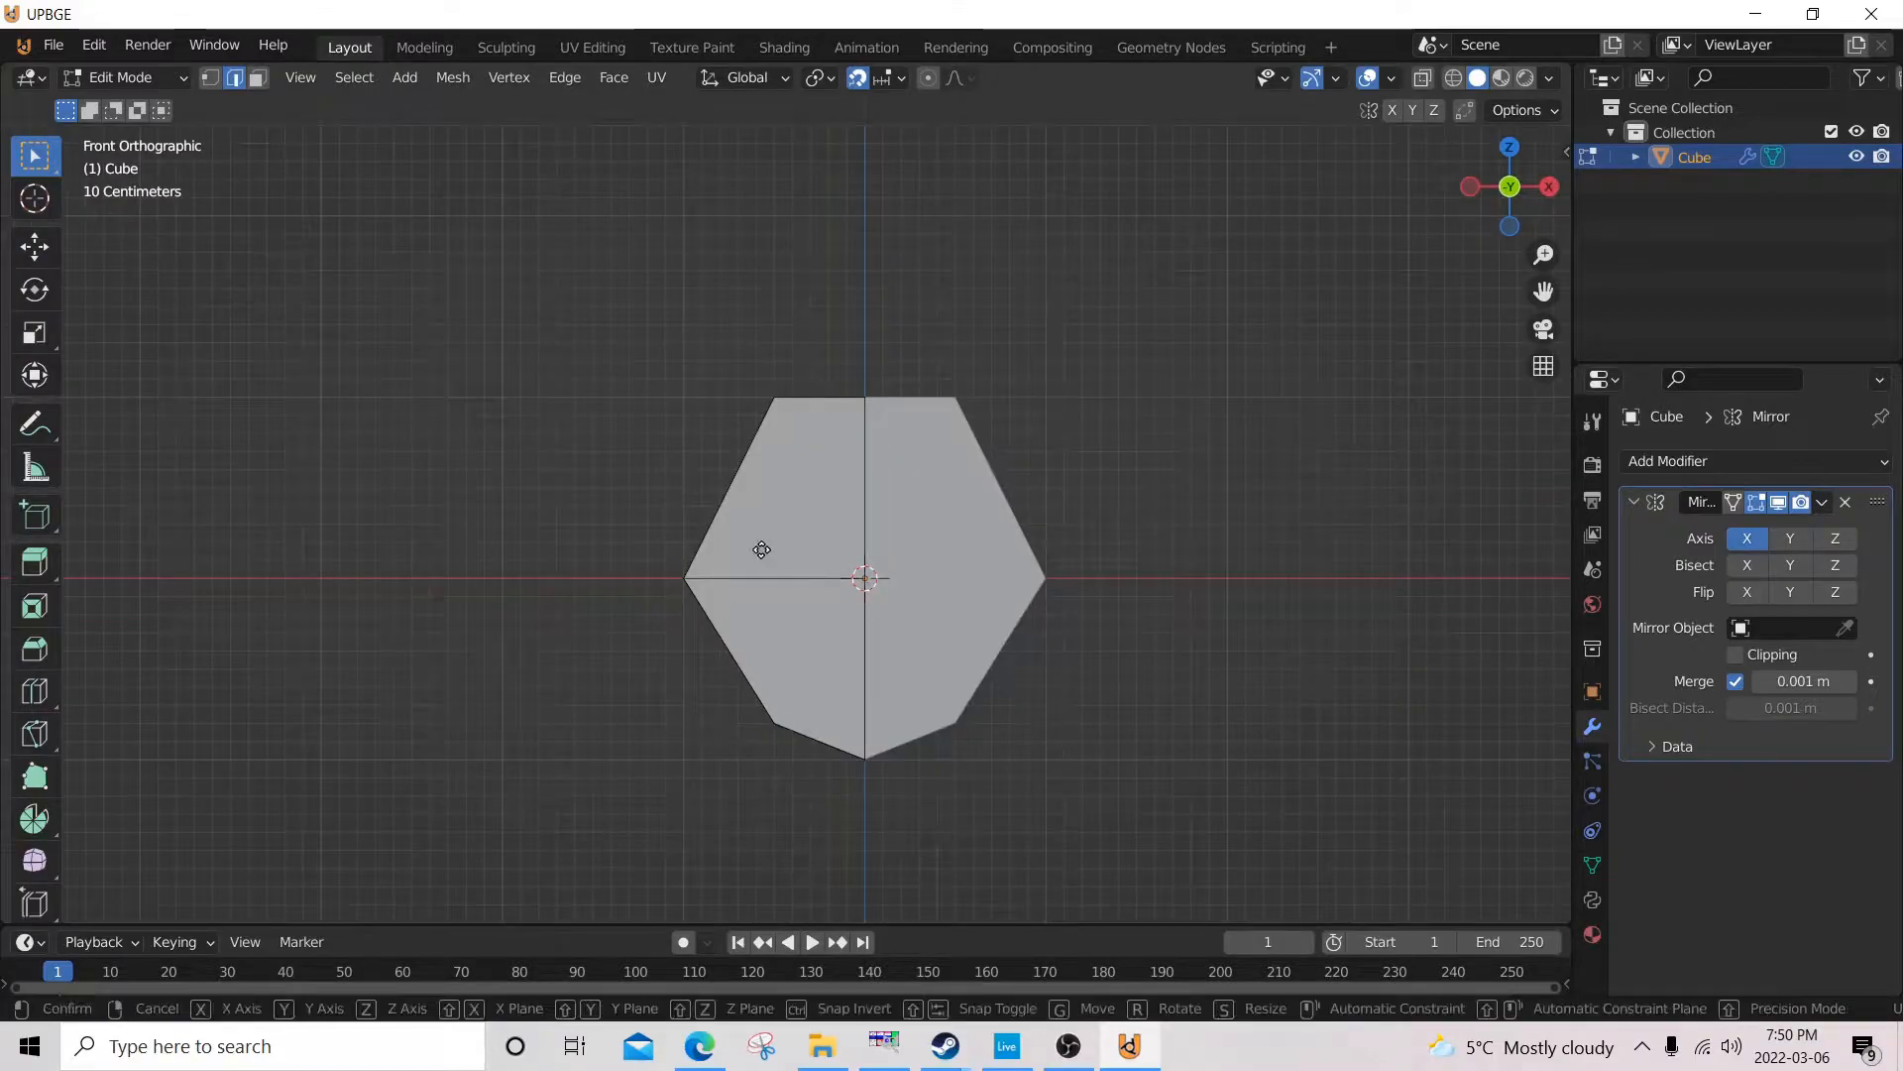
key(g)
right_click(792, 572)
key(g)
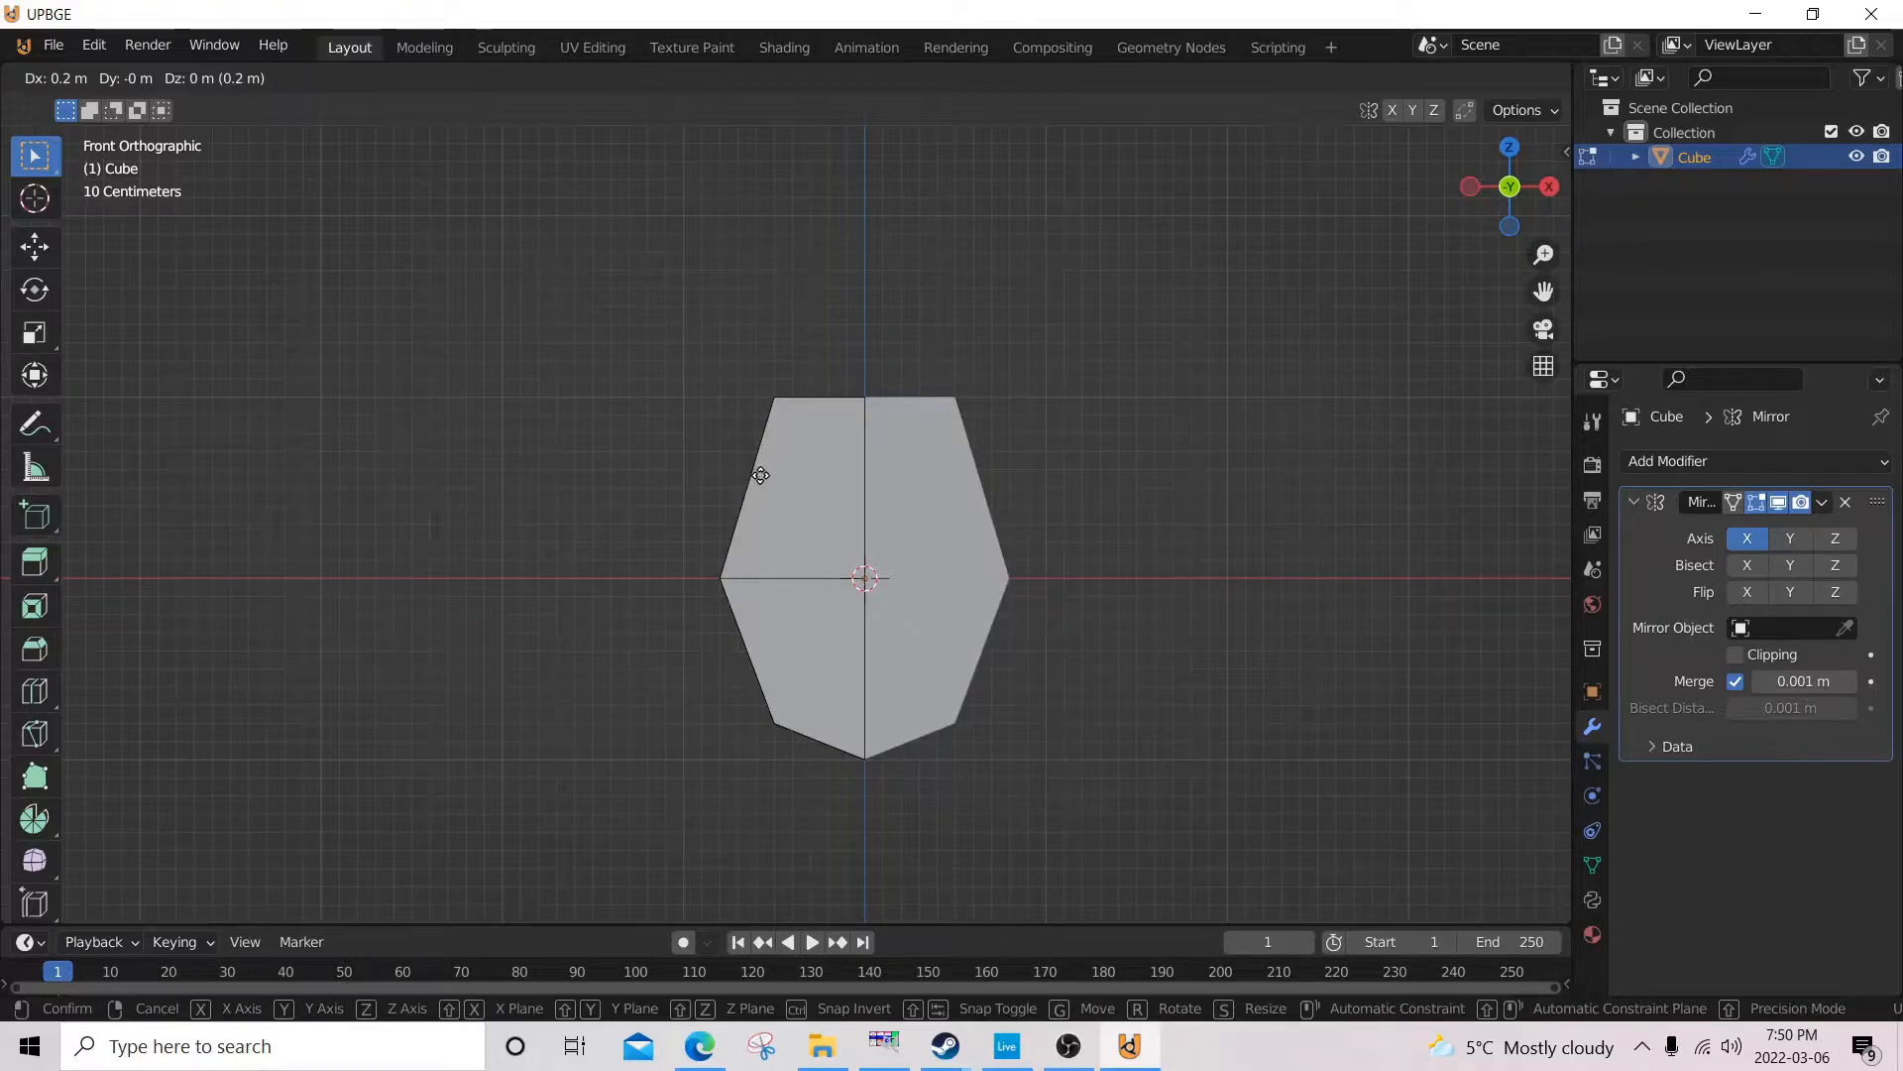
click(765, 473)
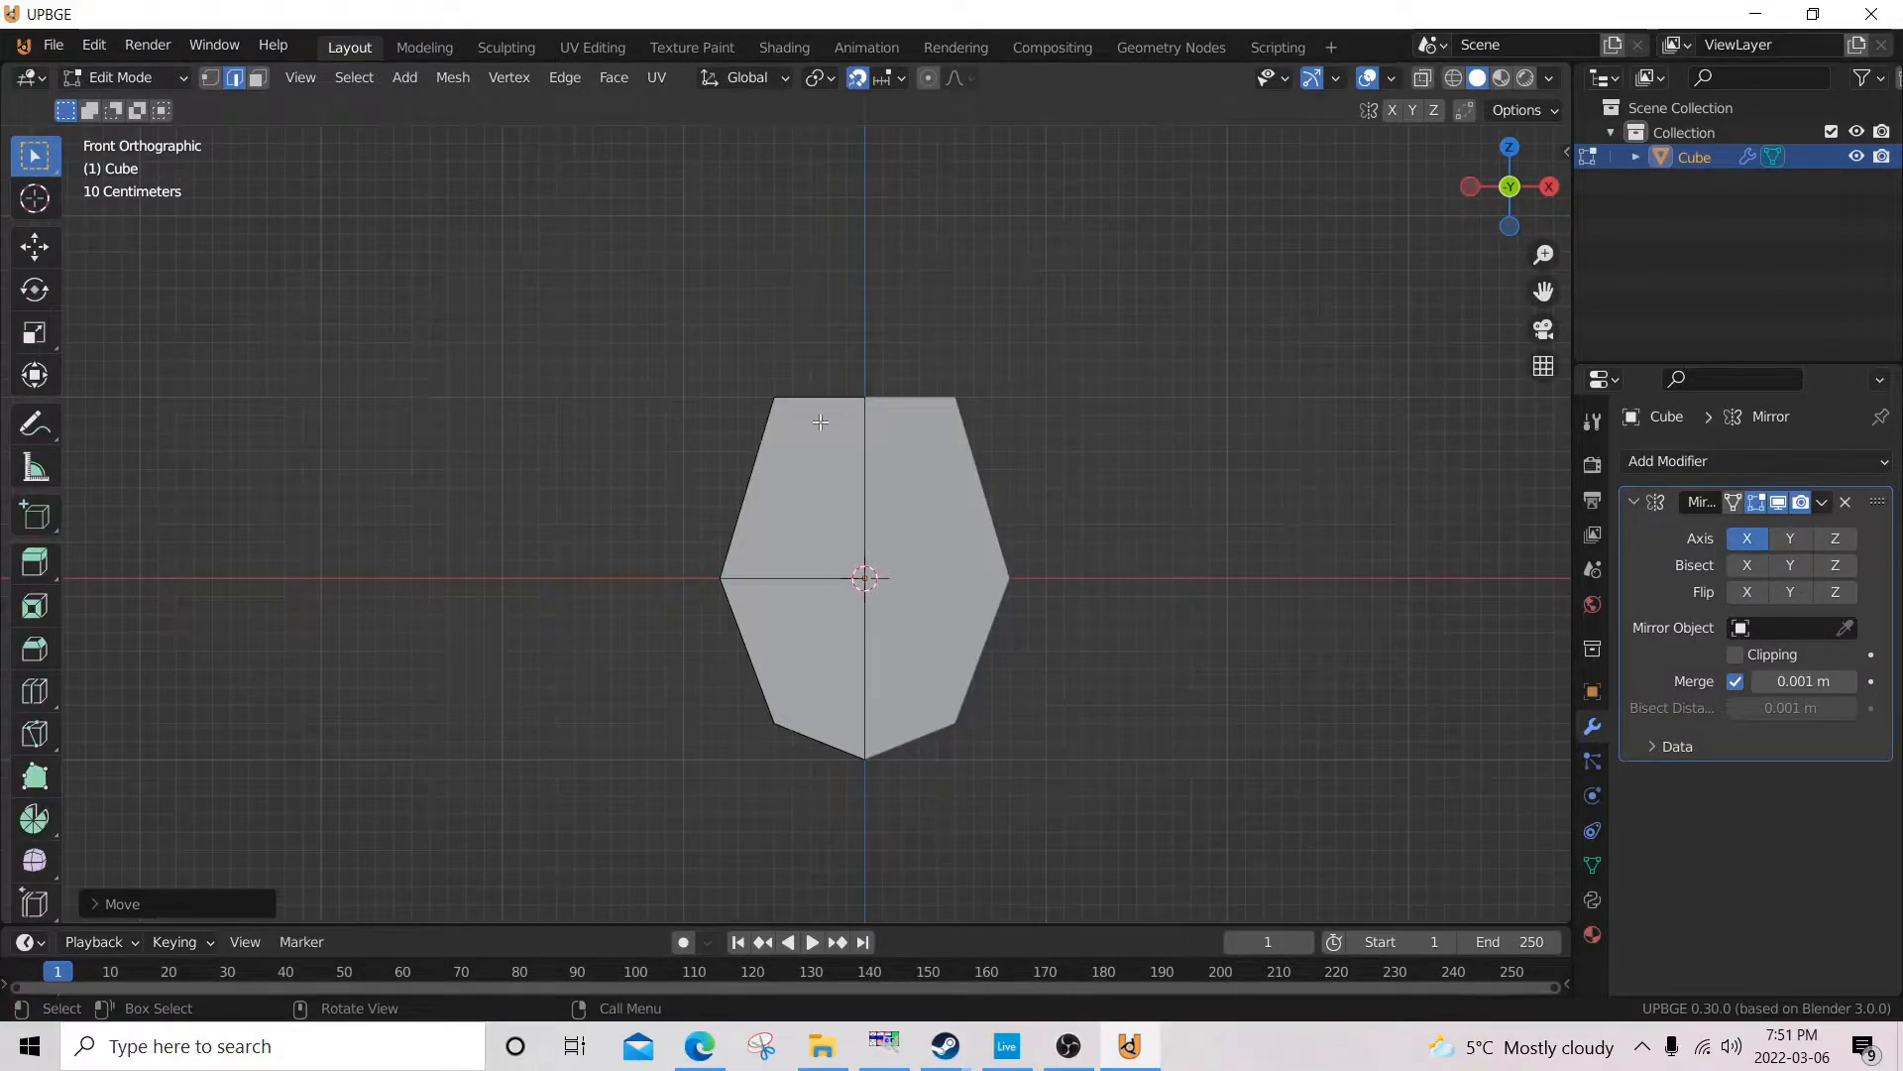
Select all of the mesh's front edges in wireframe from the left orthographic view and move them inward 0.5 m along Y.
key(ctrl+KP_3)
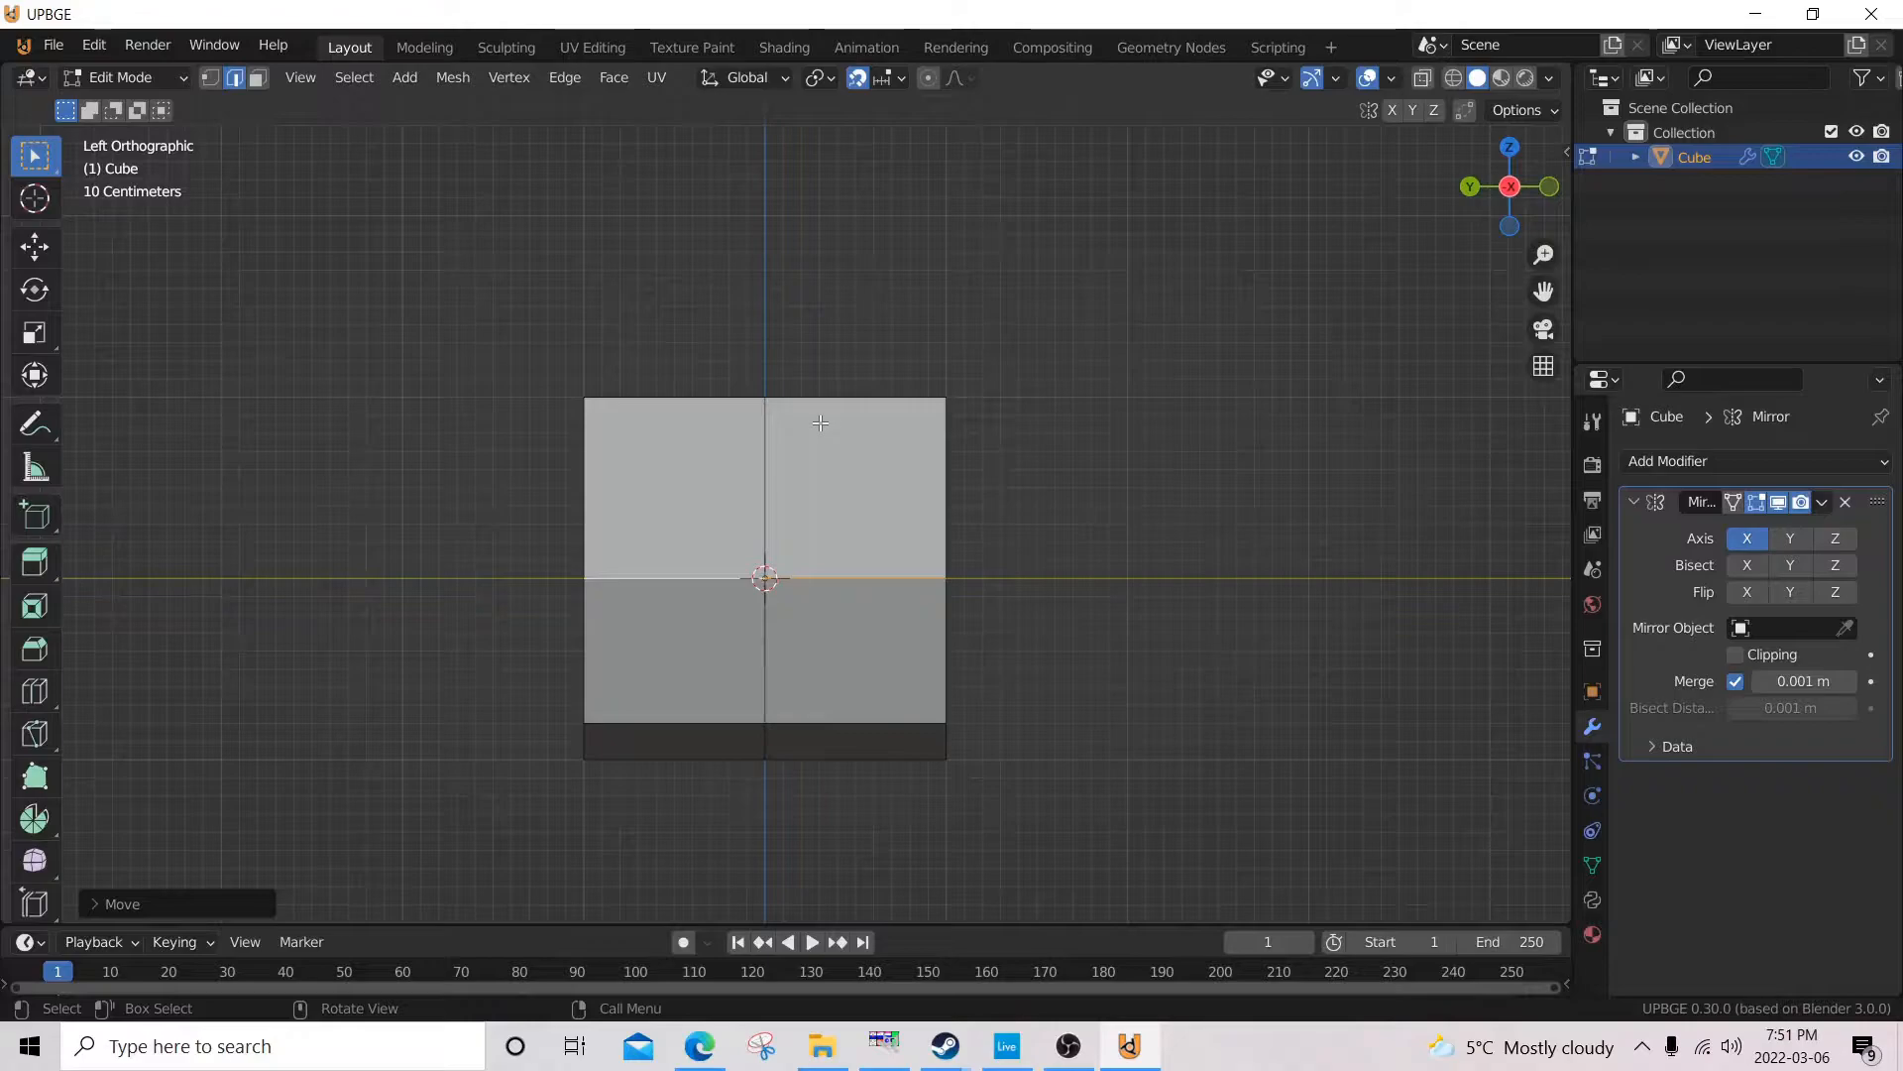
key(z)
click(822, 536)
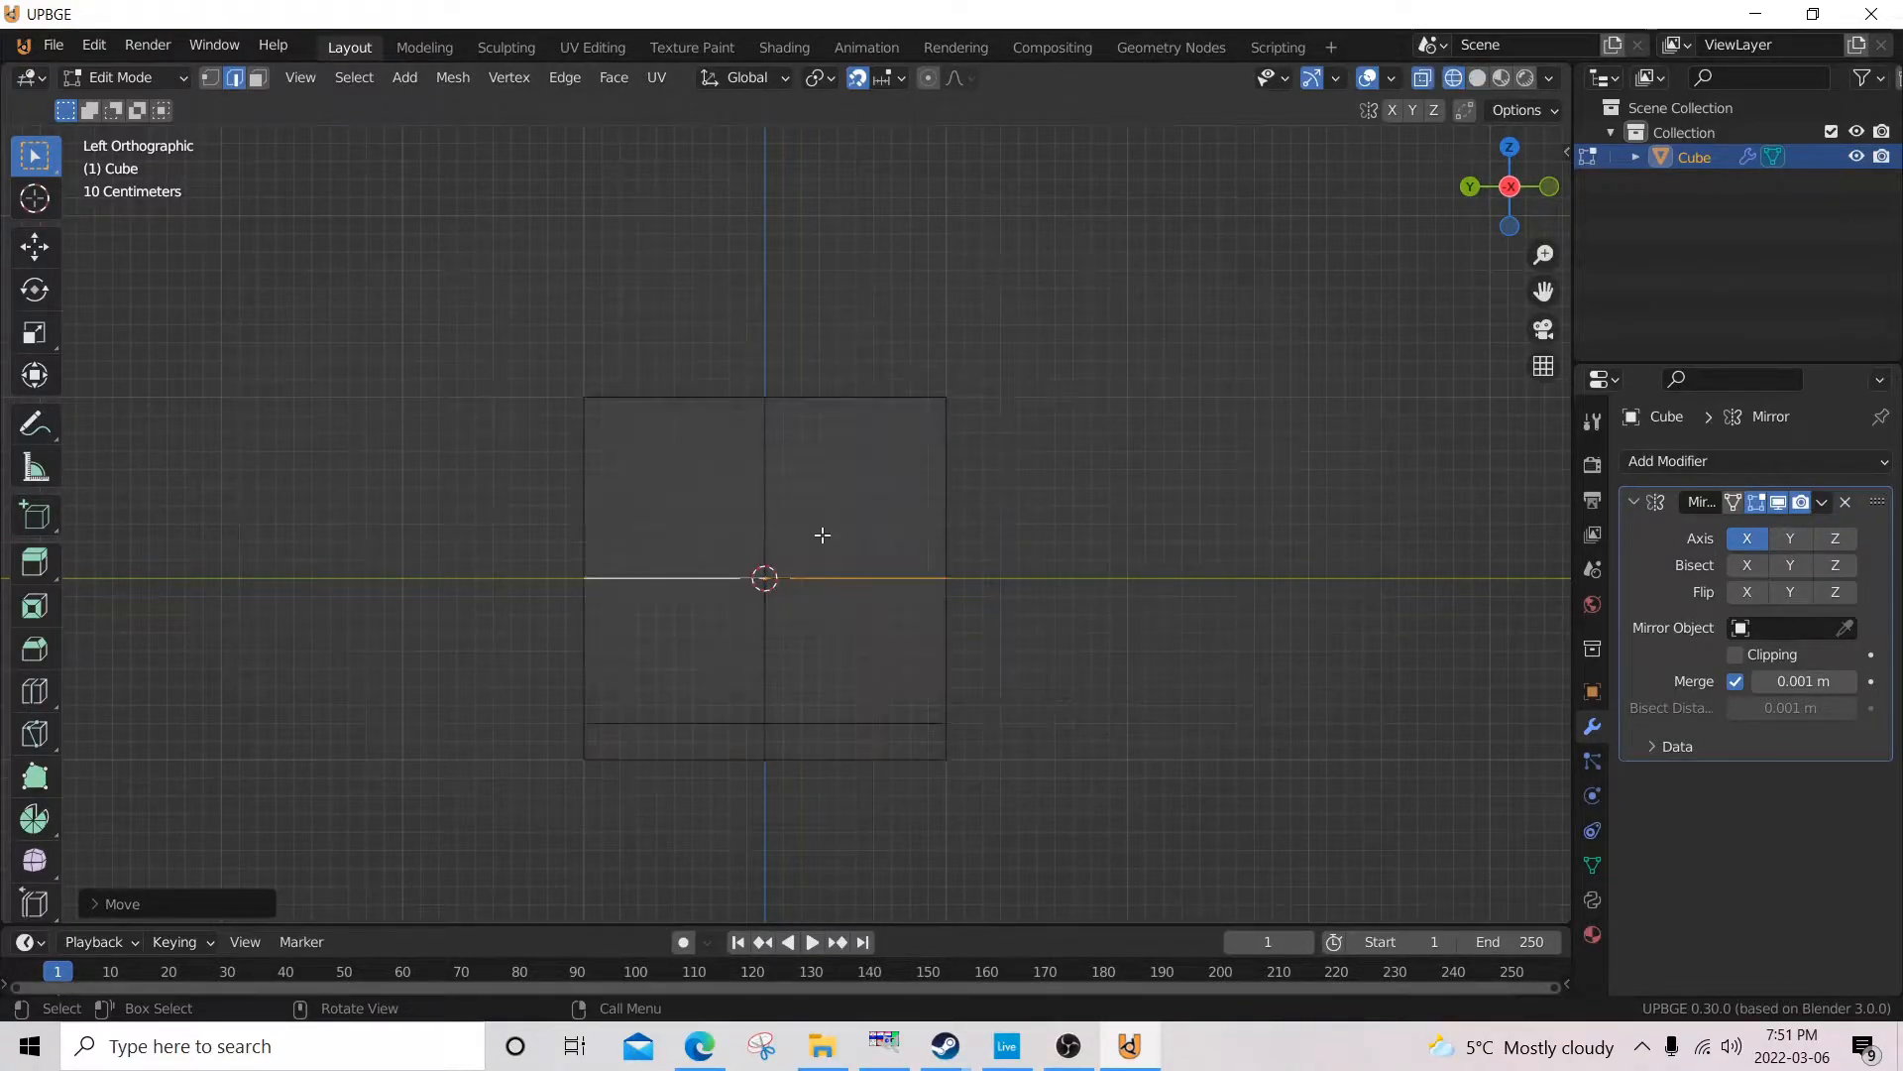
drag(1092, 284, 866, 764)
key(g)
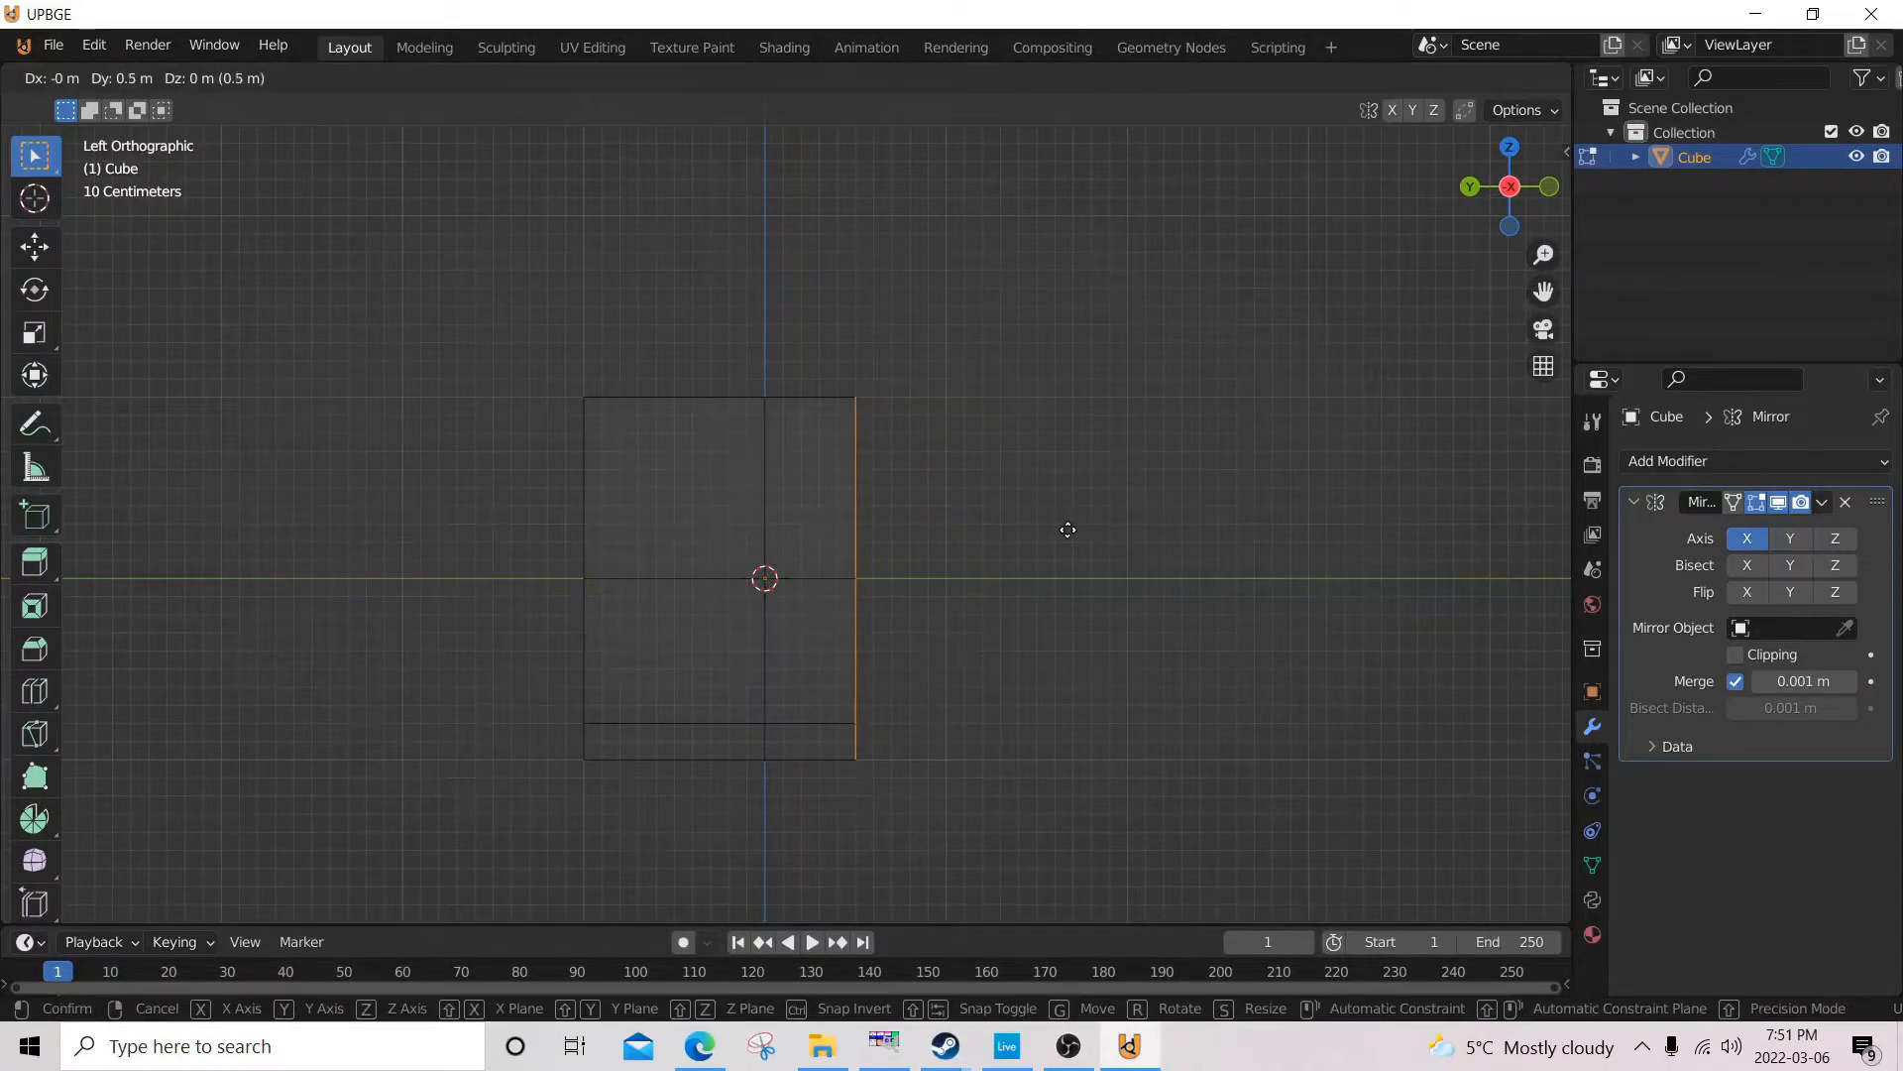
click(1068, 530)
Move all of the mesh's back edges inward 0.4 m along Y and switch to material preview shading.
key(alt+a)
key(b)
drag(494, 294, 620, 832)
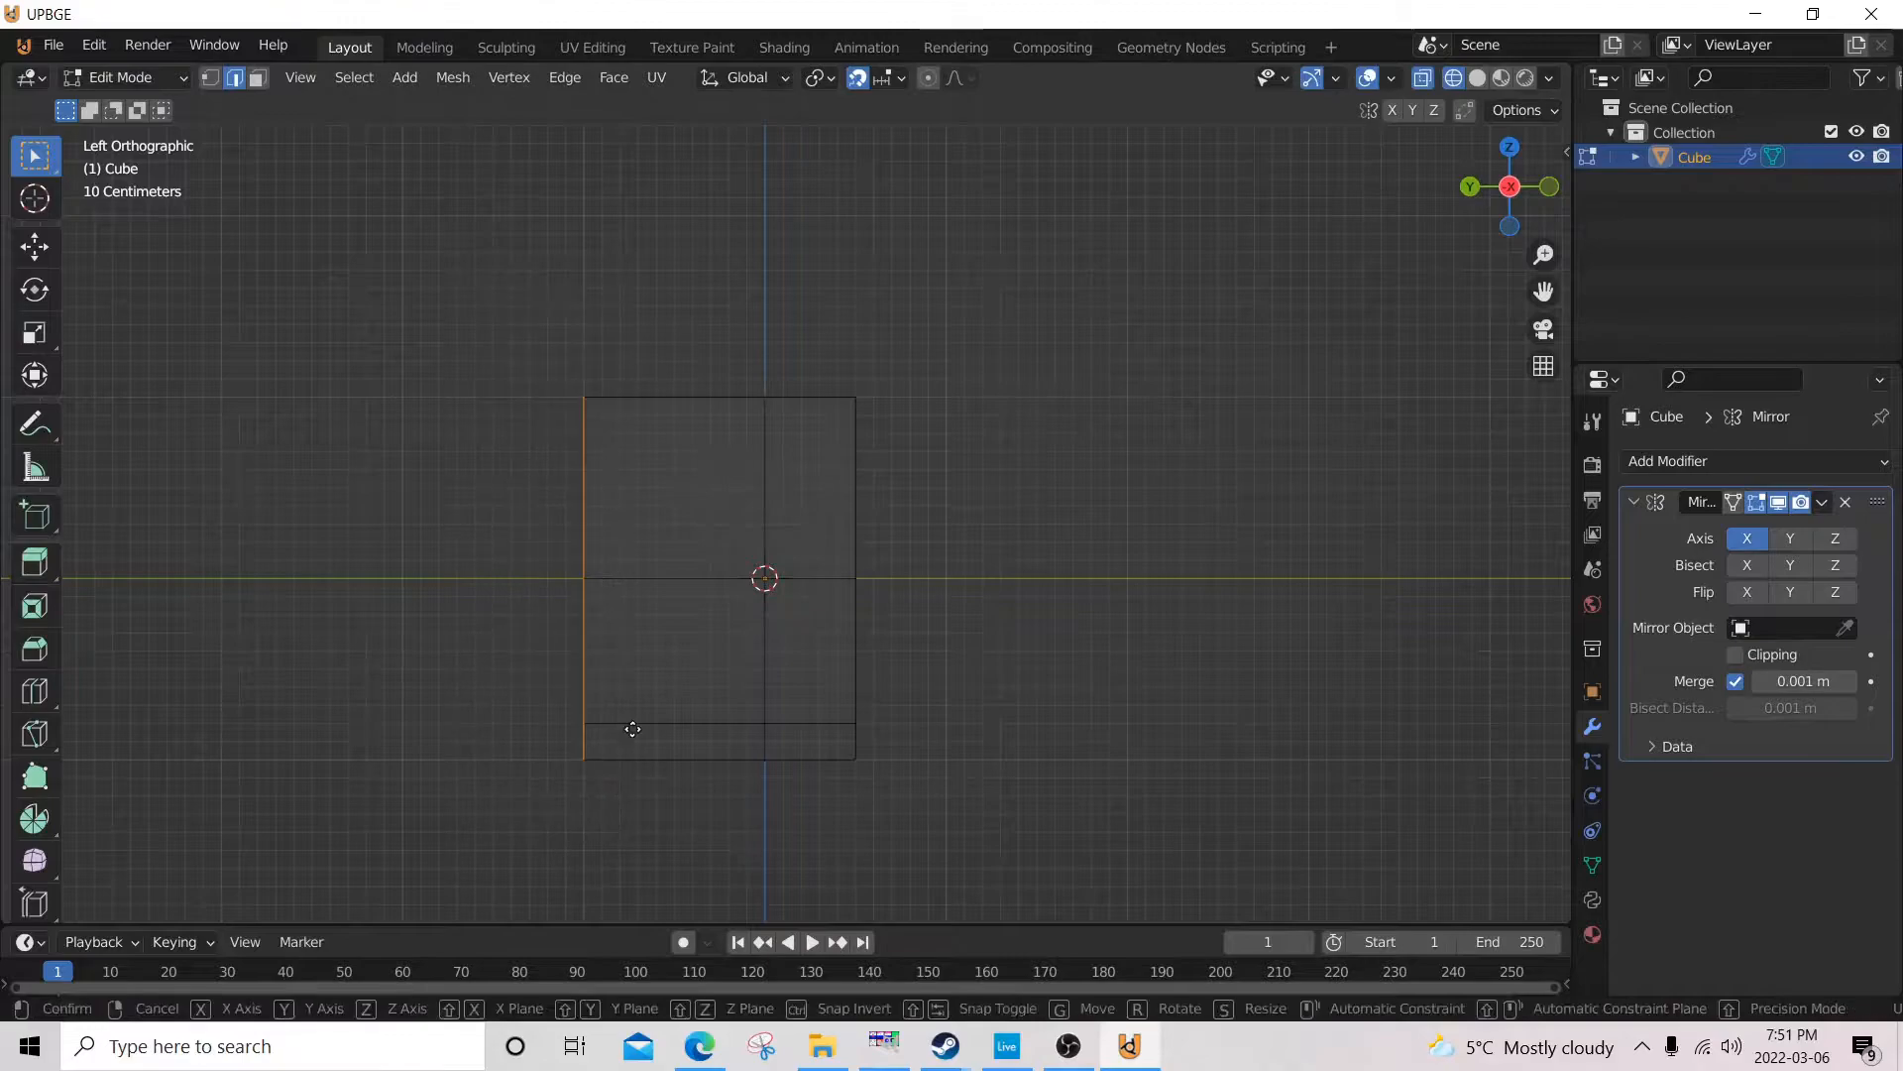
key(g)
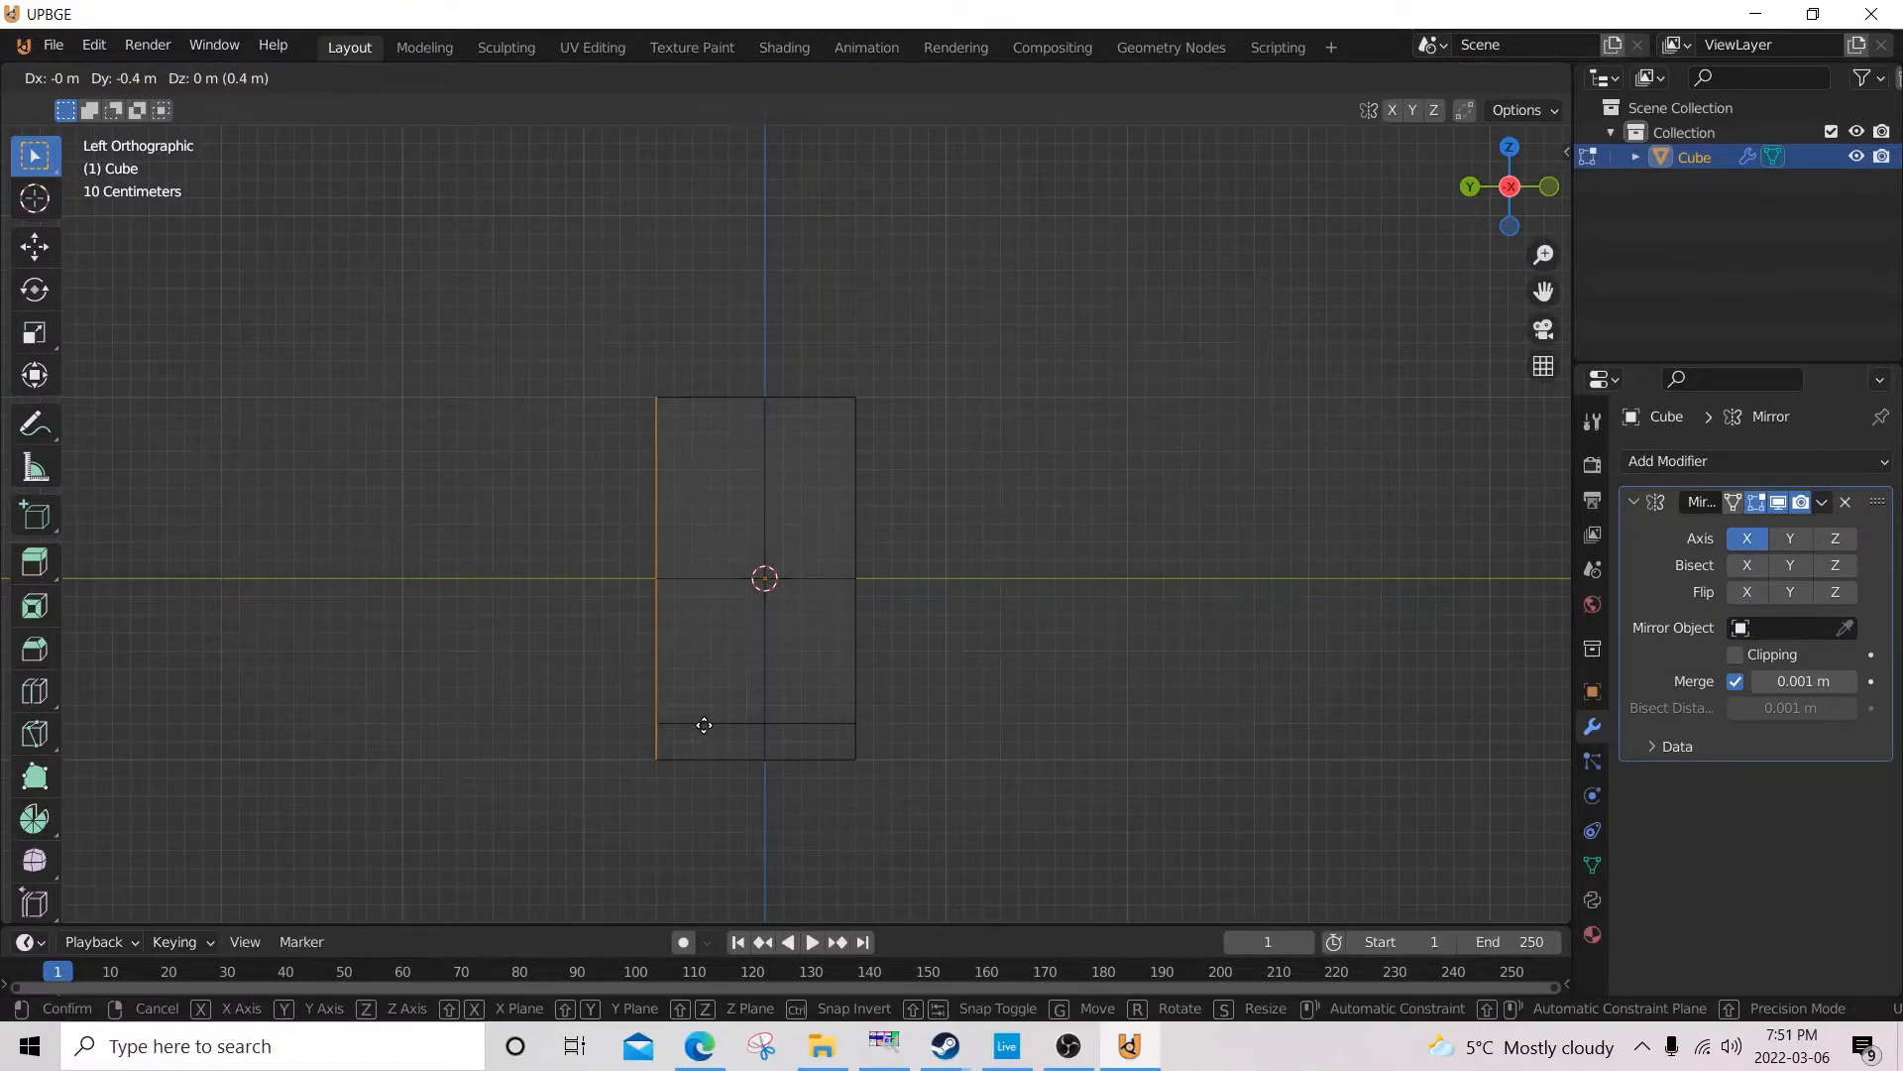
click(709, 725)
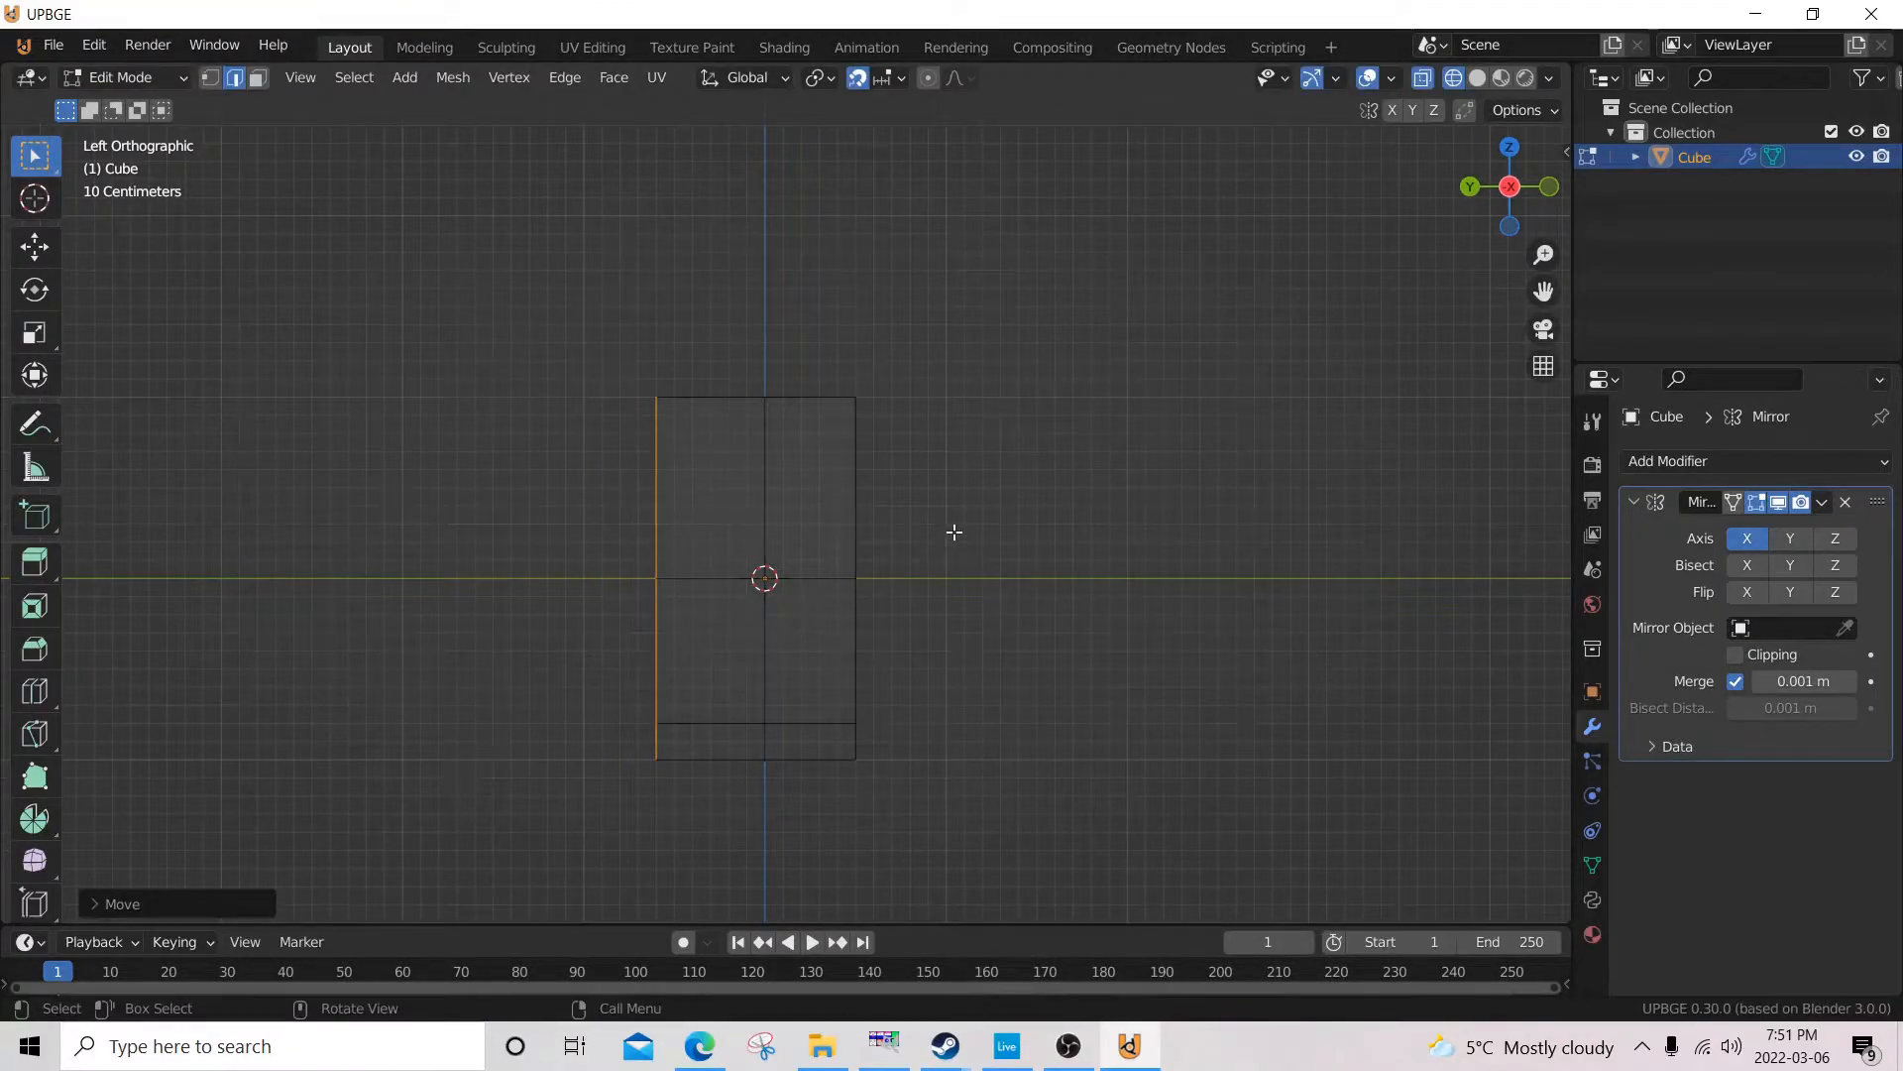
key(alt+z)
key(g)
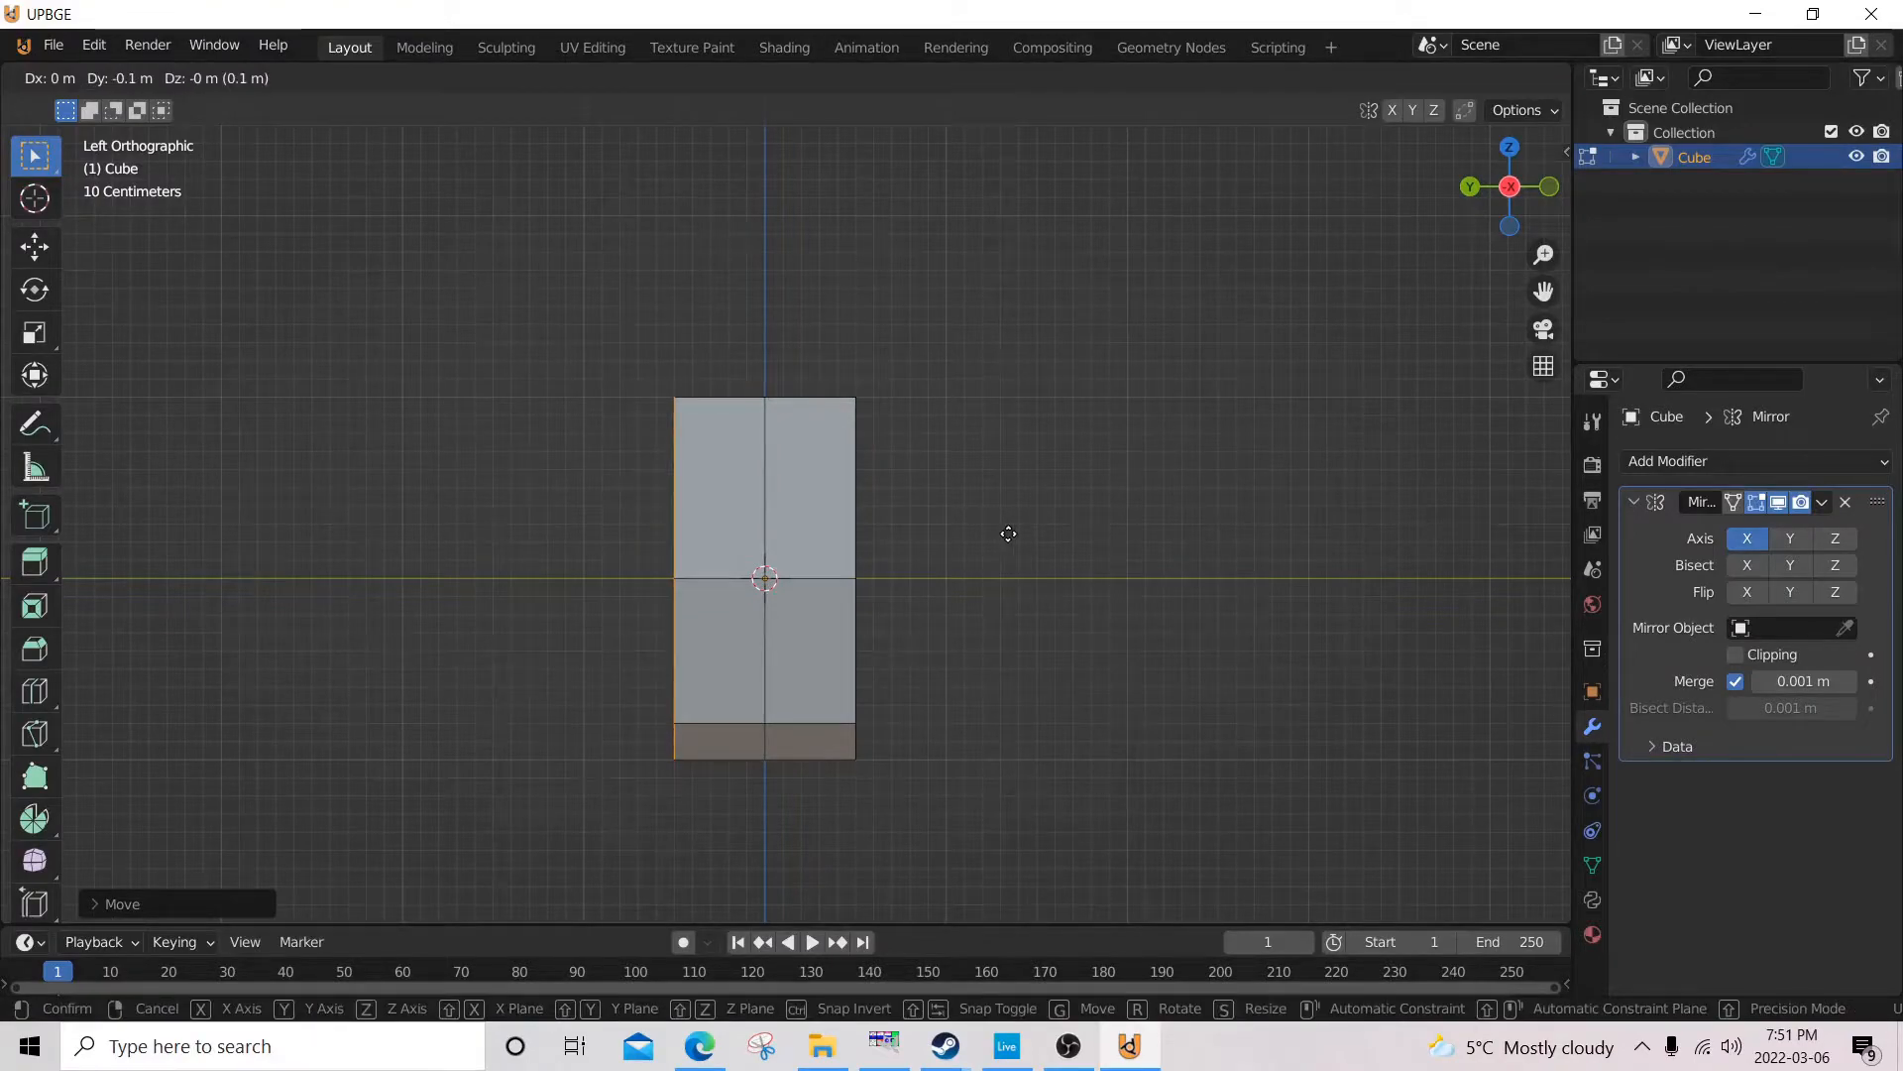
right_click(996, 536)
Switch to vertex selection and select the centre vertex of the mesh's top face.
middle_drag(996, 535, 1066, 403)
shift+middle_drag(861, 496, 850, 658)
scroll(849, 659, up, 1)
mouse_move(844, 587)
middle_down()
mouse_move(833, 637)
mouse_move(825, 584)
middle_up()
scroll(834, 637, up, 2)
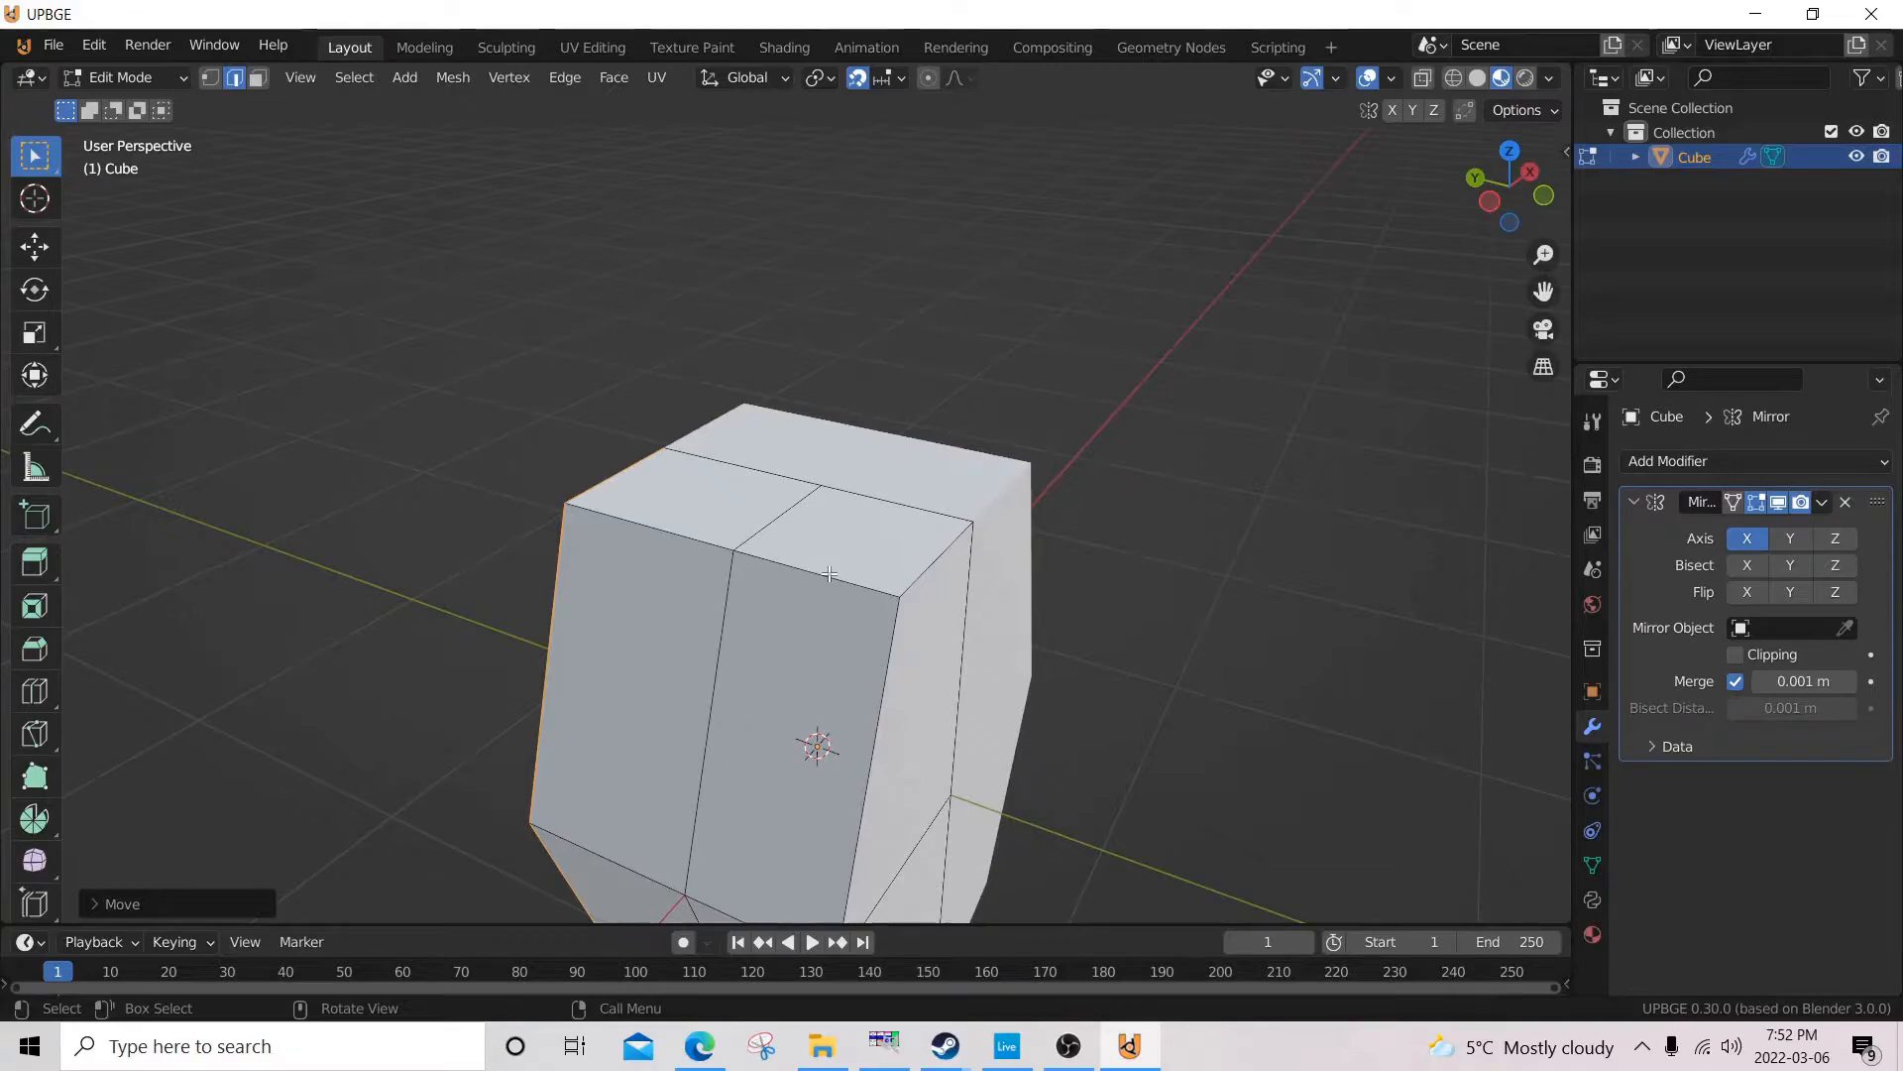
key(1)
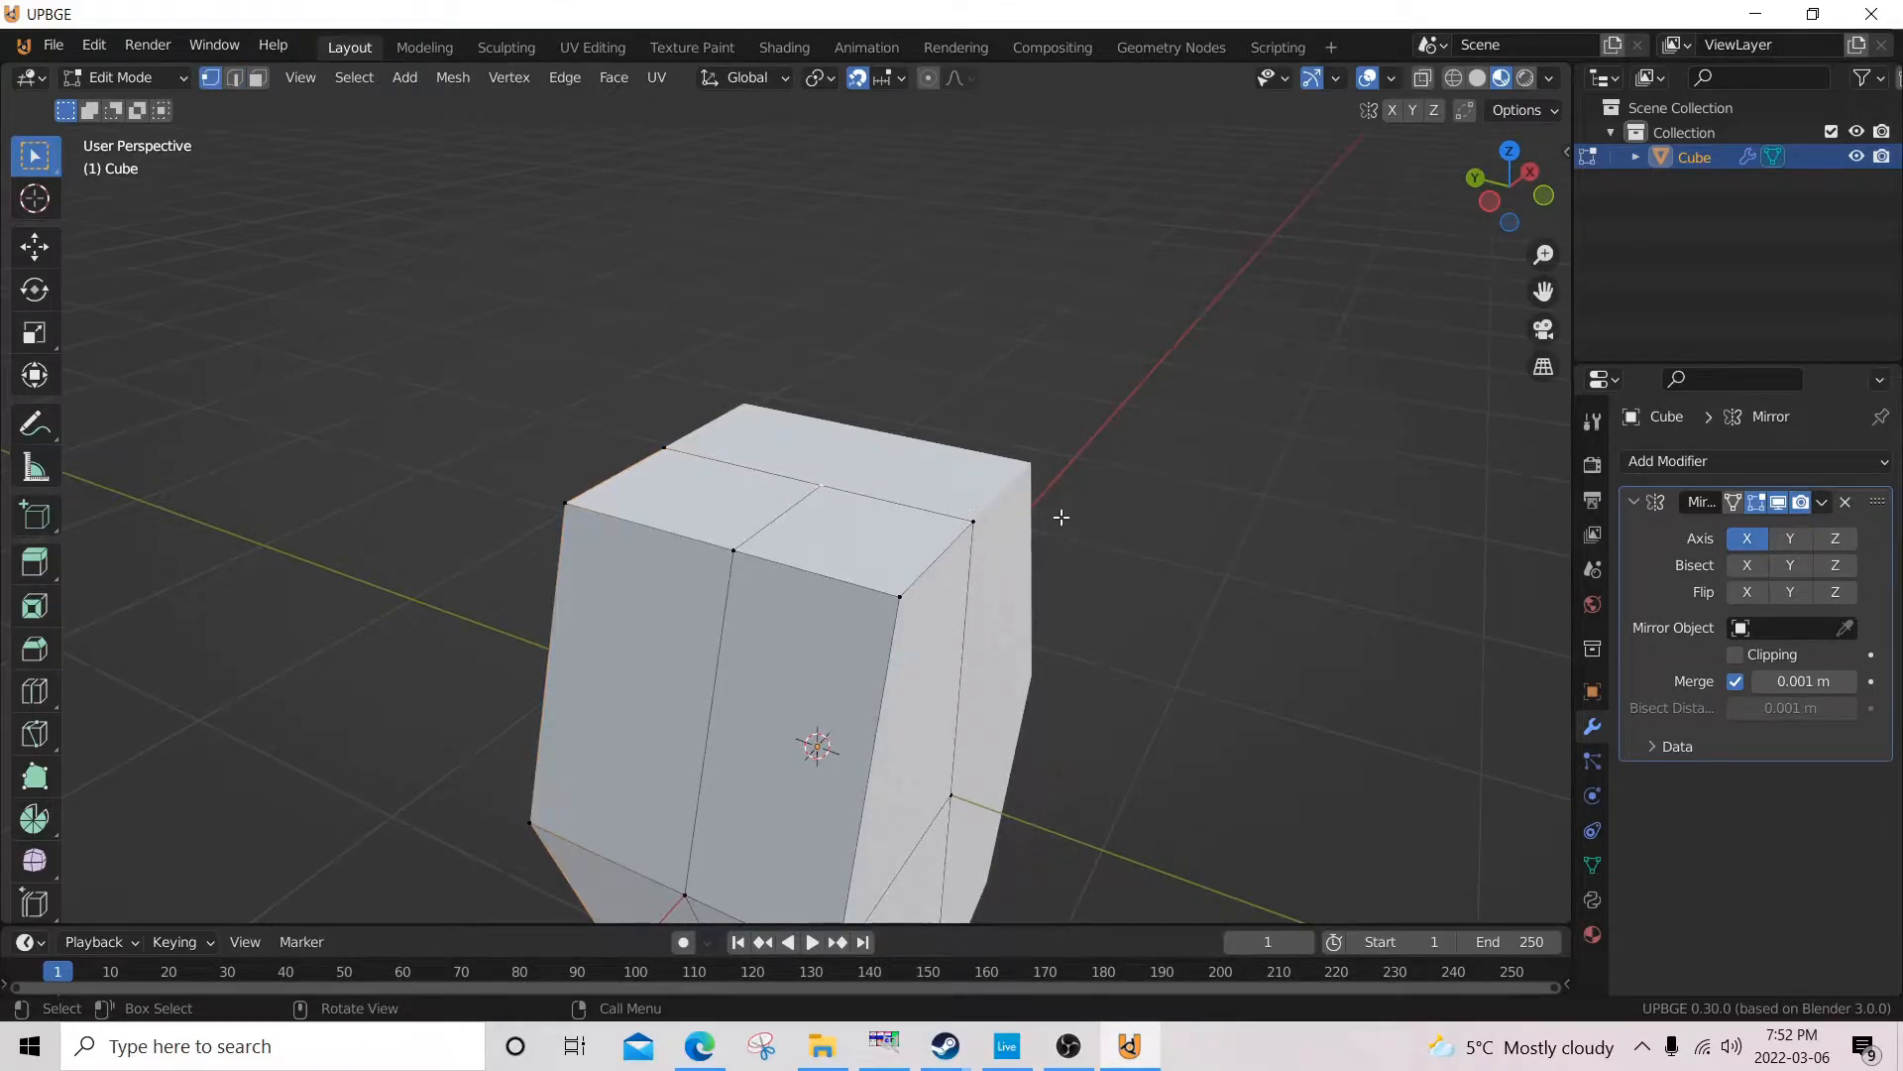
Try raising the top centre vertex about 1 m along Z.
key(g)
key(z)
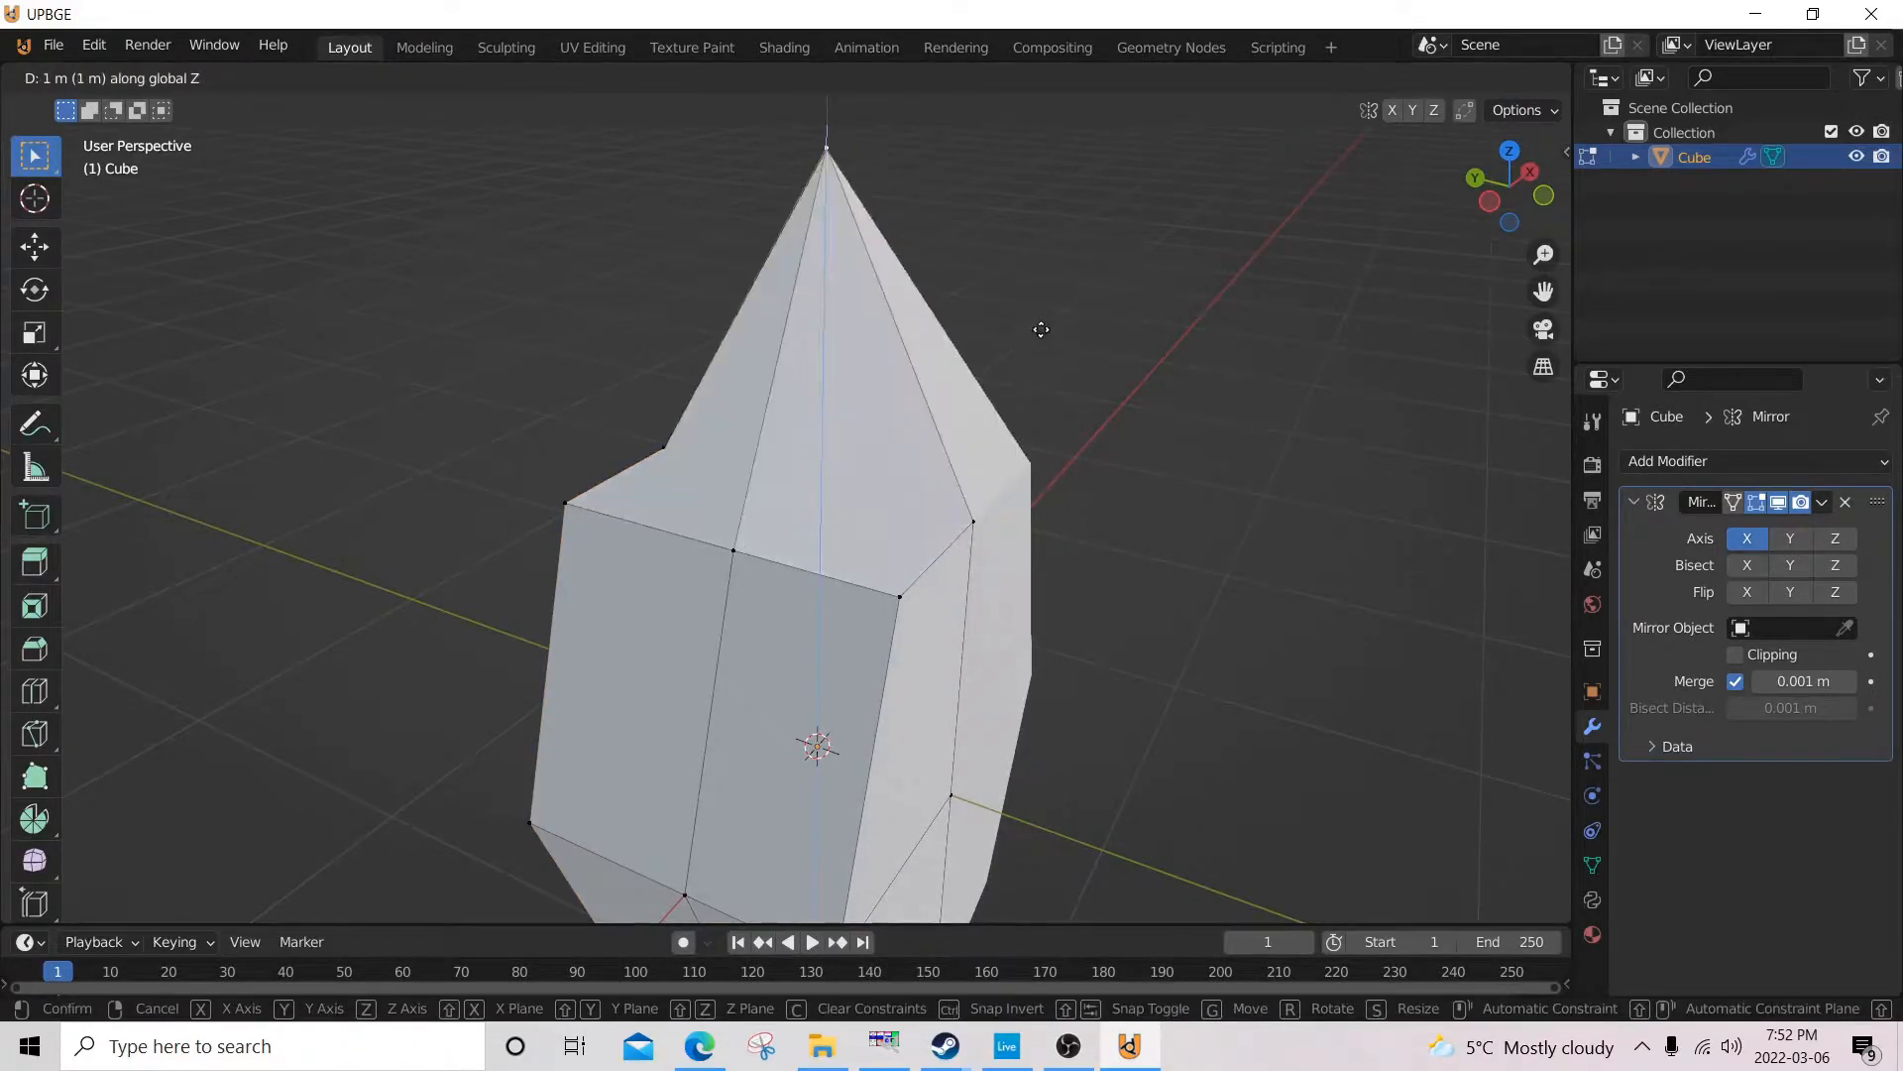
right_click(1054, 260)
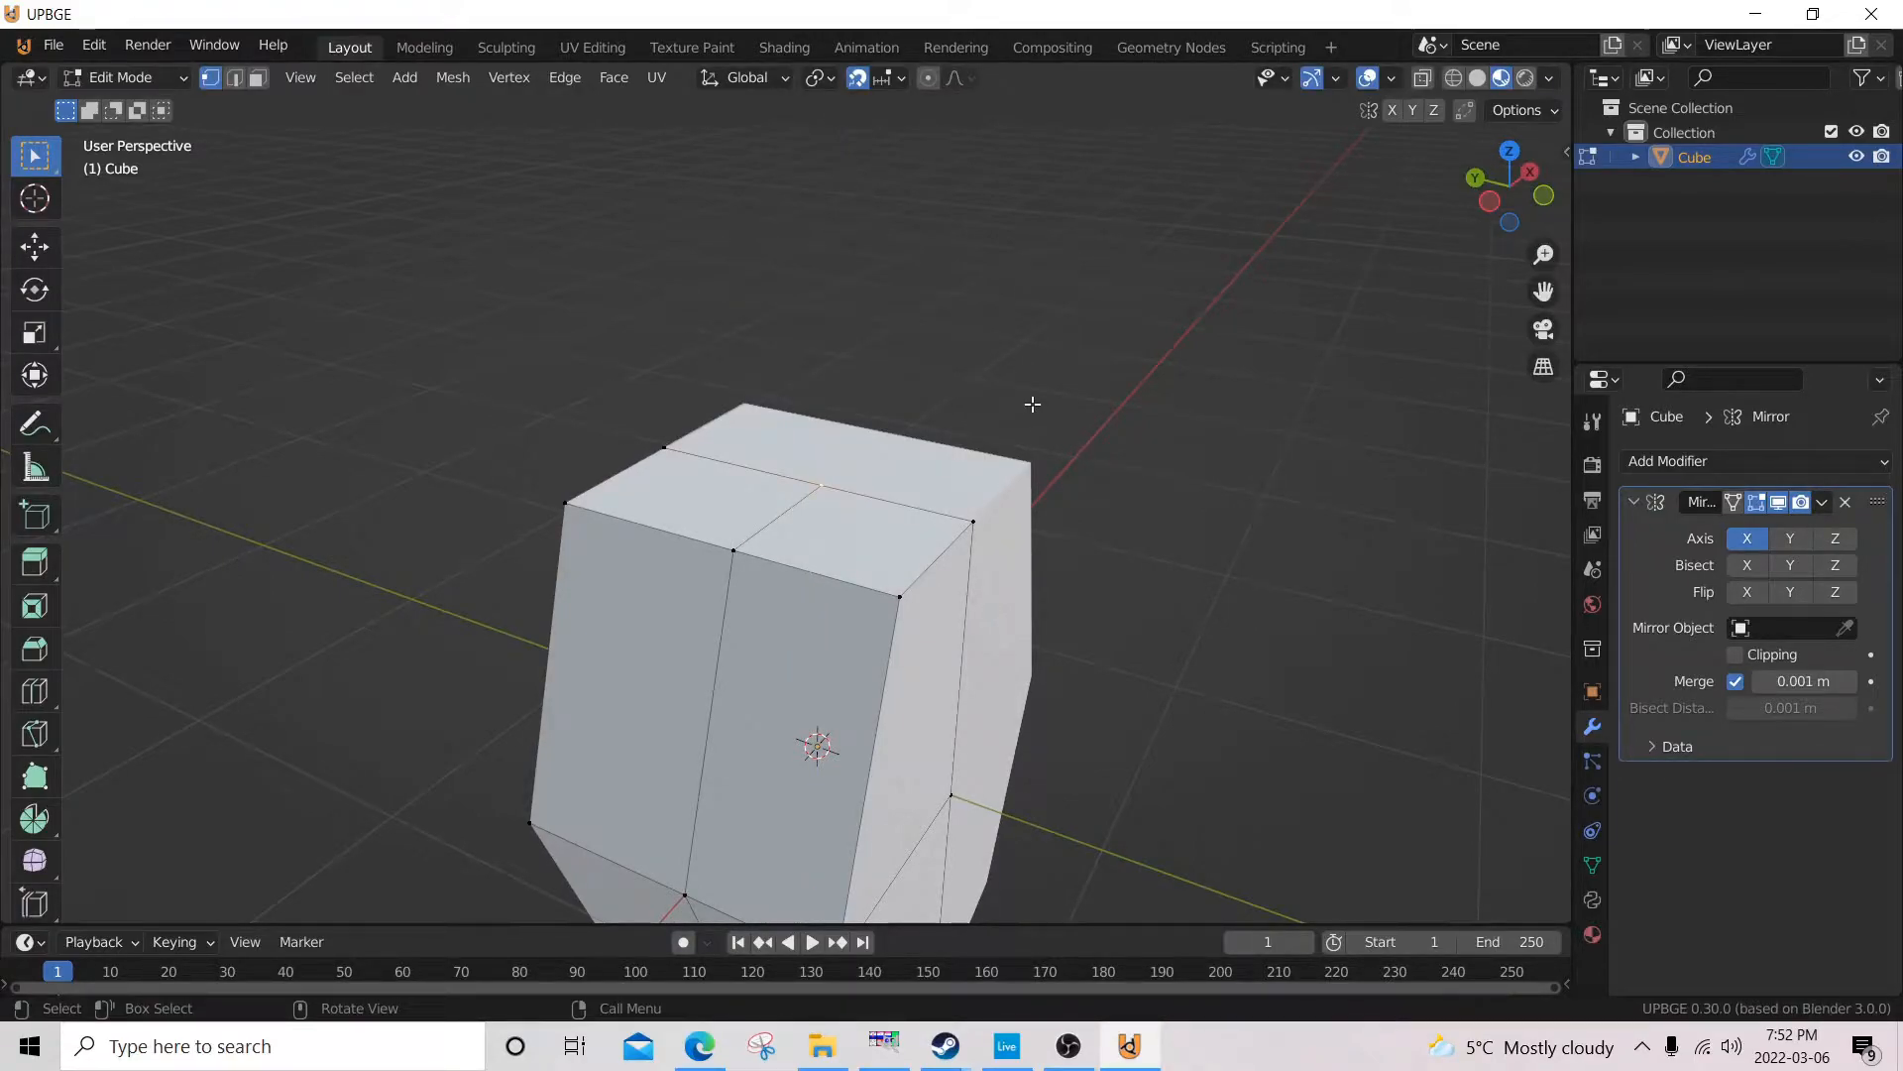
Try moving the top centre vertex along Z in an angled orthographic view, and cancel the move.
key(KP_1)
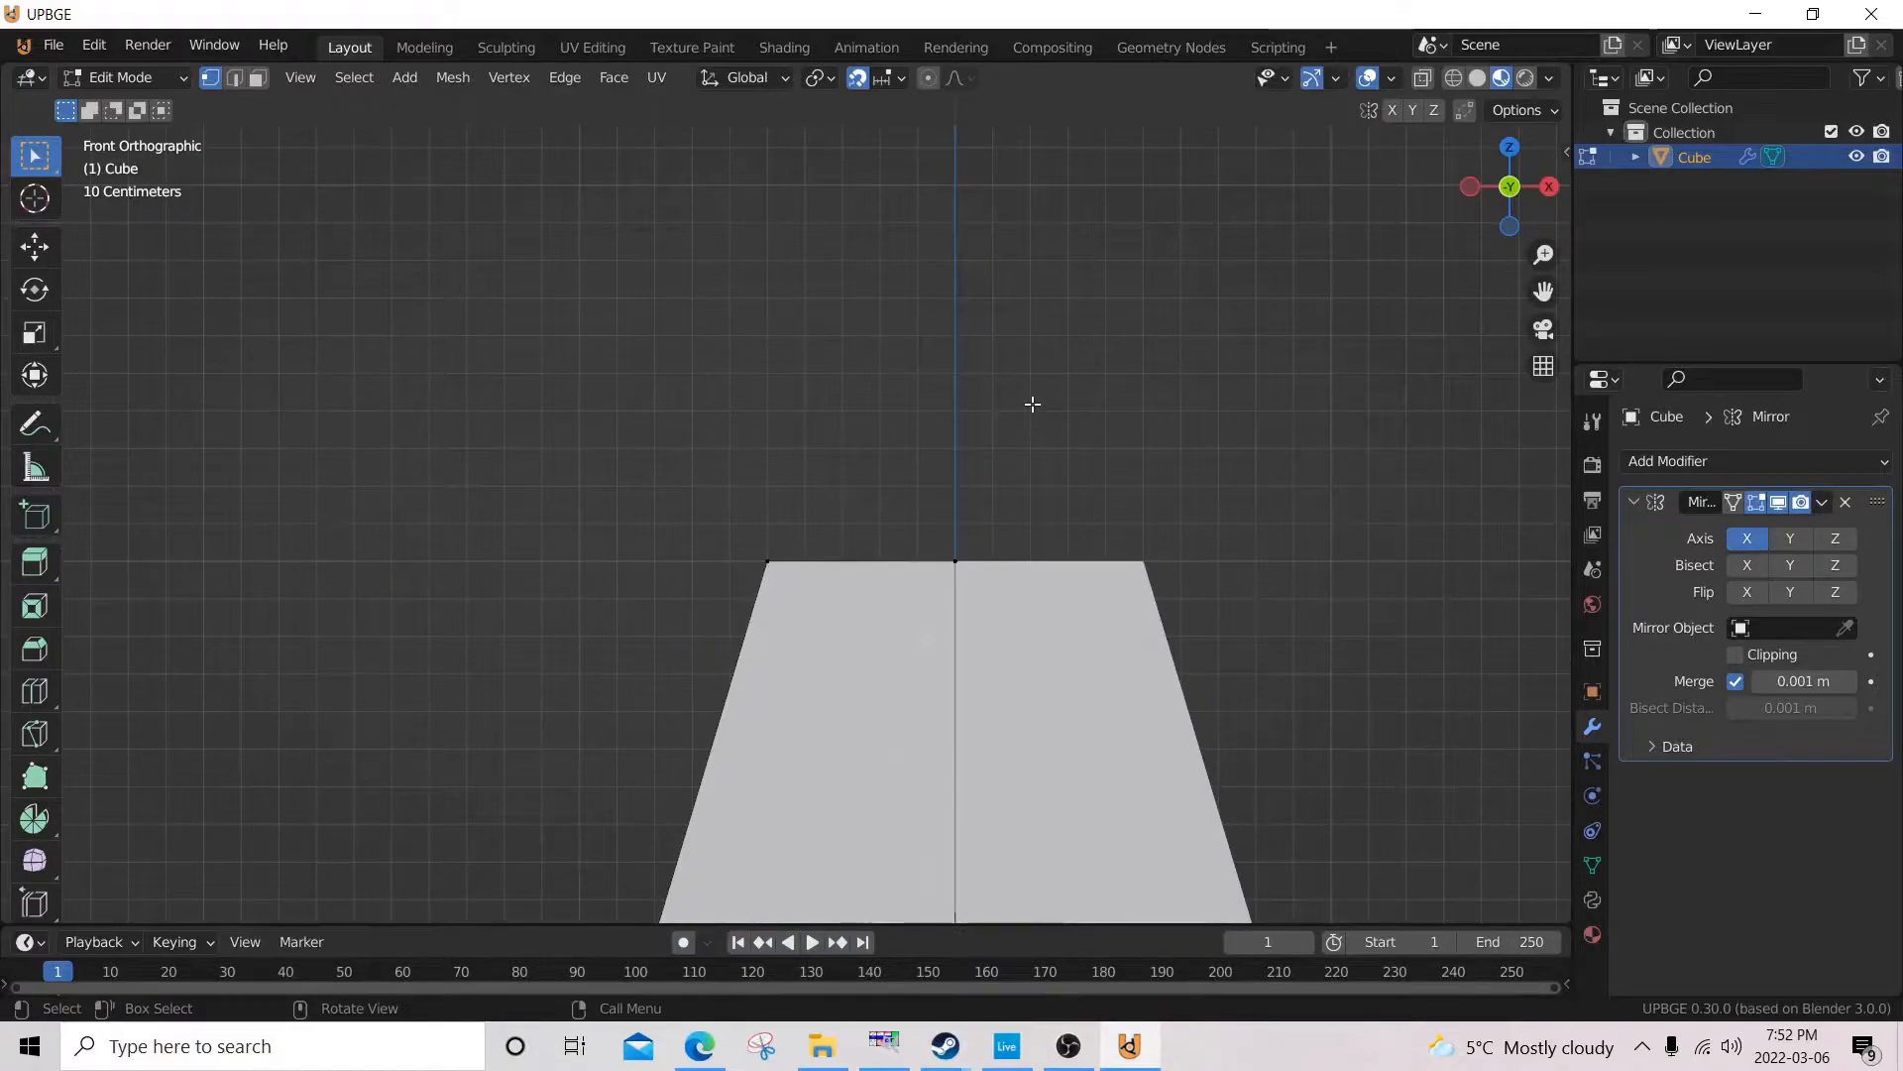
middle_drag(961, 387, 1036, 461)
key(KP_5)
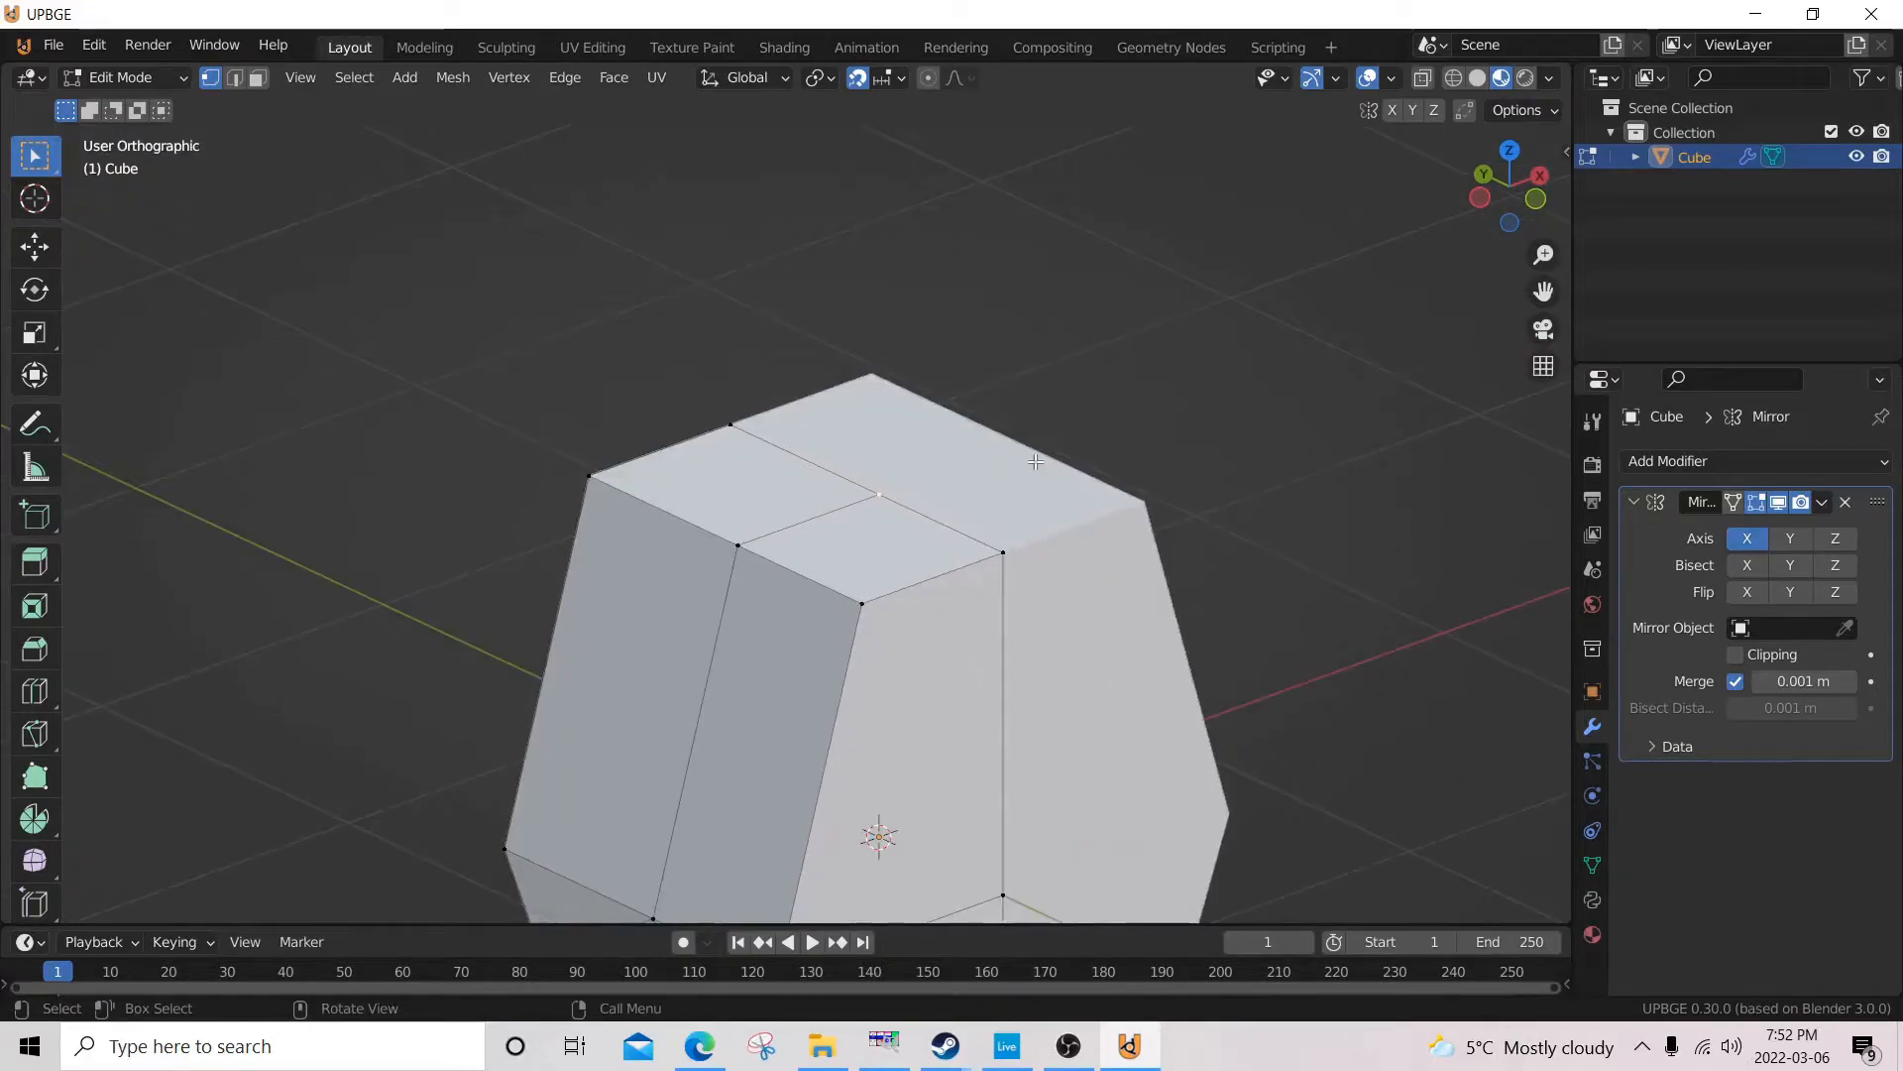
scroll(1004, 449, down, 5)
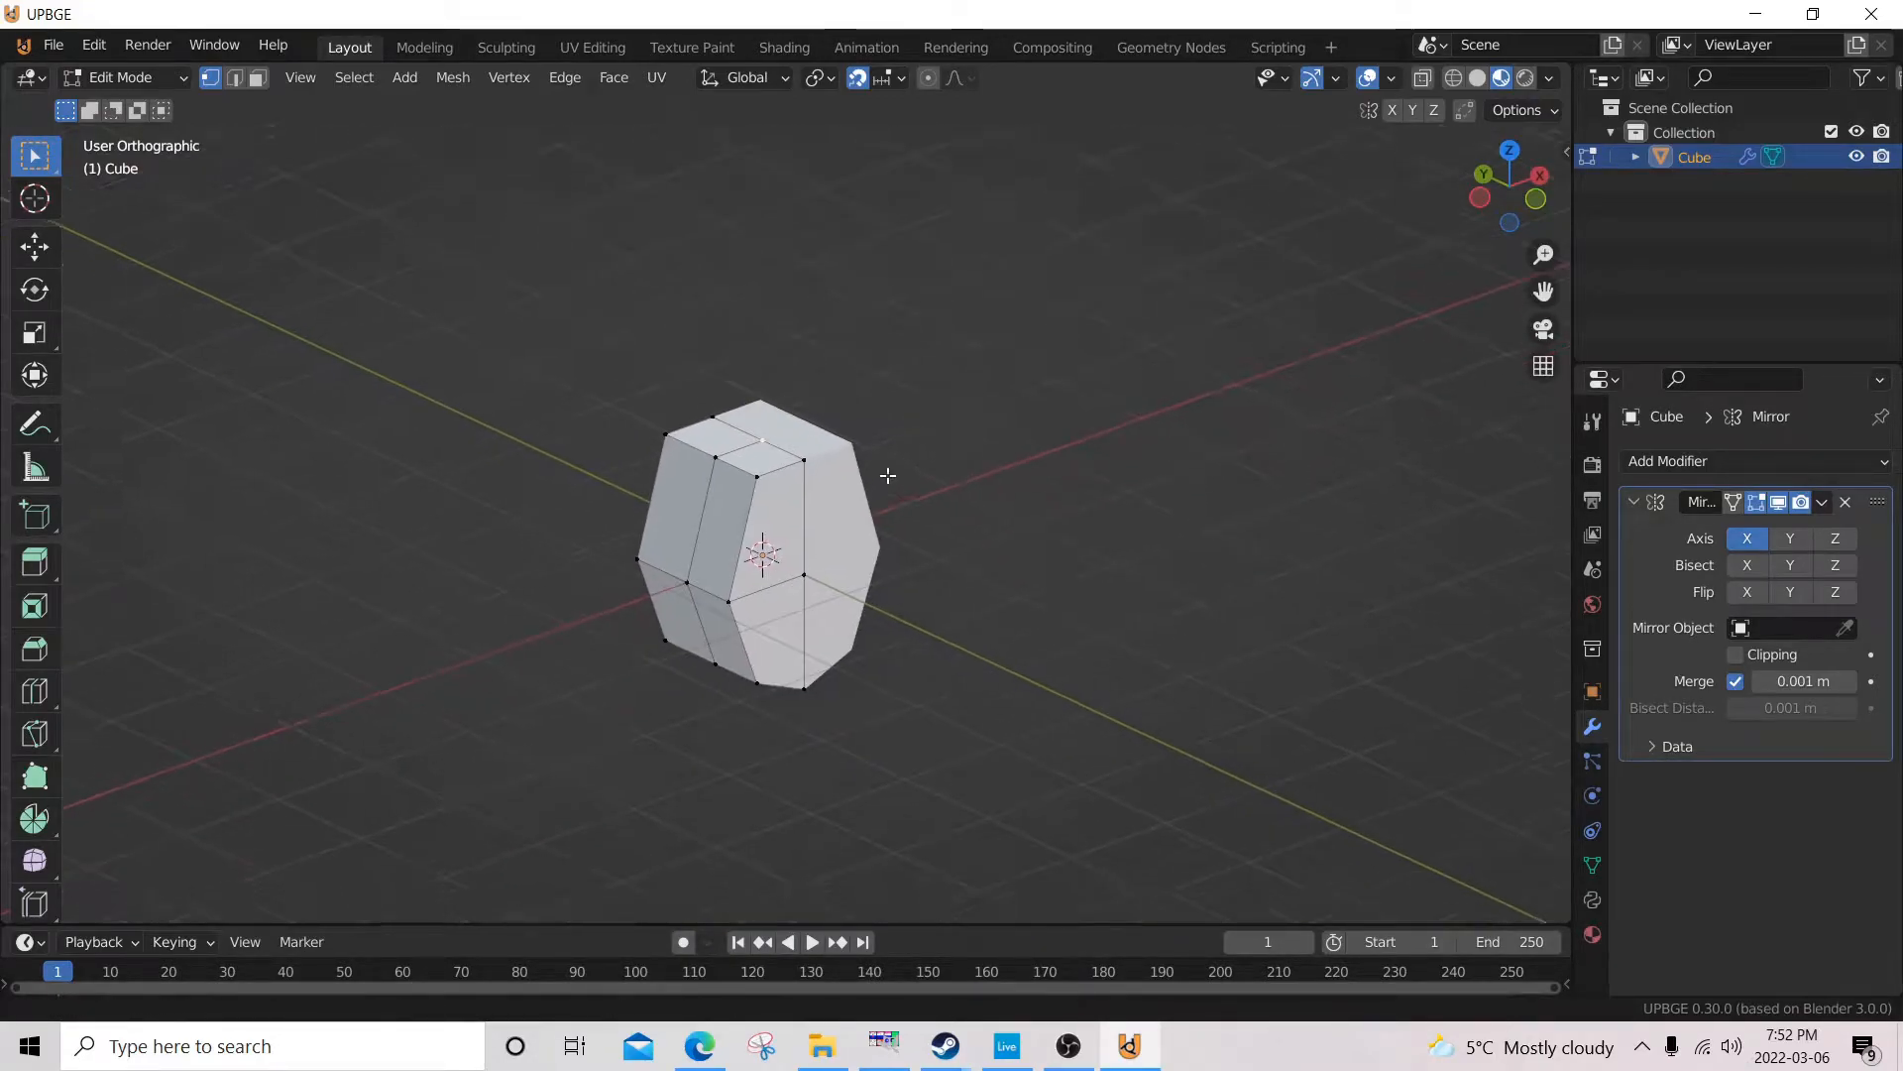
scroll(641, 476, up, 4)
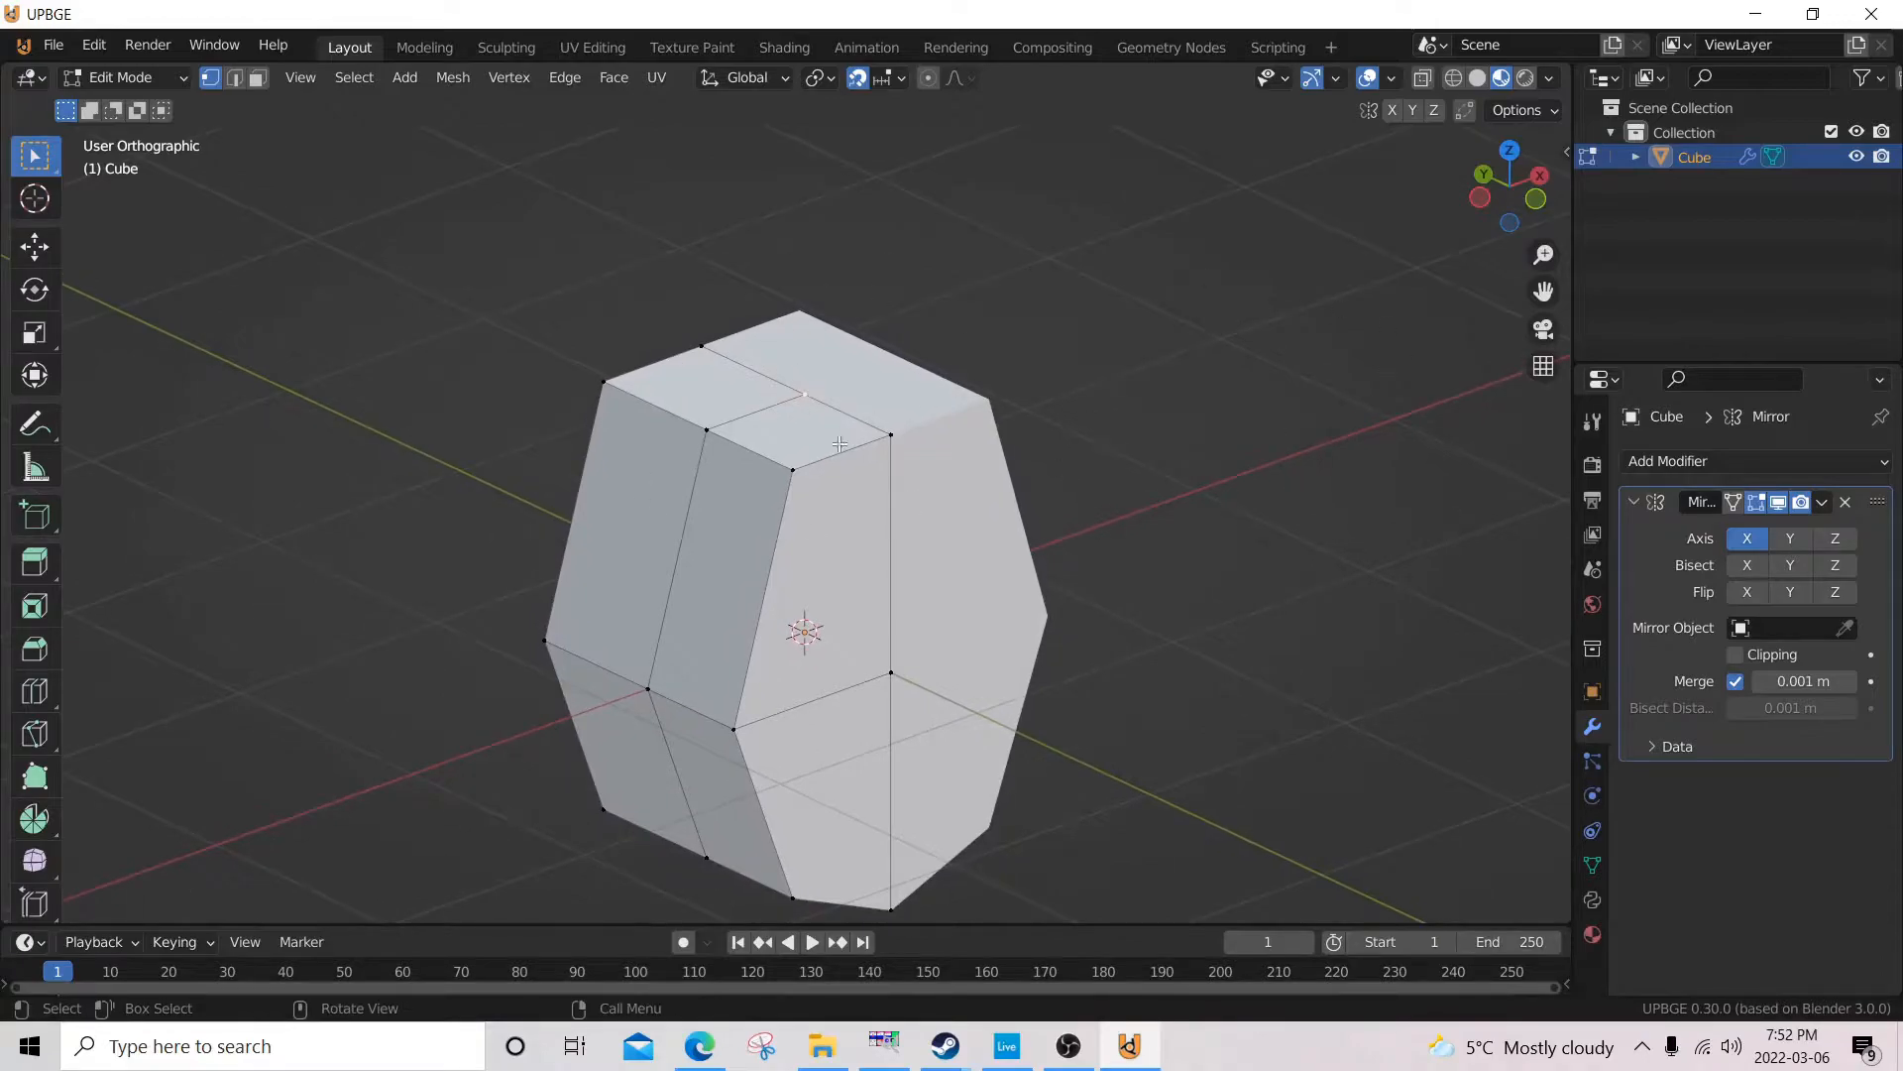
key(g)
key(z)
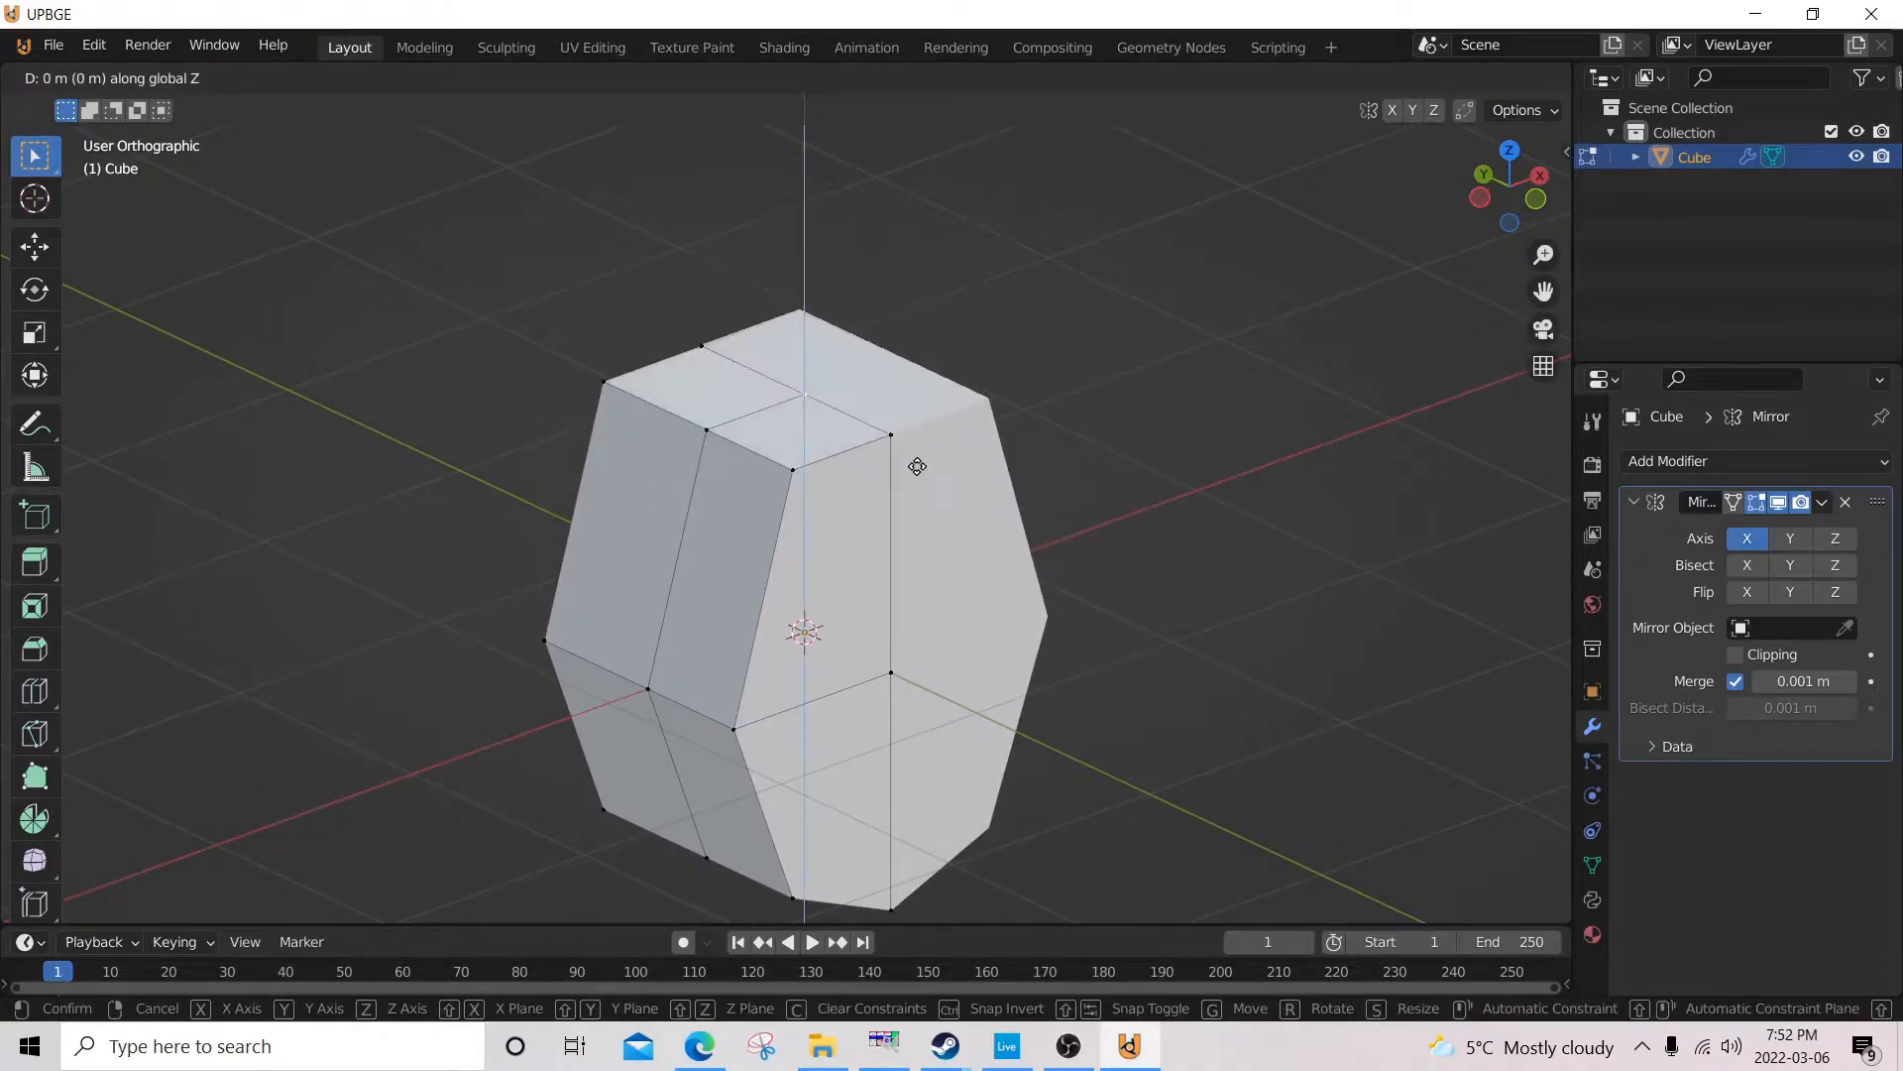
key(Escape)
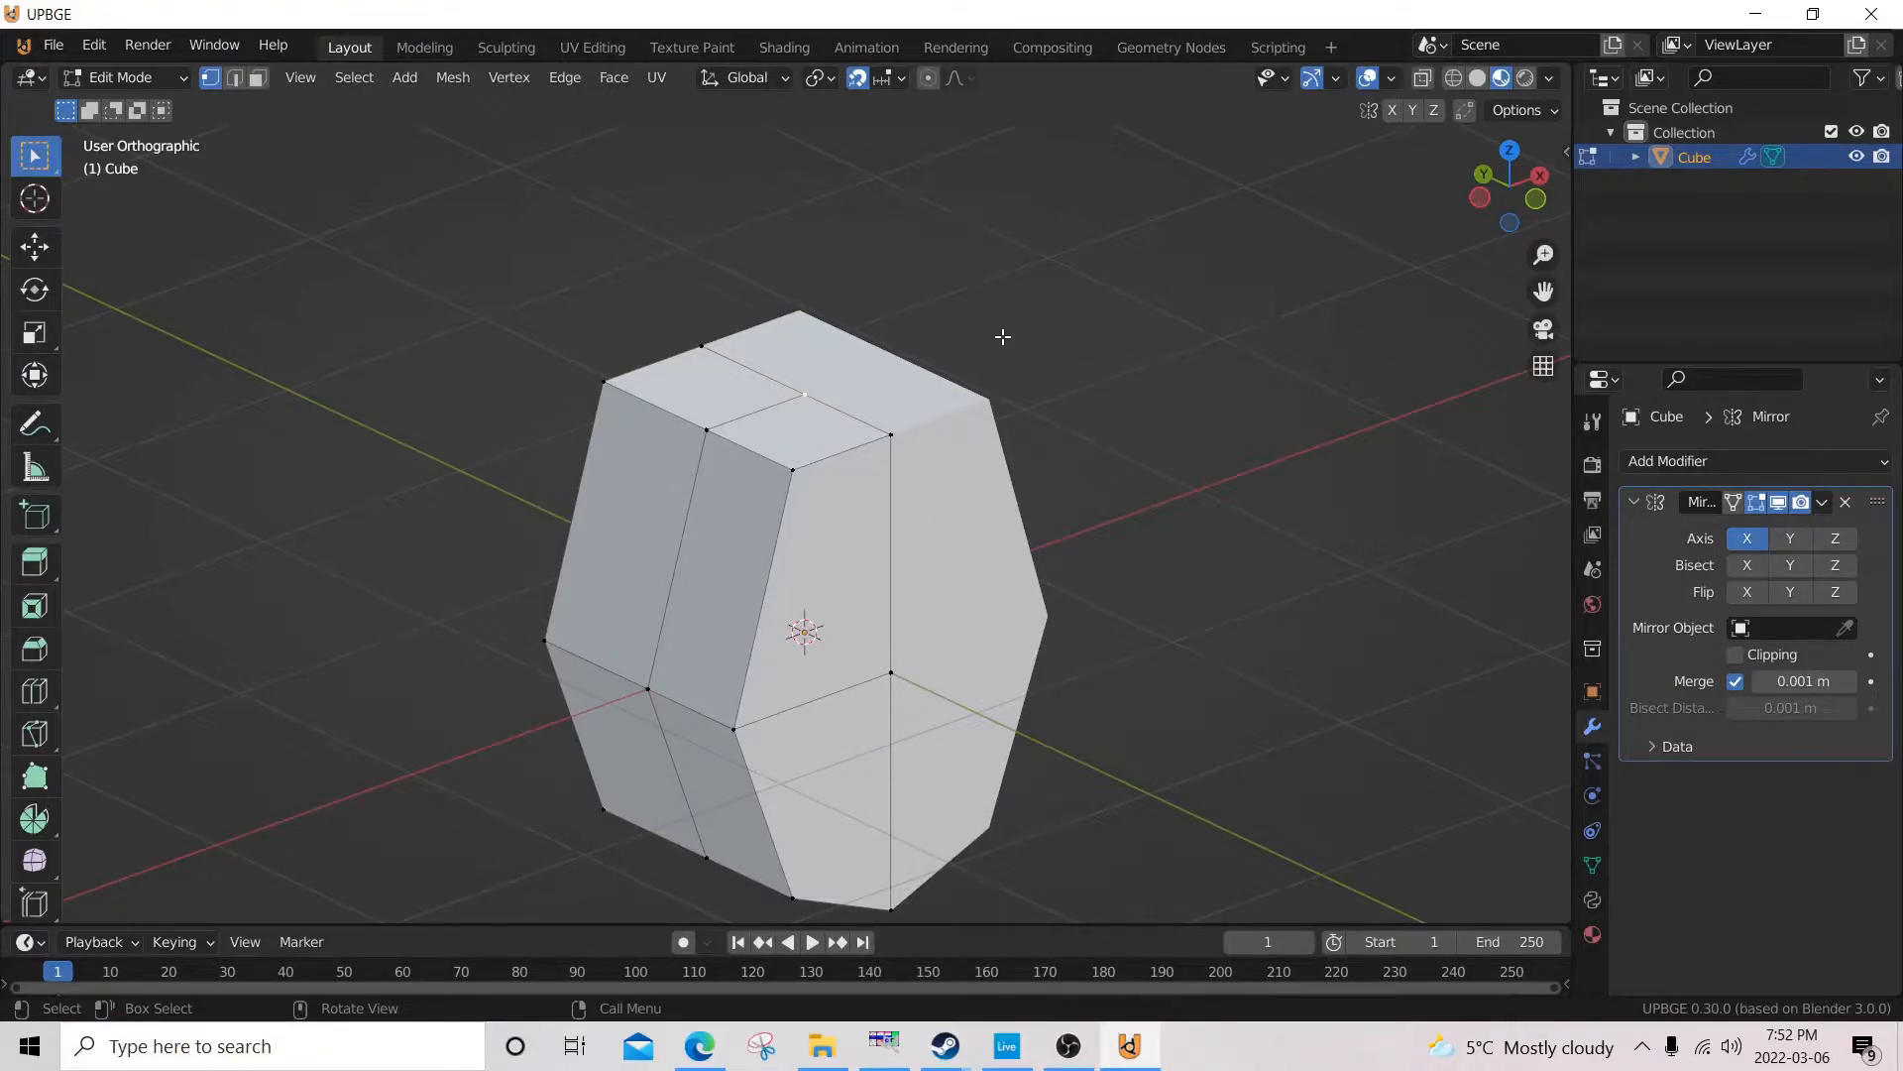
Raise the top face's centre vertex slightly, straight up along Z, in the front orthographic view.
key(KP_1)
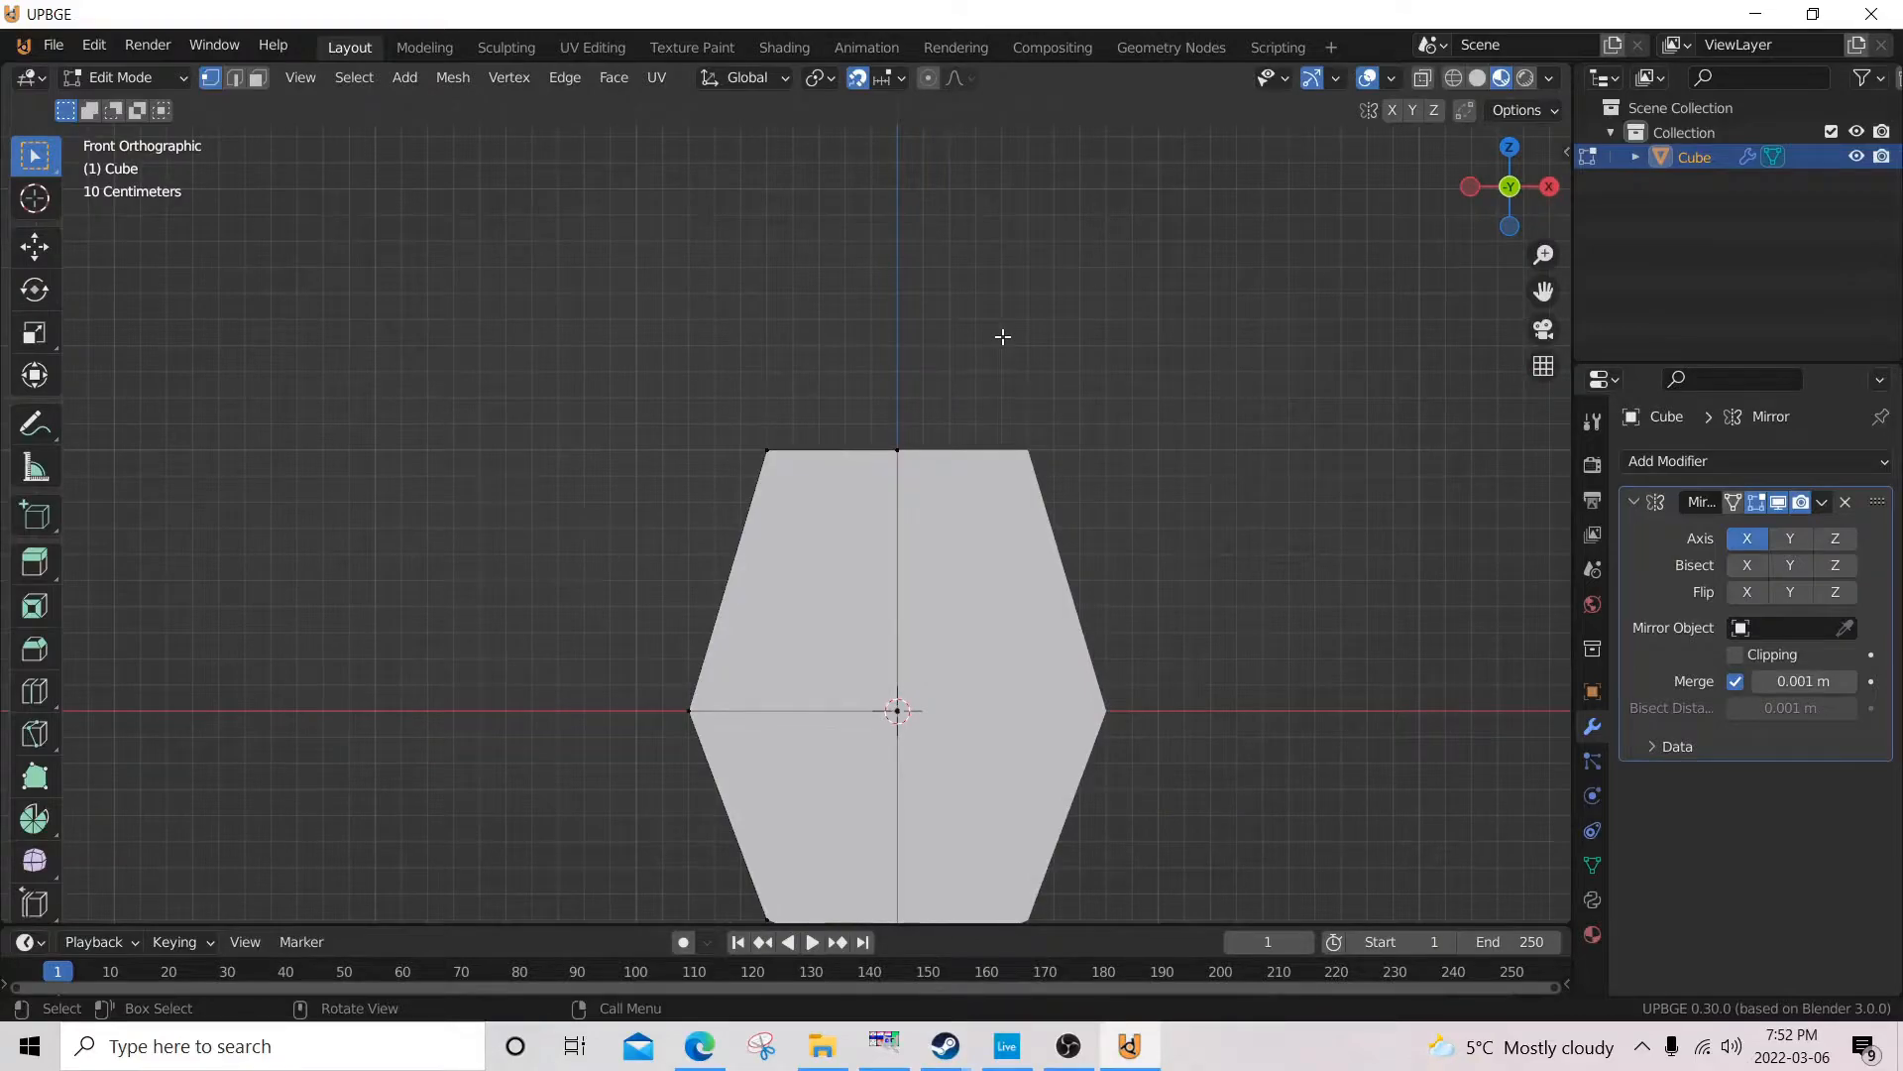
key(KP_3)
key(KP_7)
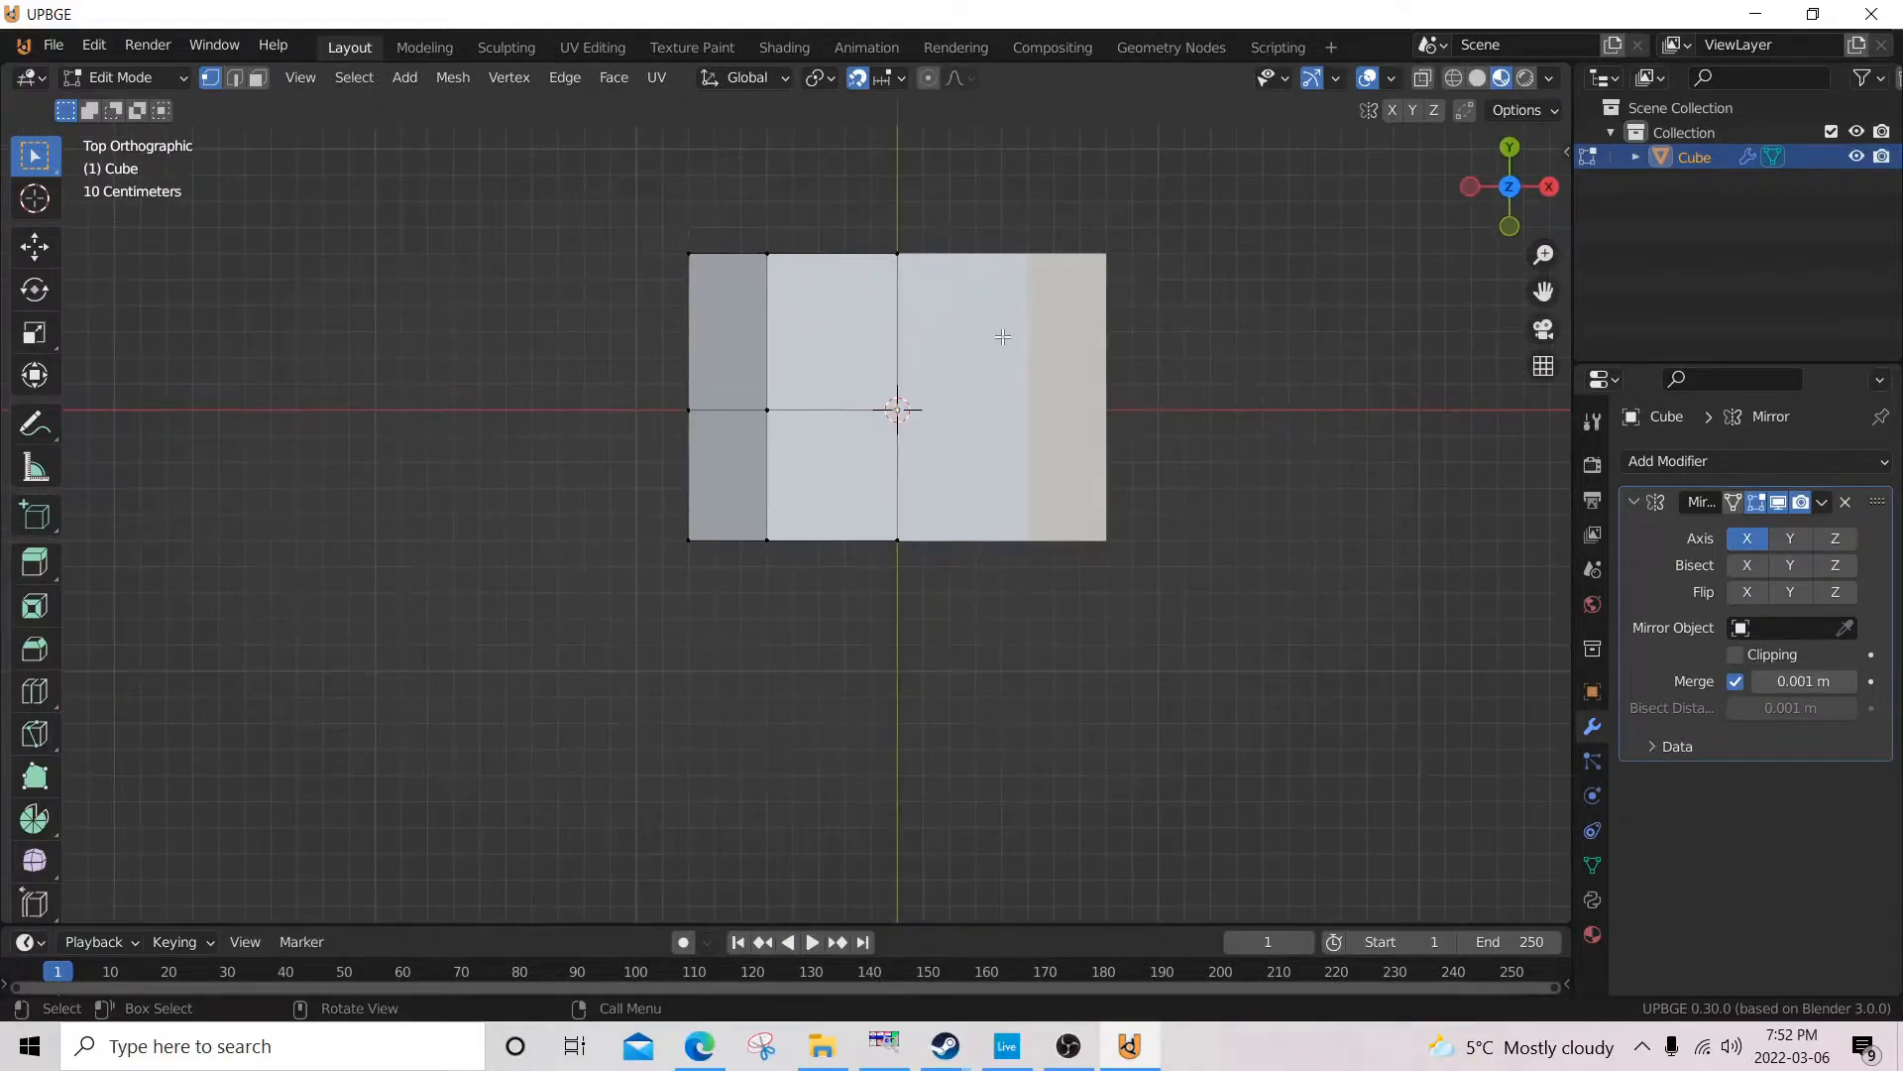
key(KP_1)
middle_drag(1000, 341, 996, 278)
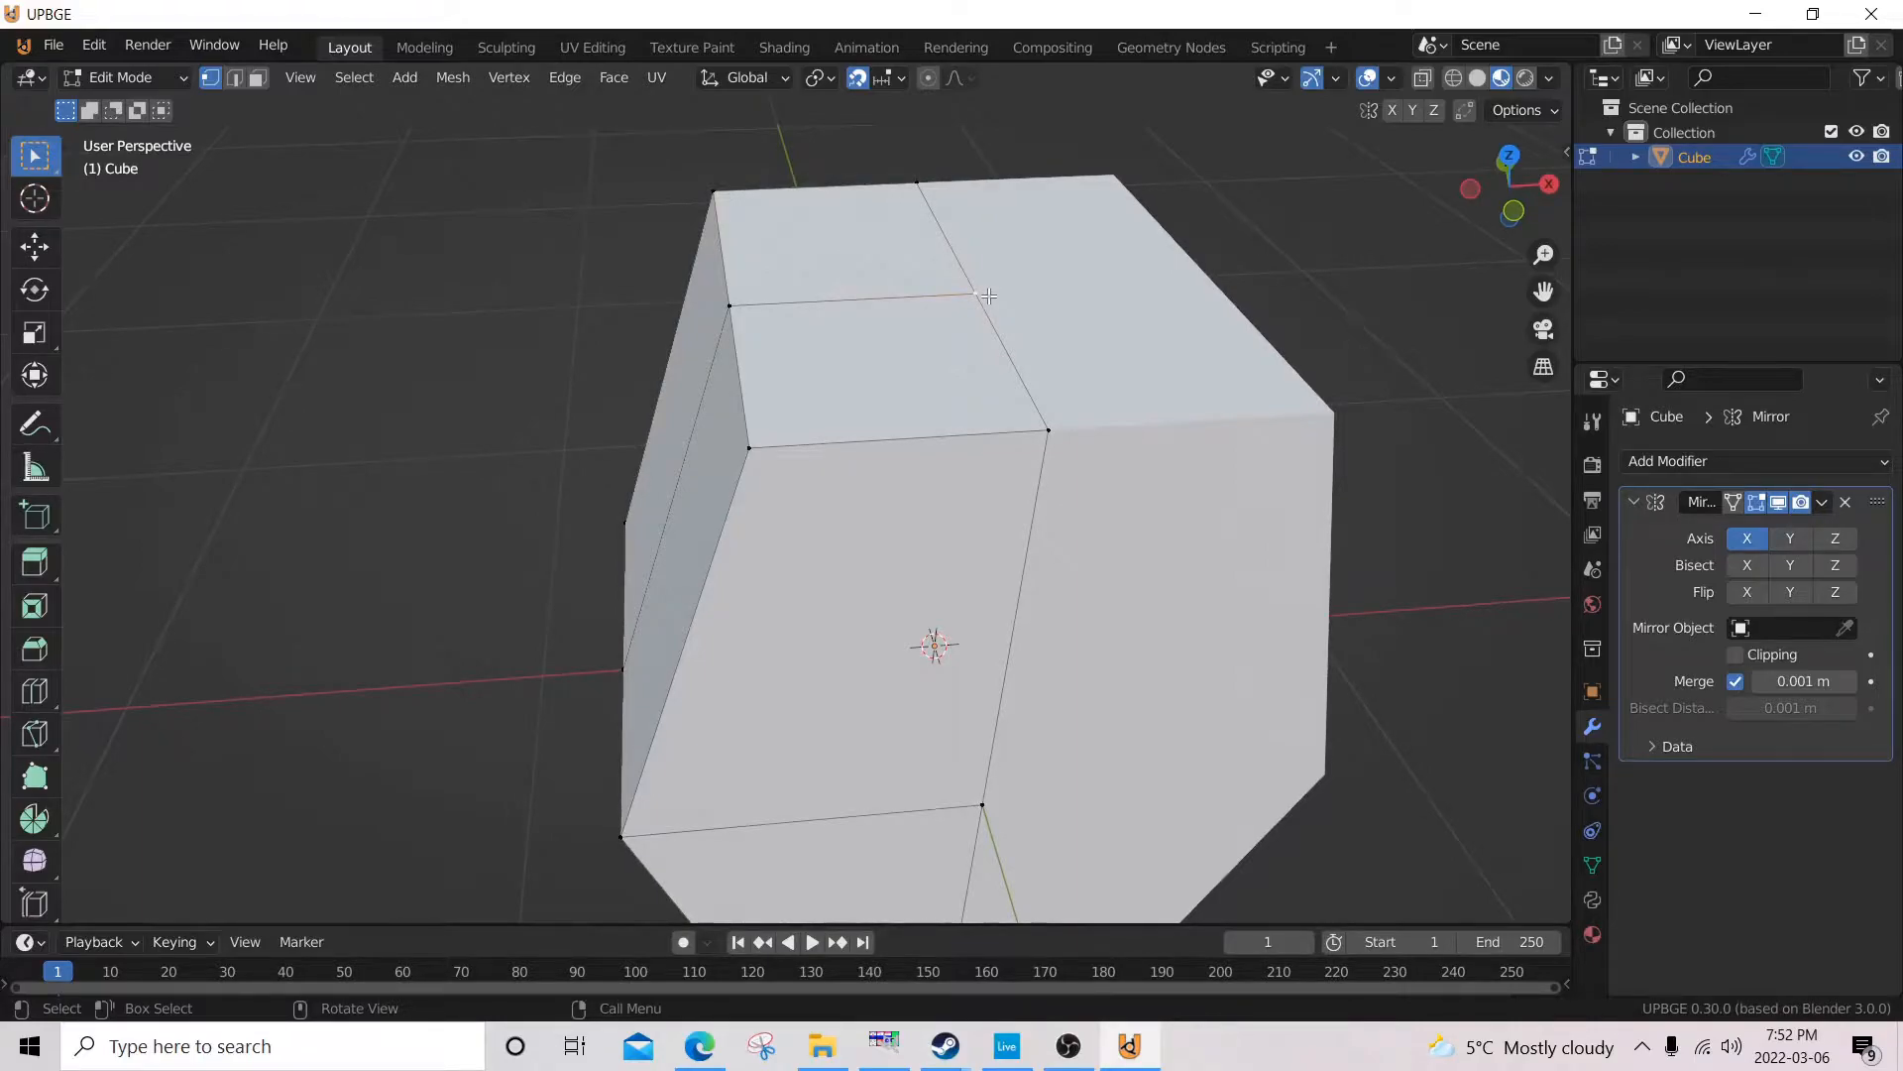
key(KP_1)
scroll(792, 534, up, 2)
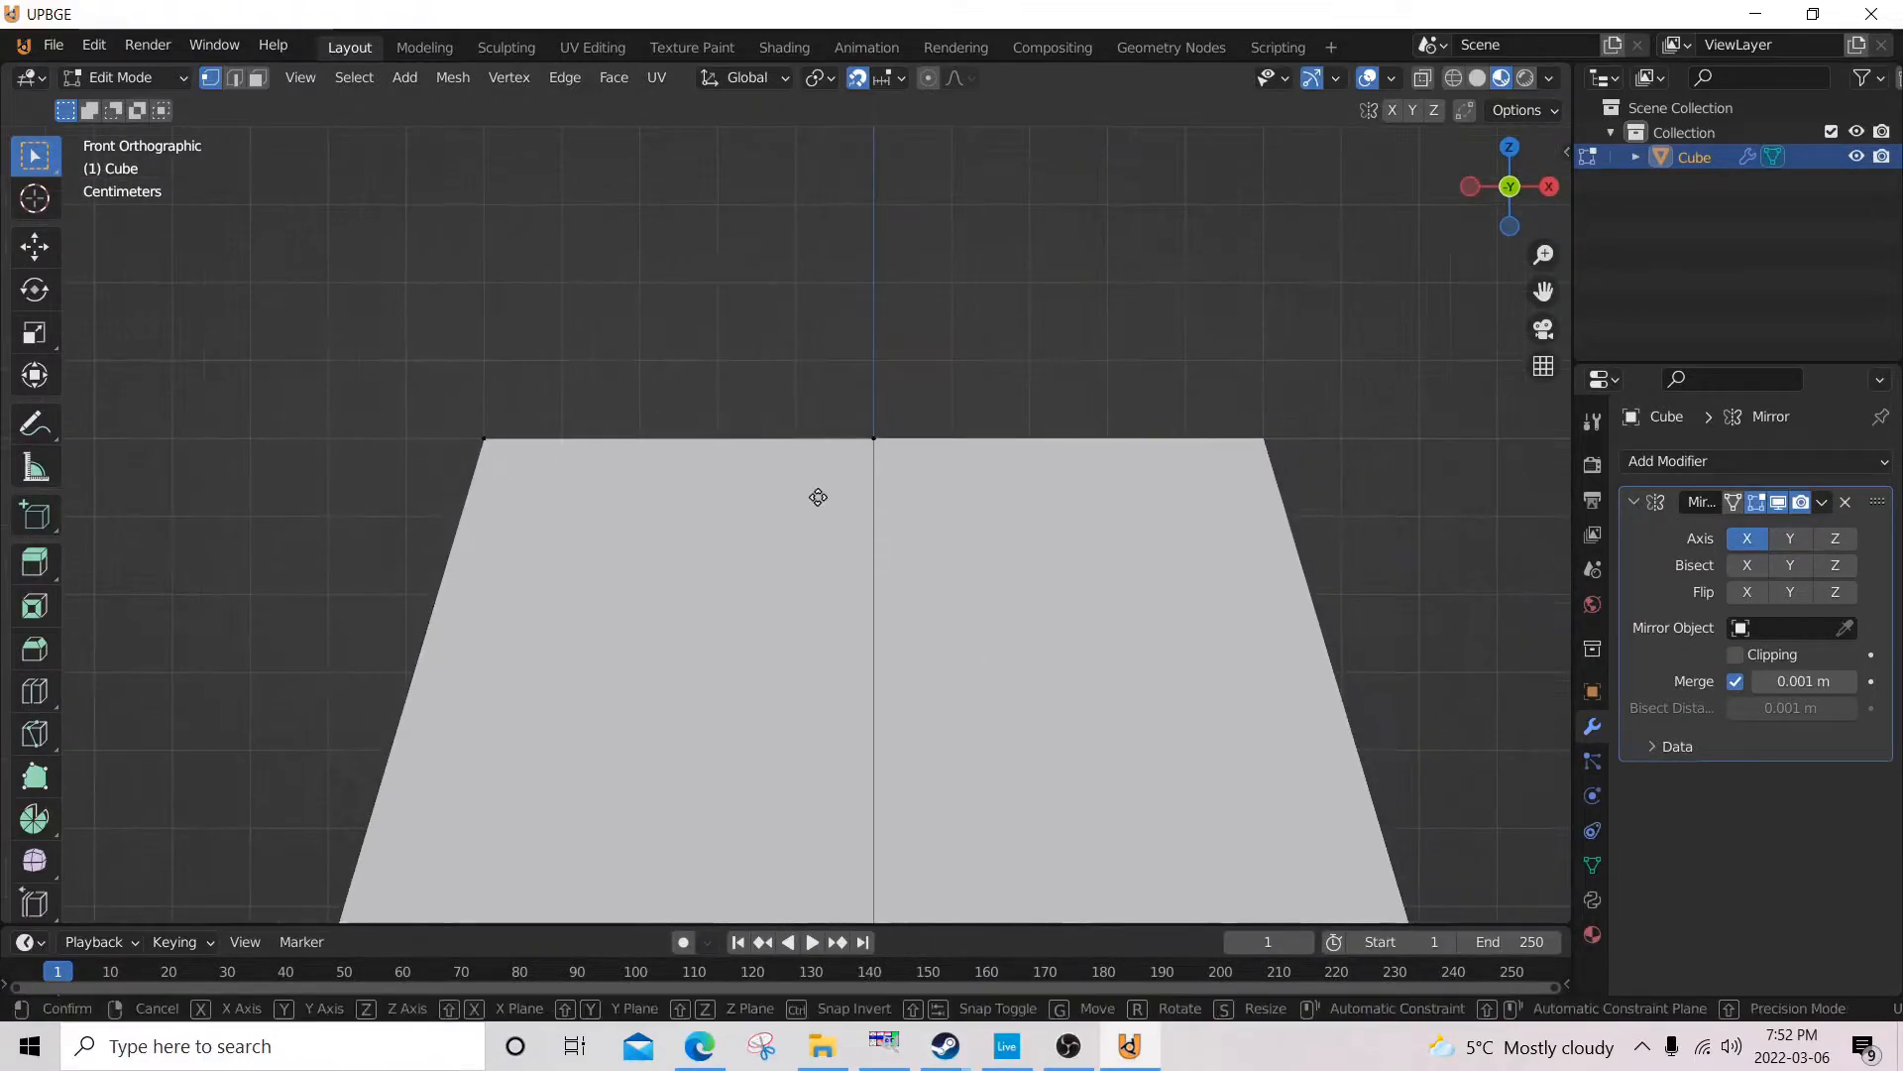
key(g)
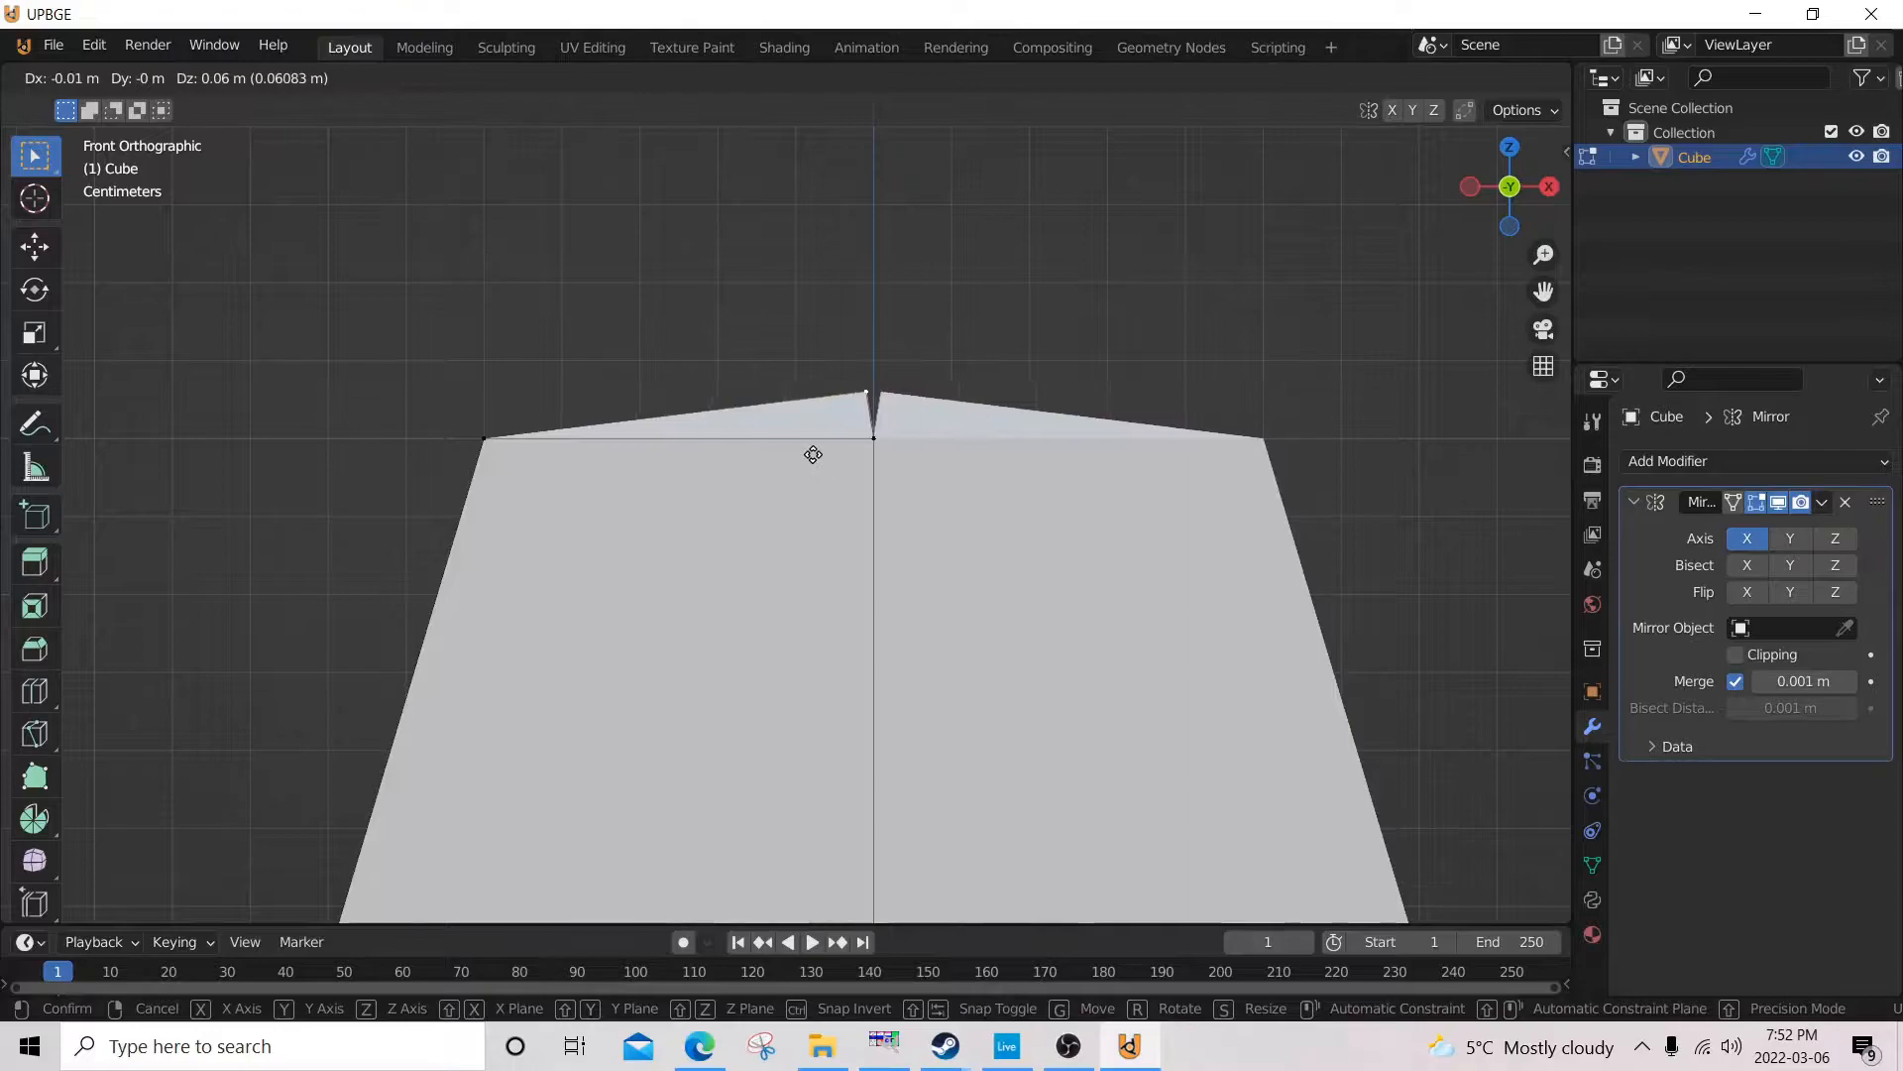
key(z)
click(821, 452)
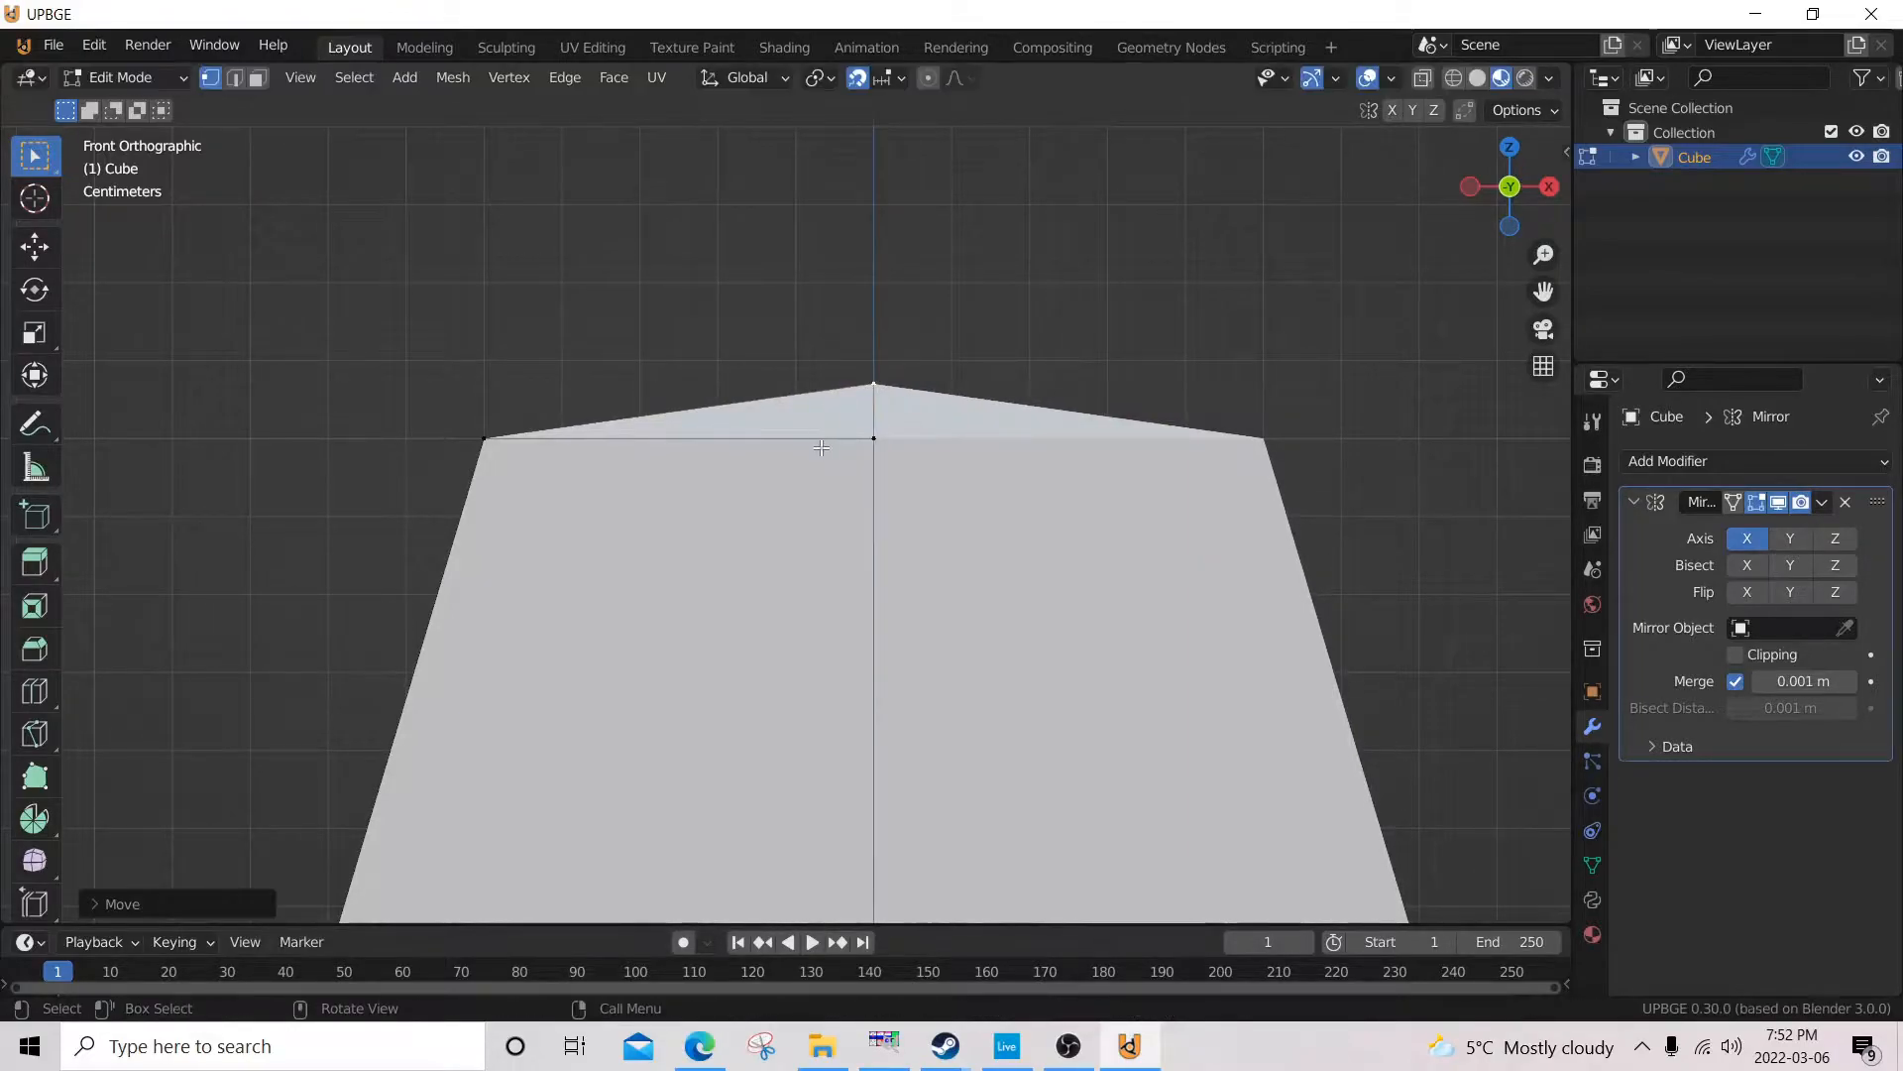
scroll(821, 446, down, 3)
middle_drag(821, 446, 861, 218)
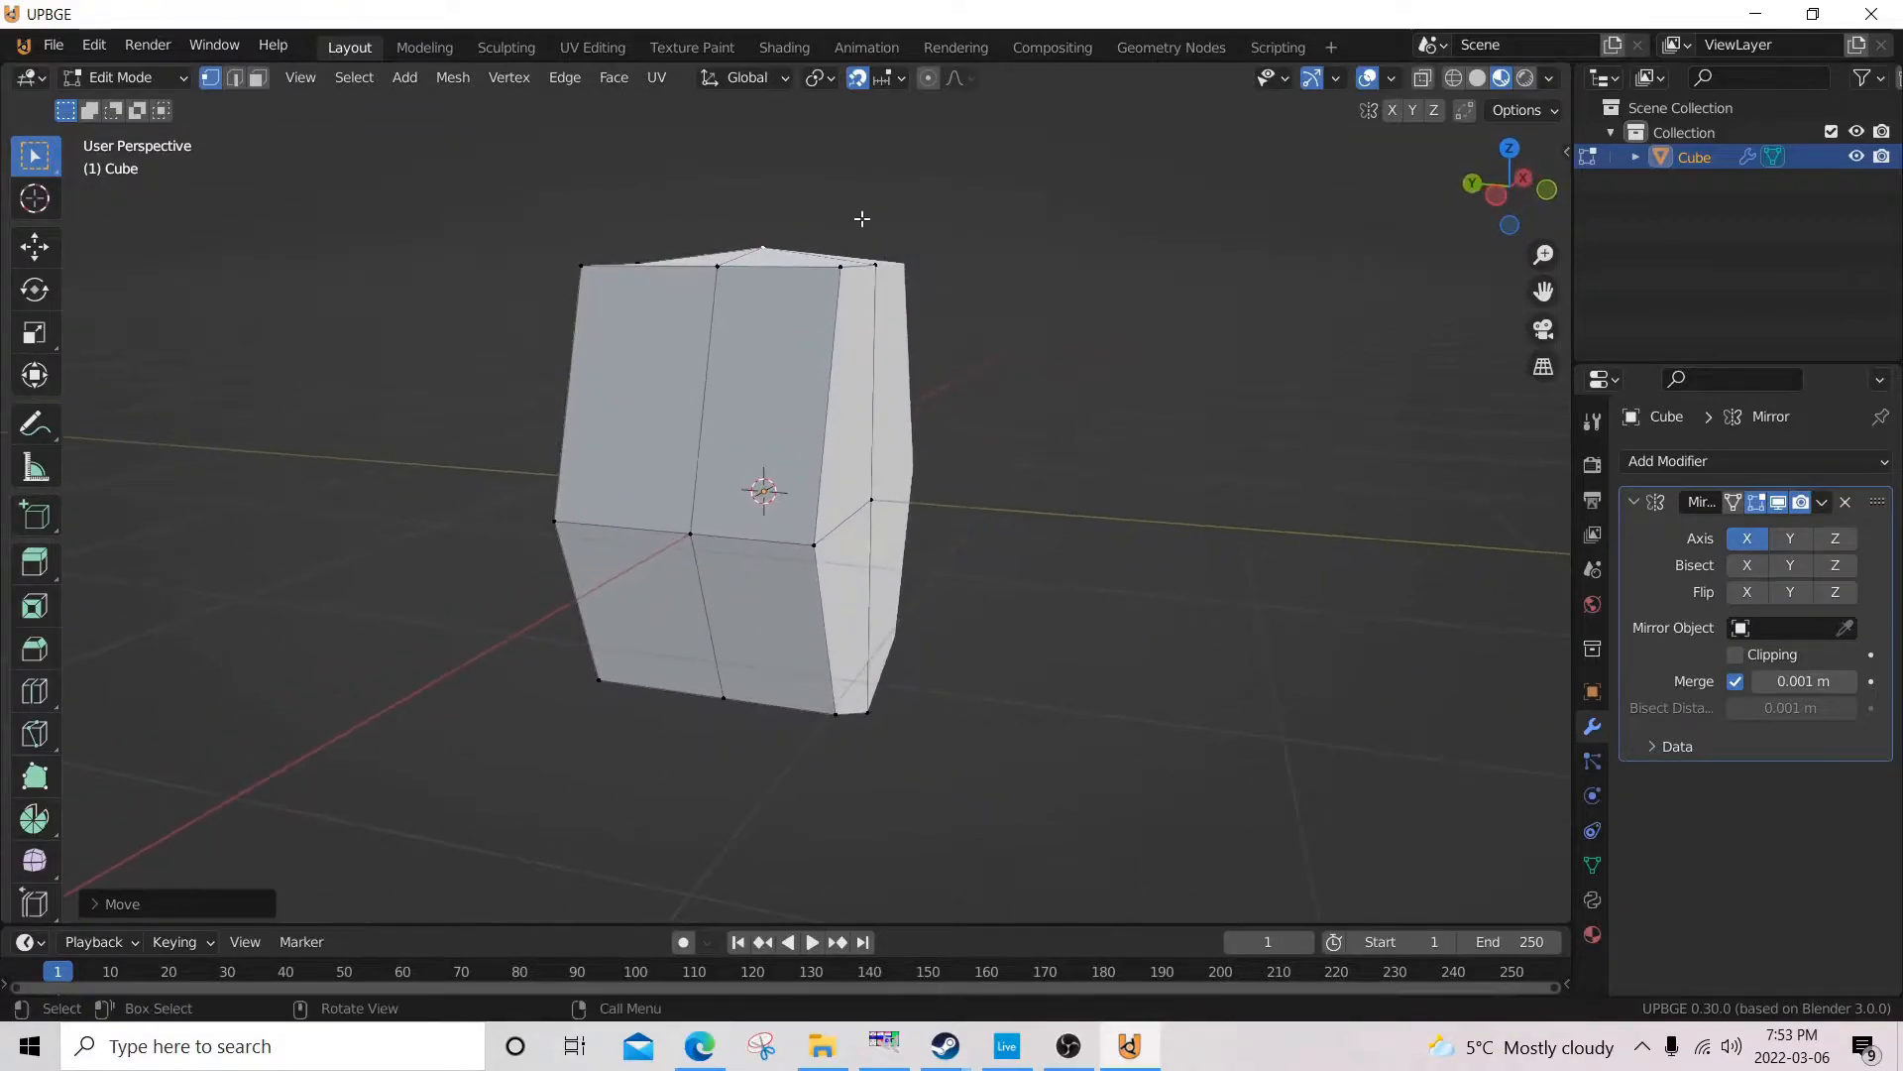
In wireframe shading and the right side view, reshape the bottom back vertices, moving them inward 0.1 m along Y and up 0.3 m.
middle_drag(904, 637, 883, 566)
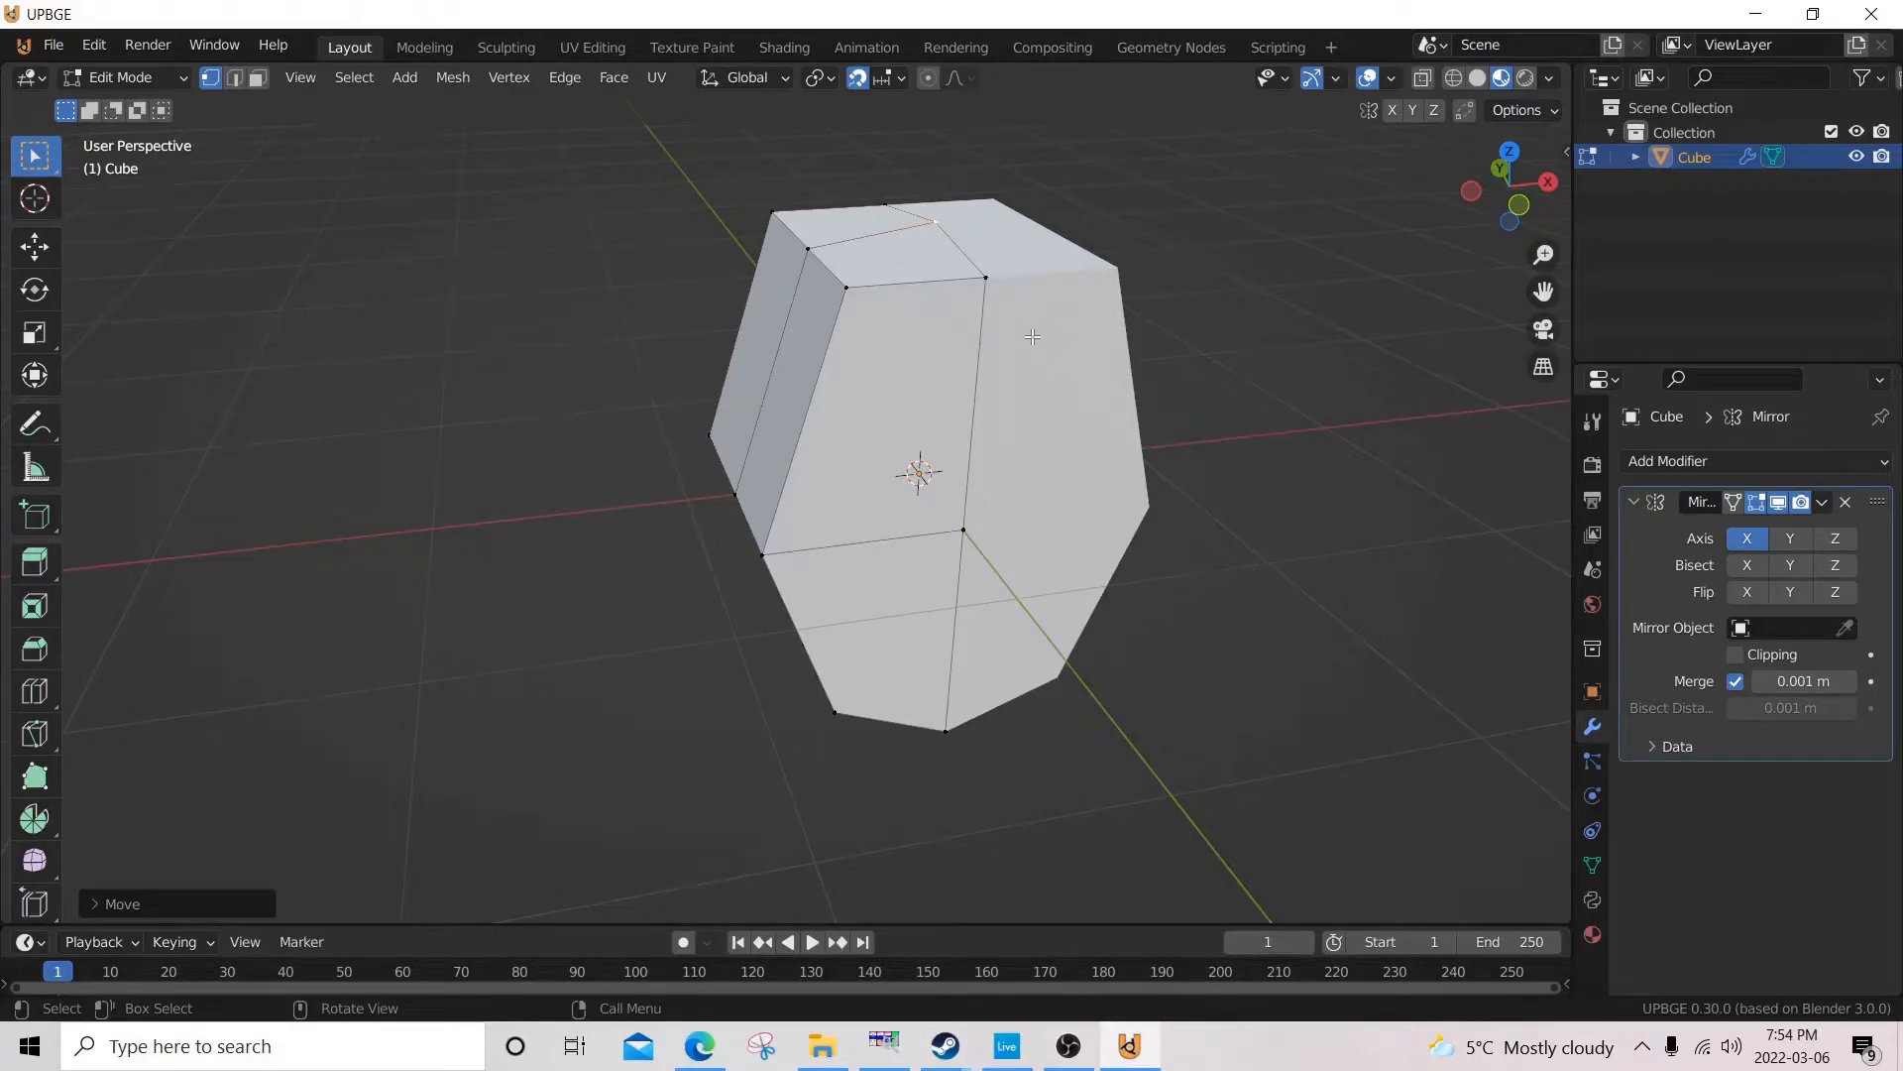
key(KP_3)
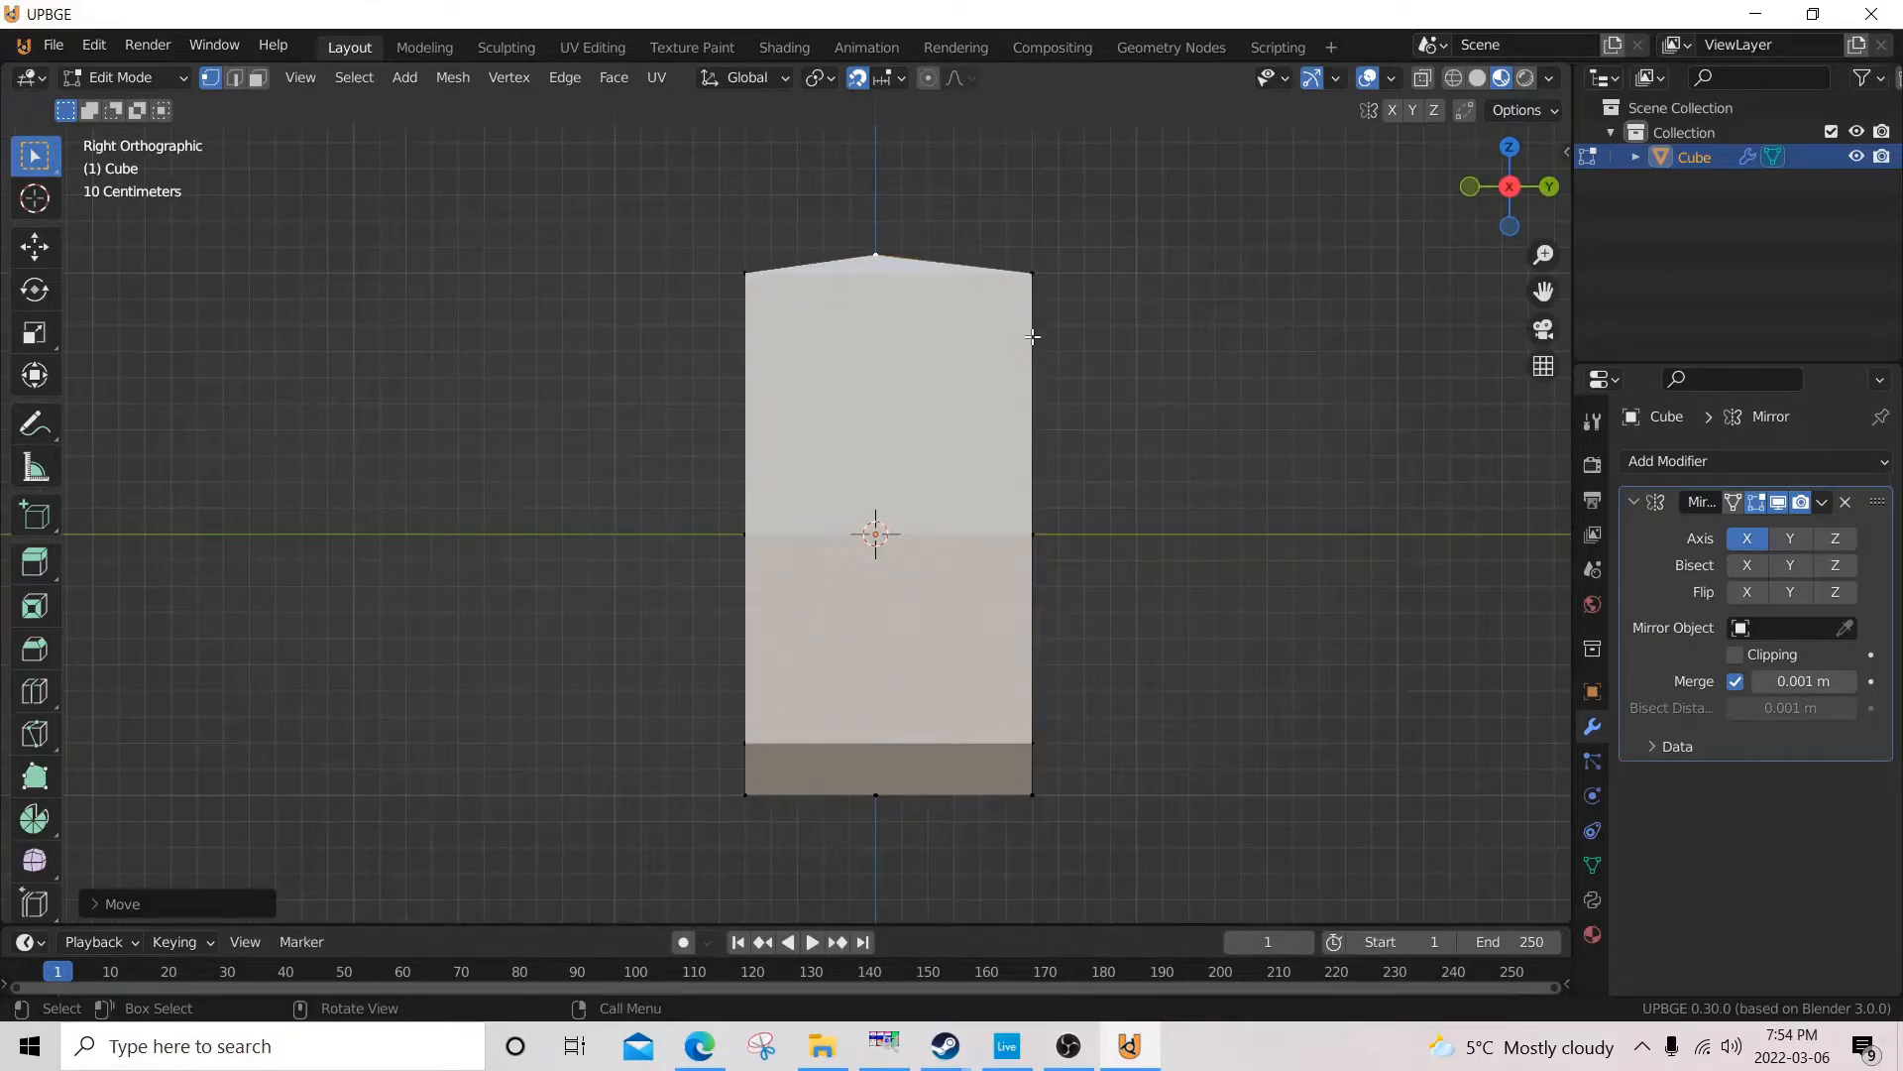
key(z)
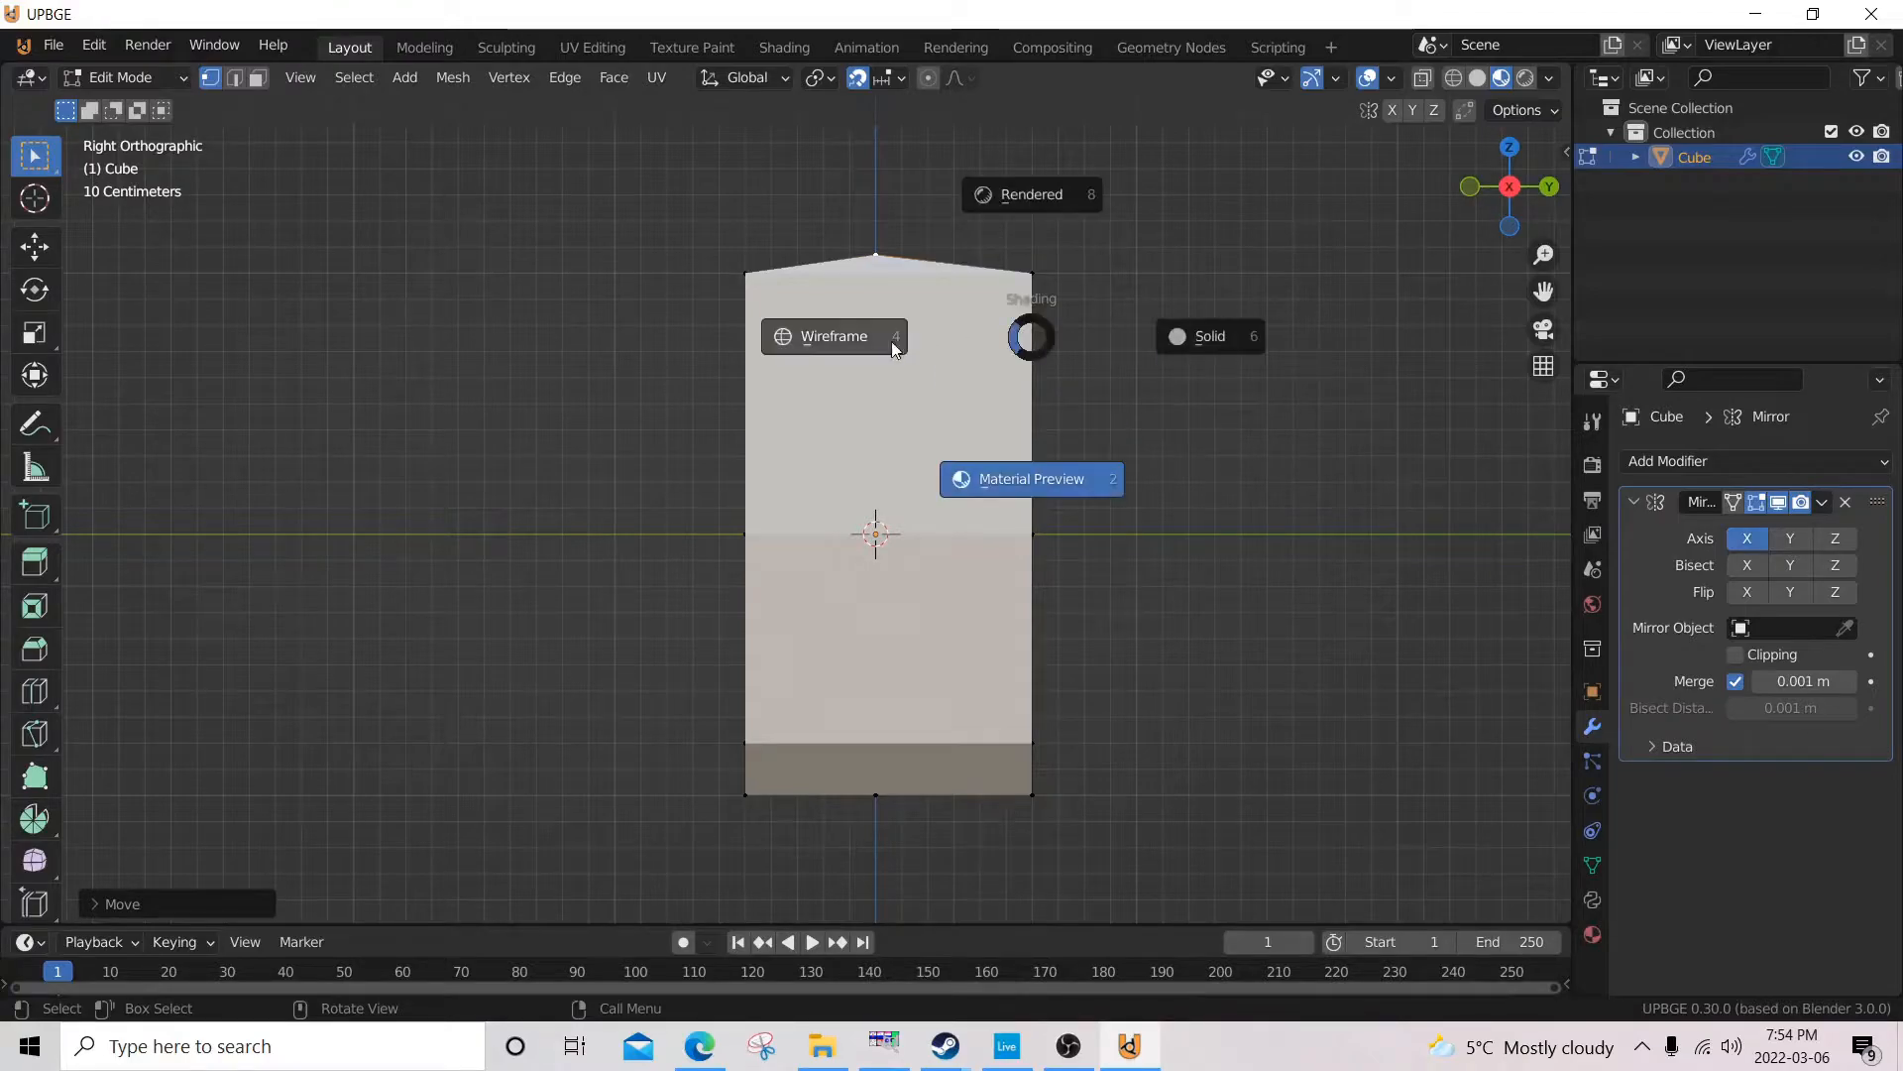
click(823, 331)
shift+middle_drag(1190, 778, 1113, 641)
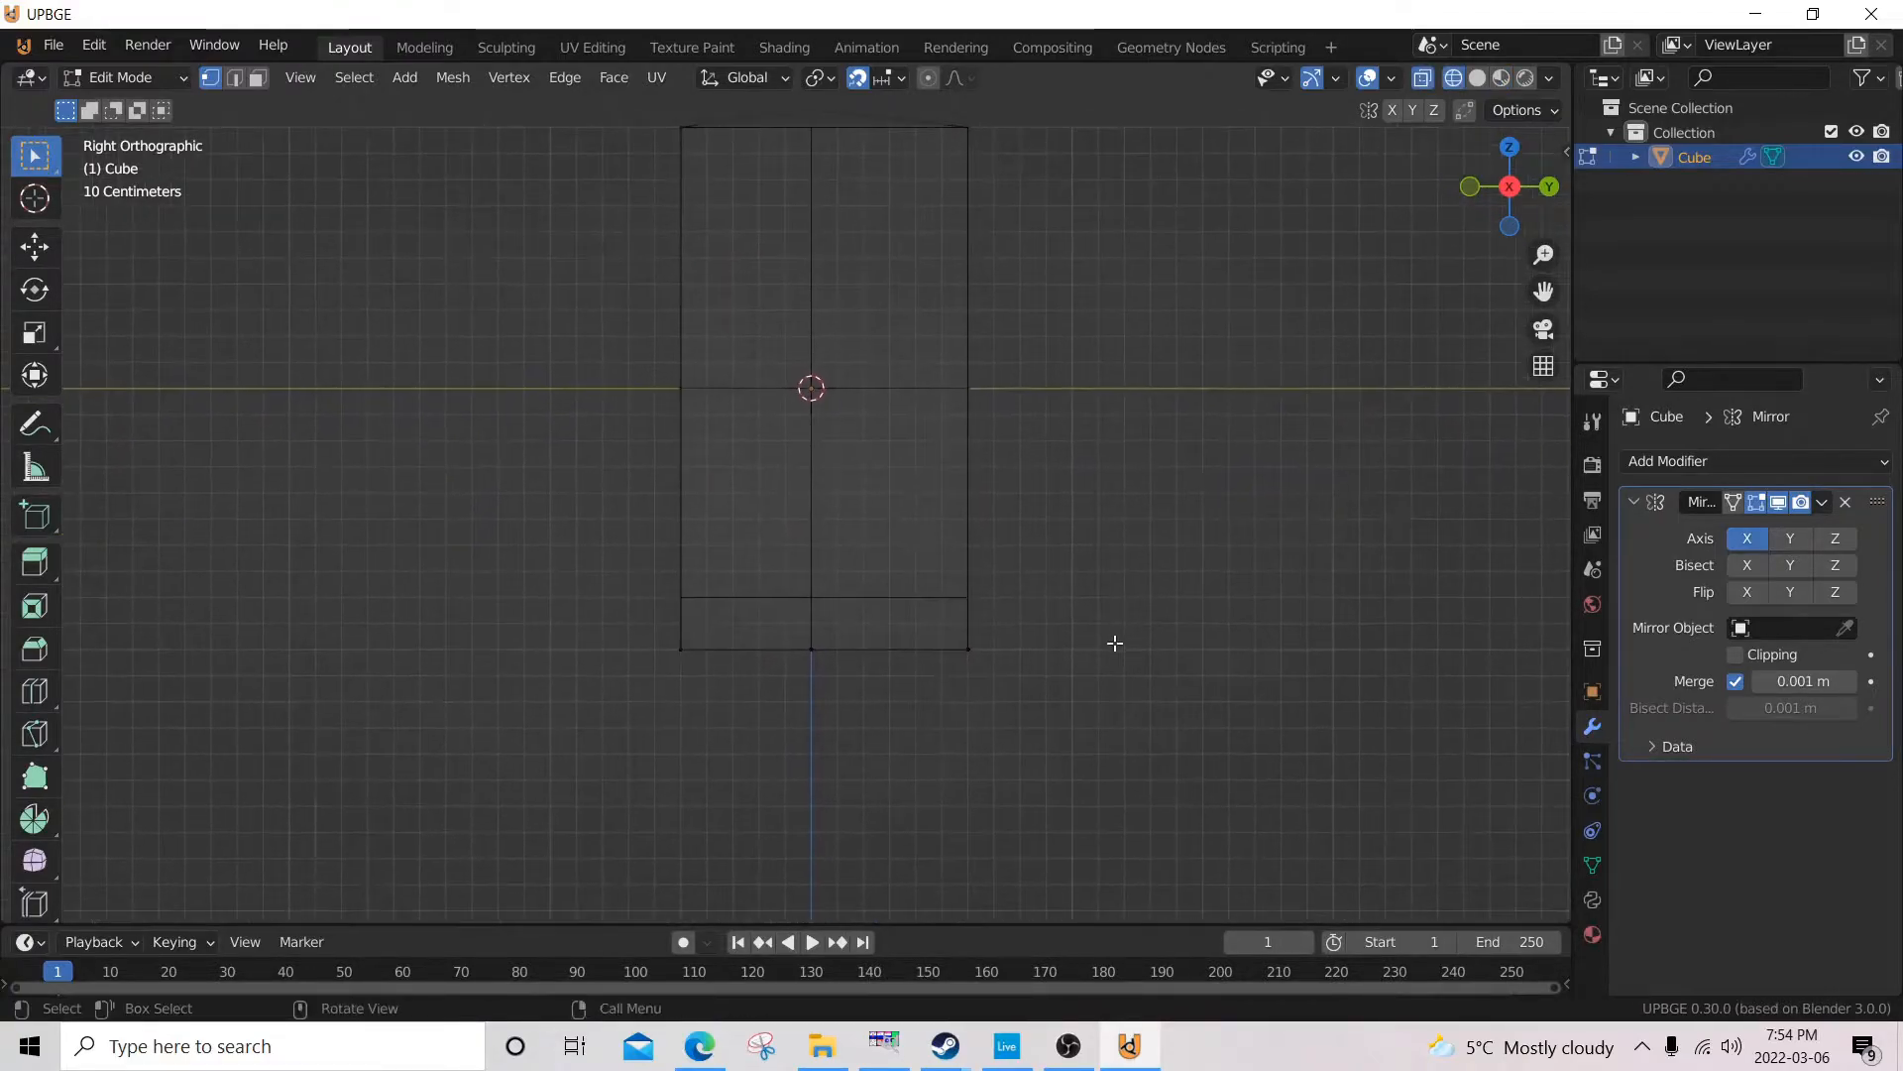
key(b)
drag(1050, 628, 898, 683)
key(g)
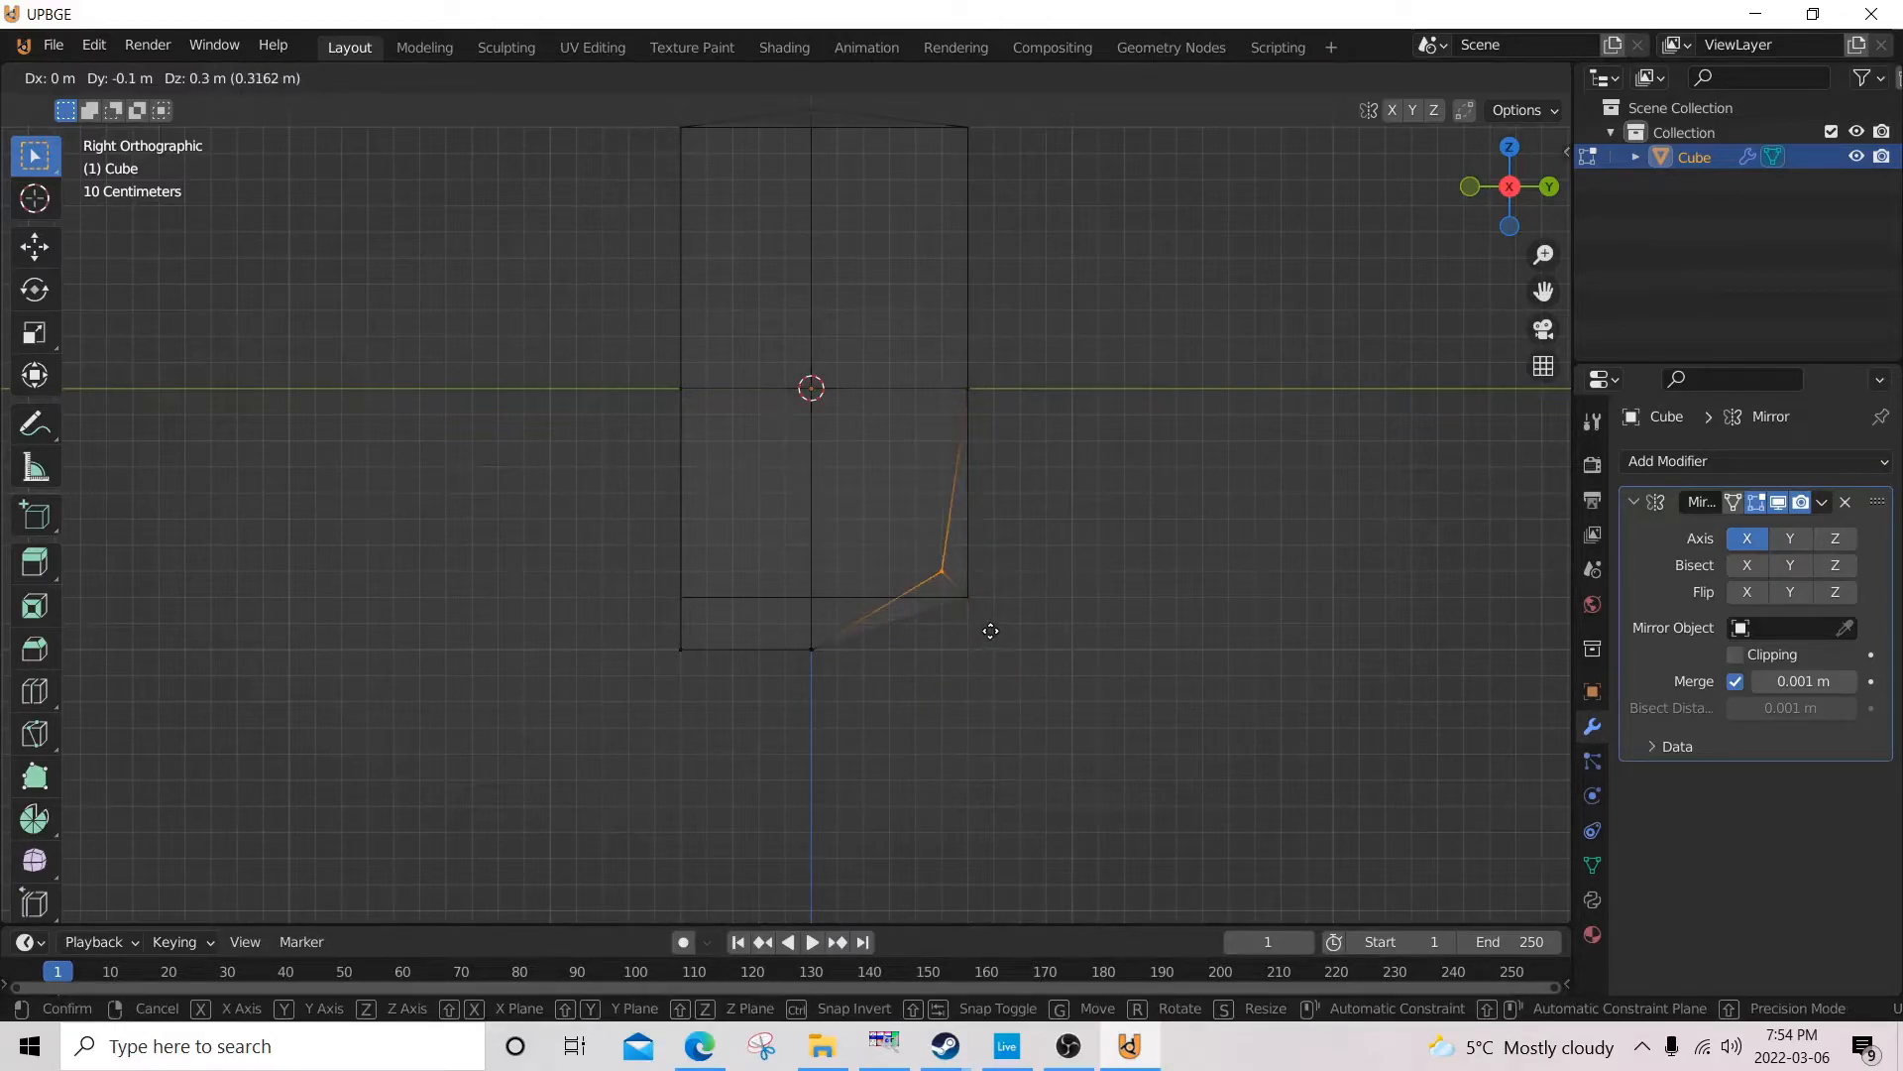
click(1019, 666)
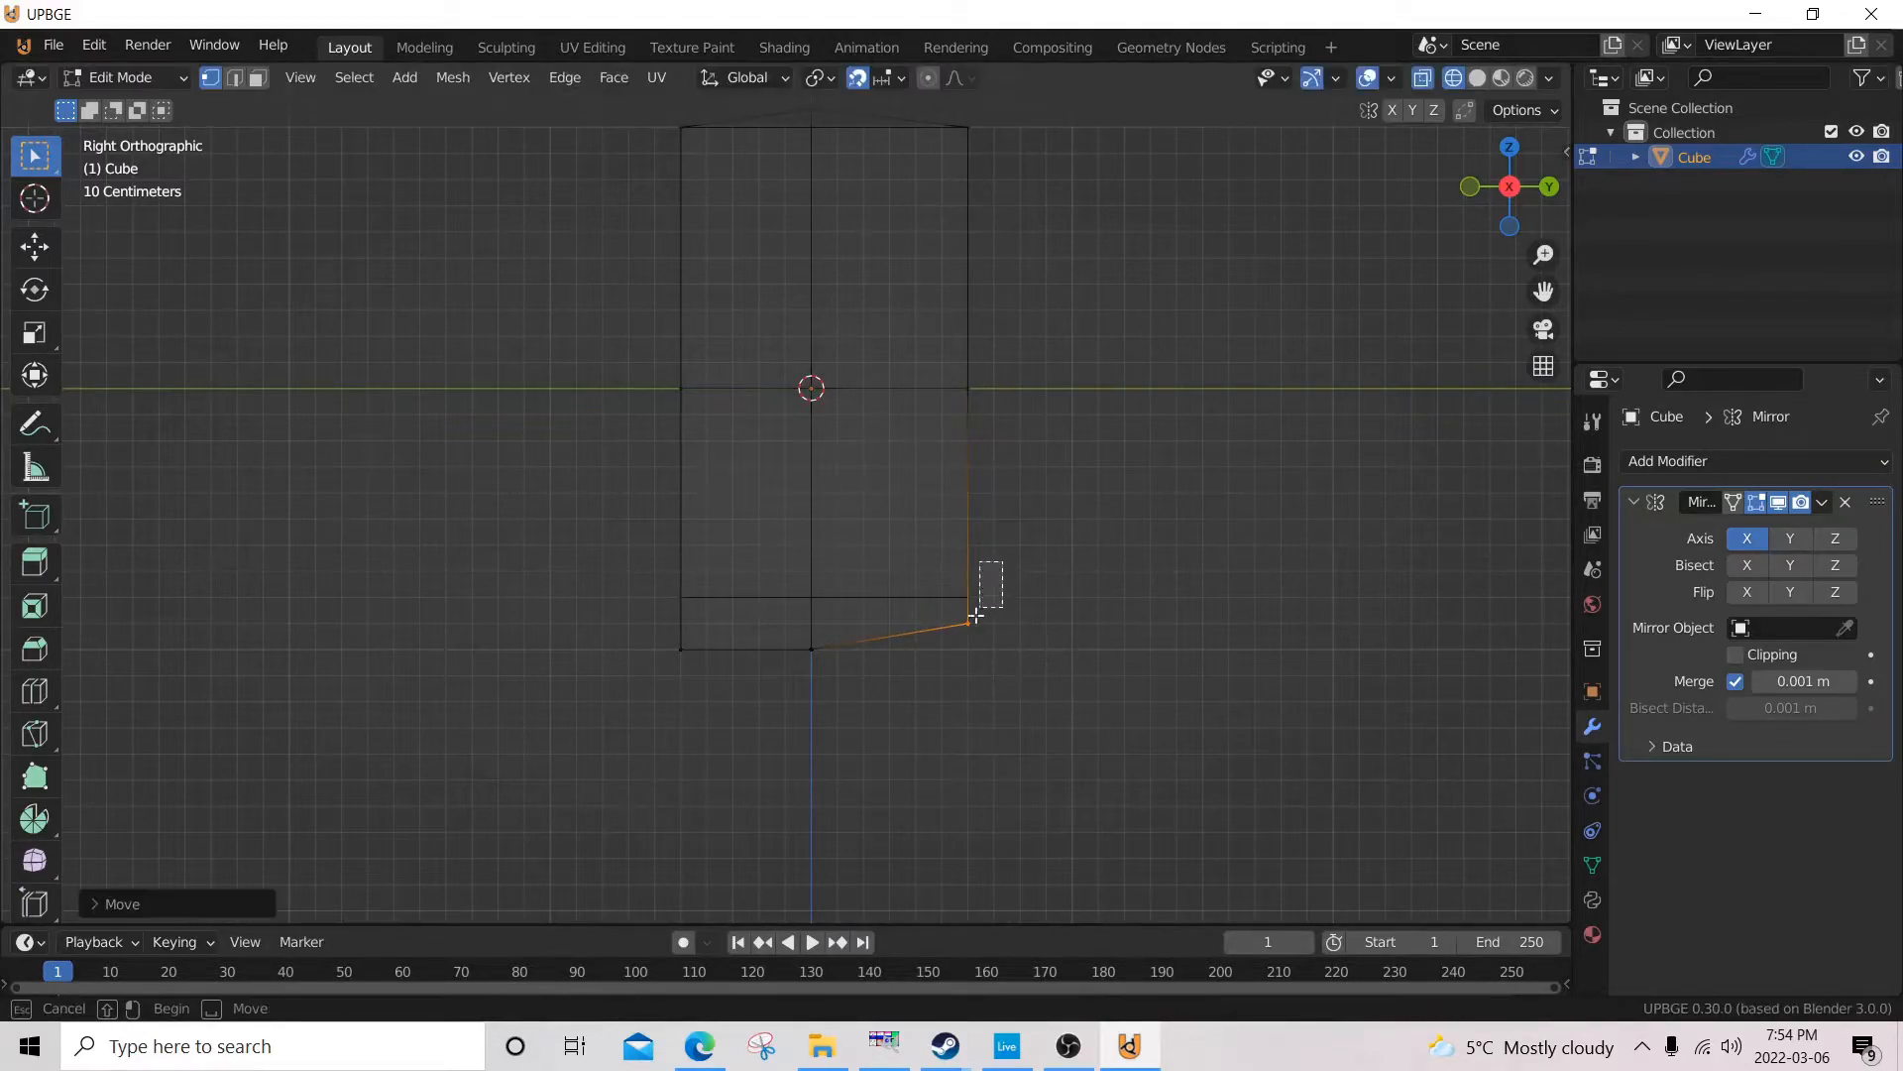
key(g)
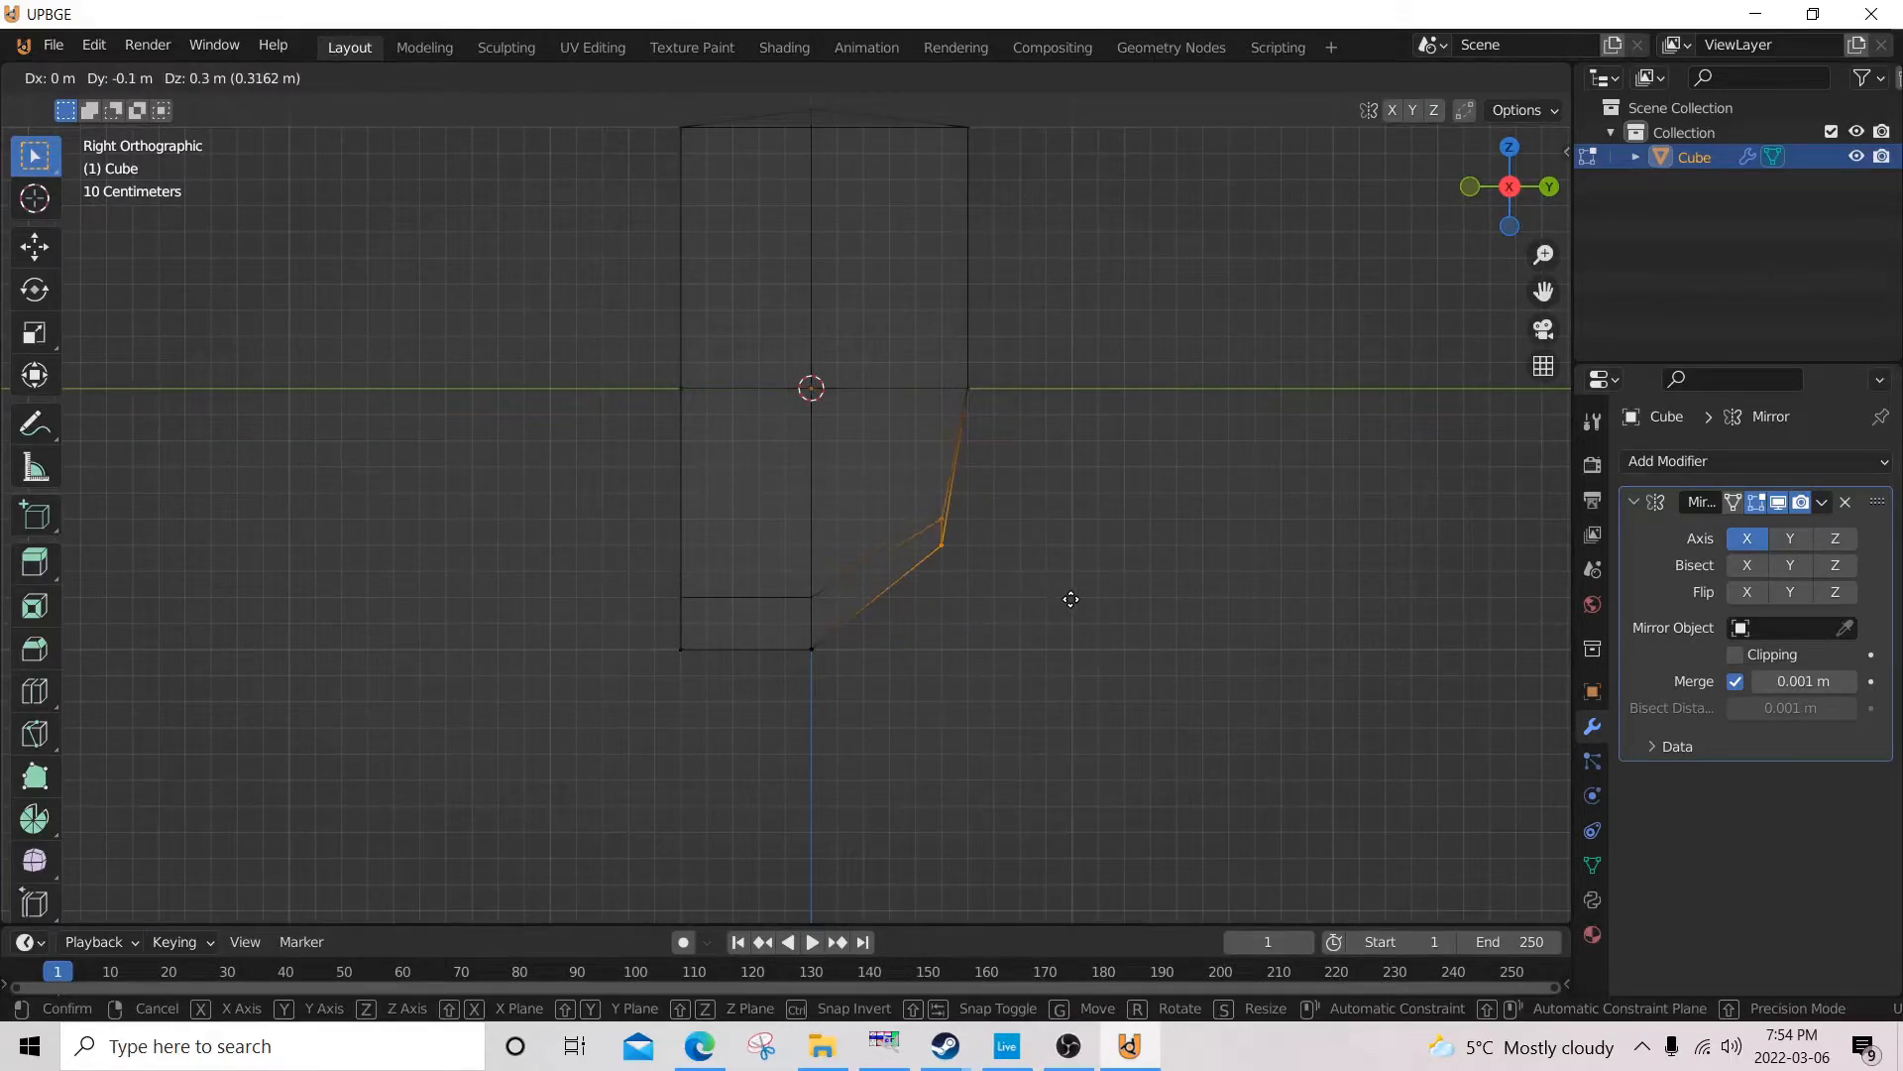
click(1069, 597)
Select the bottom front centre vertex and move it about 0.1 m forward along Y in the right side view.
middle_drag(746, 723, 843, 685)
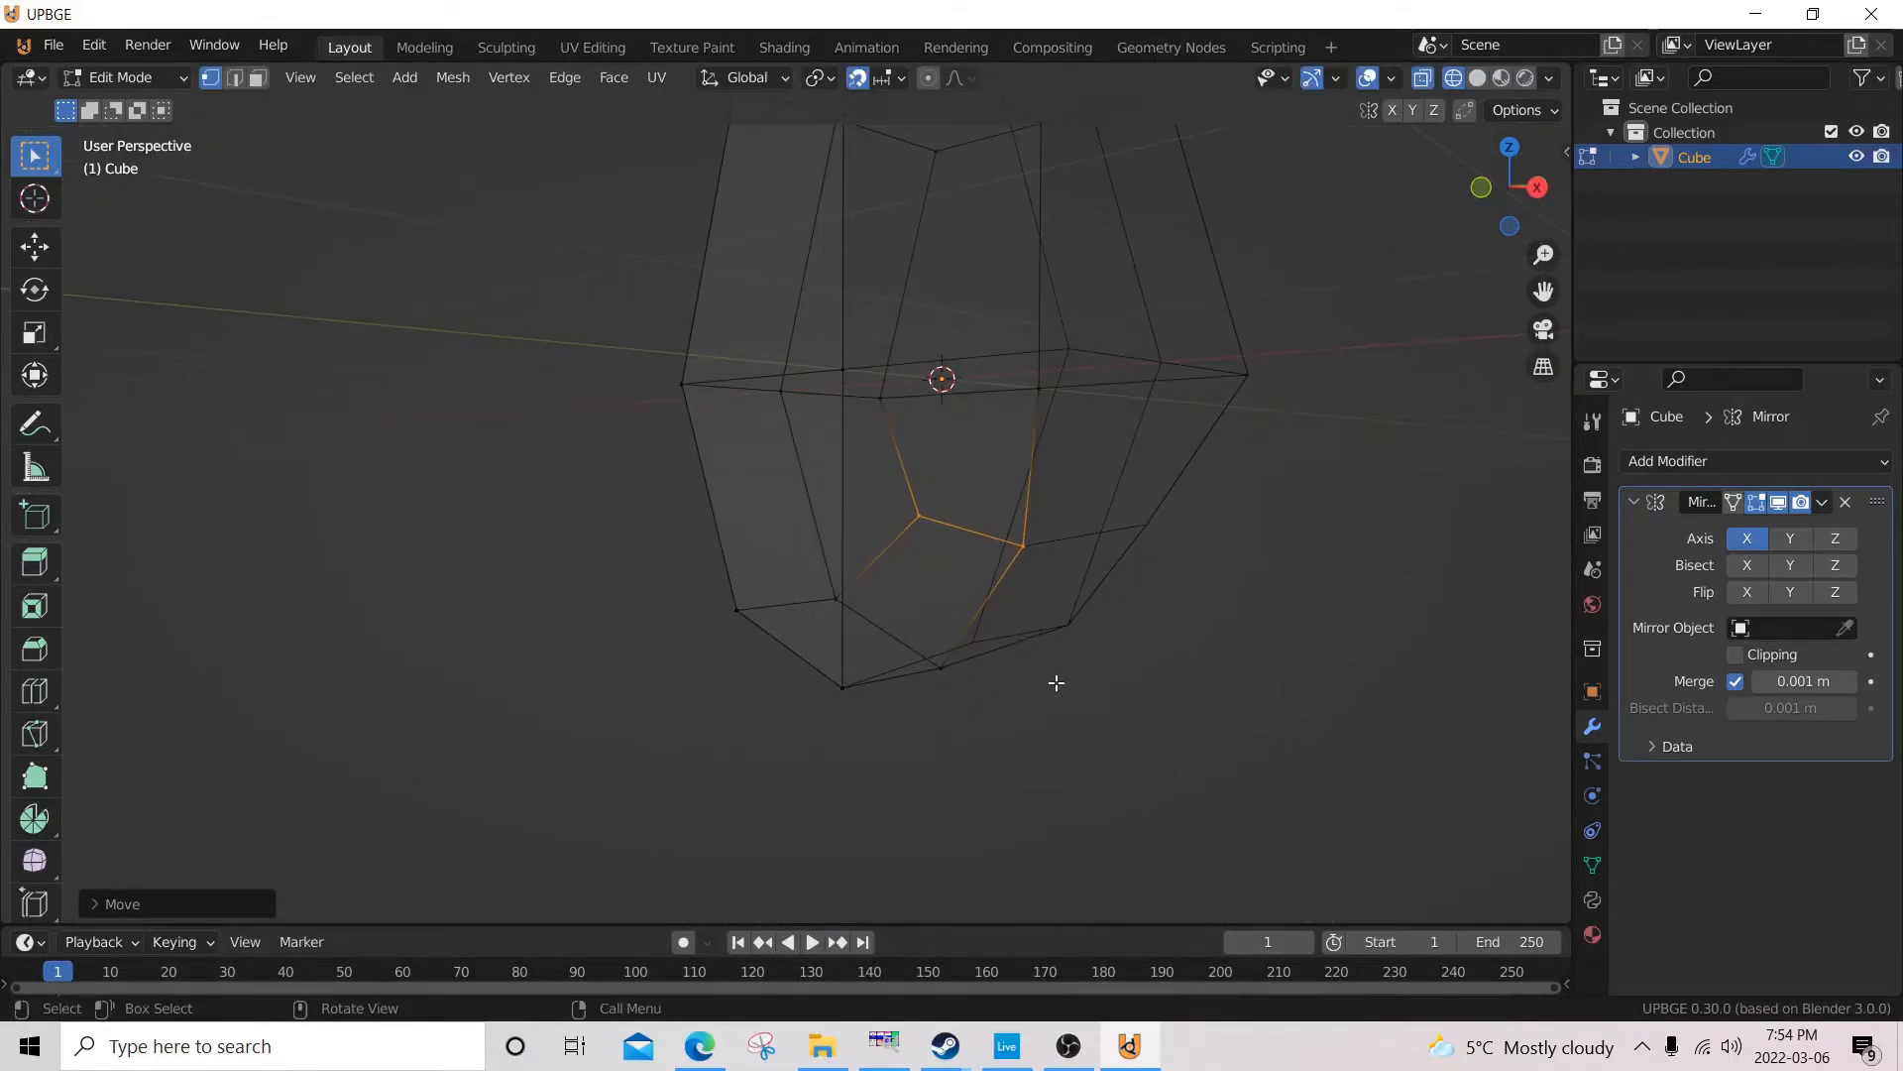
click(841, 674)
key(KP_3)
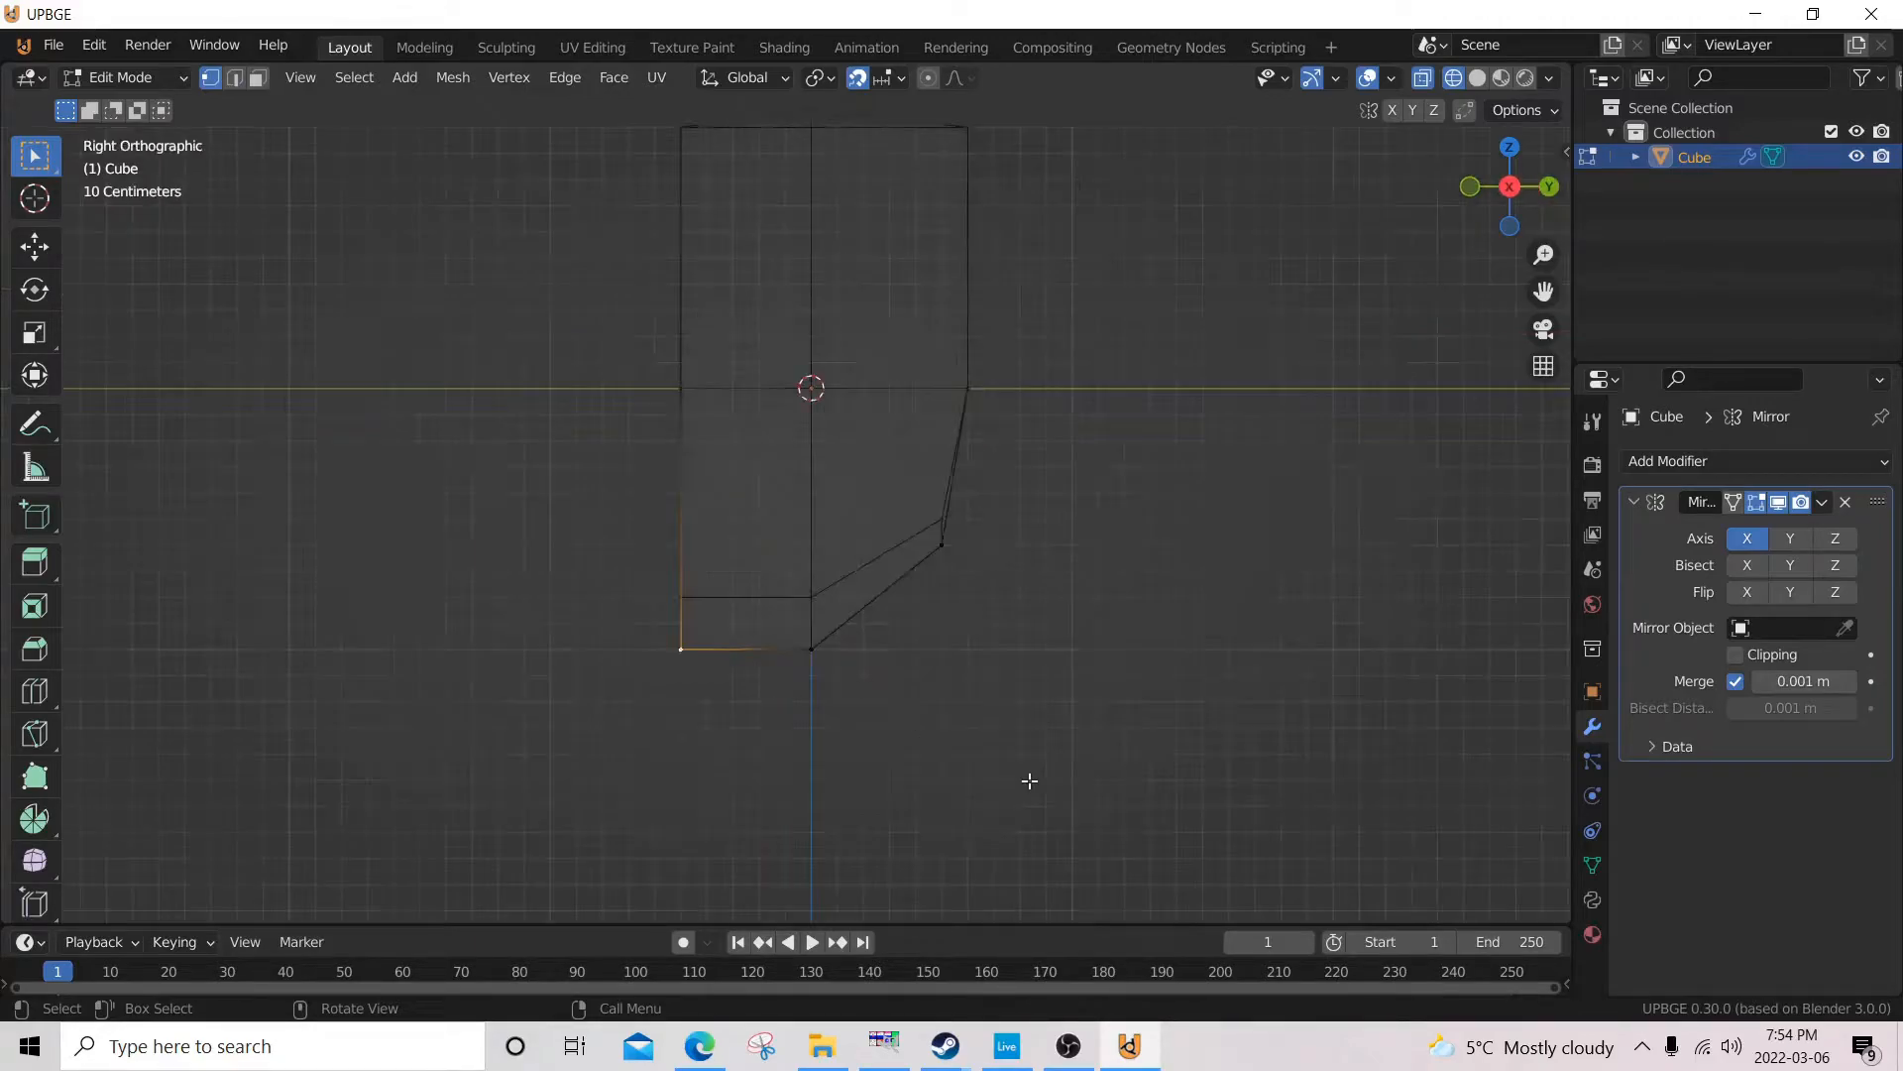
key(g)
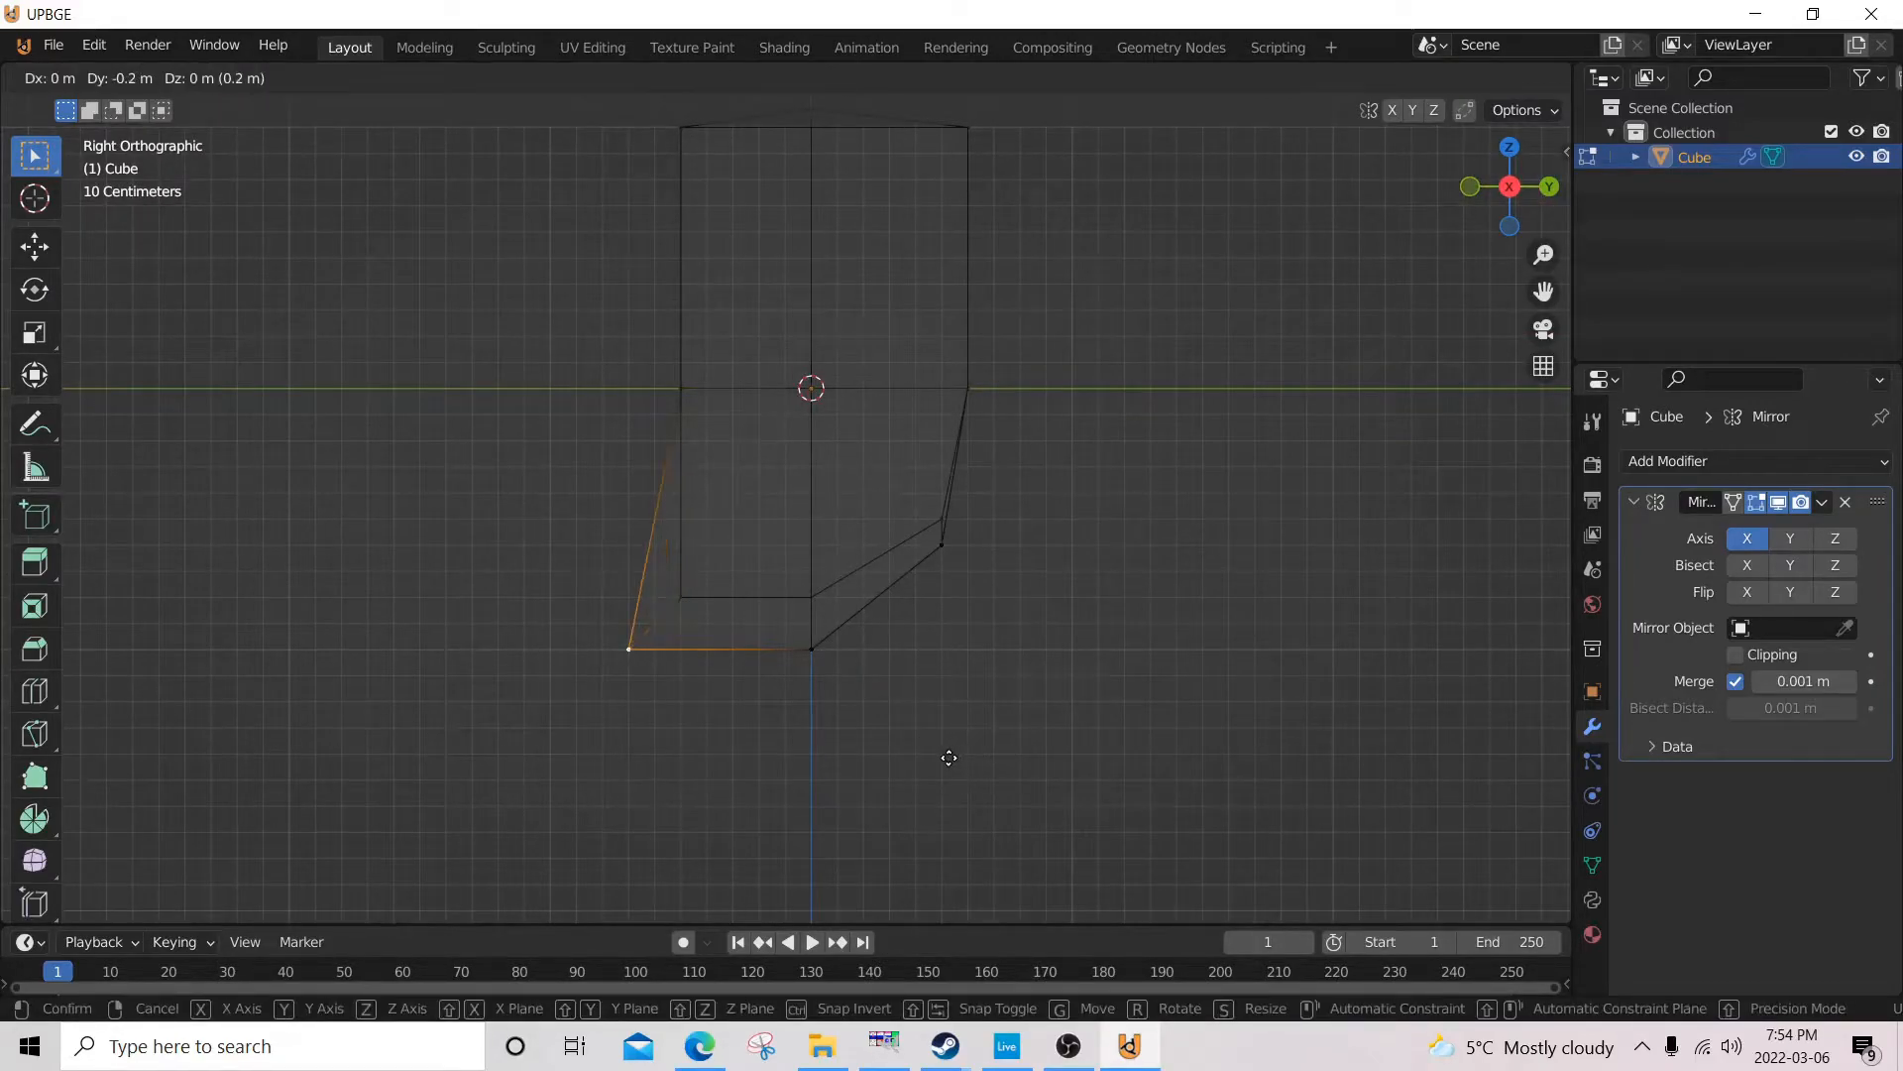
click(958, 758)
Return to material preview shading and move the mid-height outer corner vertices inward 0.1 m along X in the top view.
mouse_move(852, 665)
middle_down()
mouse_move(1096, 680)
mouse_move(1101, 642)
mouse_move(1130, 637)
mouse_move(923, 642)
mouse_move(761, 531)
mouse_move(885, 556)
mouse_move(1177, 531)
mouse_move(874, 594)
mouse_move(839, 527)
mouse_move(841, 458)
mouse_move(883, 489)
mouse_move(878, 466)
mouse_move(902, 453)
mouse_move(814, 475)
mouse_move(810, 516)
middle_up()
key(z)
click(1143, 713)
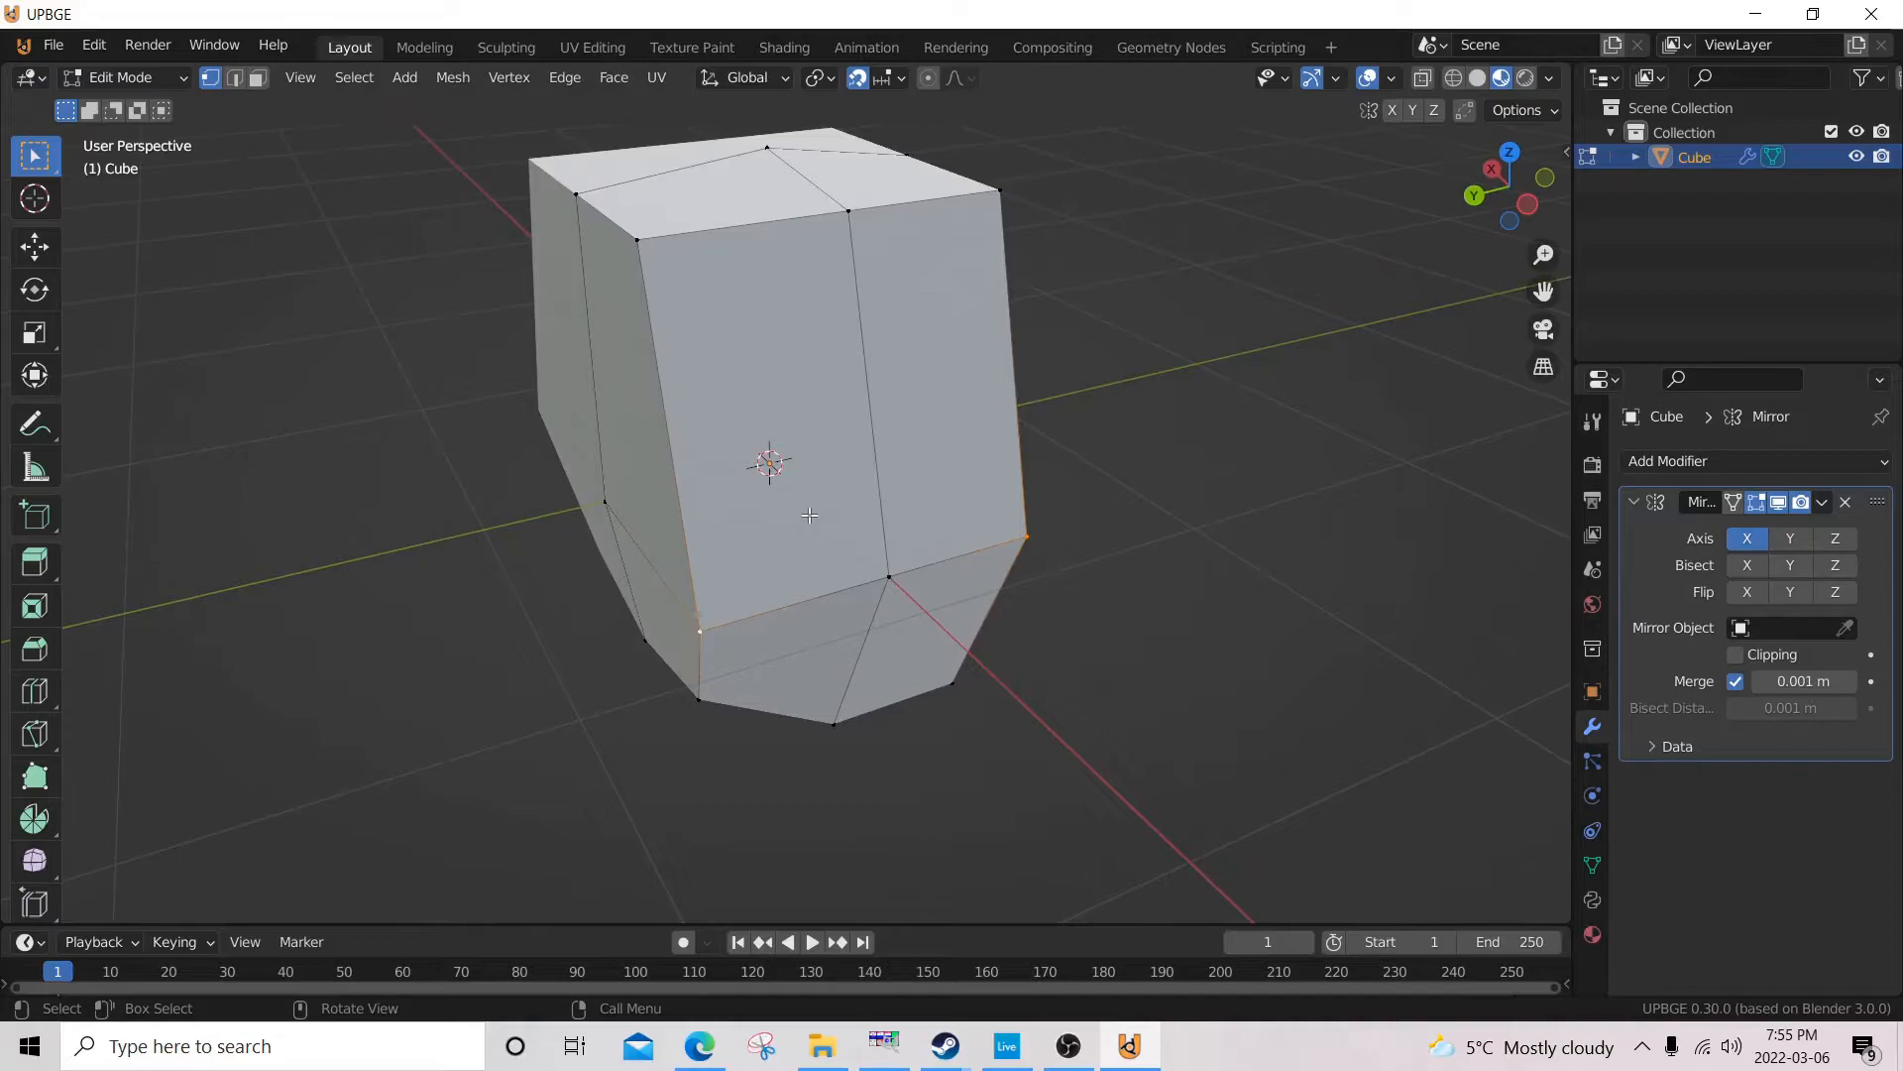
key(KP_7)
key(g)
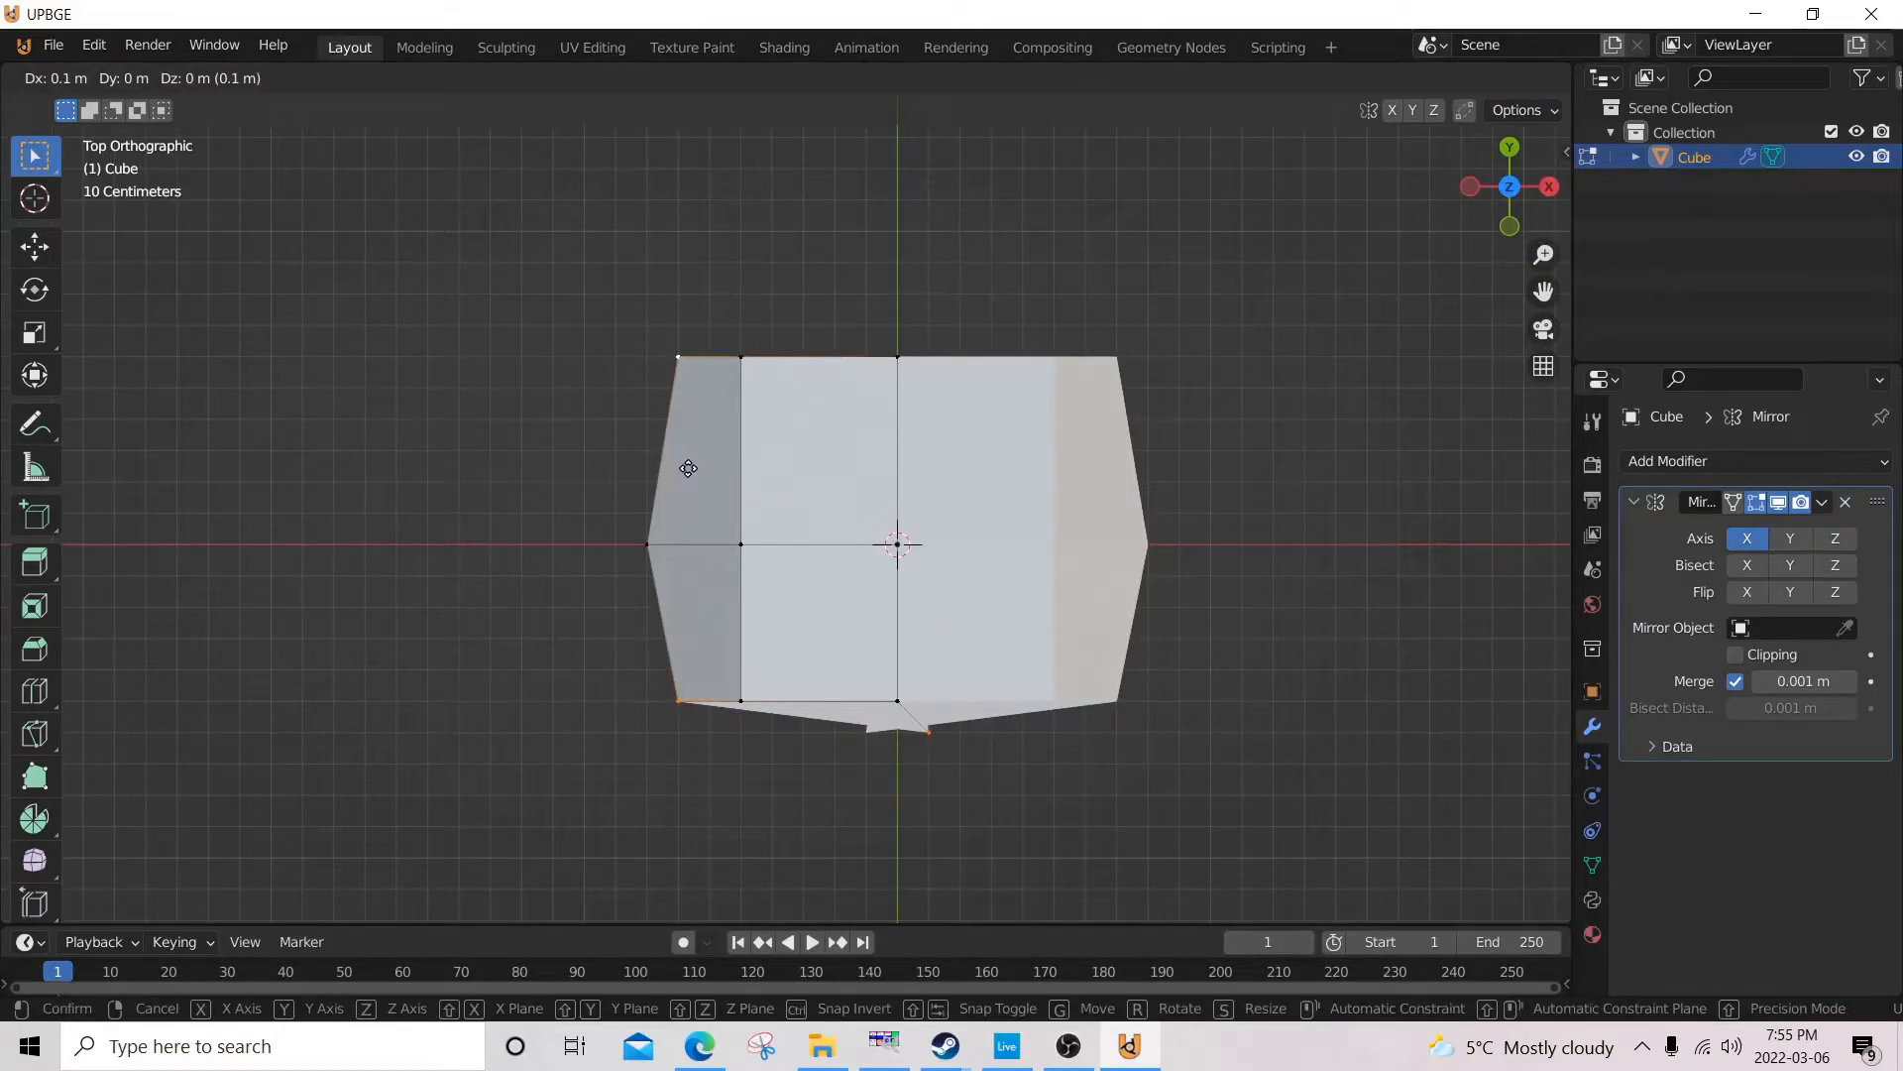
click(688, 468)
Scale the selected mid-height corner vertices to 0.9 along Y.
middle_drag(685, 600, 935, 504)
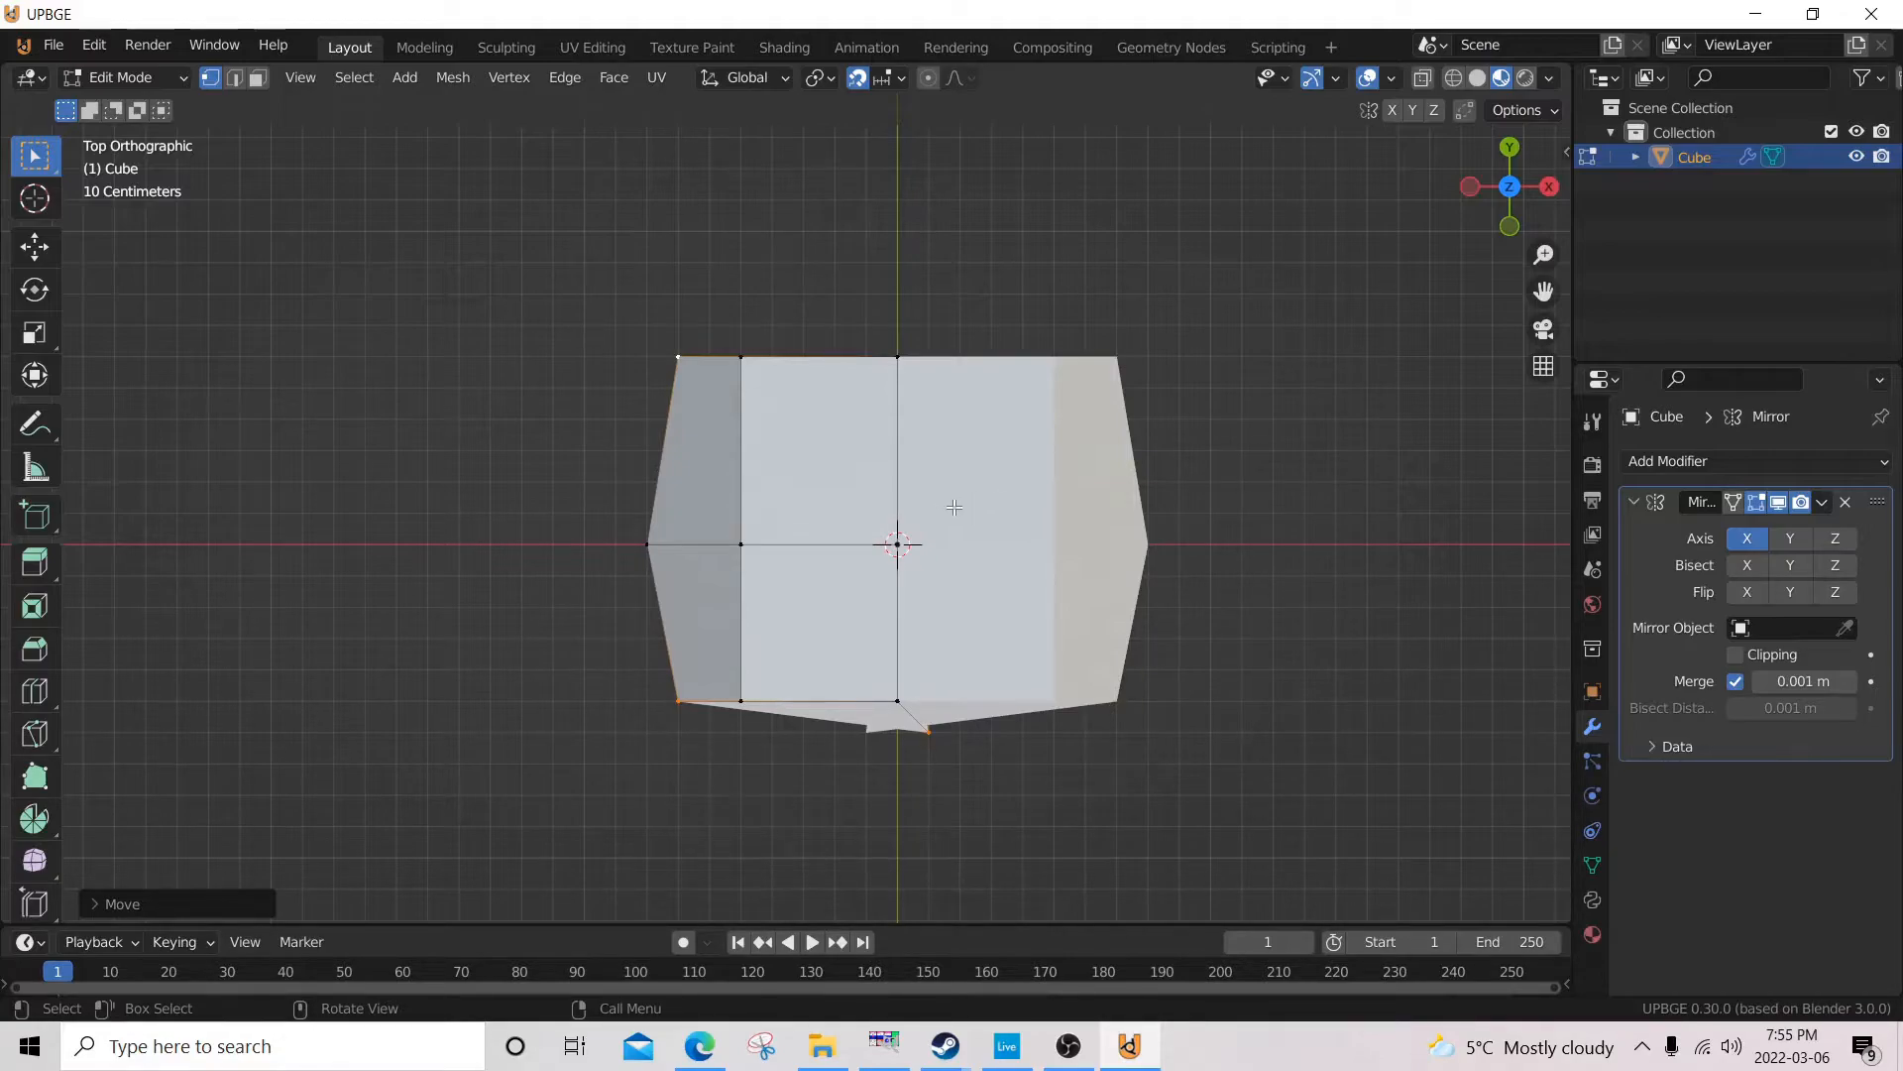
key(s)
key(y)
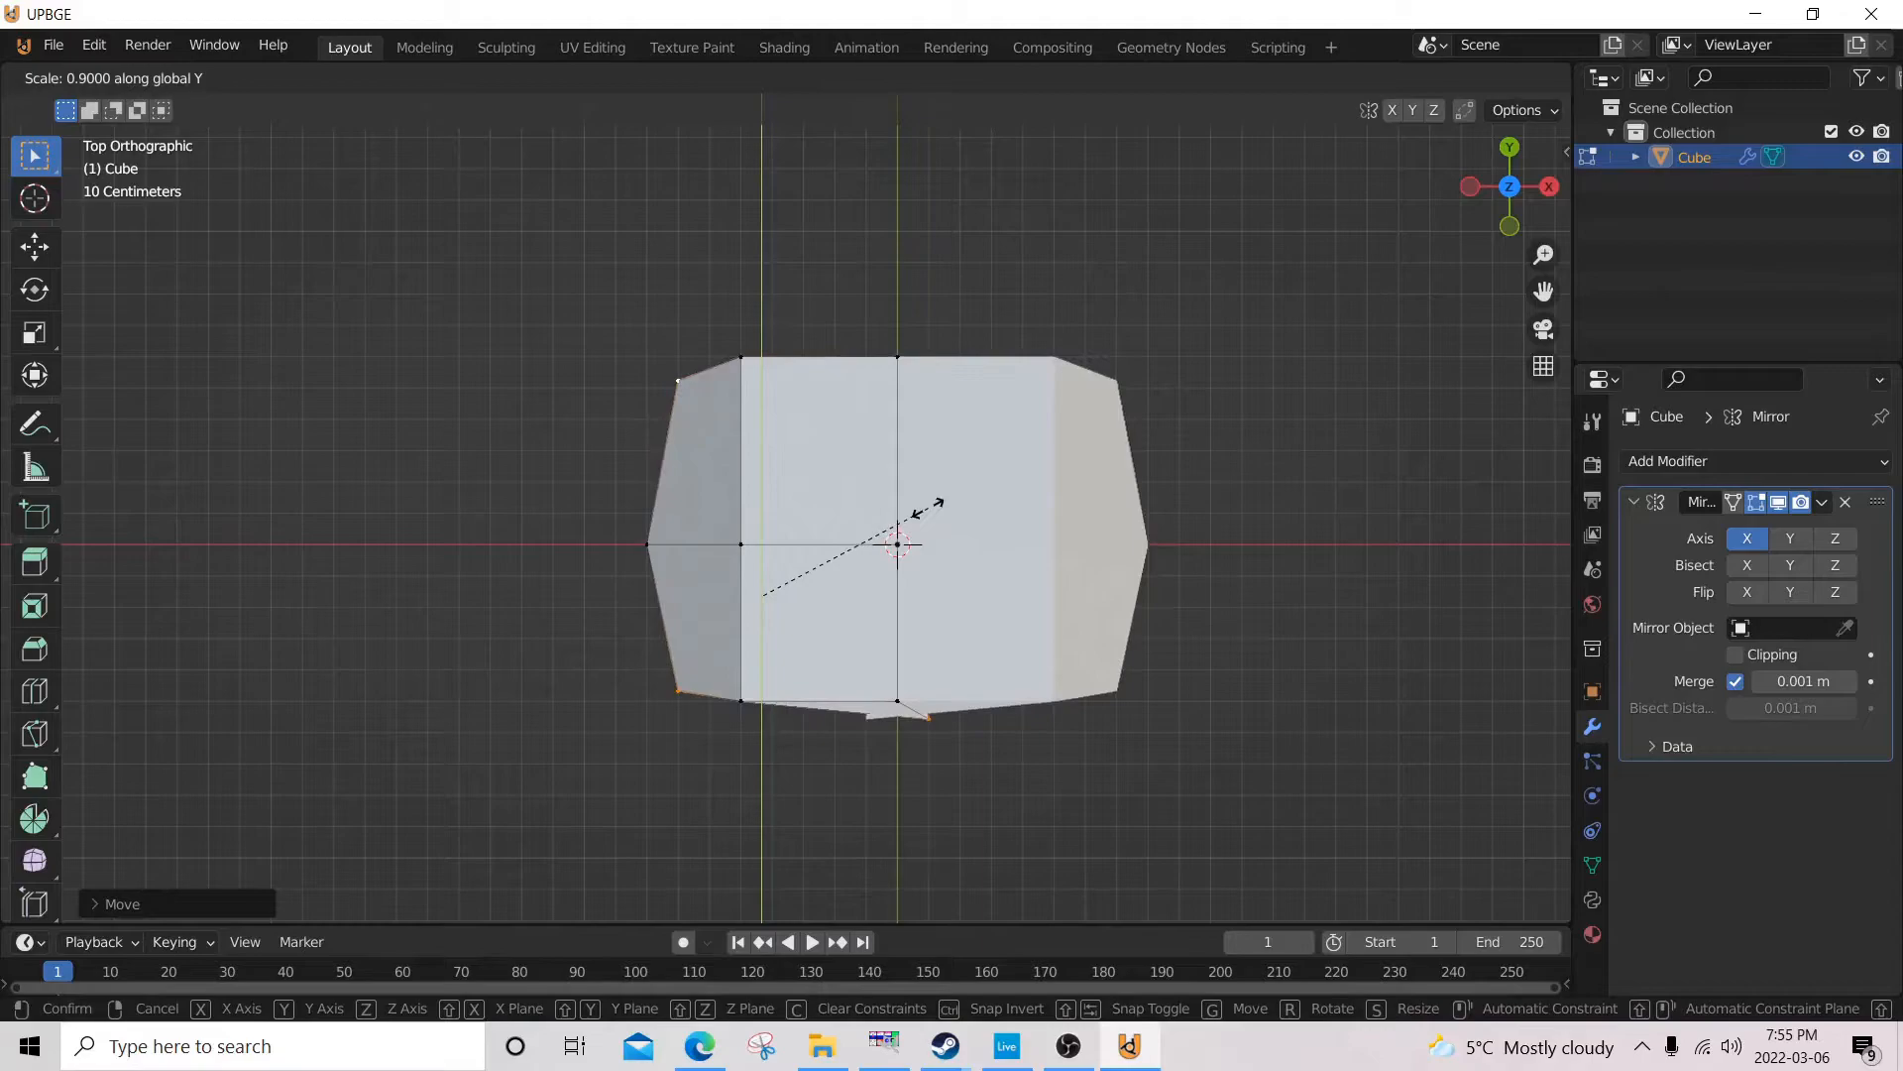
click(905, 514)
Select the outer front and back corner vertices of the top face and scale them inward along Y.
middle_drag(736, 681, 899, 322)
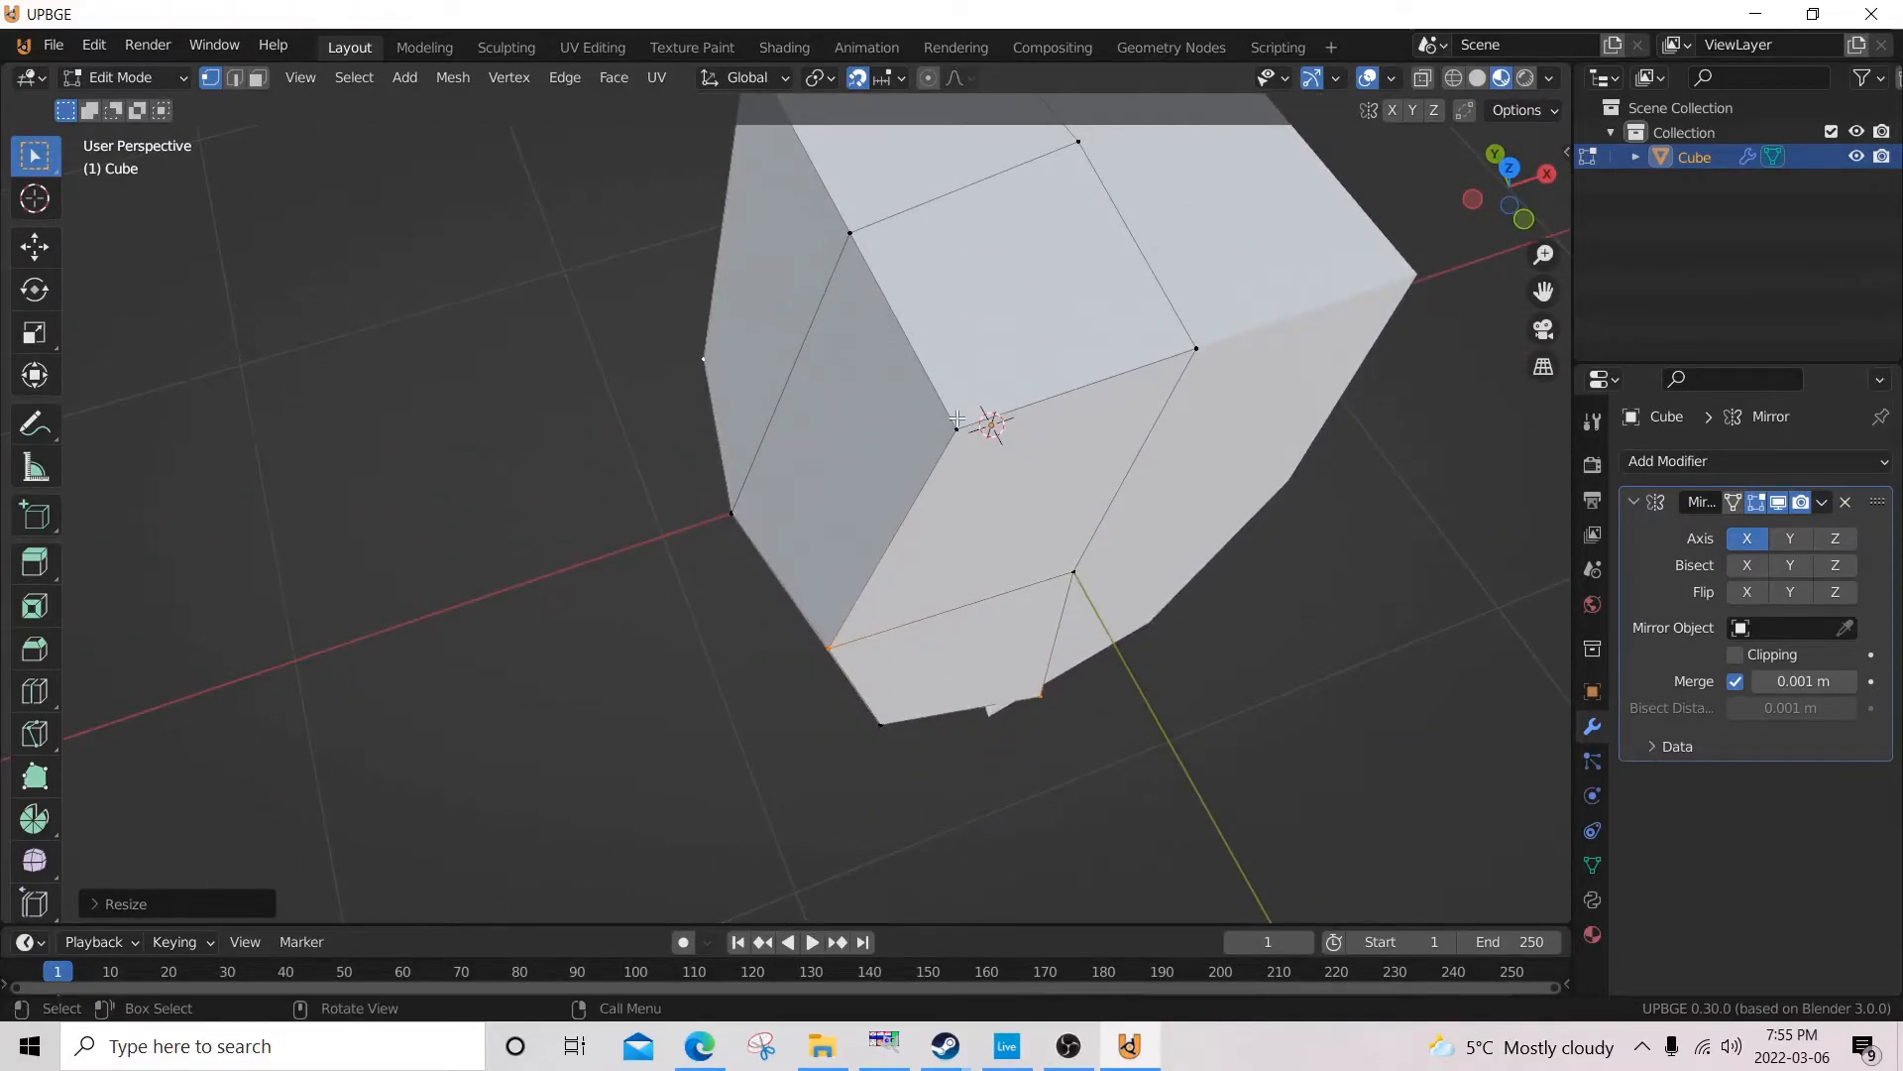
shift+middle_drag(957, 420, 916, 455)
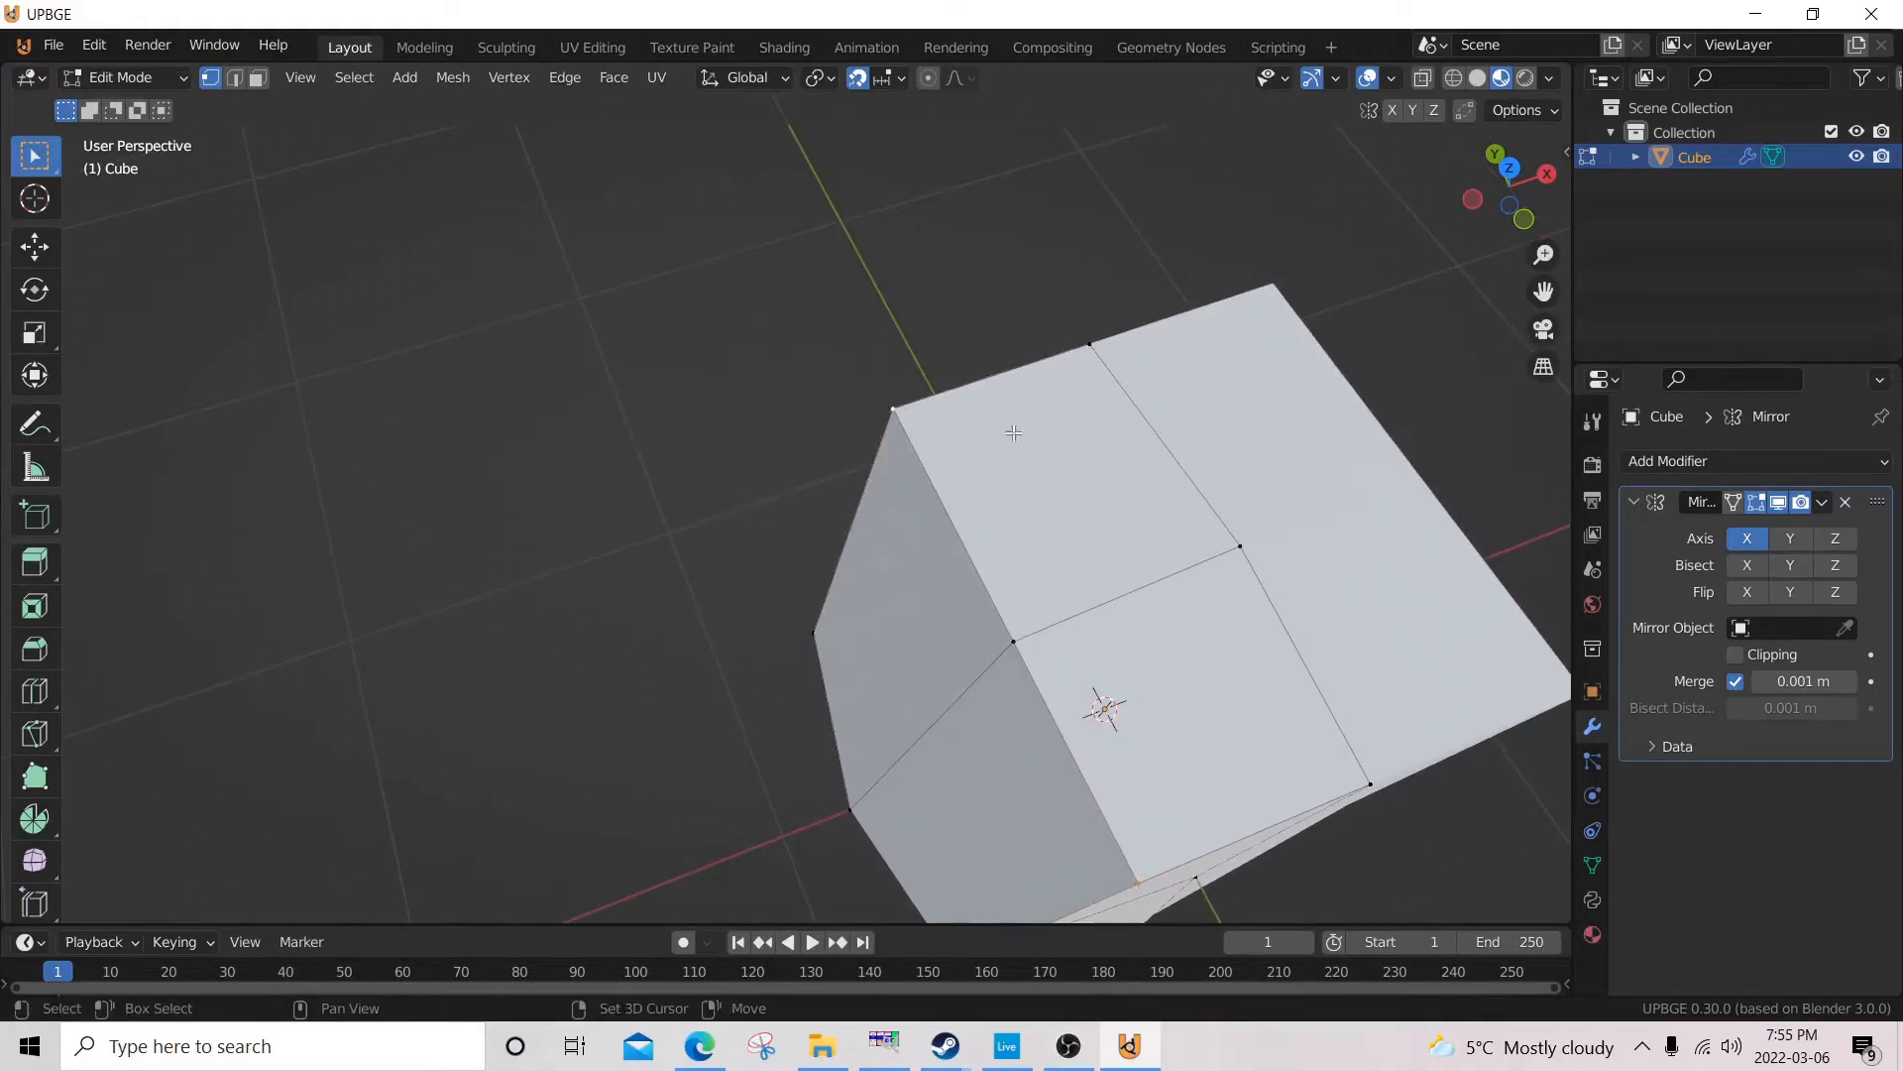
key(ctrl+KP_3)
shift+middle_drag(1252, 426, 1121, 514)
key(s)
key(x)
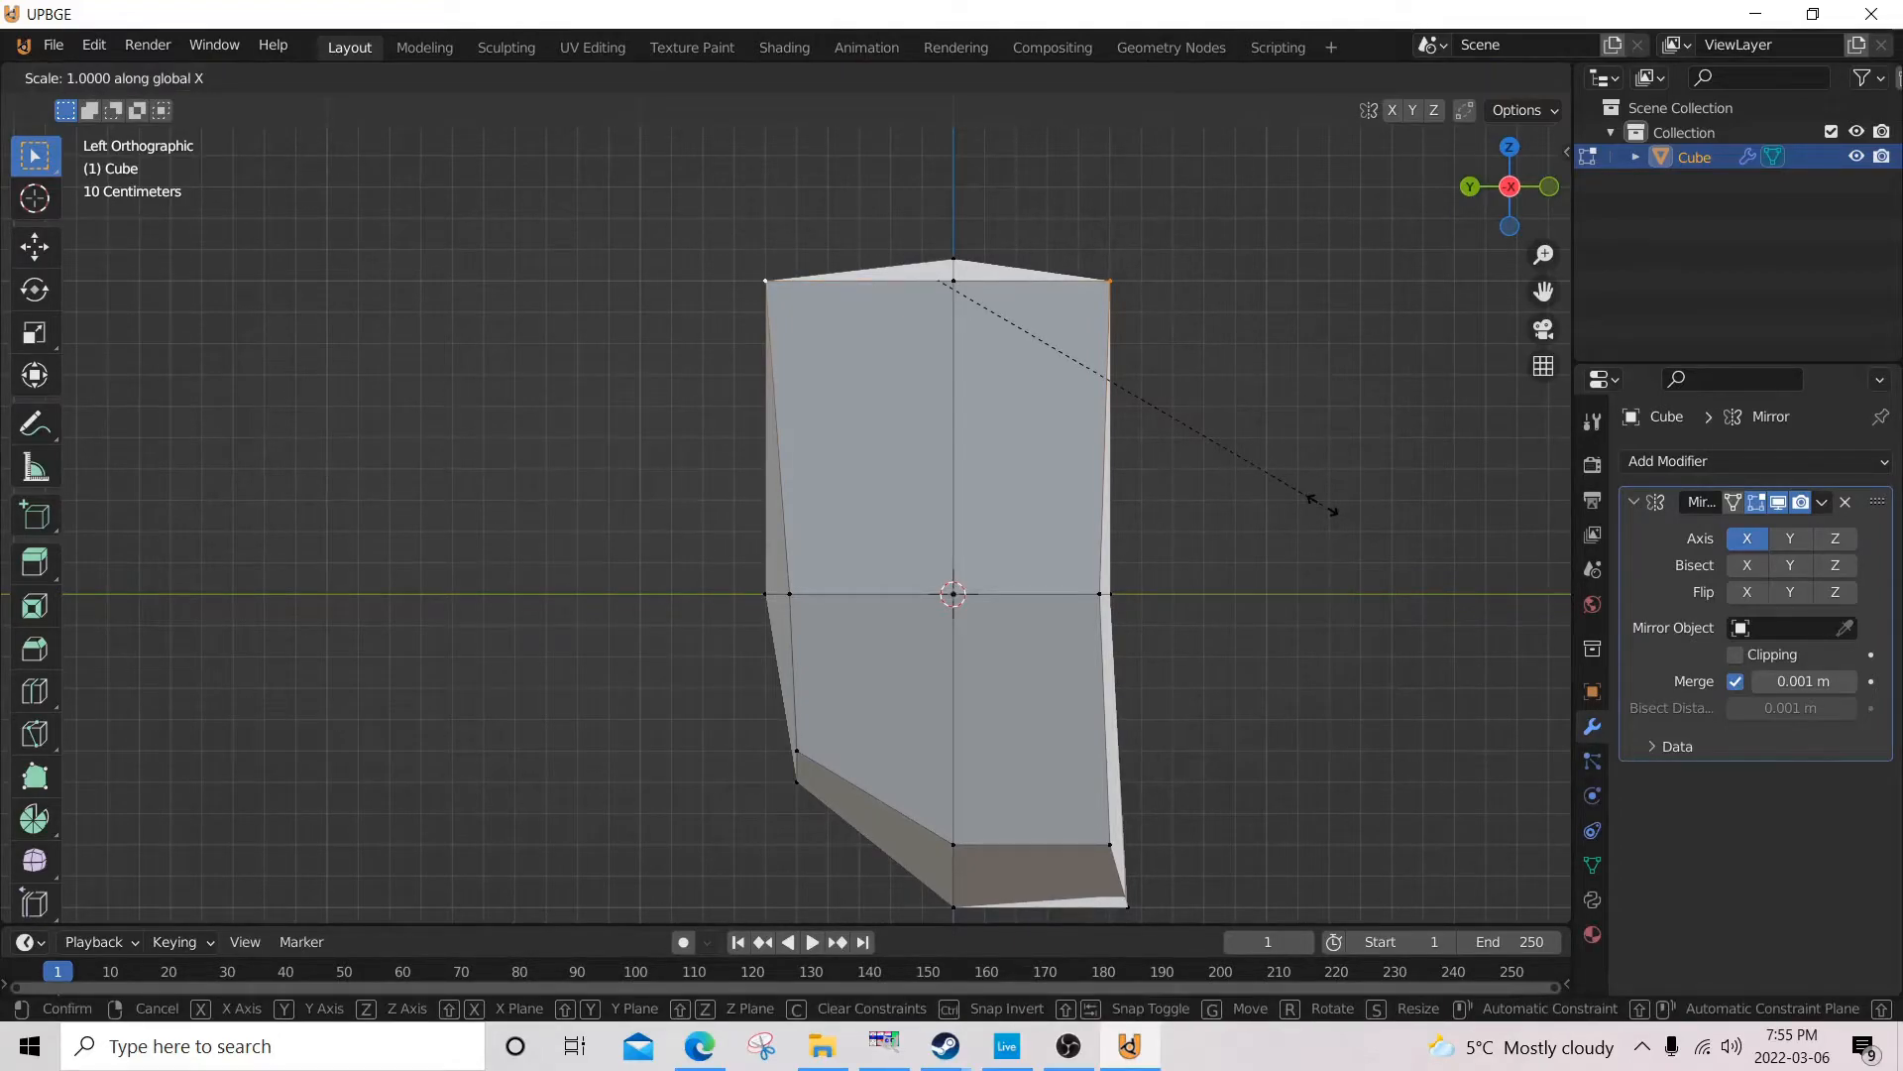
click(1230, 498)
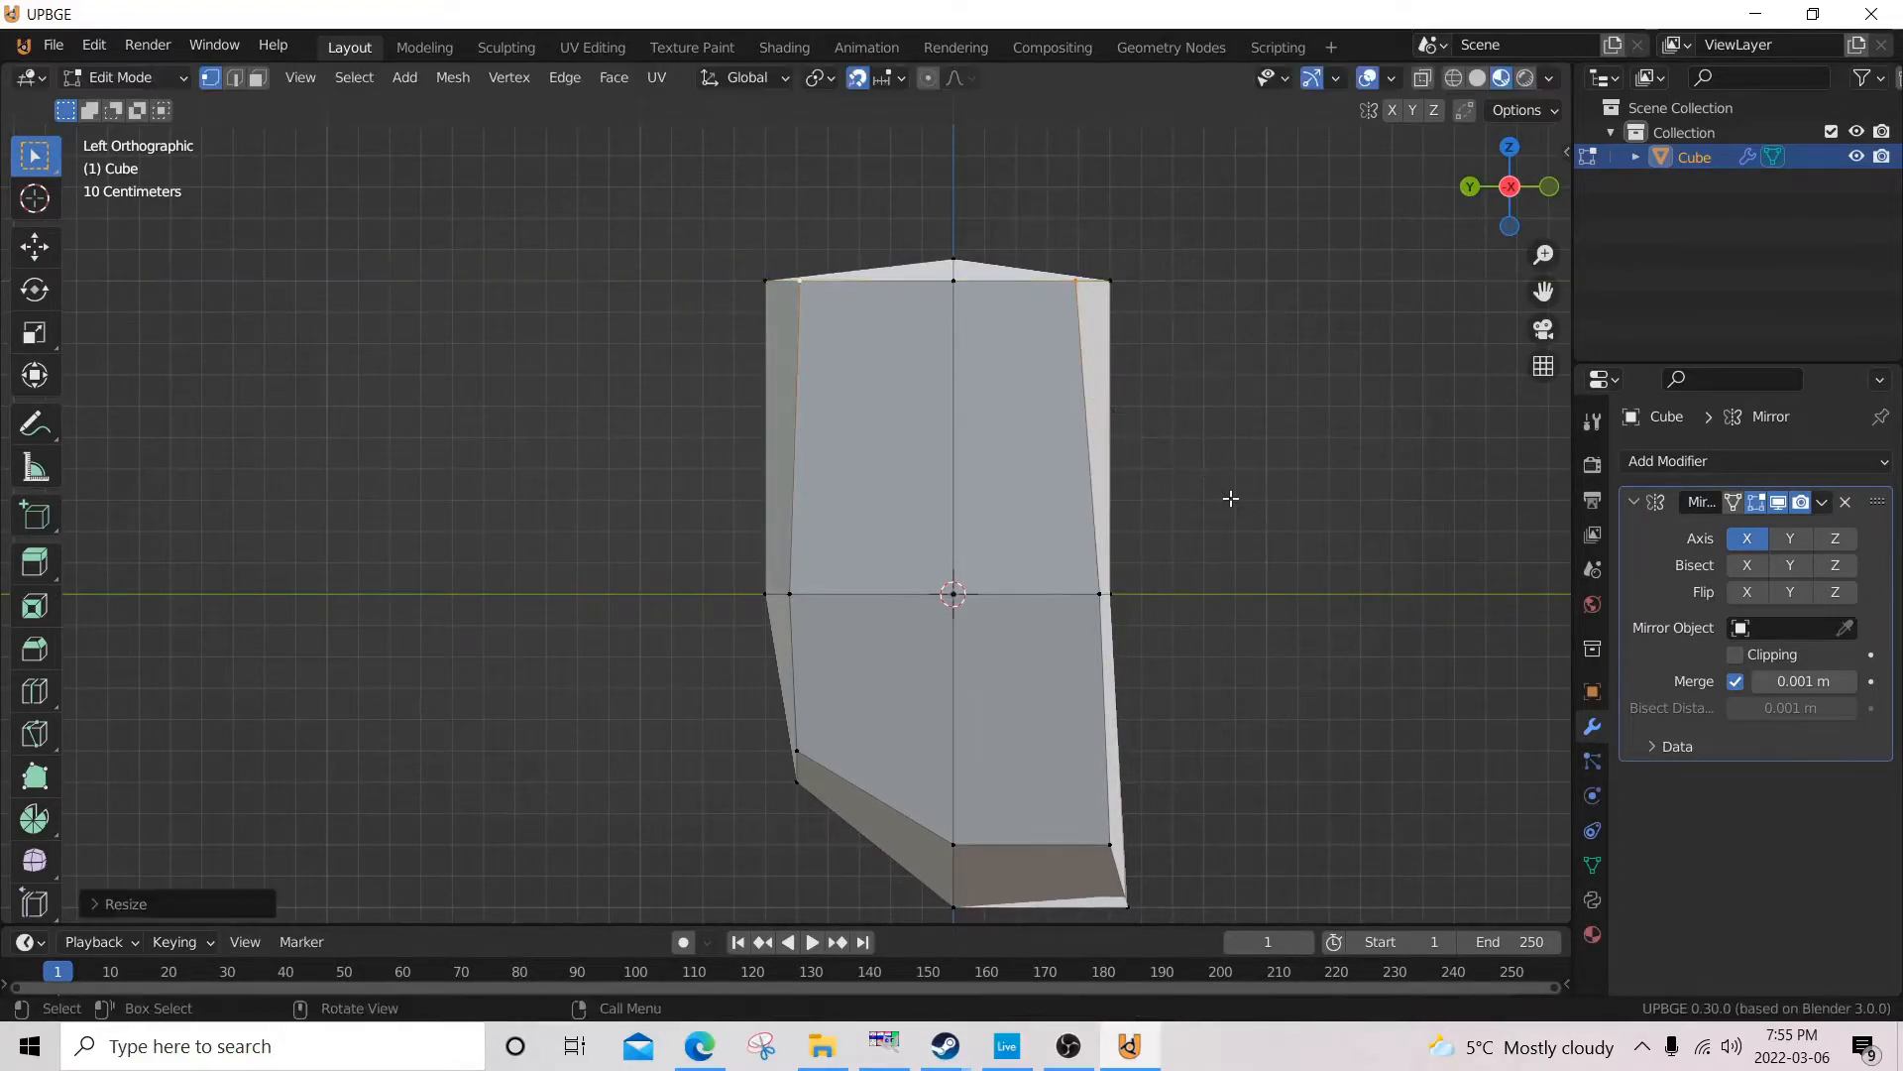
Add the middle vertex of the top face's outer edge to the selection and lower the three vertices 0.05 m along Z.
shift+click(956, 282)
scroll(1019, 345, up, 5)
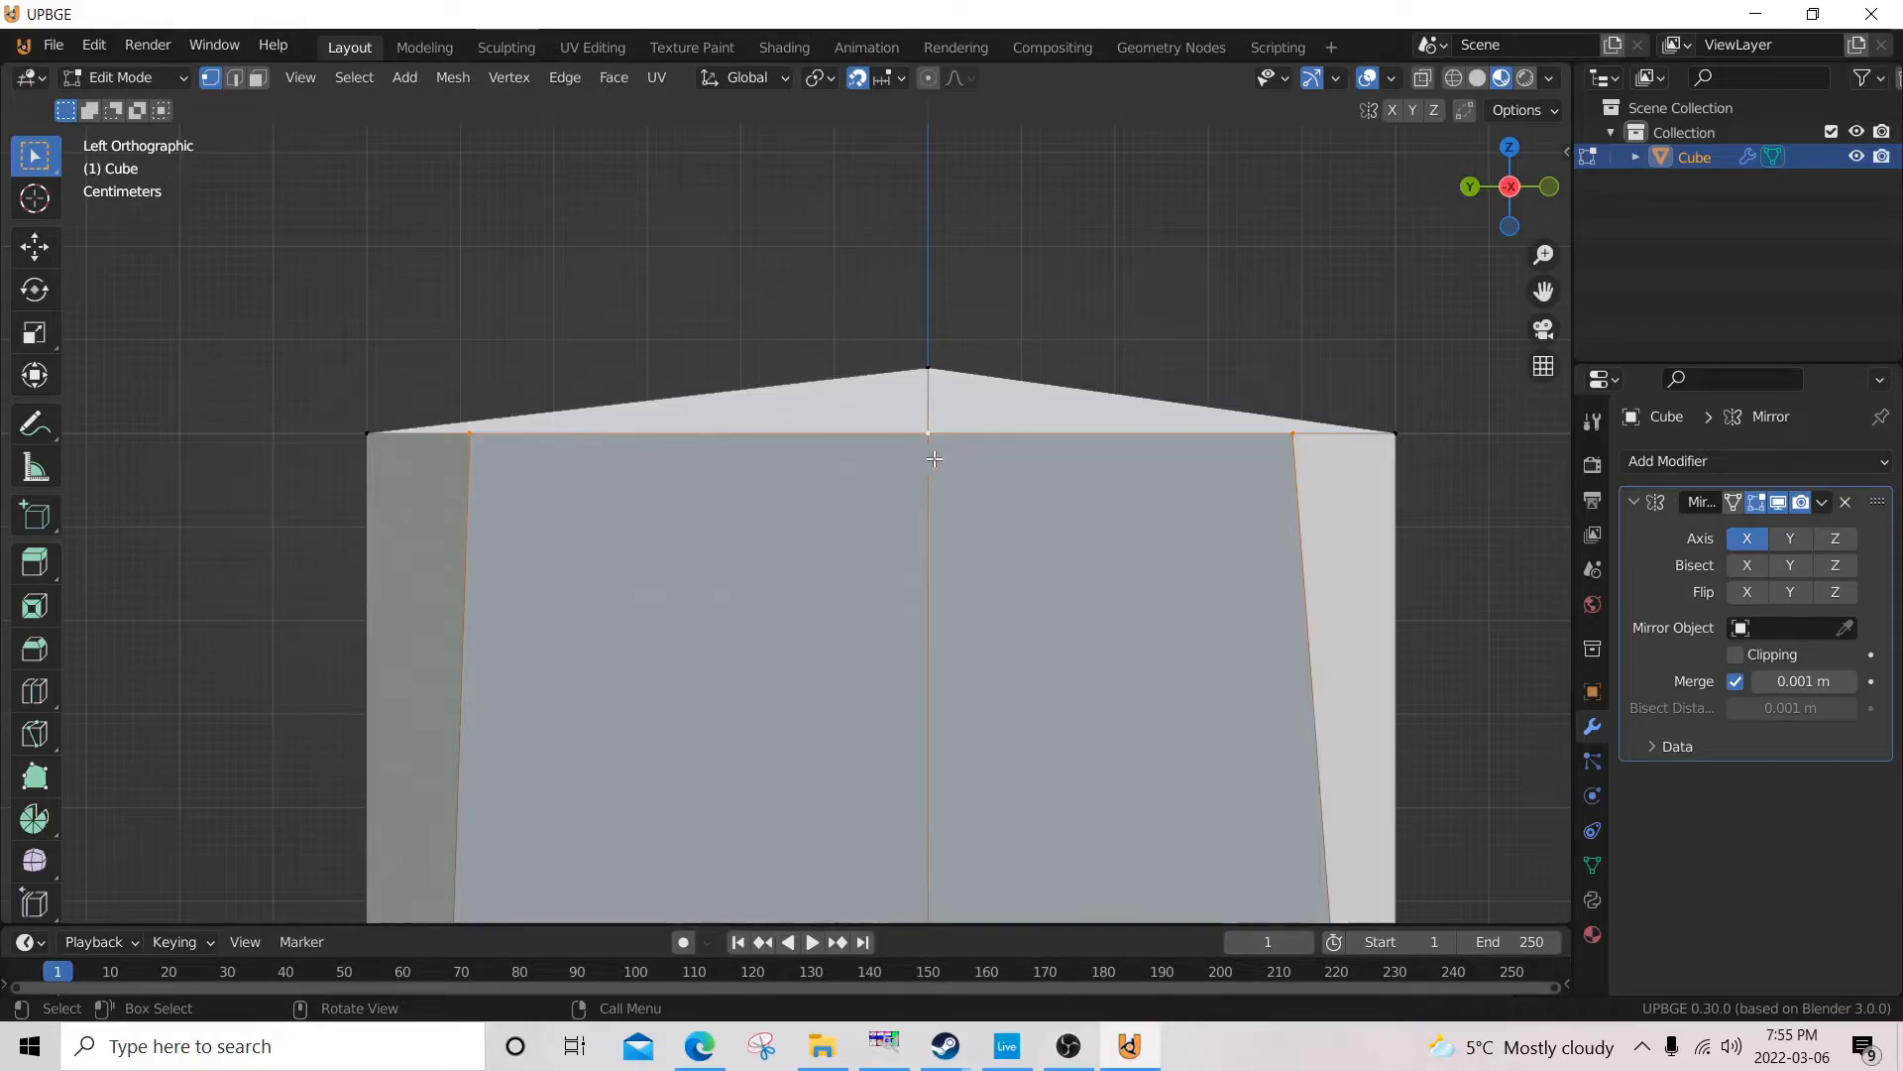
key(g)
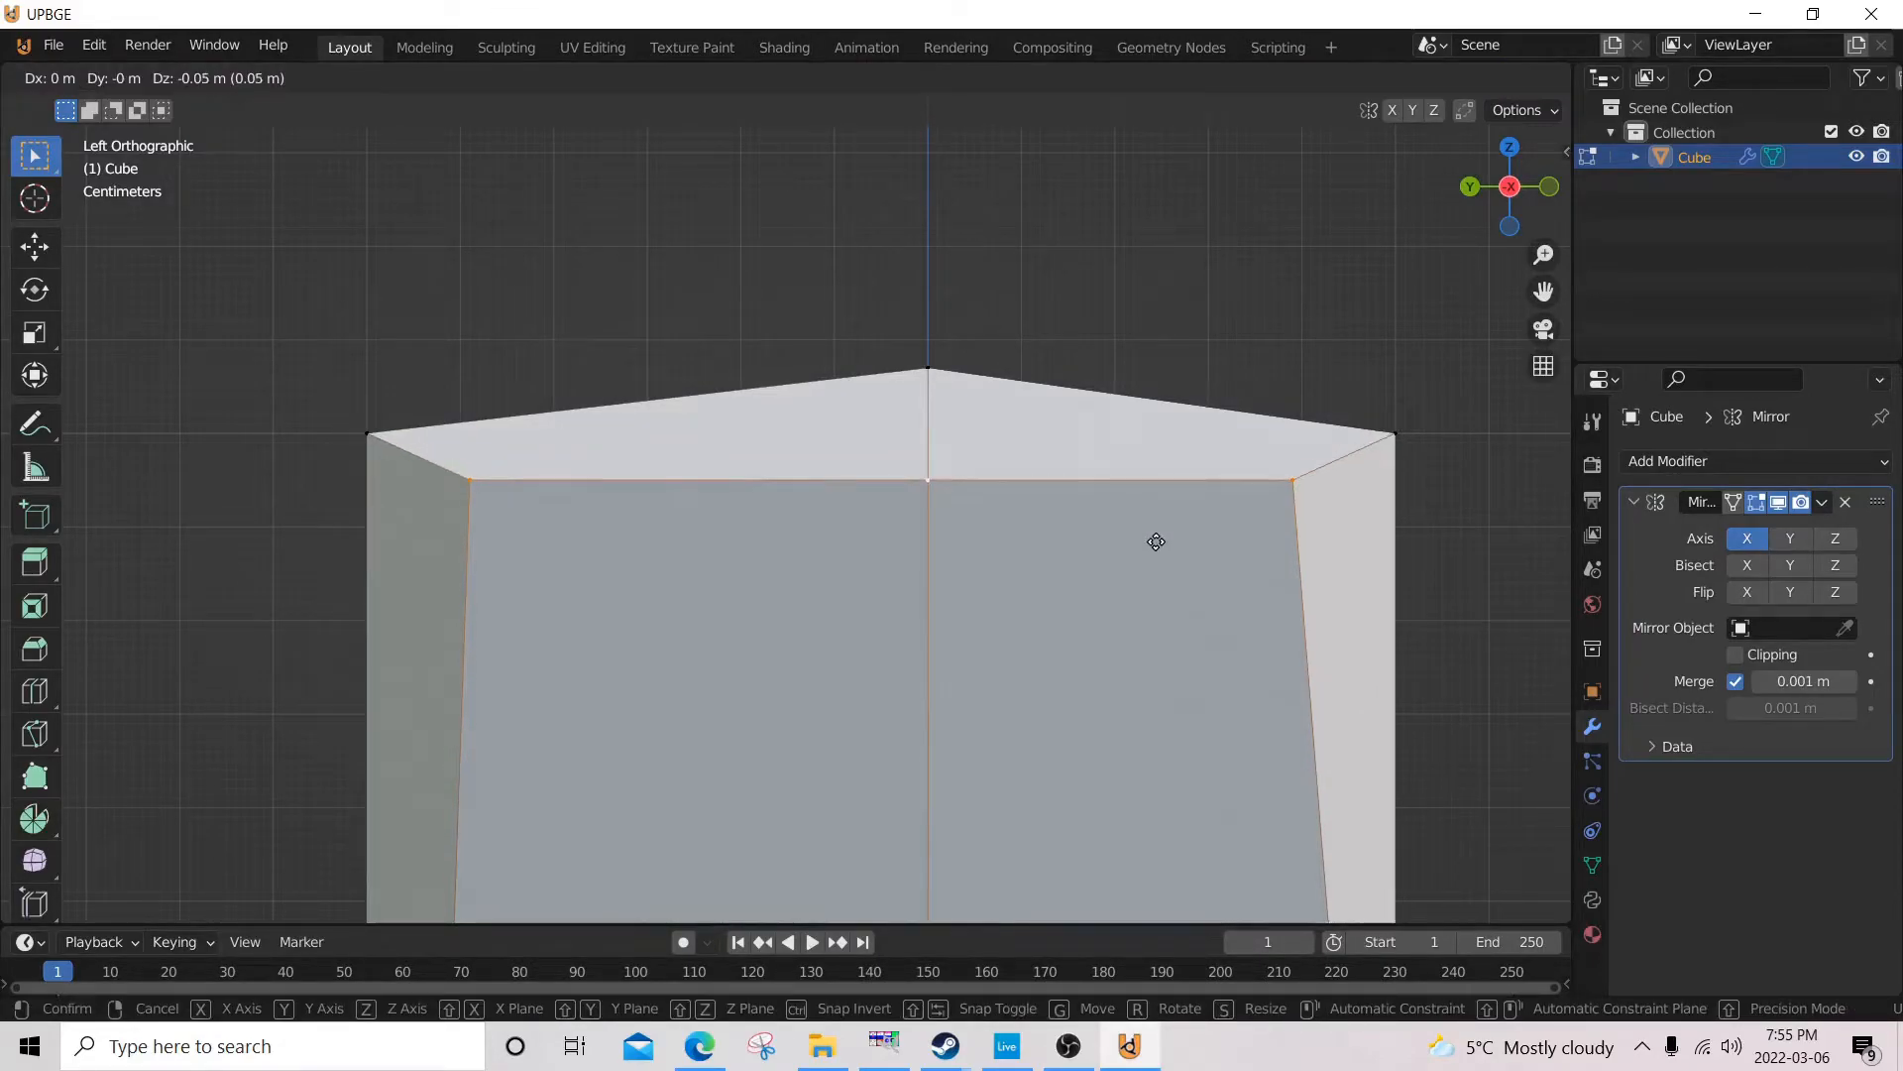
click(1156, 541)
Lower the back centre vertex of the top face along Z to the height of the outer top vertices.
click(375, 433)
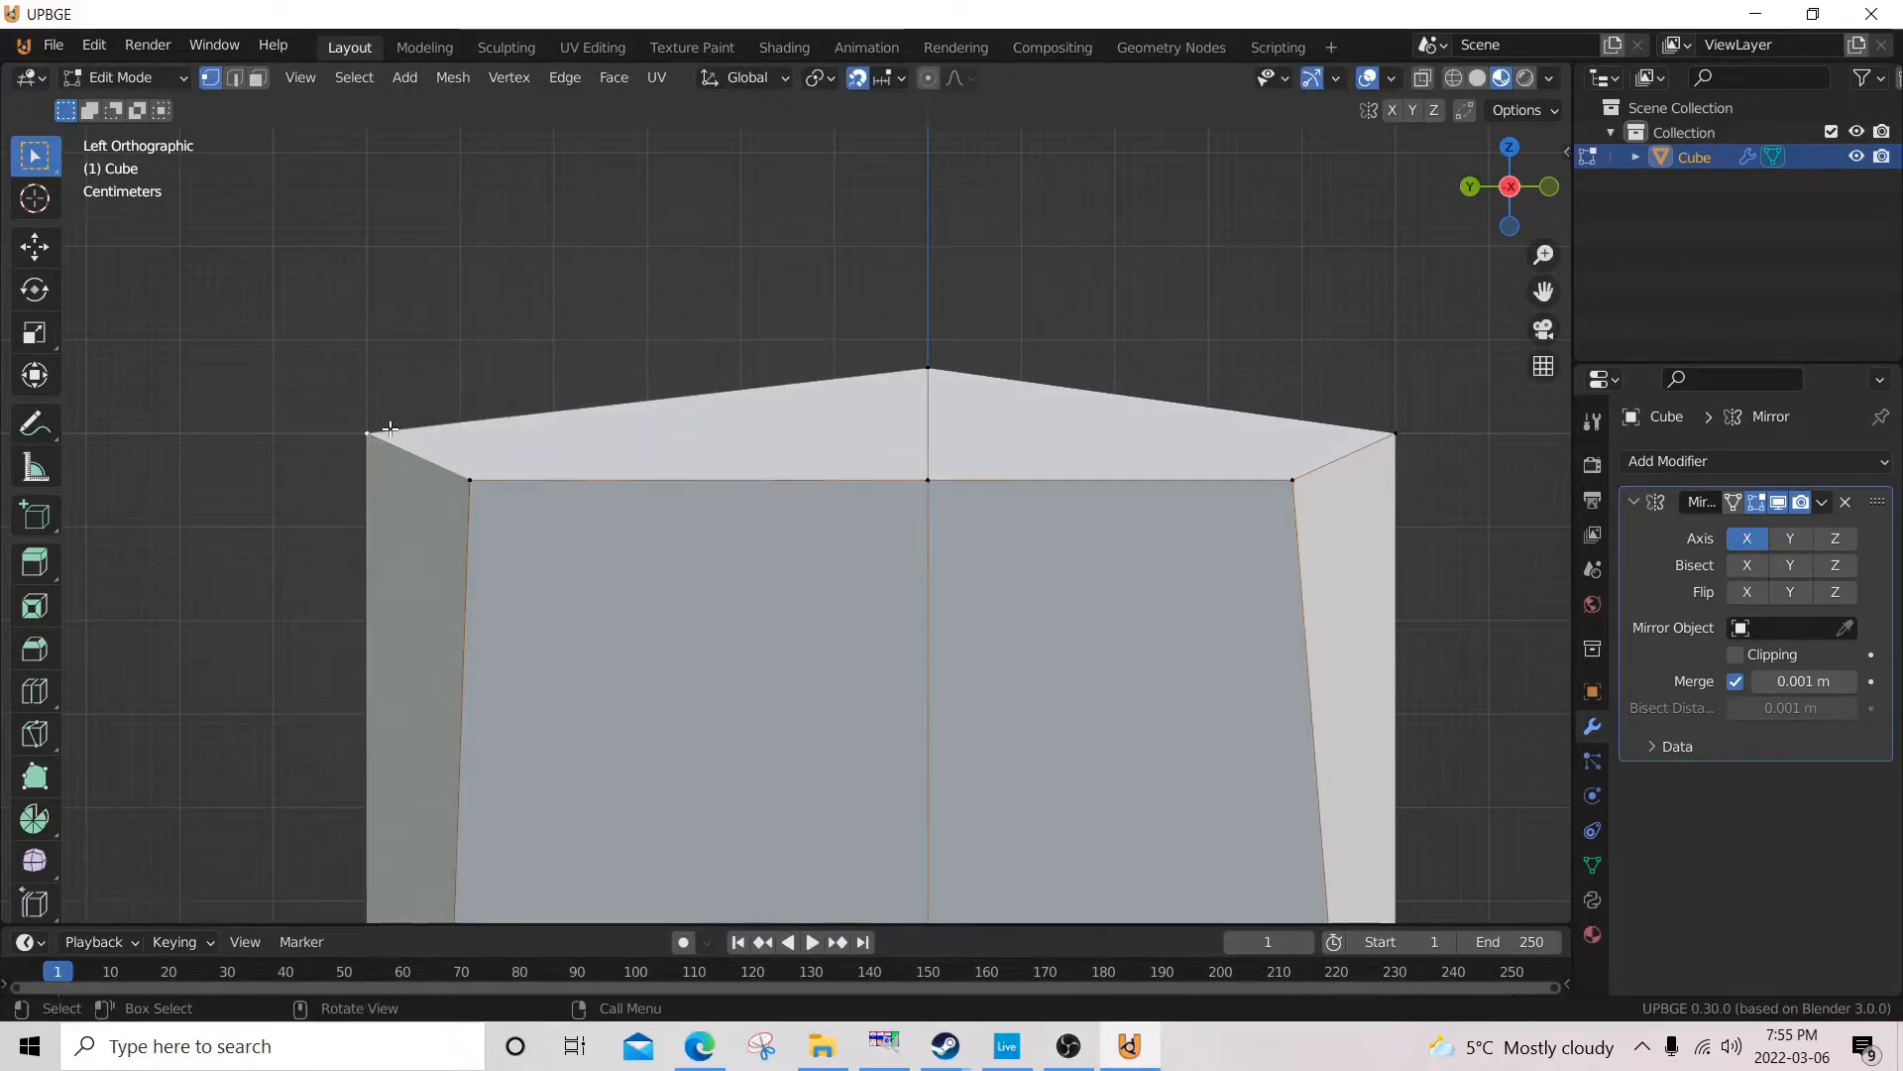
key(g)
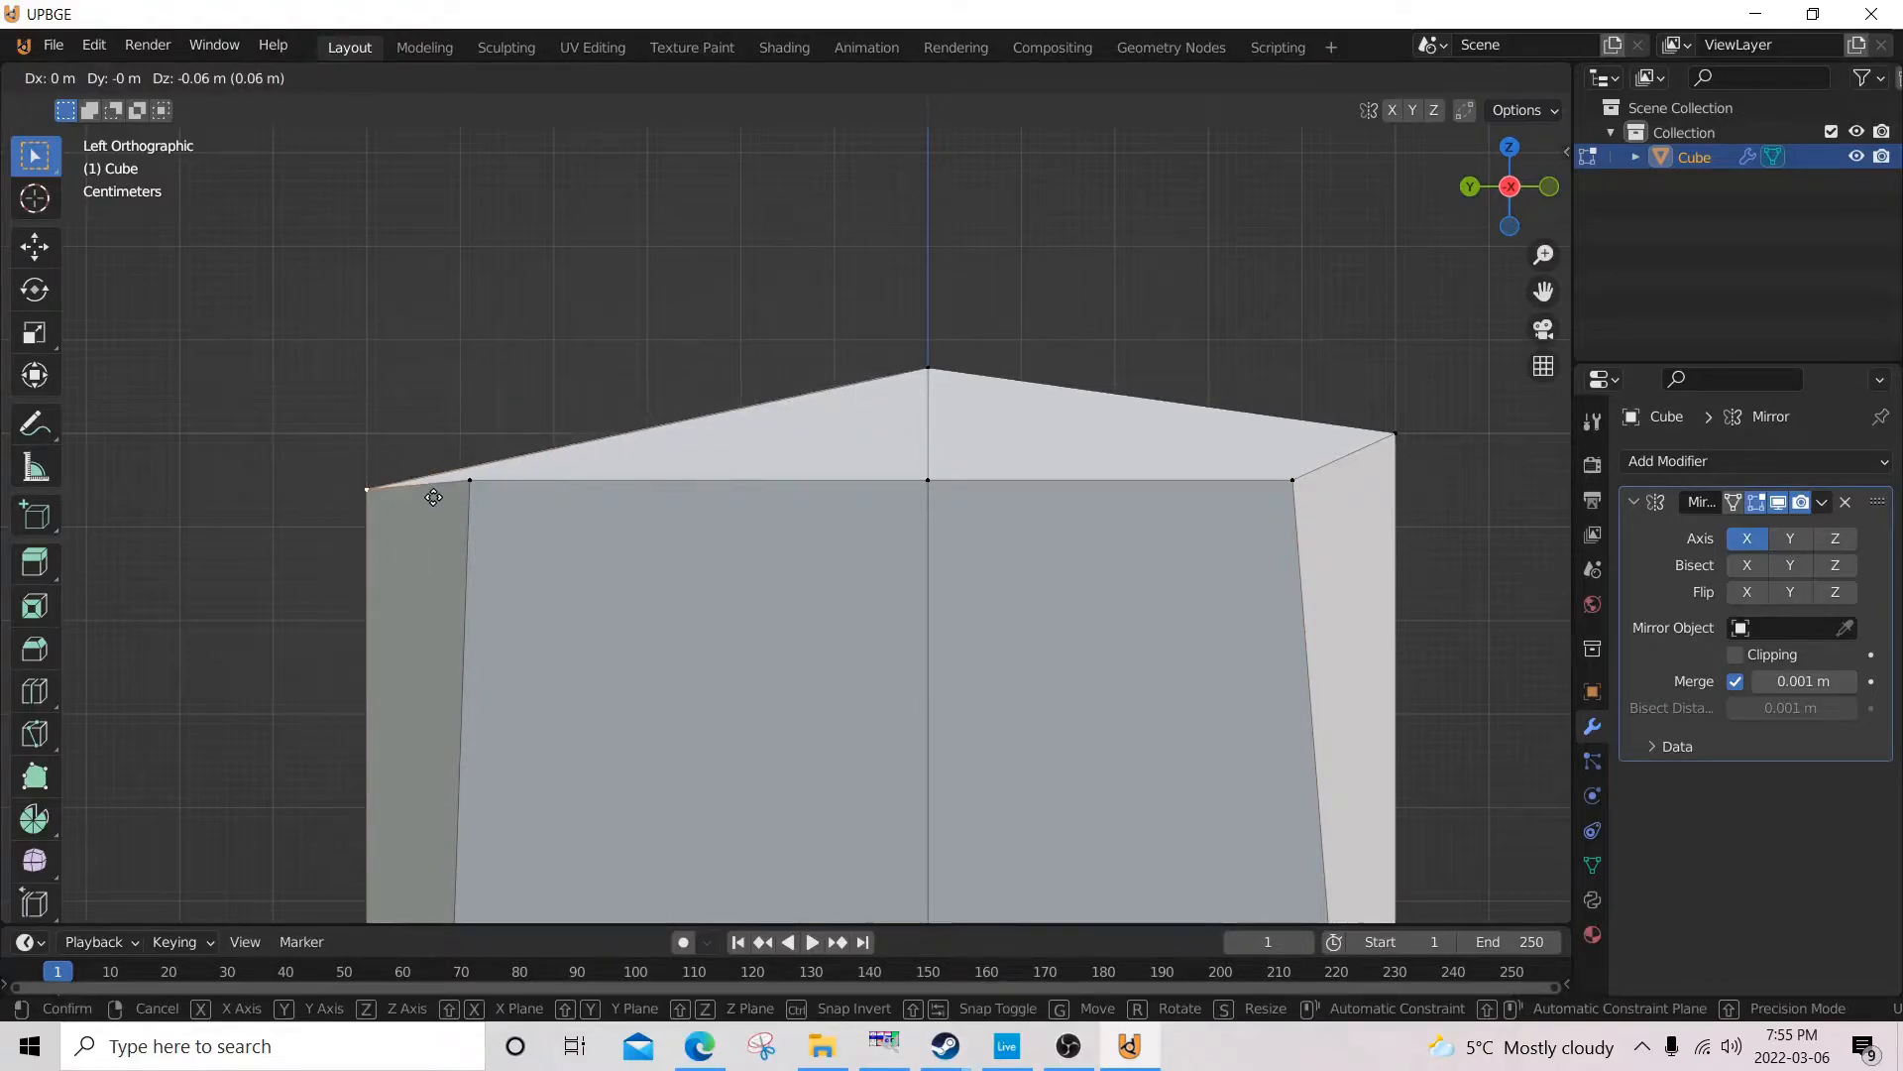
click(458, 495)
Move the outer front corner vertex of the top face 0.1 m forward along Y in the left side view.
click(1395, 434)
scroll(1406, 561, down, 8)
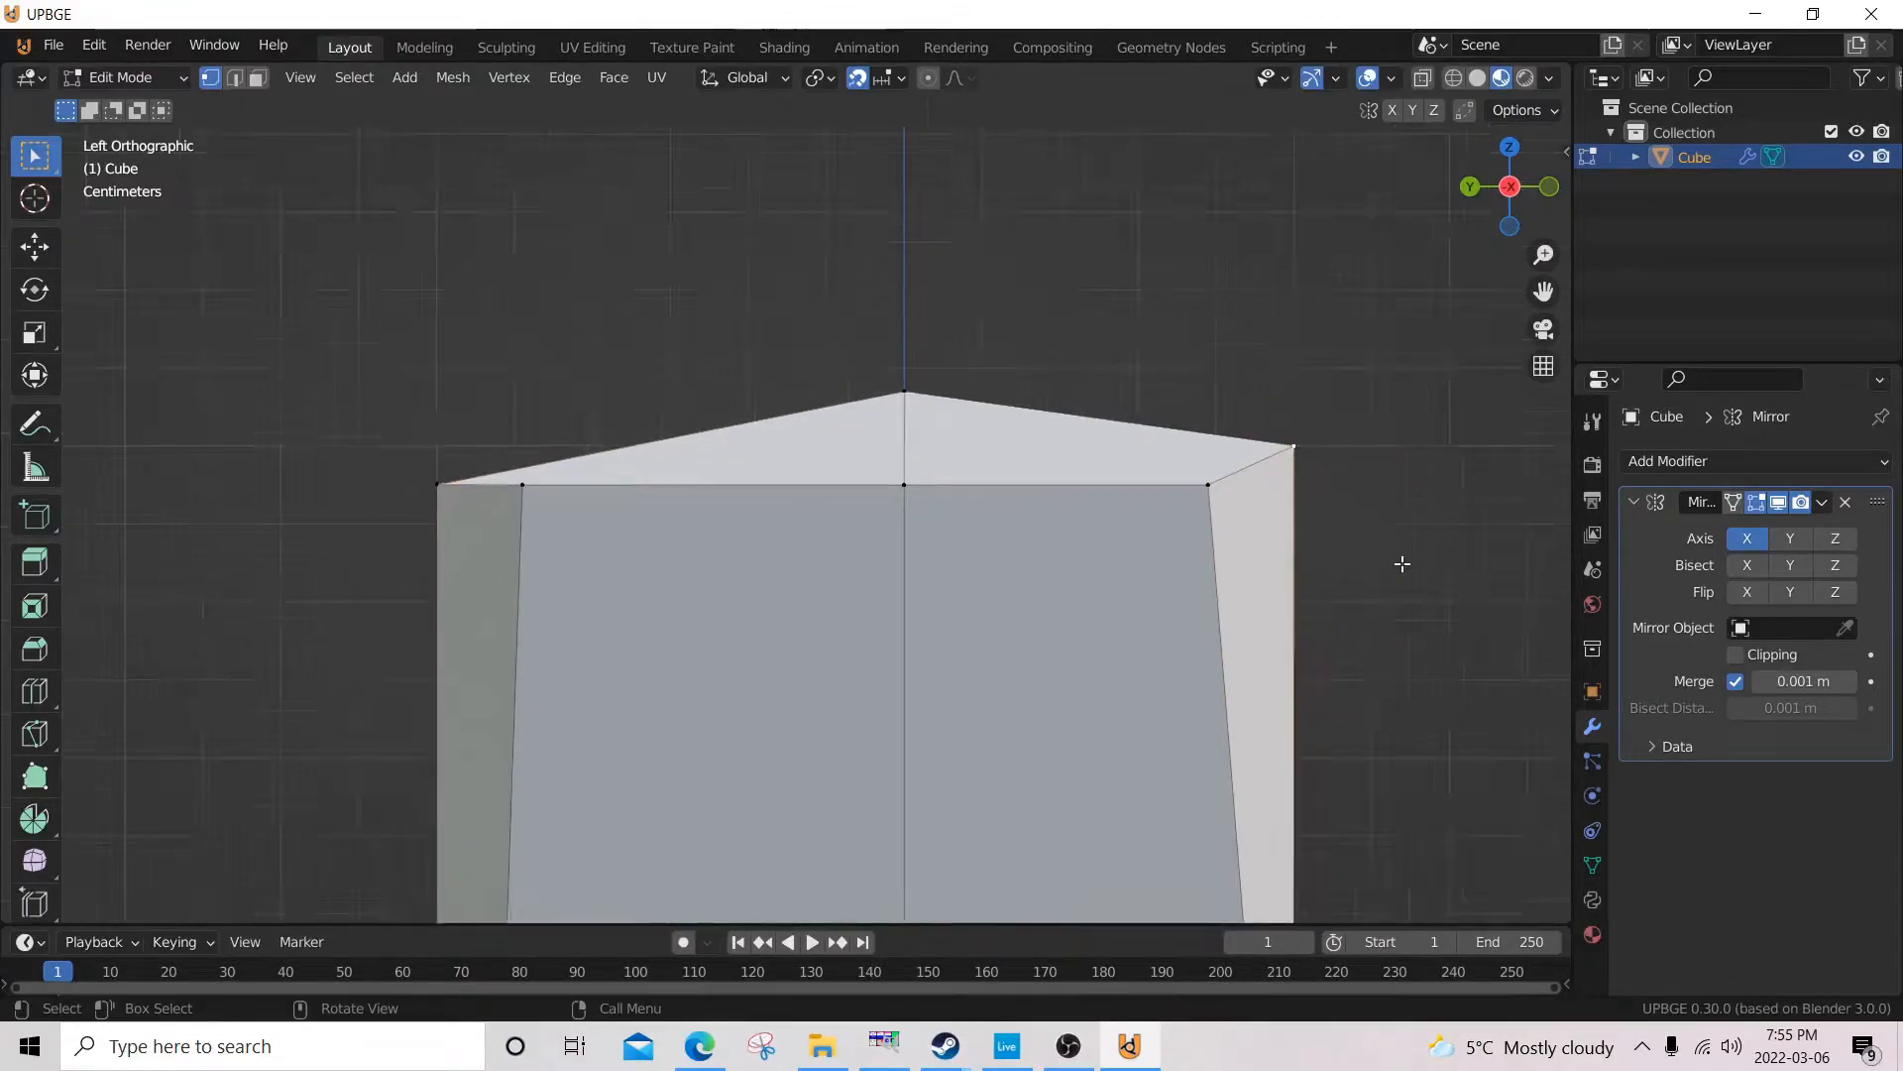
mouse_move(1214, 681)
middle_down()
mouse_move(1007, 693)
mouse_move(1219, 697)
middle_up()
key(KP_3)
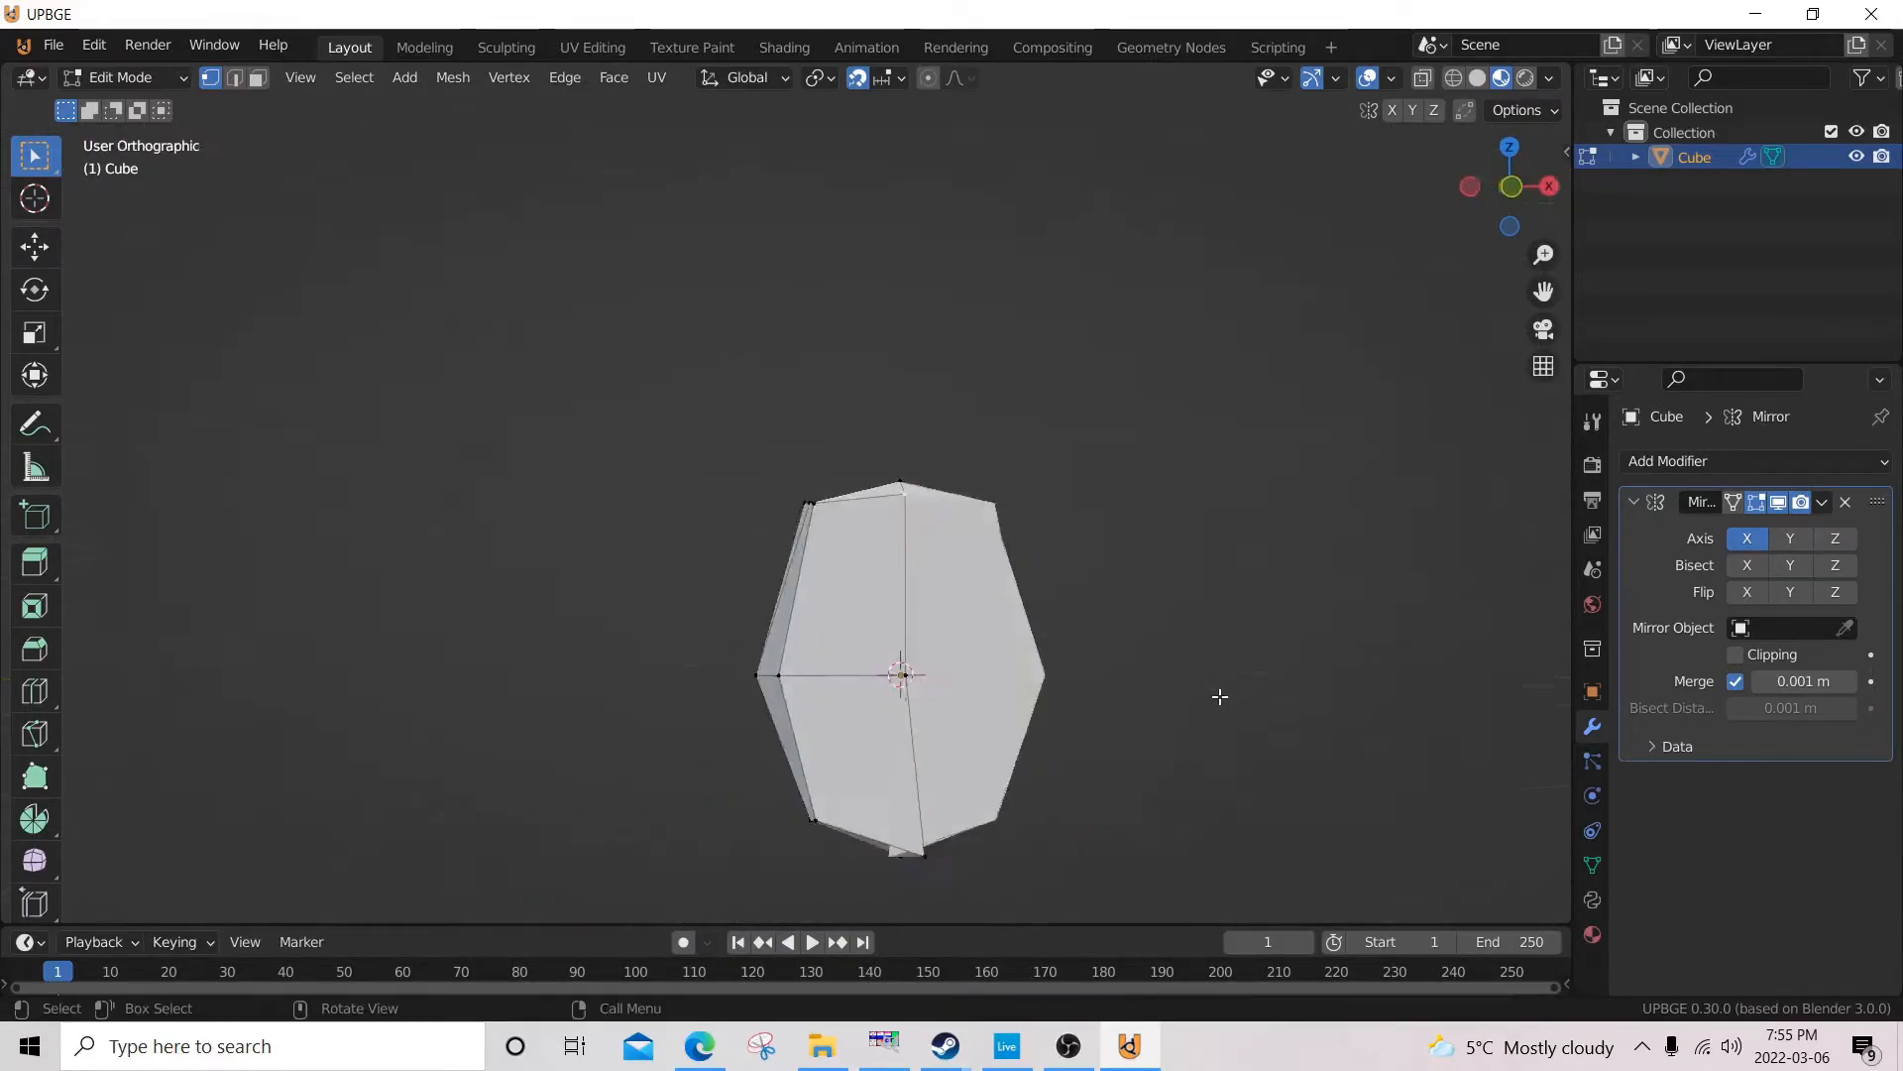
key(ctrl+KP_3)
scroll(937, 633, up, 6)
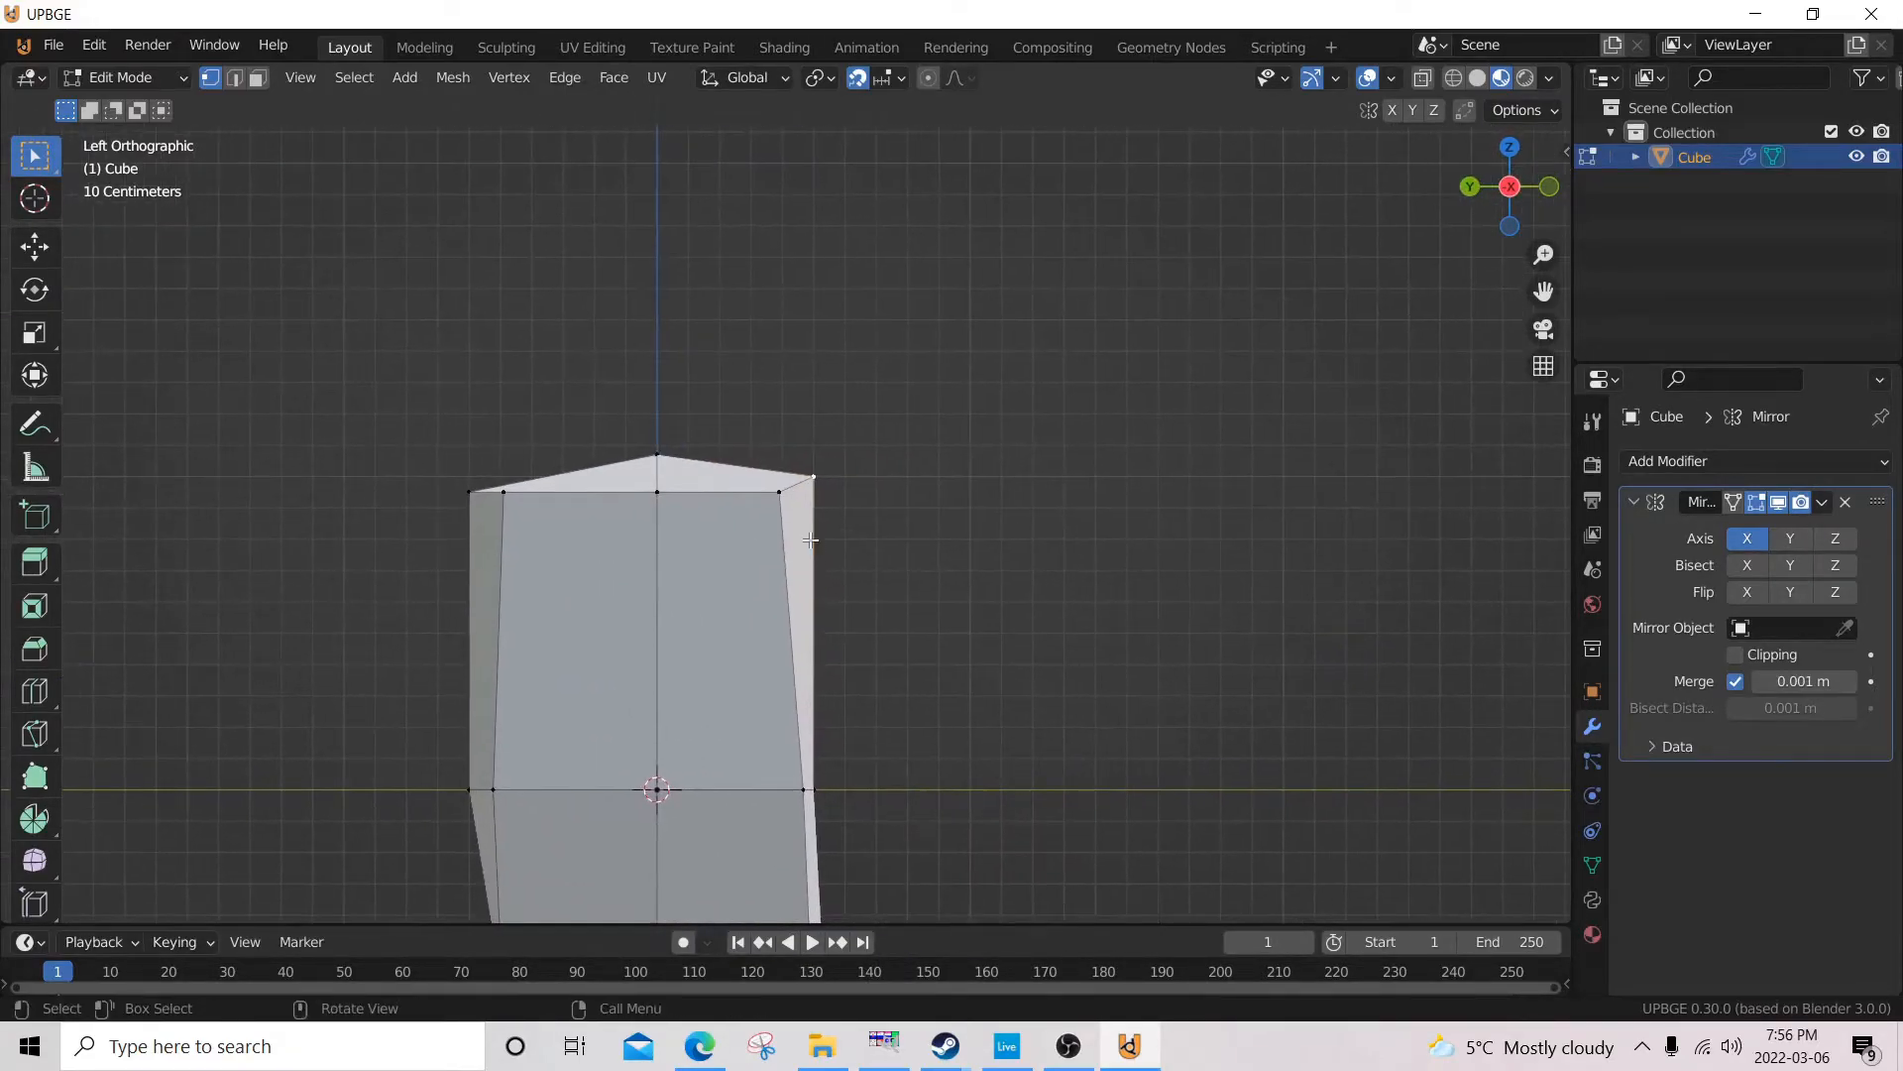
key(g)
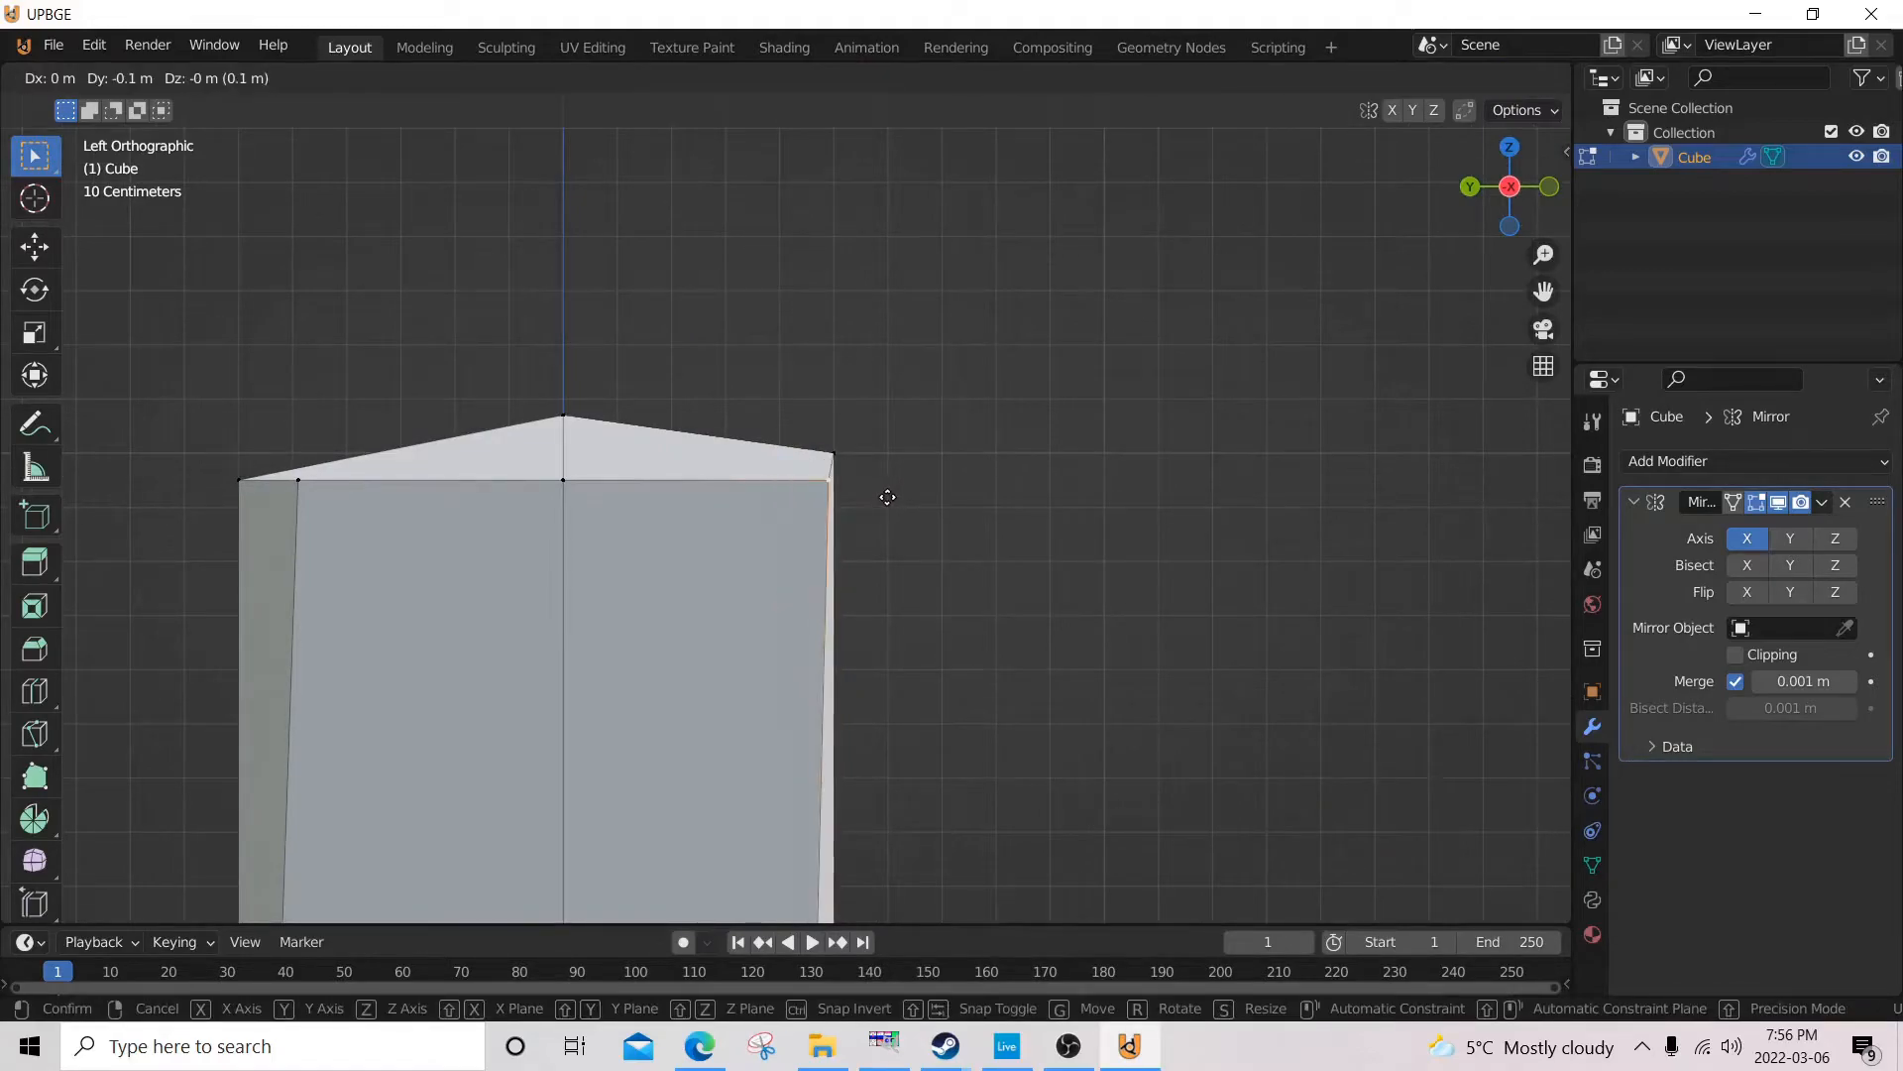
click(887, 499)
Select the outer front vertices at the top, middle and lower levels and move them inward along X in the front view.
scroll(942, 575, down, 7)
middle_drag(874, 667, 735, 611)
scroll(771, 619, up, 3)
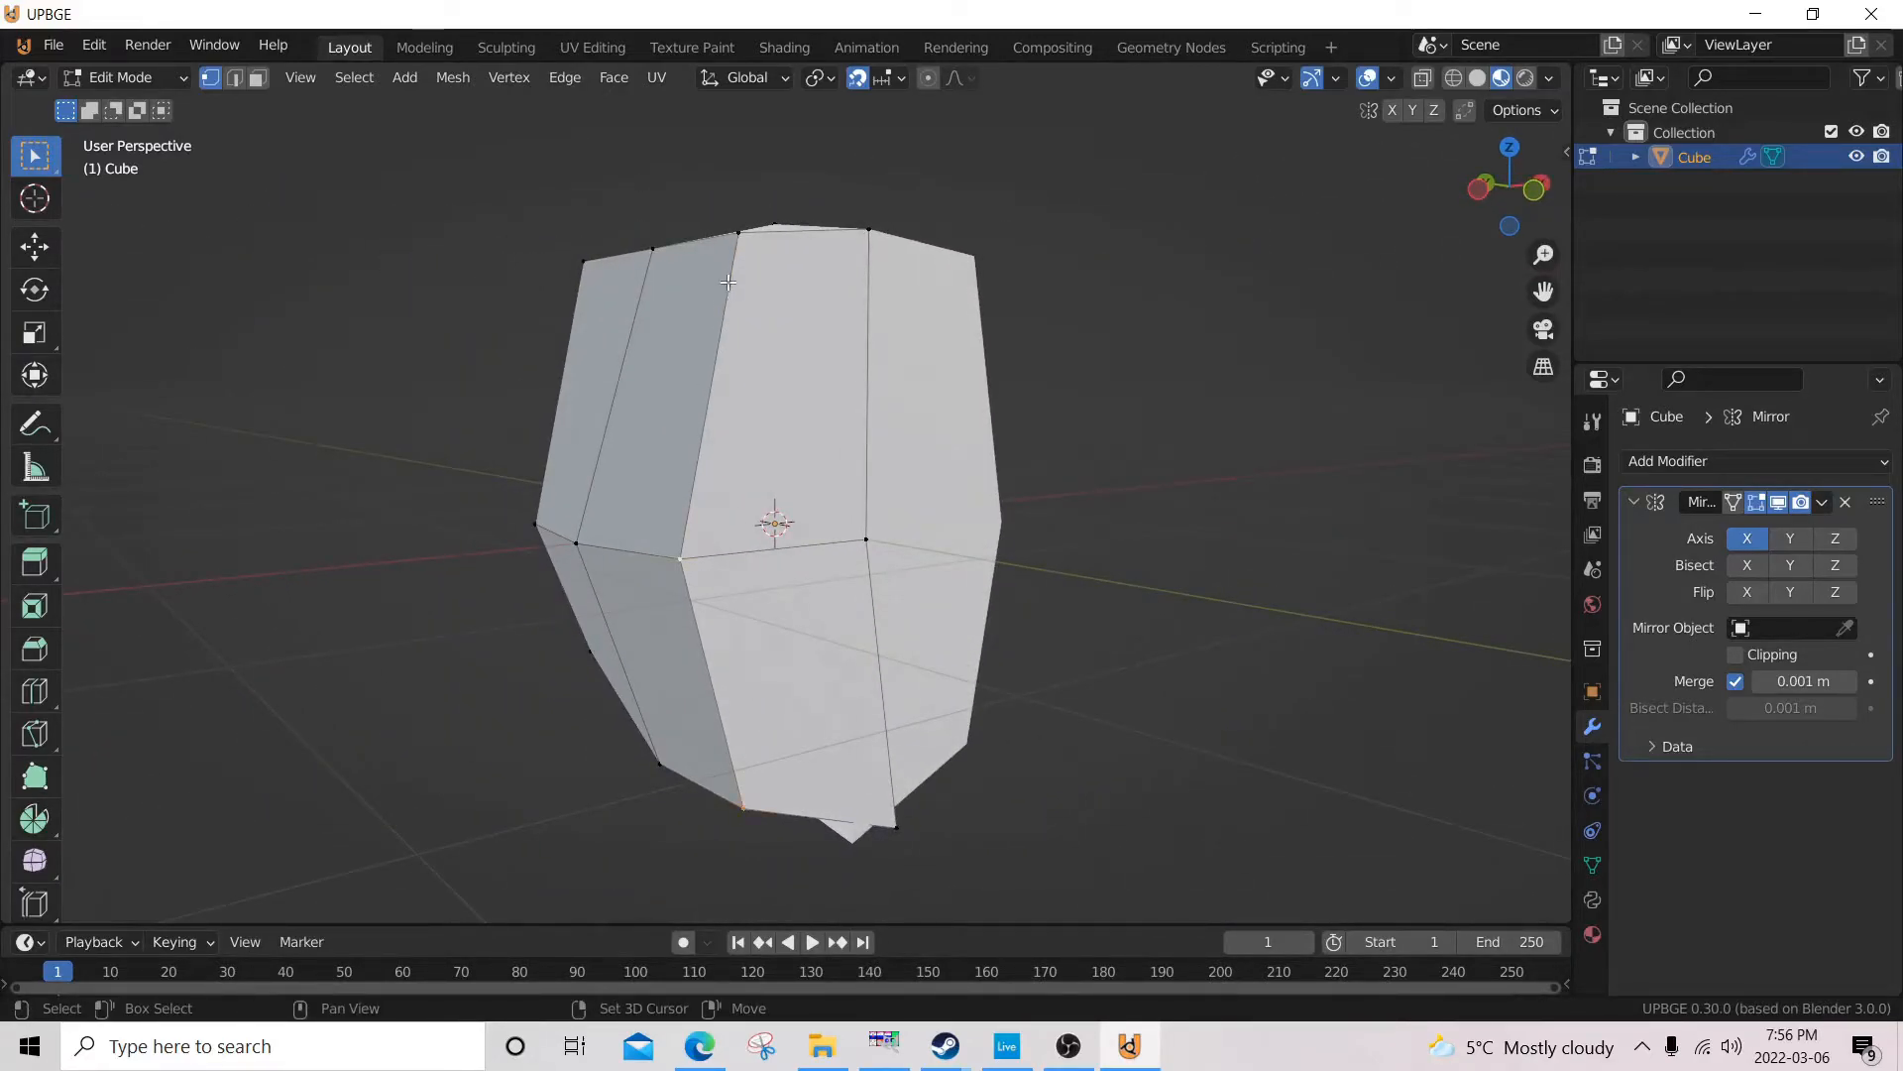
key(KP_1)
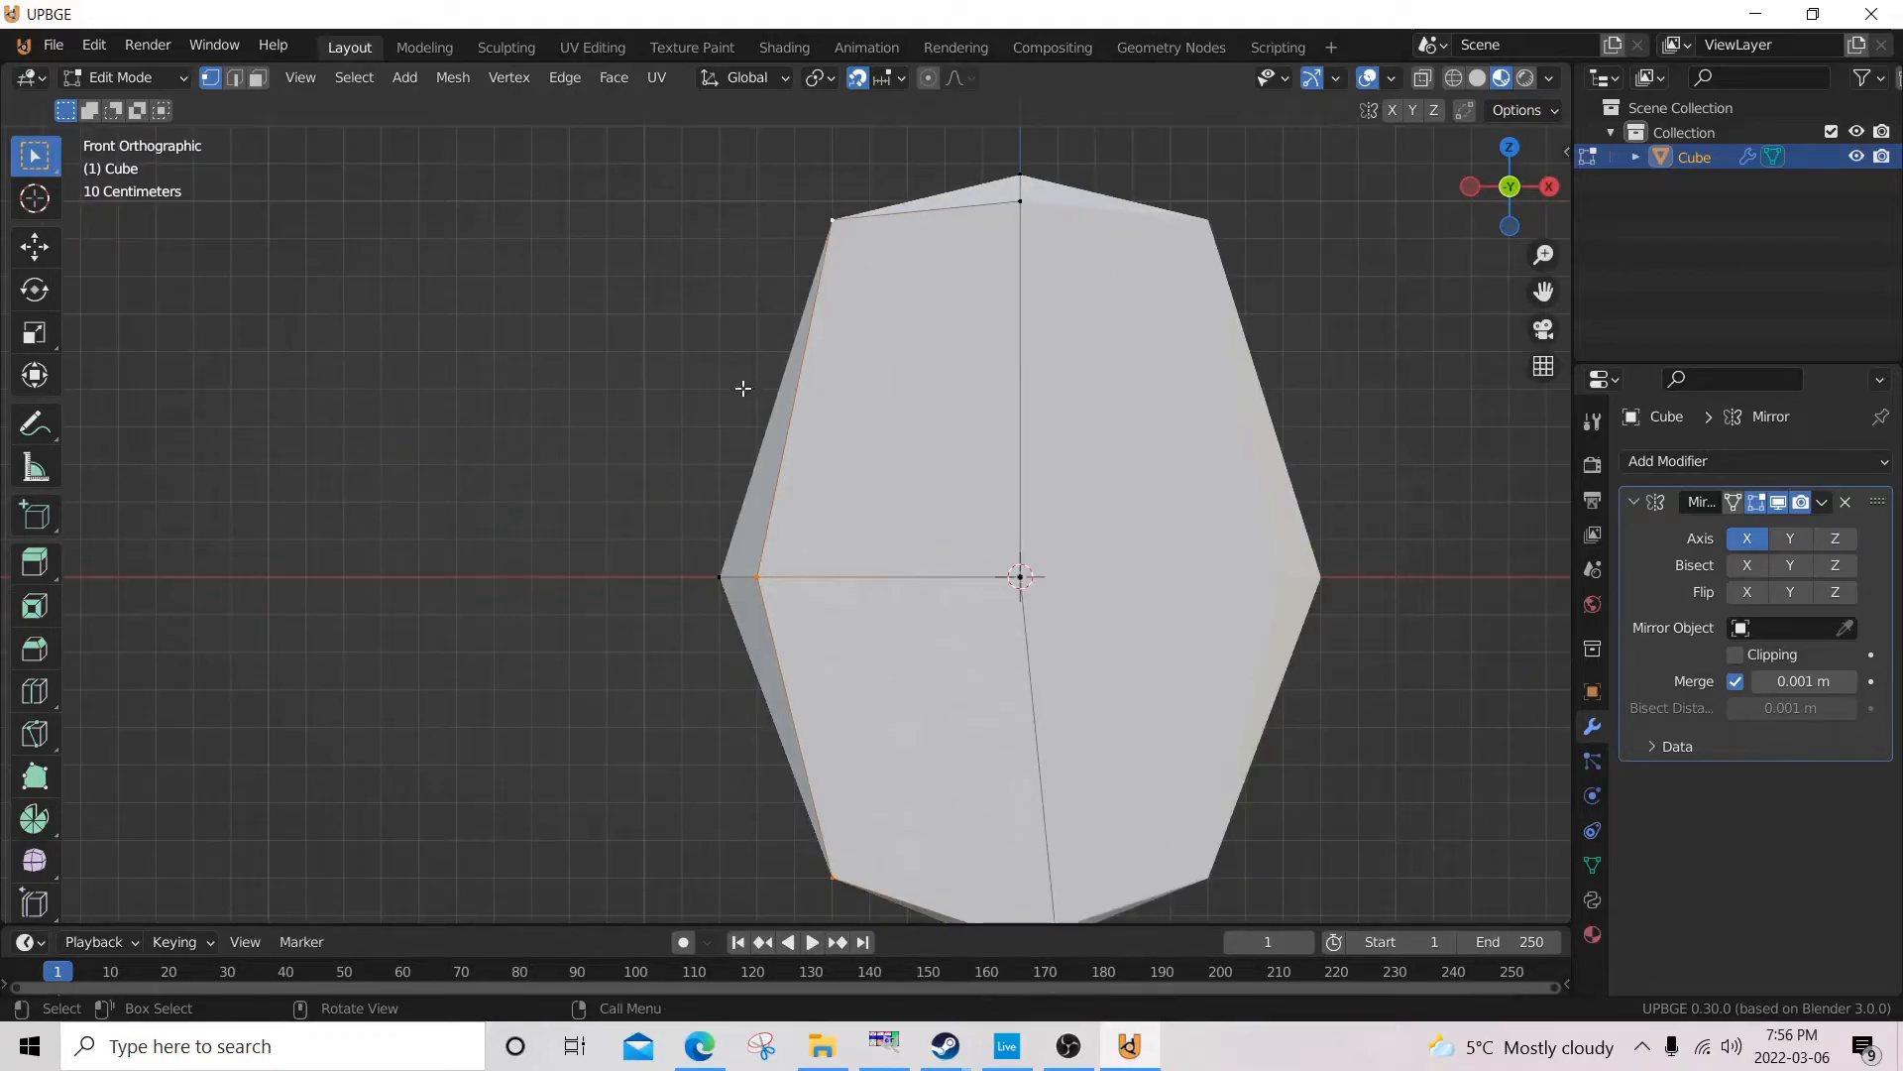
key(g)
click(803, 420)
Box-select the upper back vertices in wireframe and move them about 0.1 m forward along Y in the left side view.
middle_drag(723, 345, 678, 517)
click(408, 275)
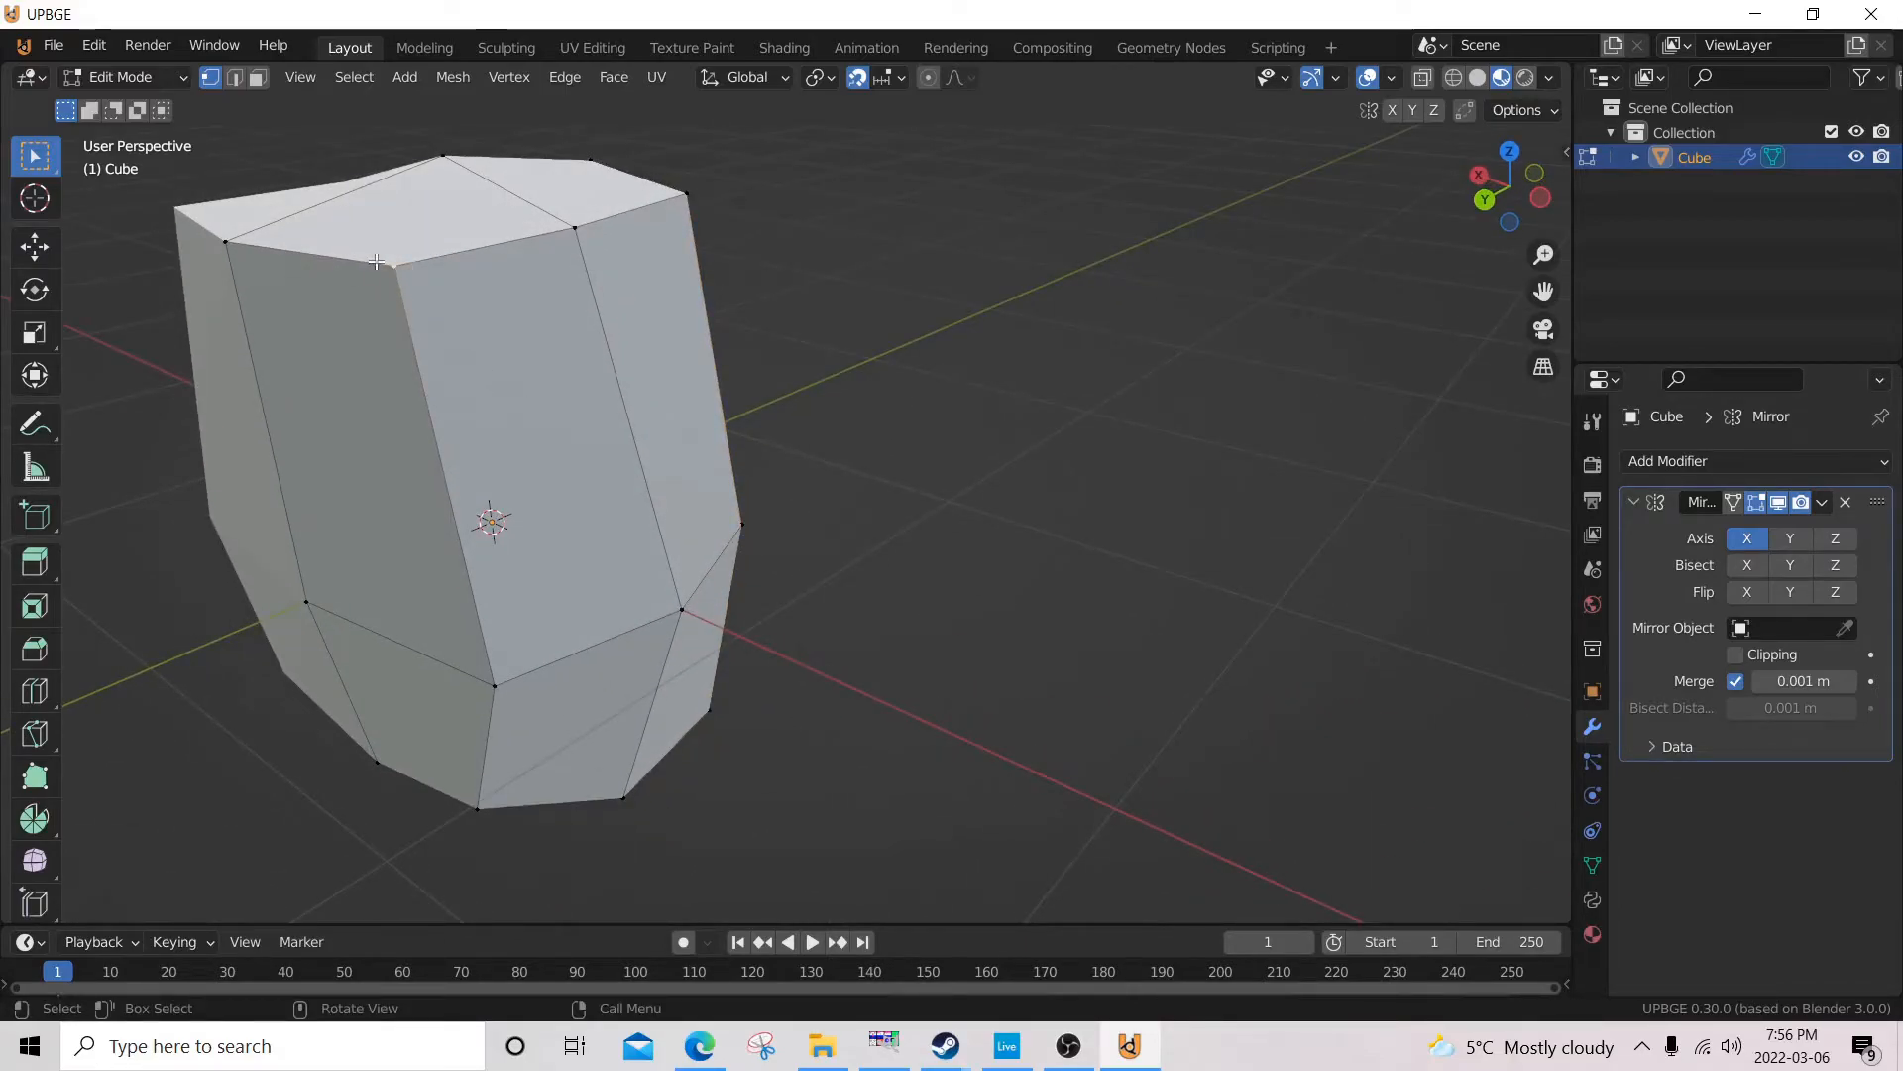
key(KP_1)
key(ctrl+KP_3)
scroll(516, 329, up, 1)
mouse_move(516, 329)
shift+middle_down()
mouse_move(507, 309)
mouse_move(648, 366)
shift+middle_up()
key(b)
key(Escape)
key(z)
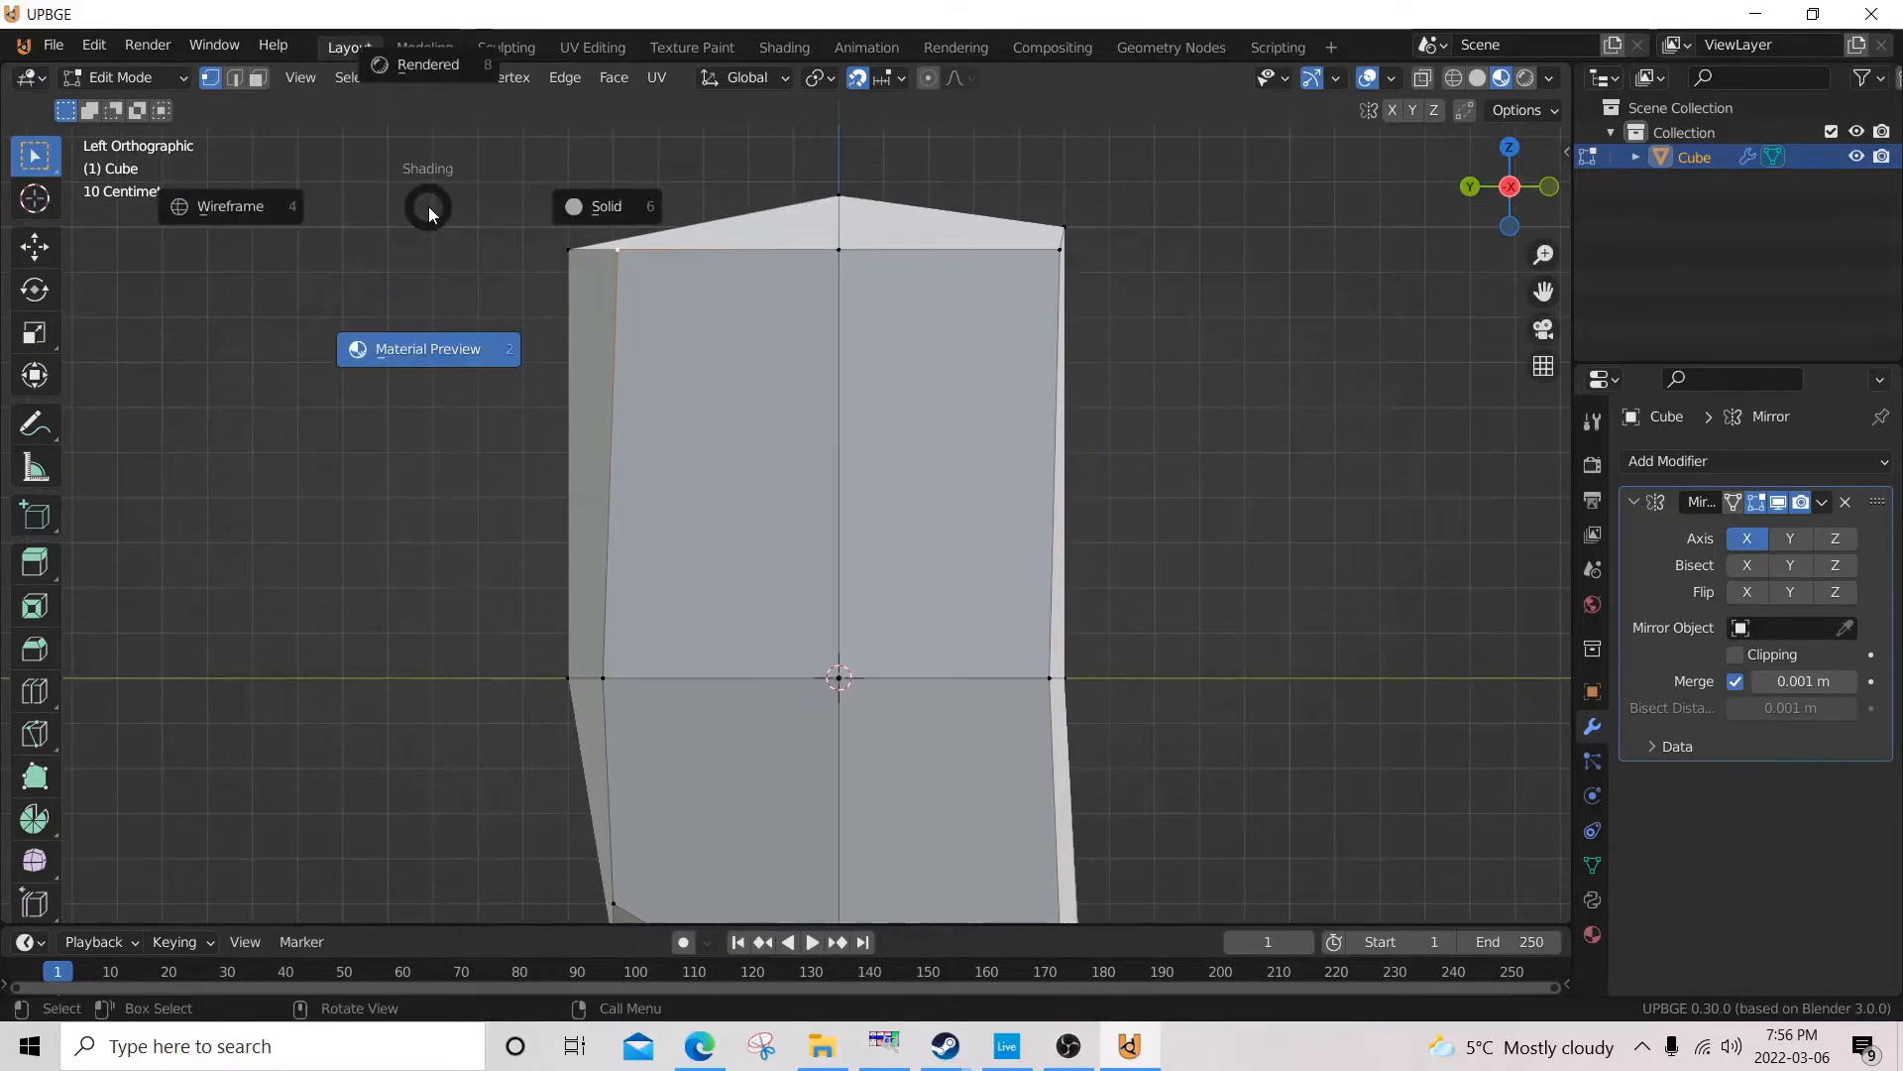
click(391, 189)
key(b)
drag(482, 201, 637, 352)
key(g)
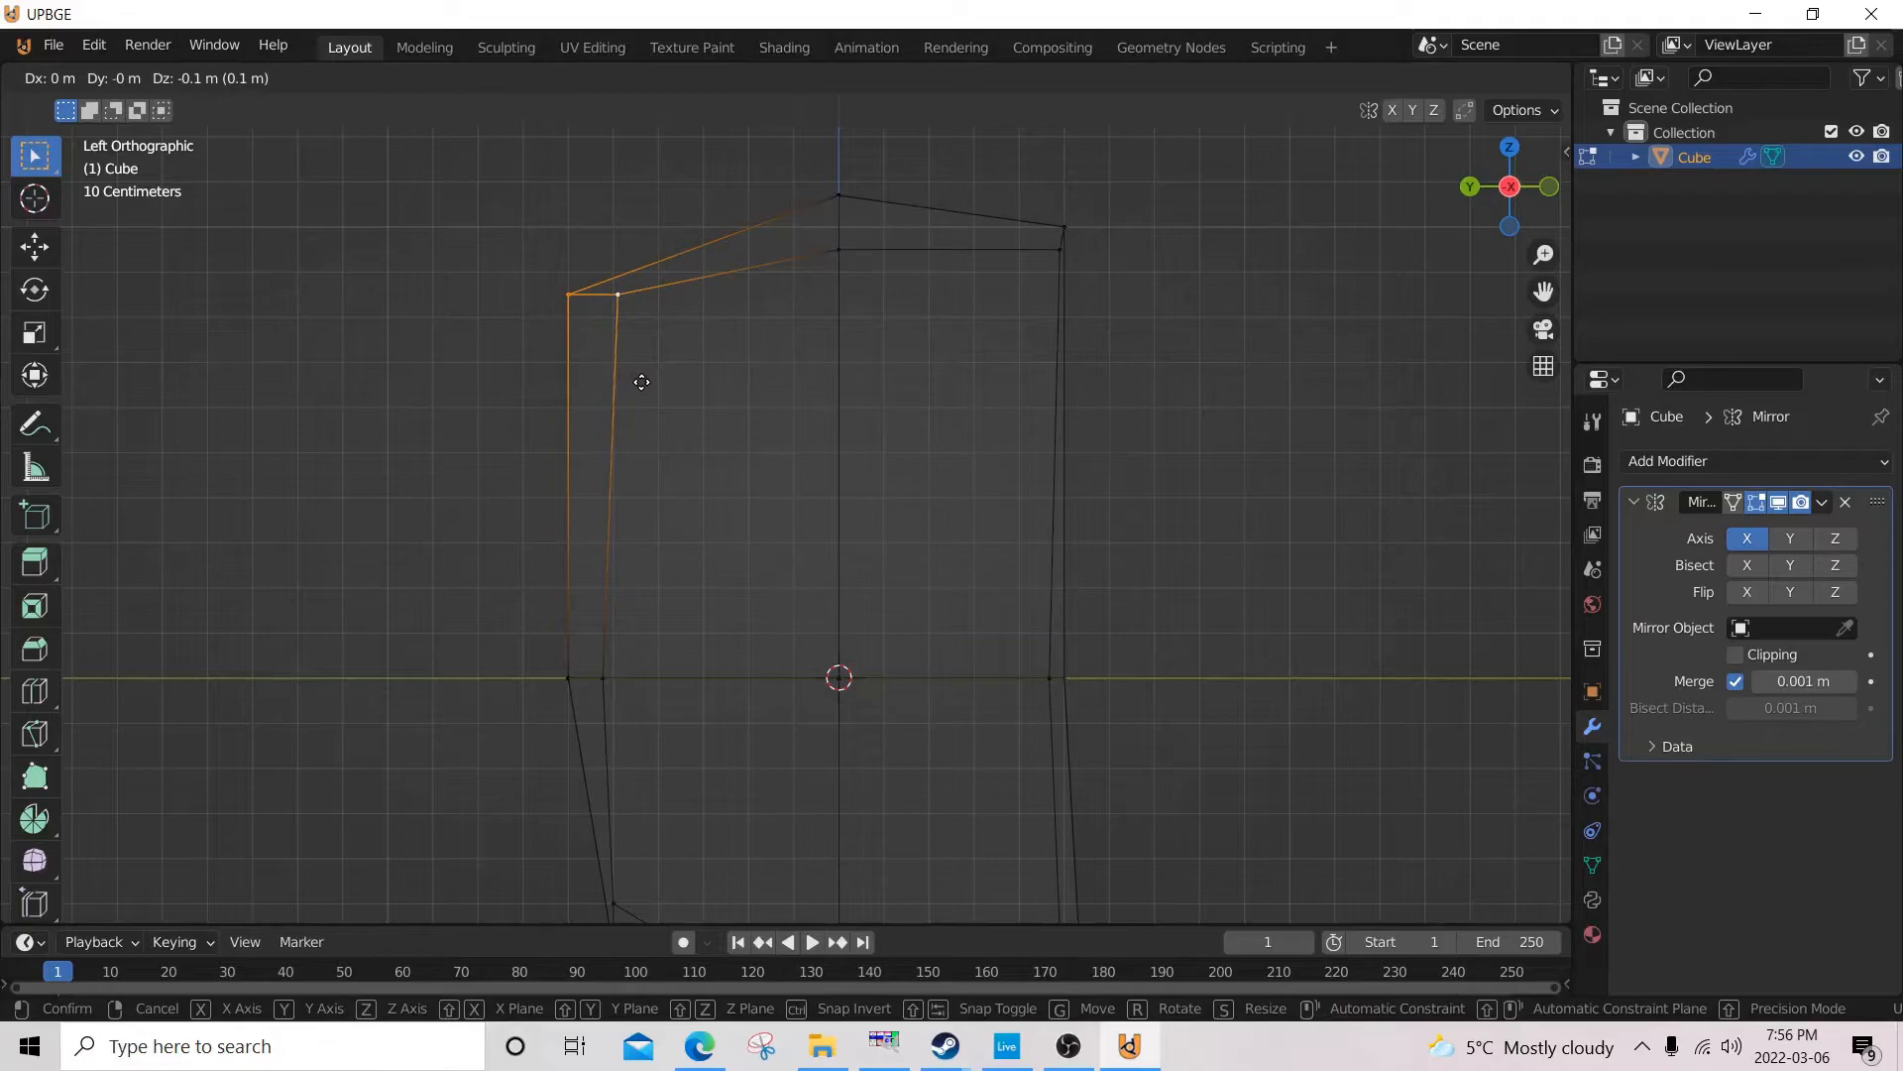
click(677, 368)
key(z)
click(722, 523)
Select the front centre vertex at mid height and move it about 0.2 m forward along Y in the right side view.
mouse_move(704, 573)
middle_down()
mouse_move(1010, 623)
mouse_move(645, 552)
mouse_move(476, 574)
middle_up()
click(983, 582)
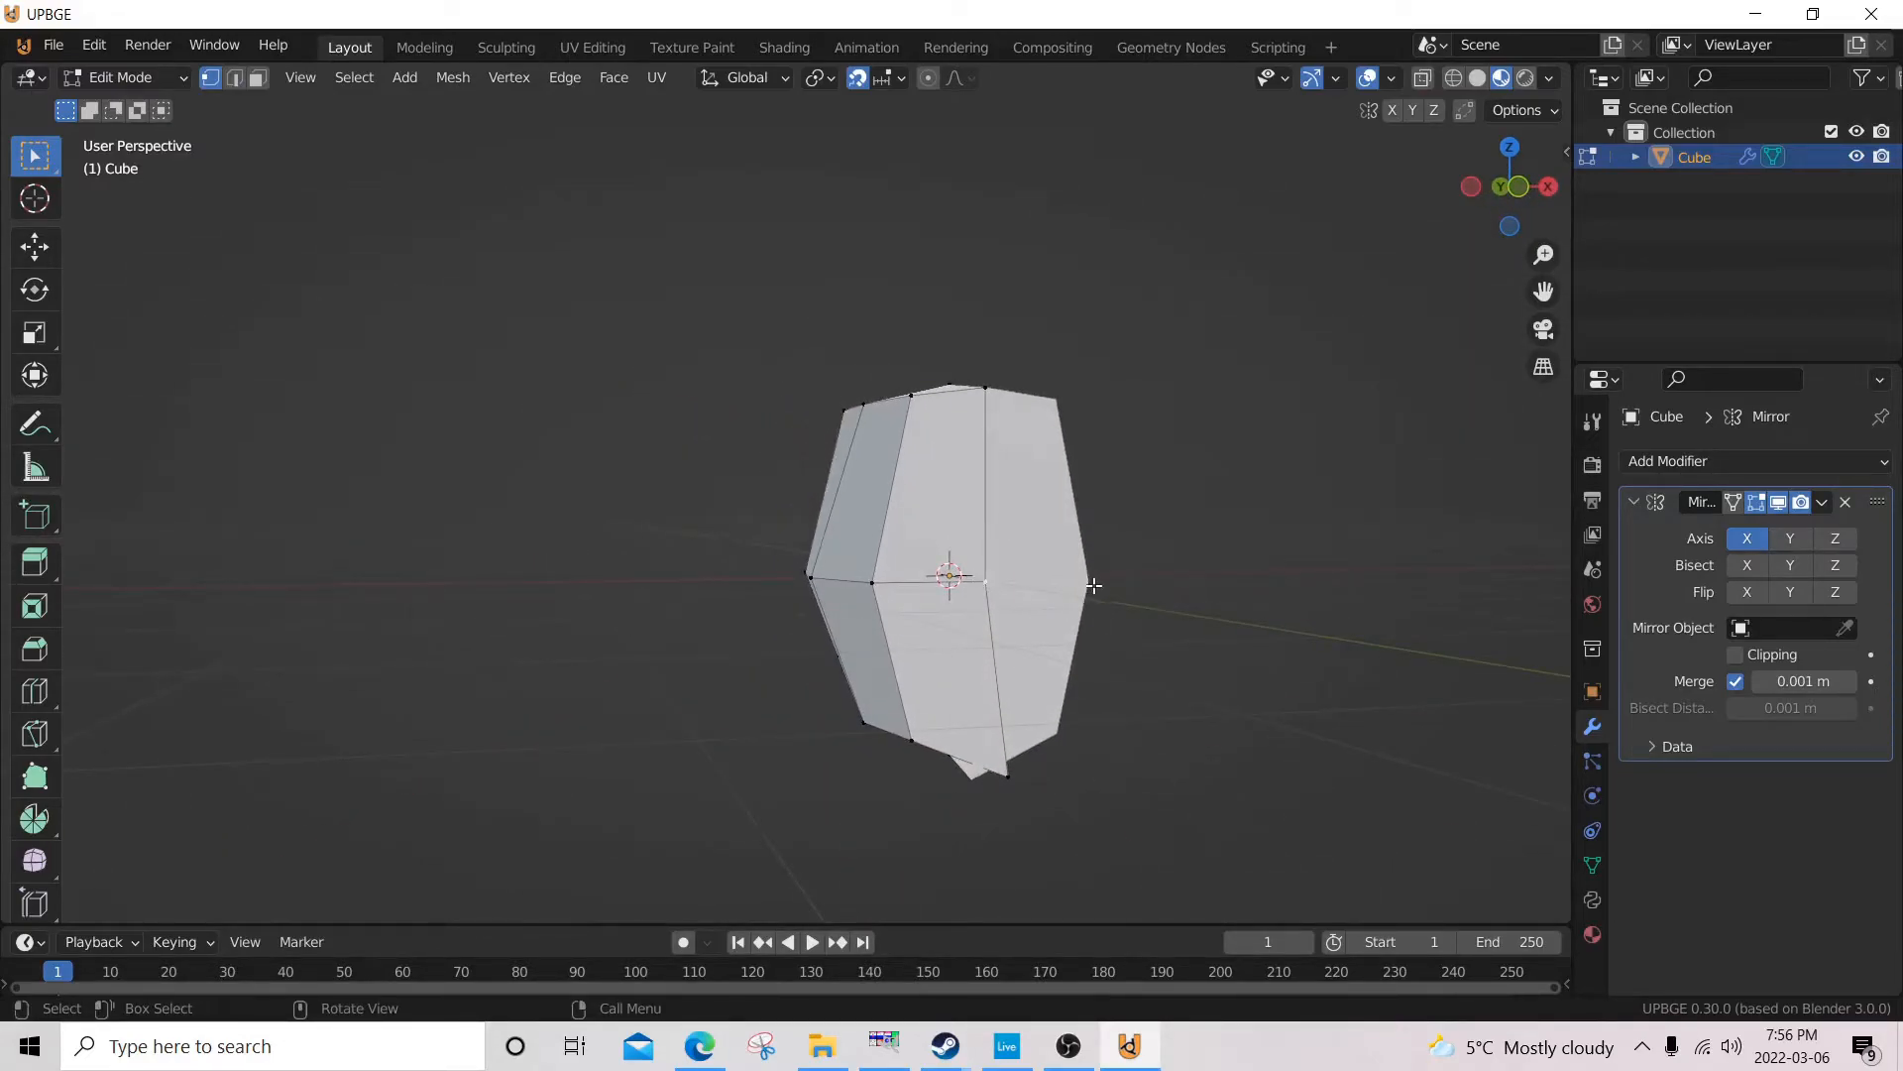
scroll(1001, 620, up, 1)
middle_drag(1001, 620, 876, 614)
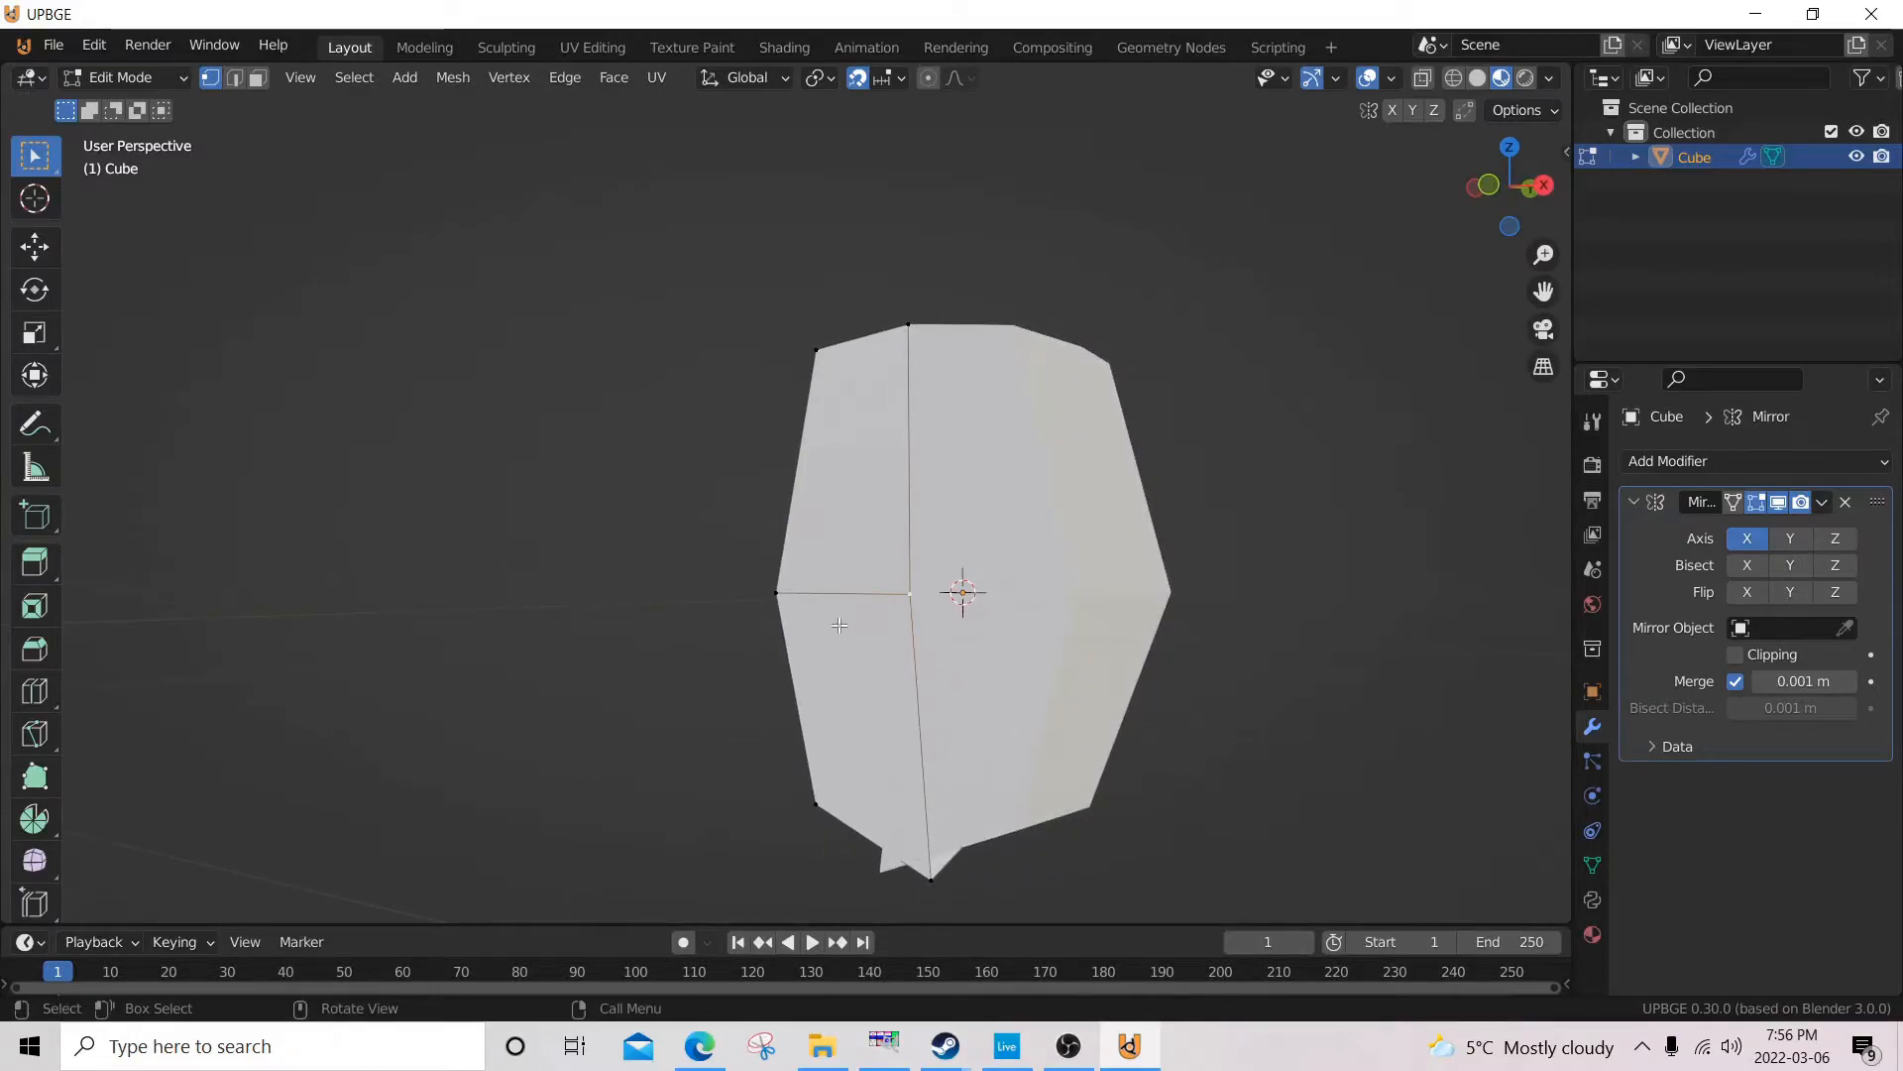
key(KP_3)
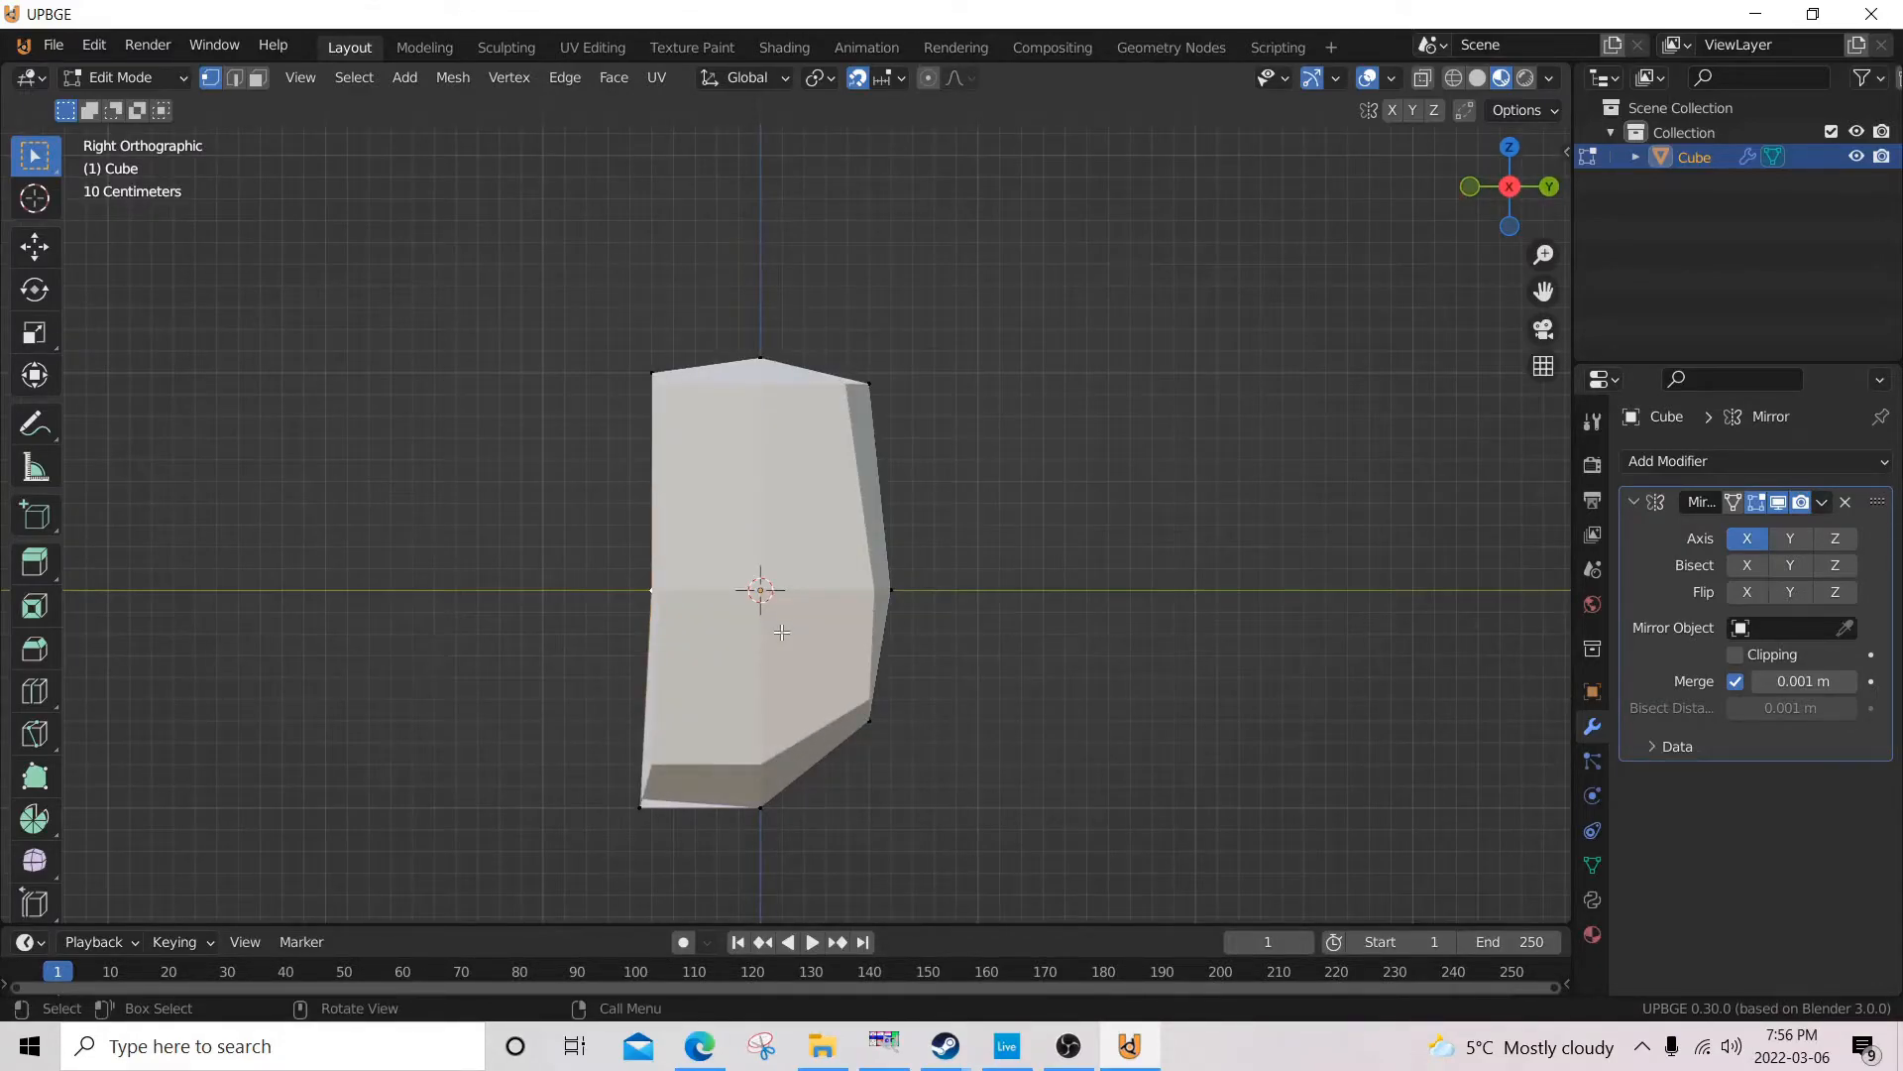
key(g)
click(801, 634)
Enable Clipping on the Mirror modifier in Object Mode.
middle_drag(801, 634, 758, 603)
key(Tab)
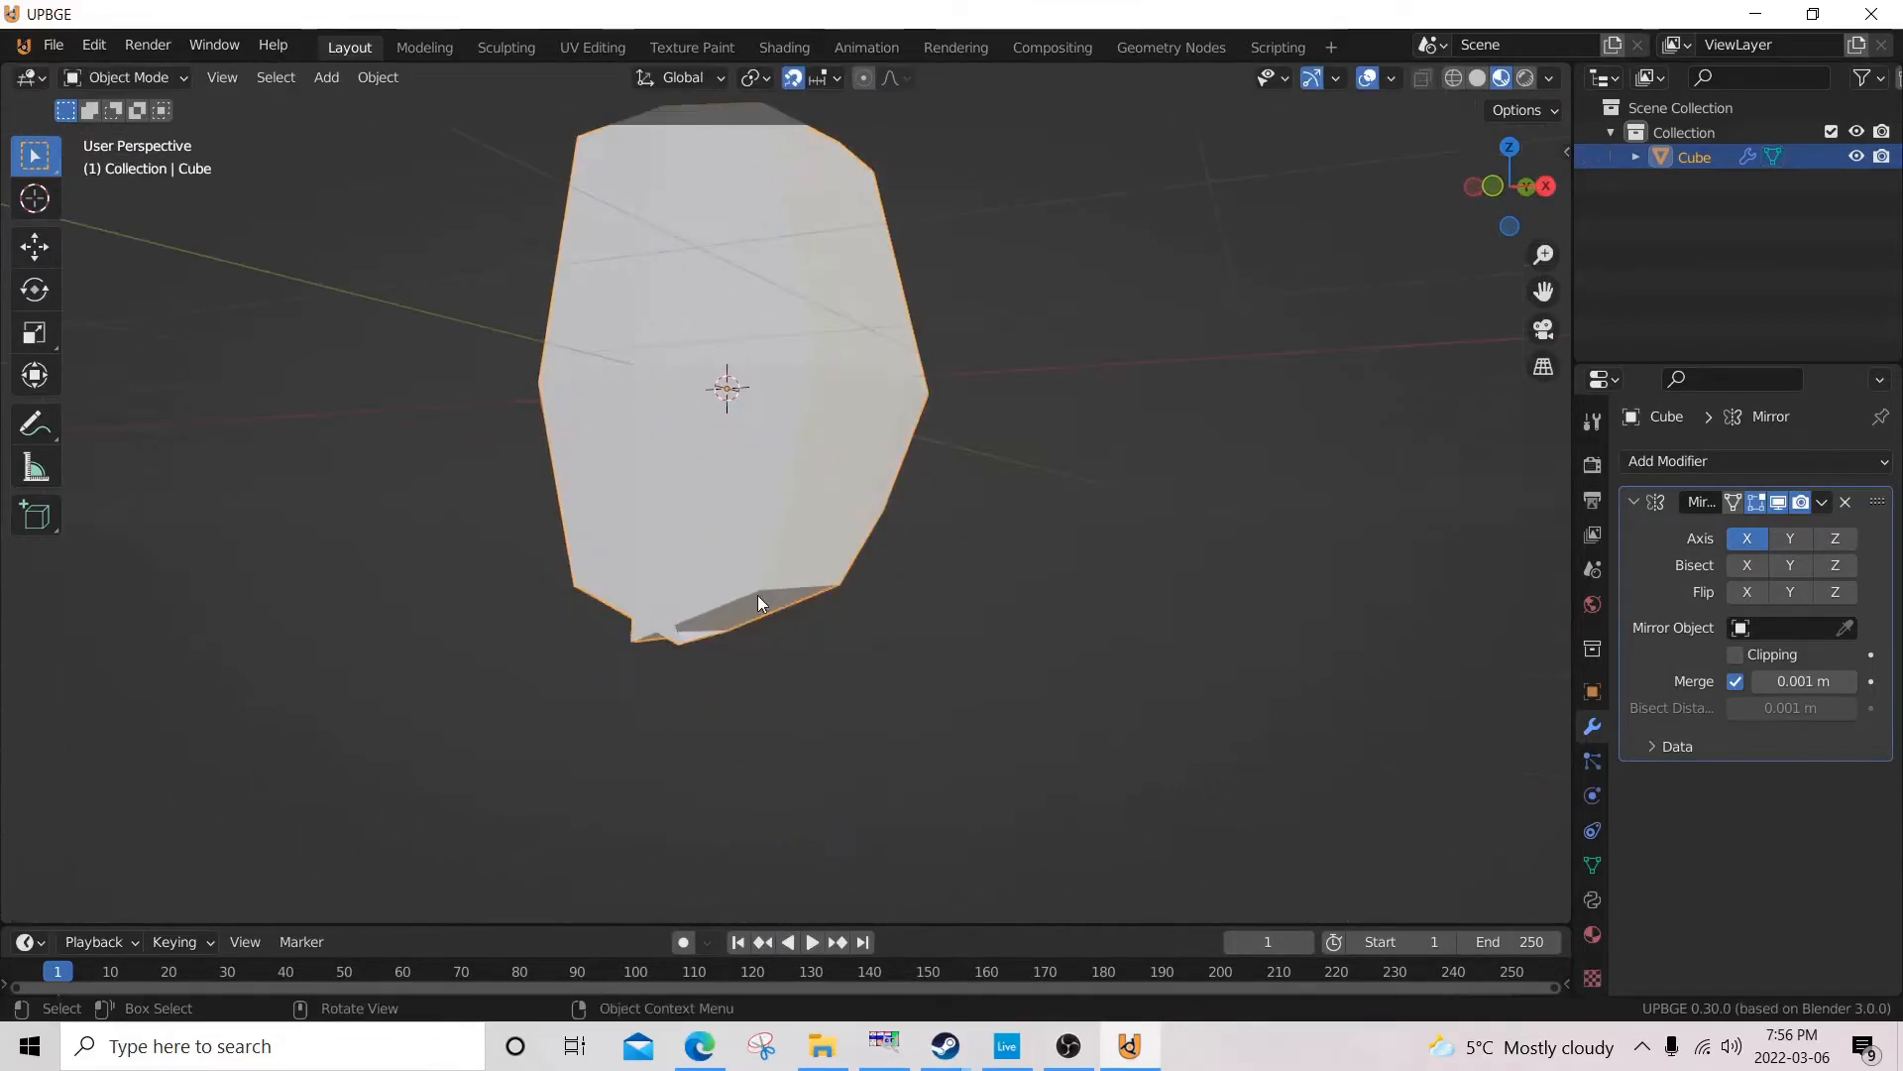
middle_drag(730, 680, 892, 684)
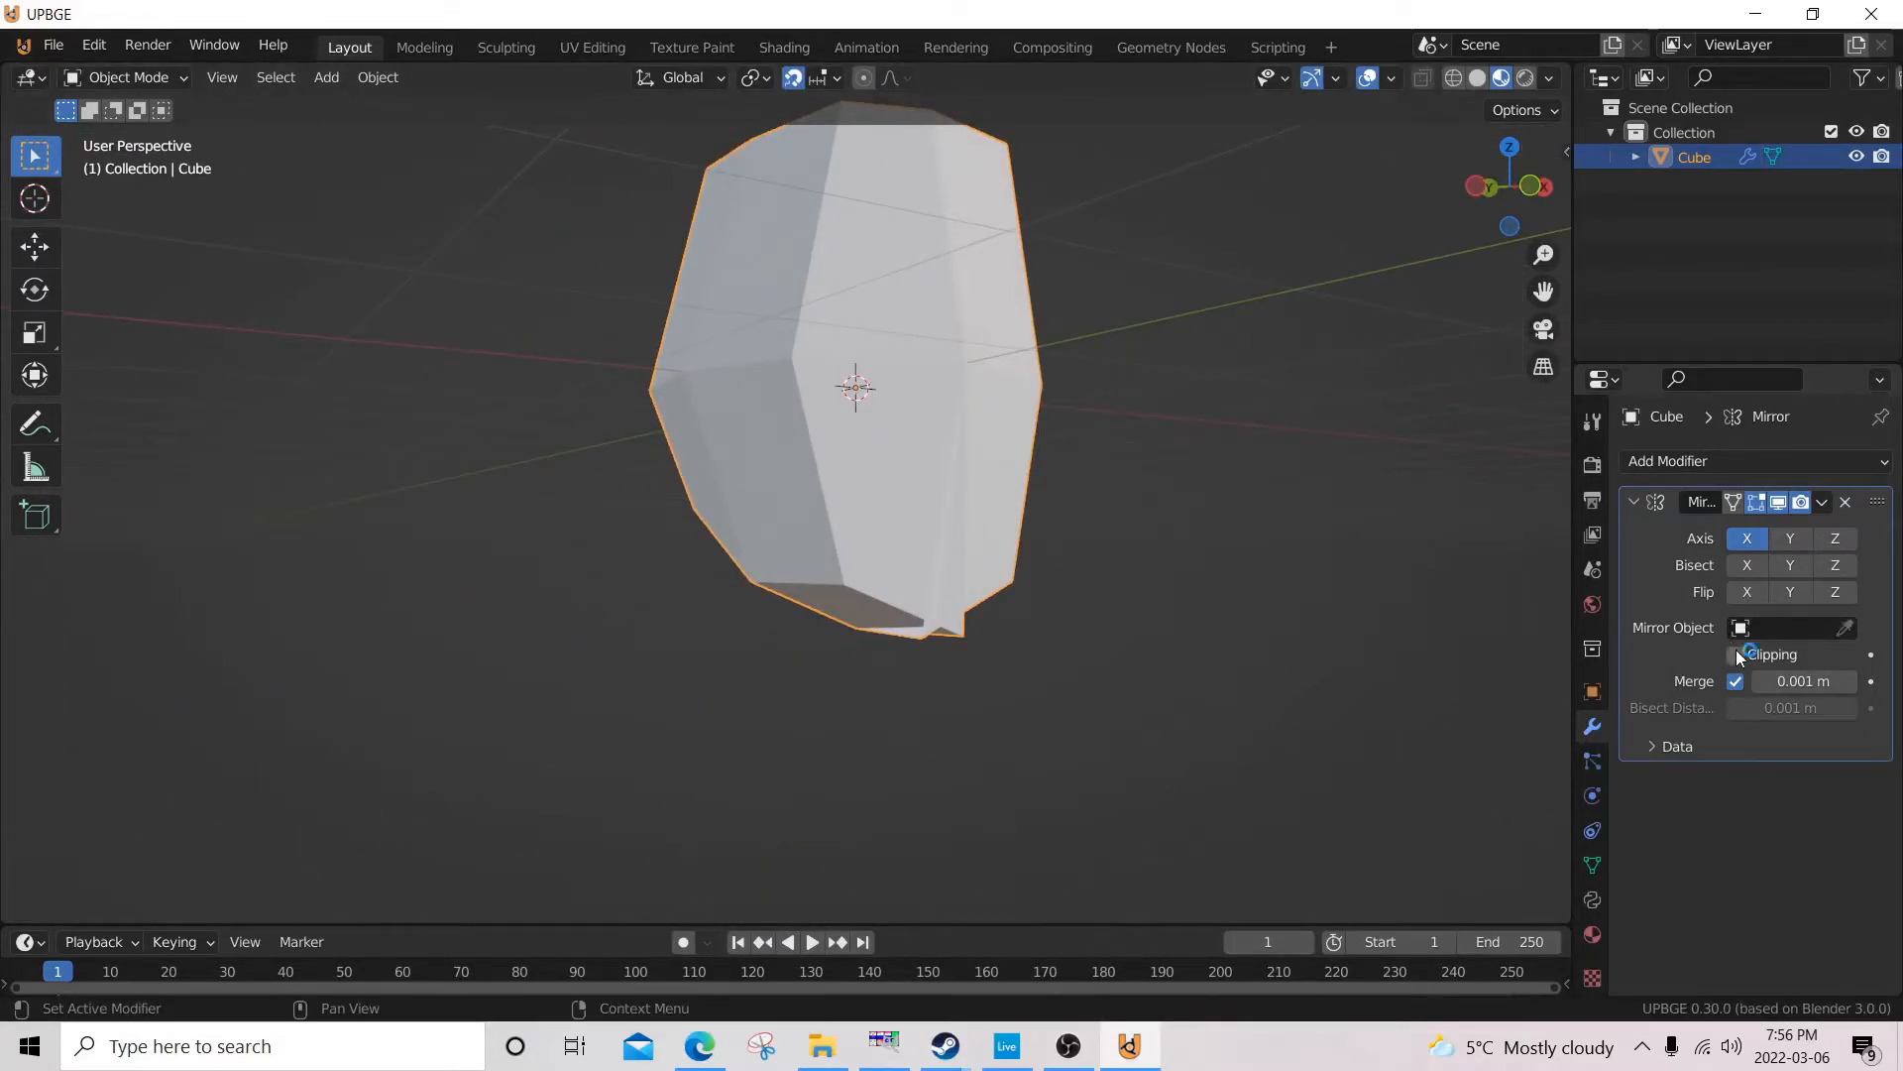
Select all vertices of the mesh half and move them 0.1 m outward along negative X in the front view.
key(KP_1)
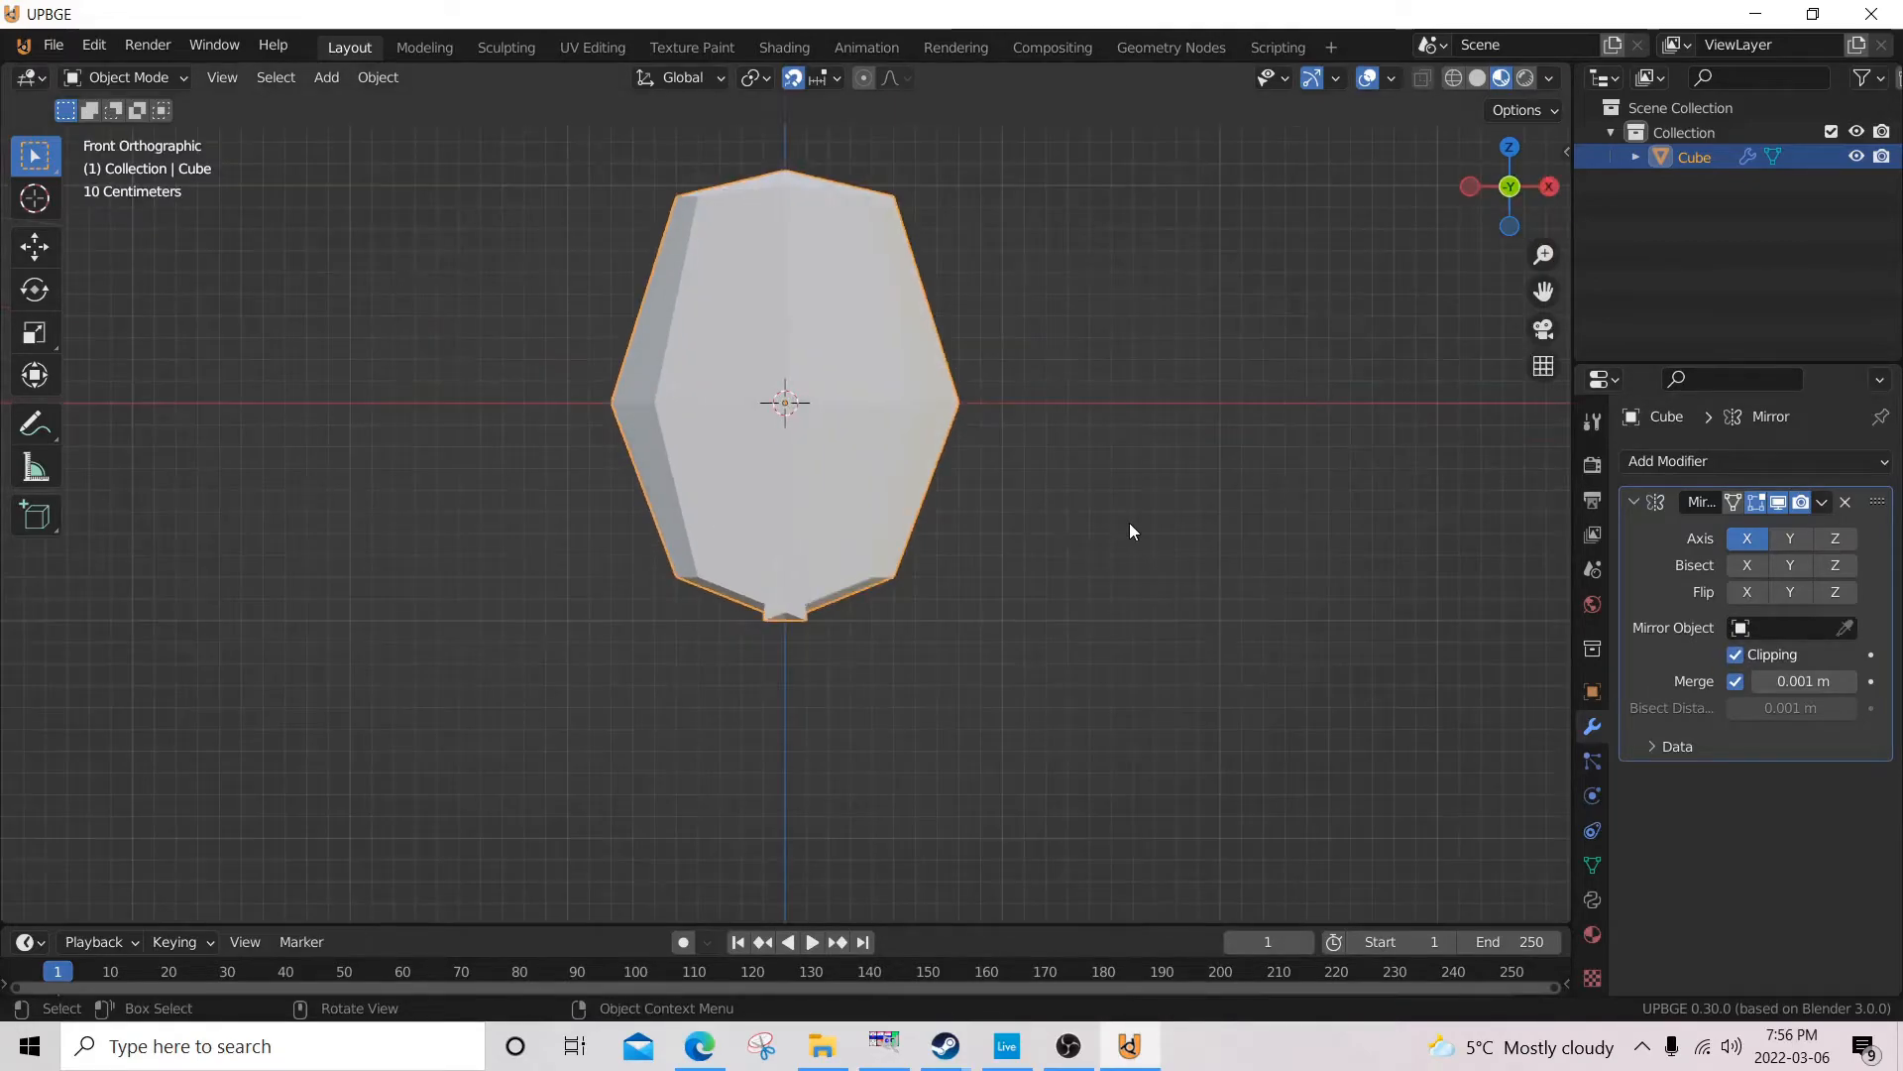
key(Tab)
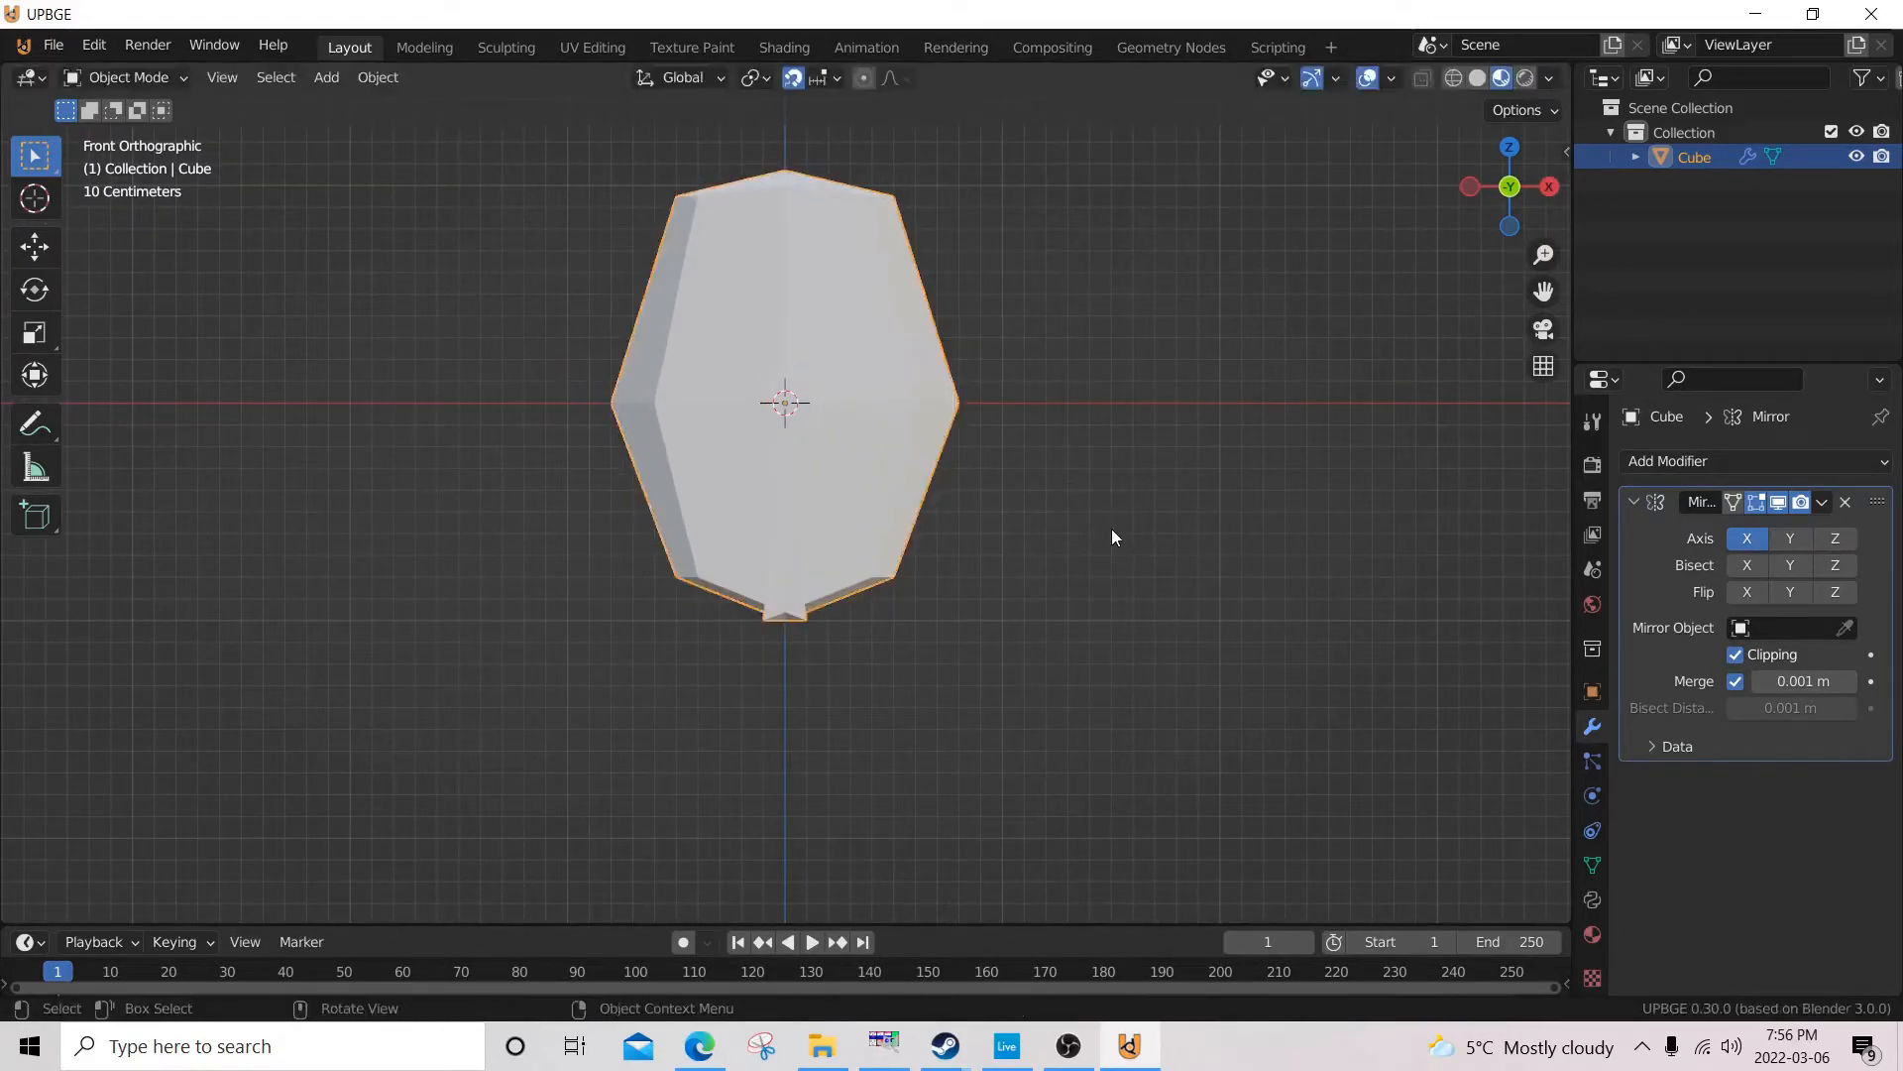
key(g)
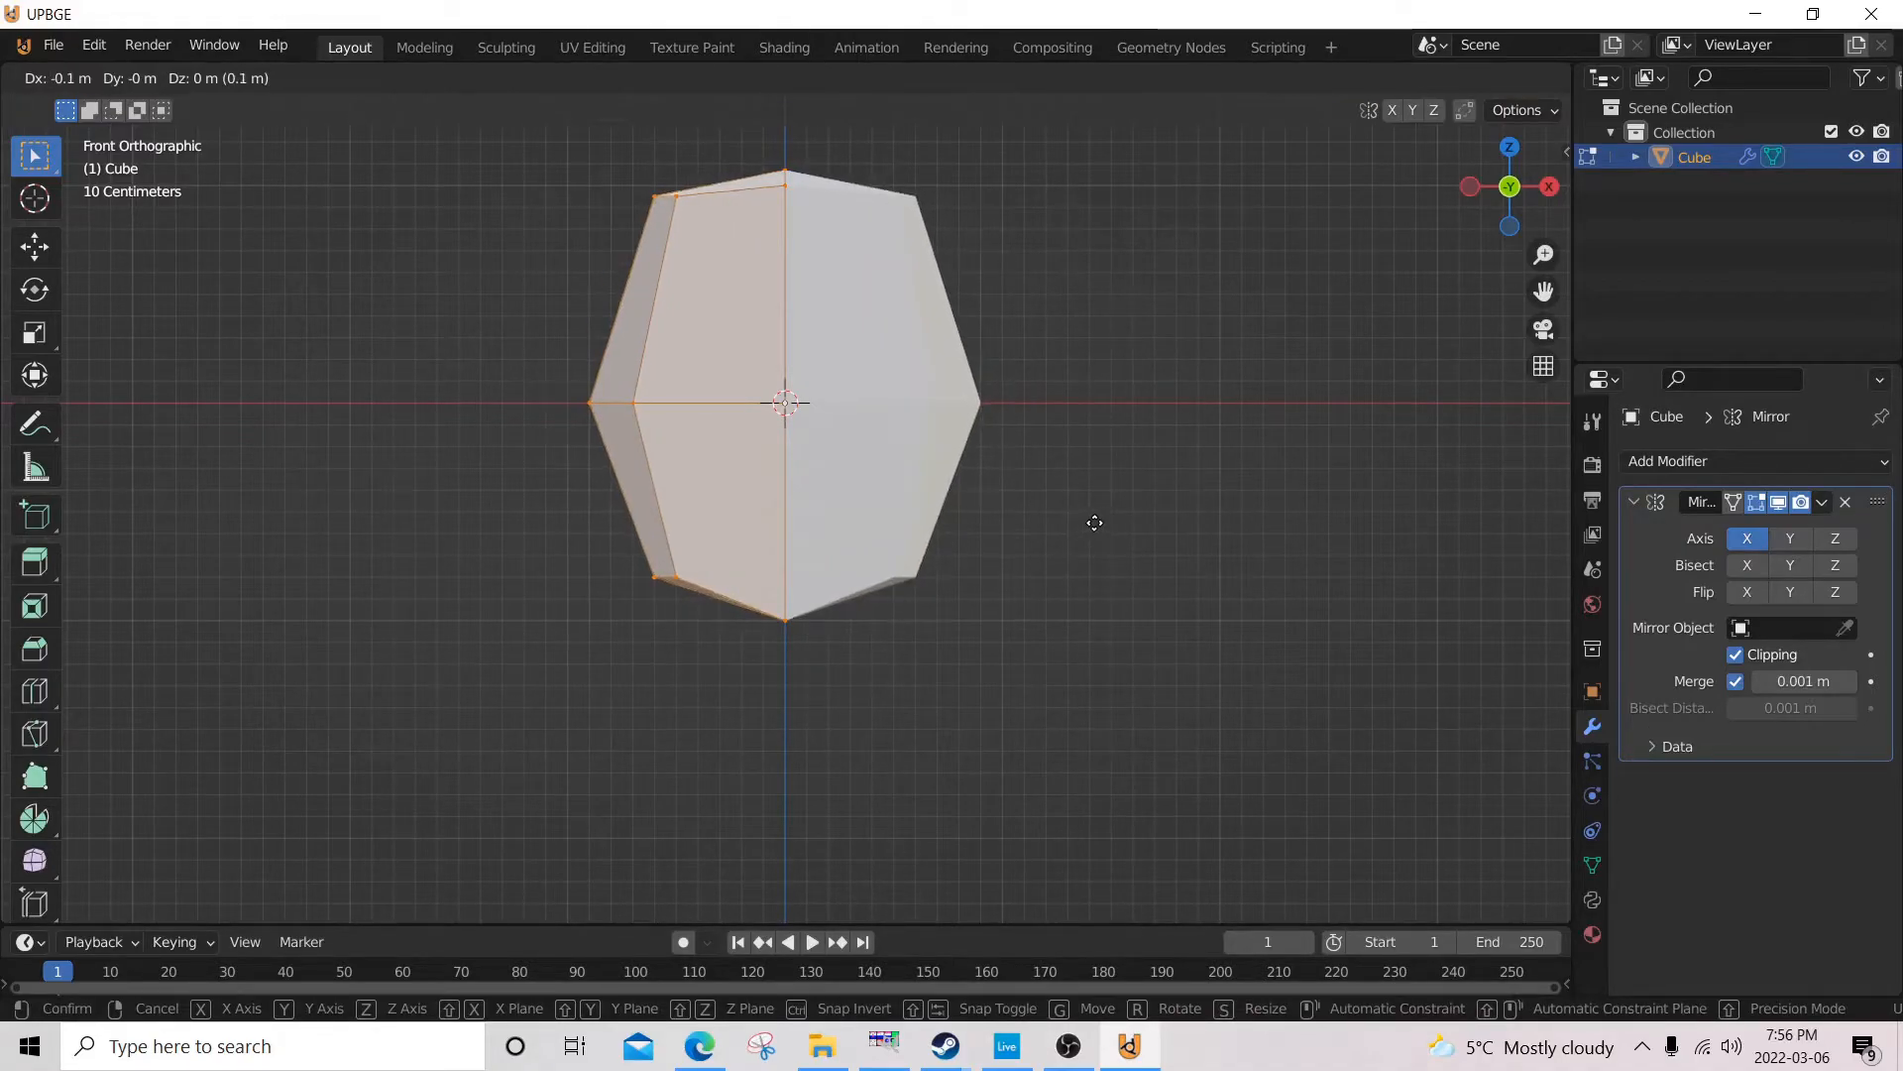
click(1095, 525)
key(z)
click(1119, 623)
Select the three outer vertices of the top face and lower them about 0.2 m along Z in the left side view.
middle_drag(994, 567, 1168, 621)
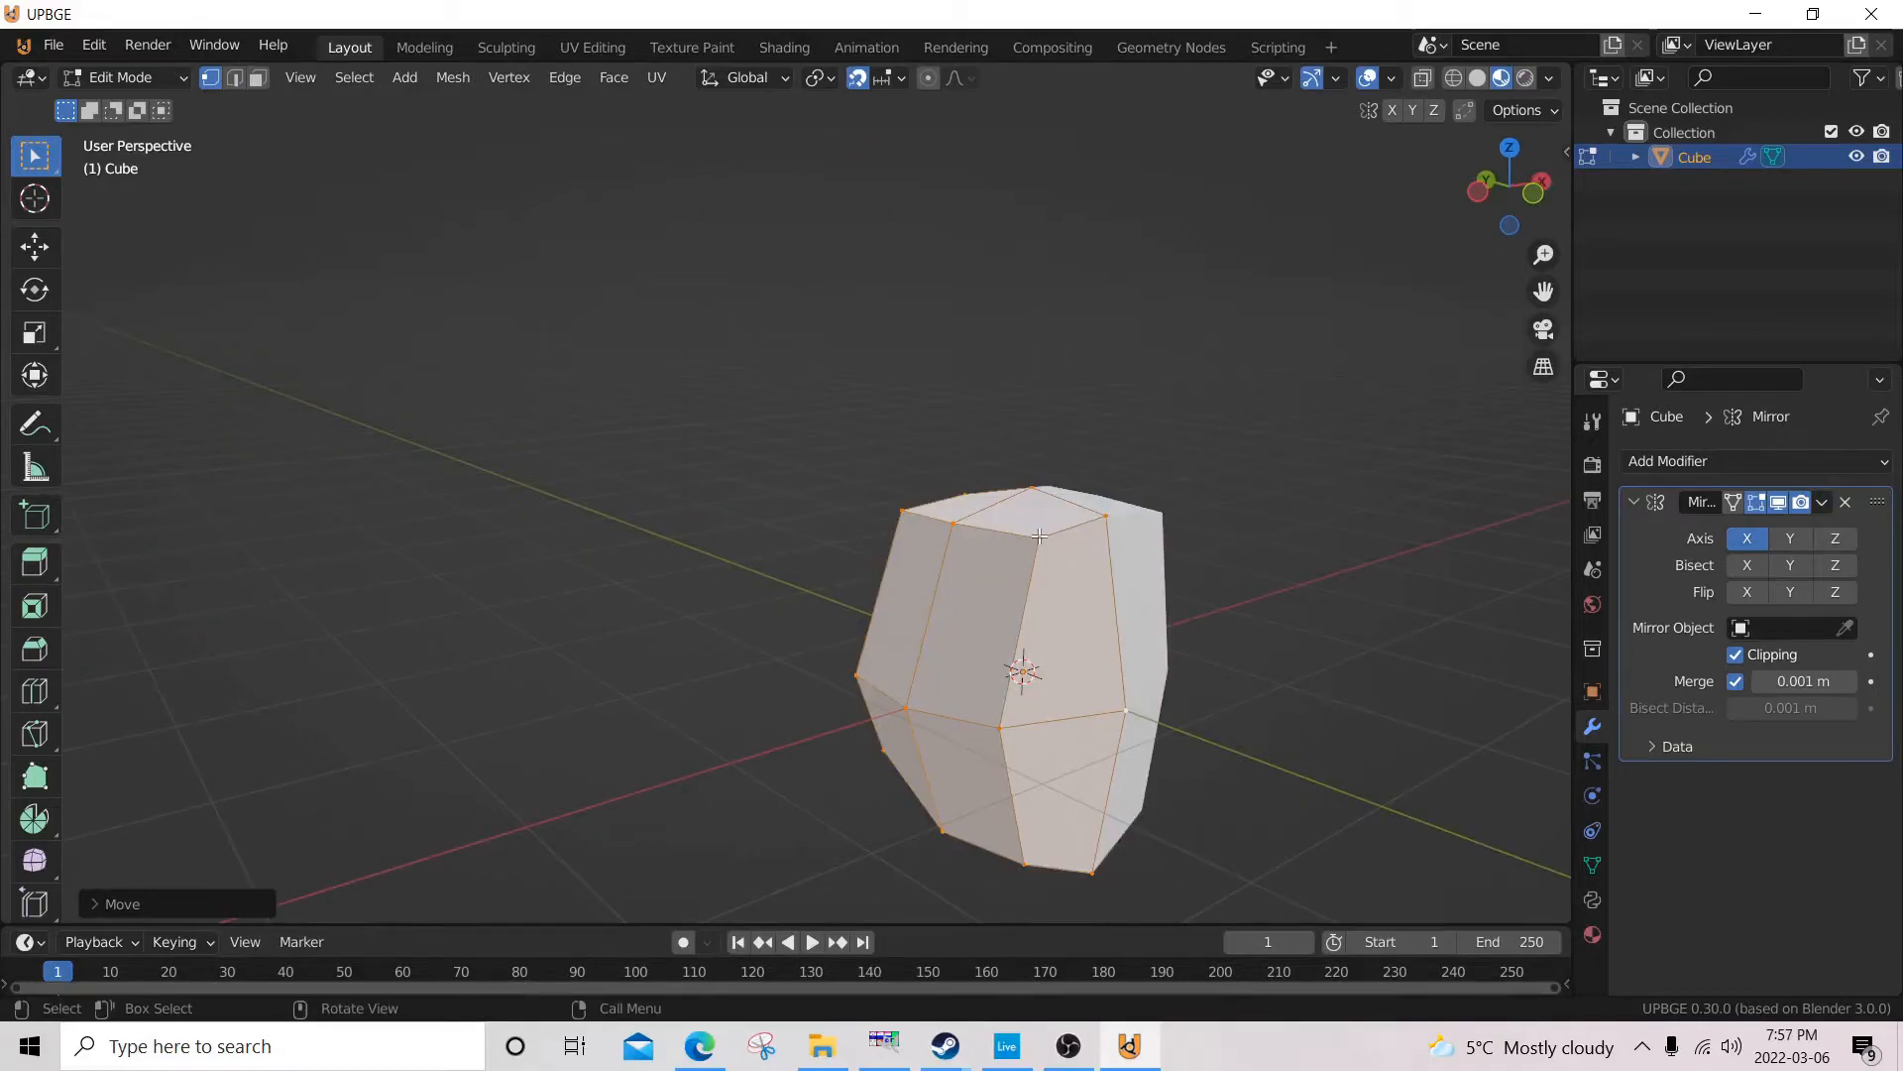
key(alt+a)
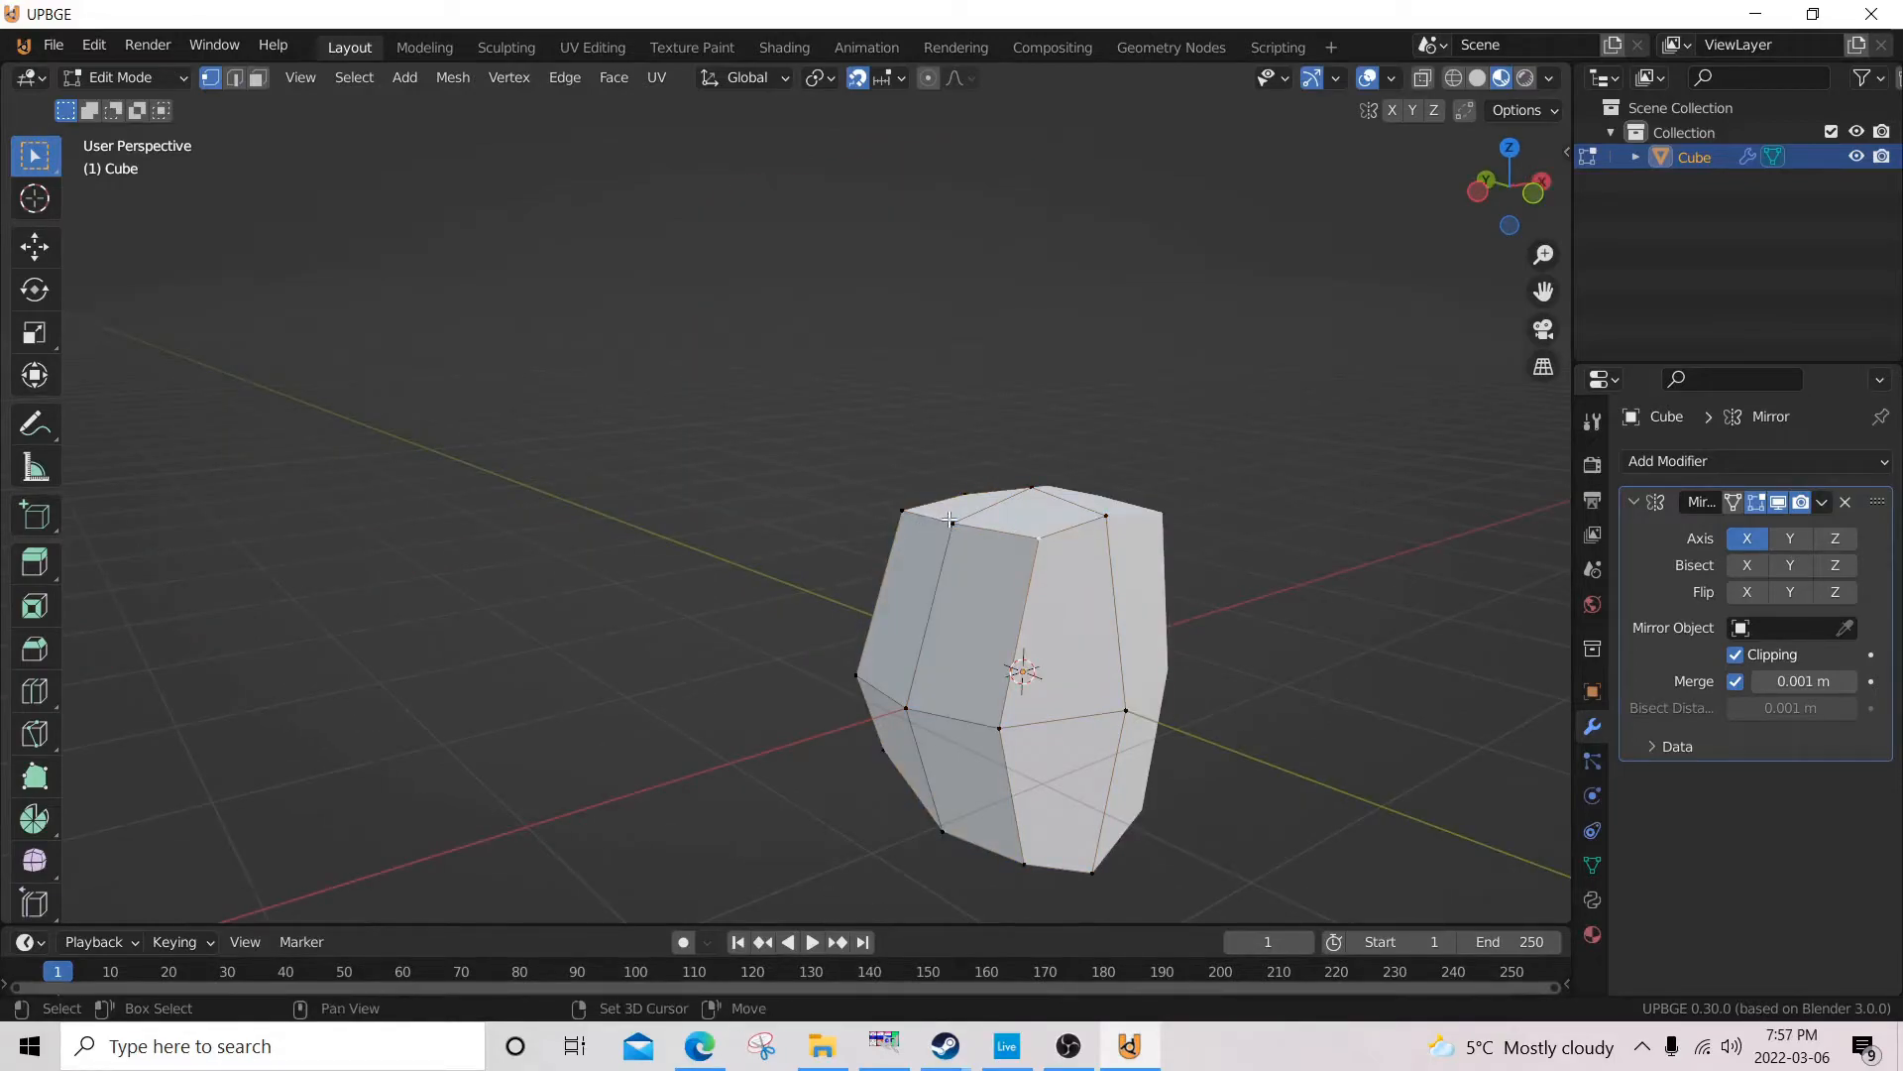
key(ctrl+KP_3)
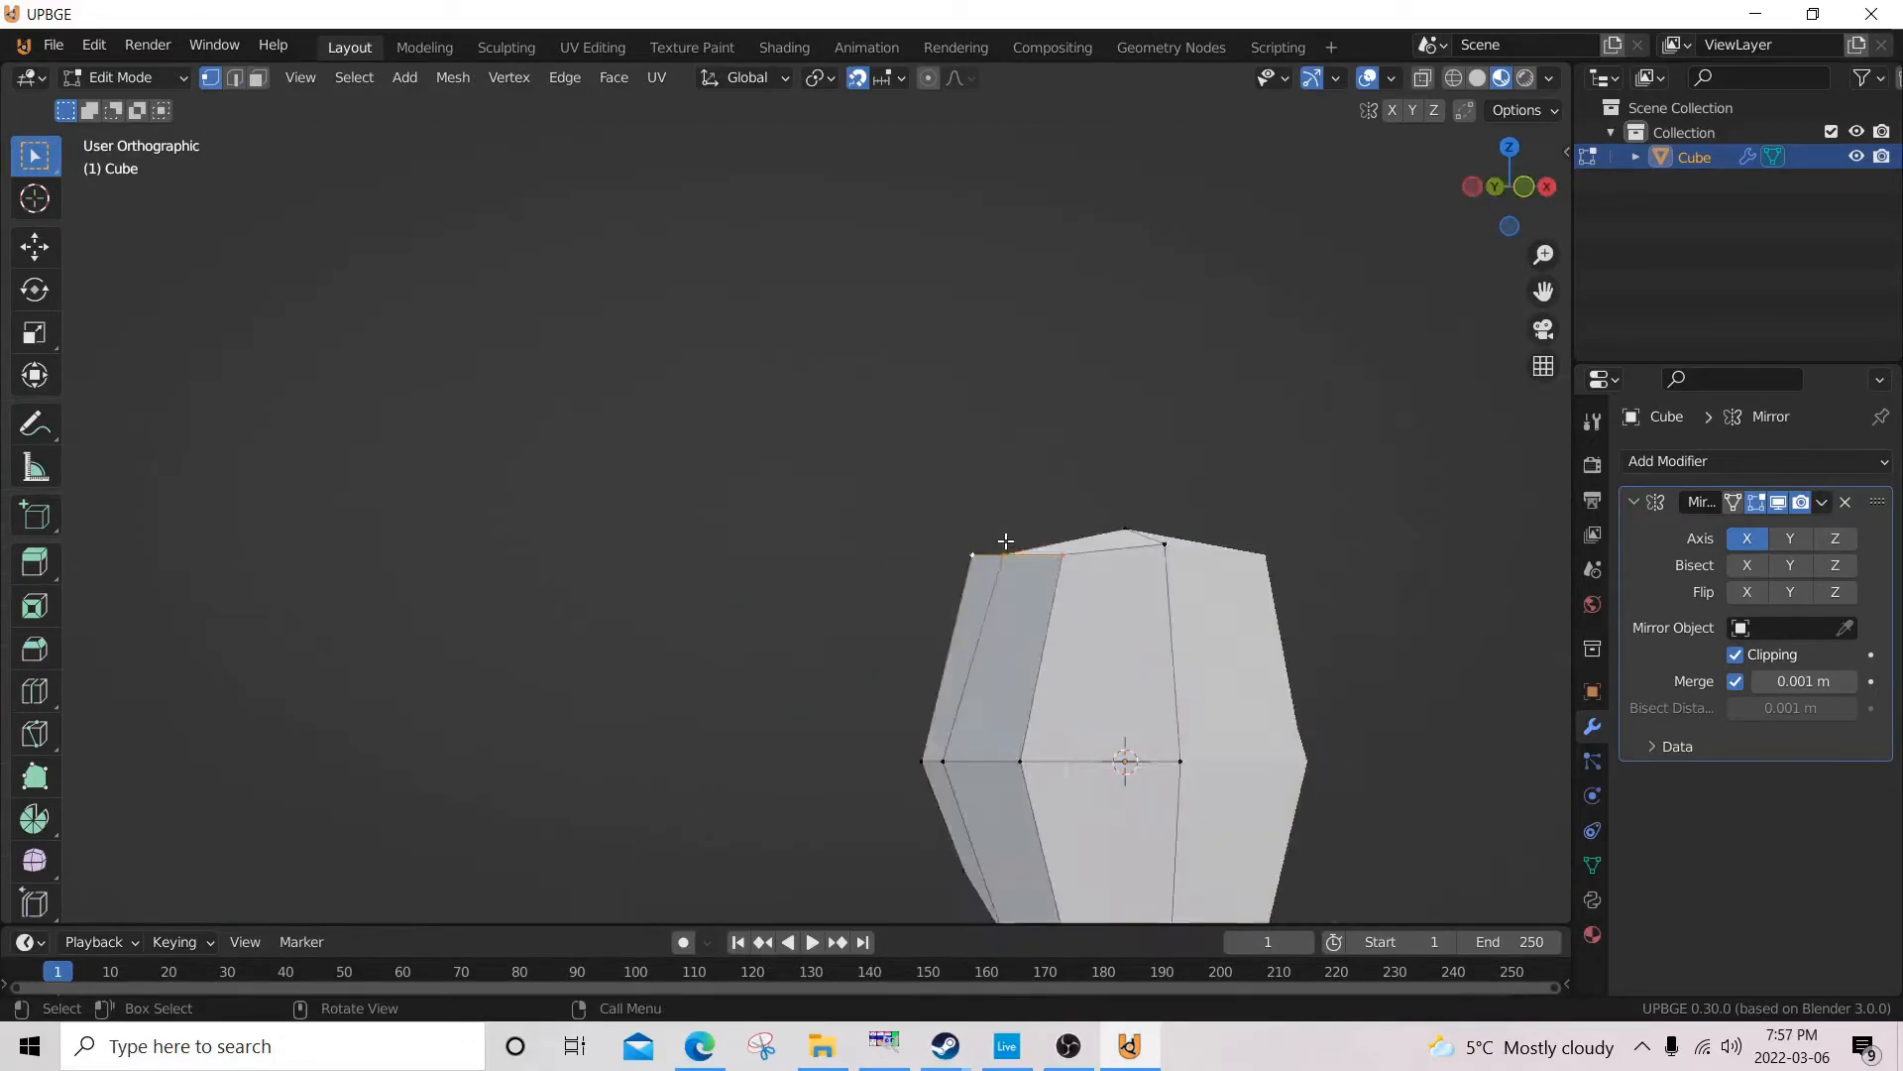
key(g)
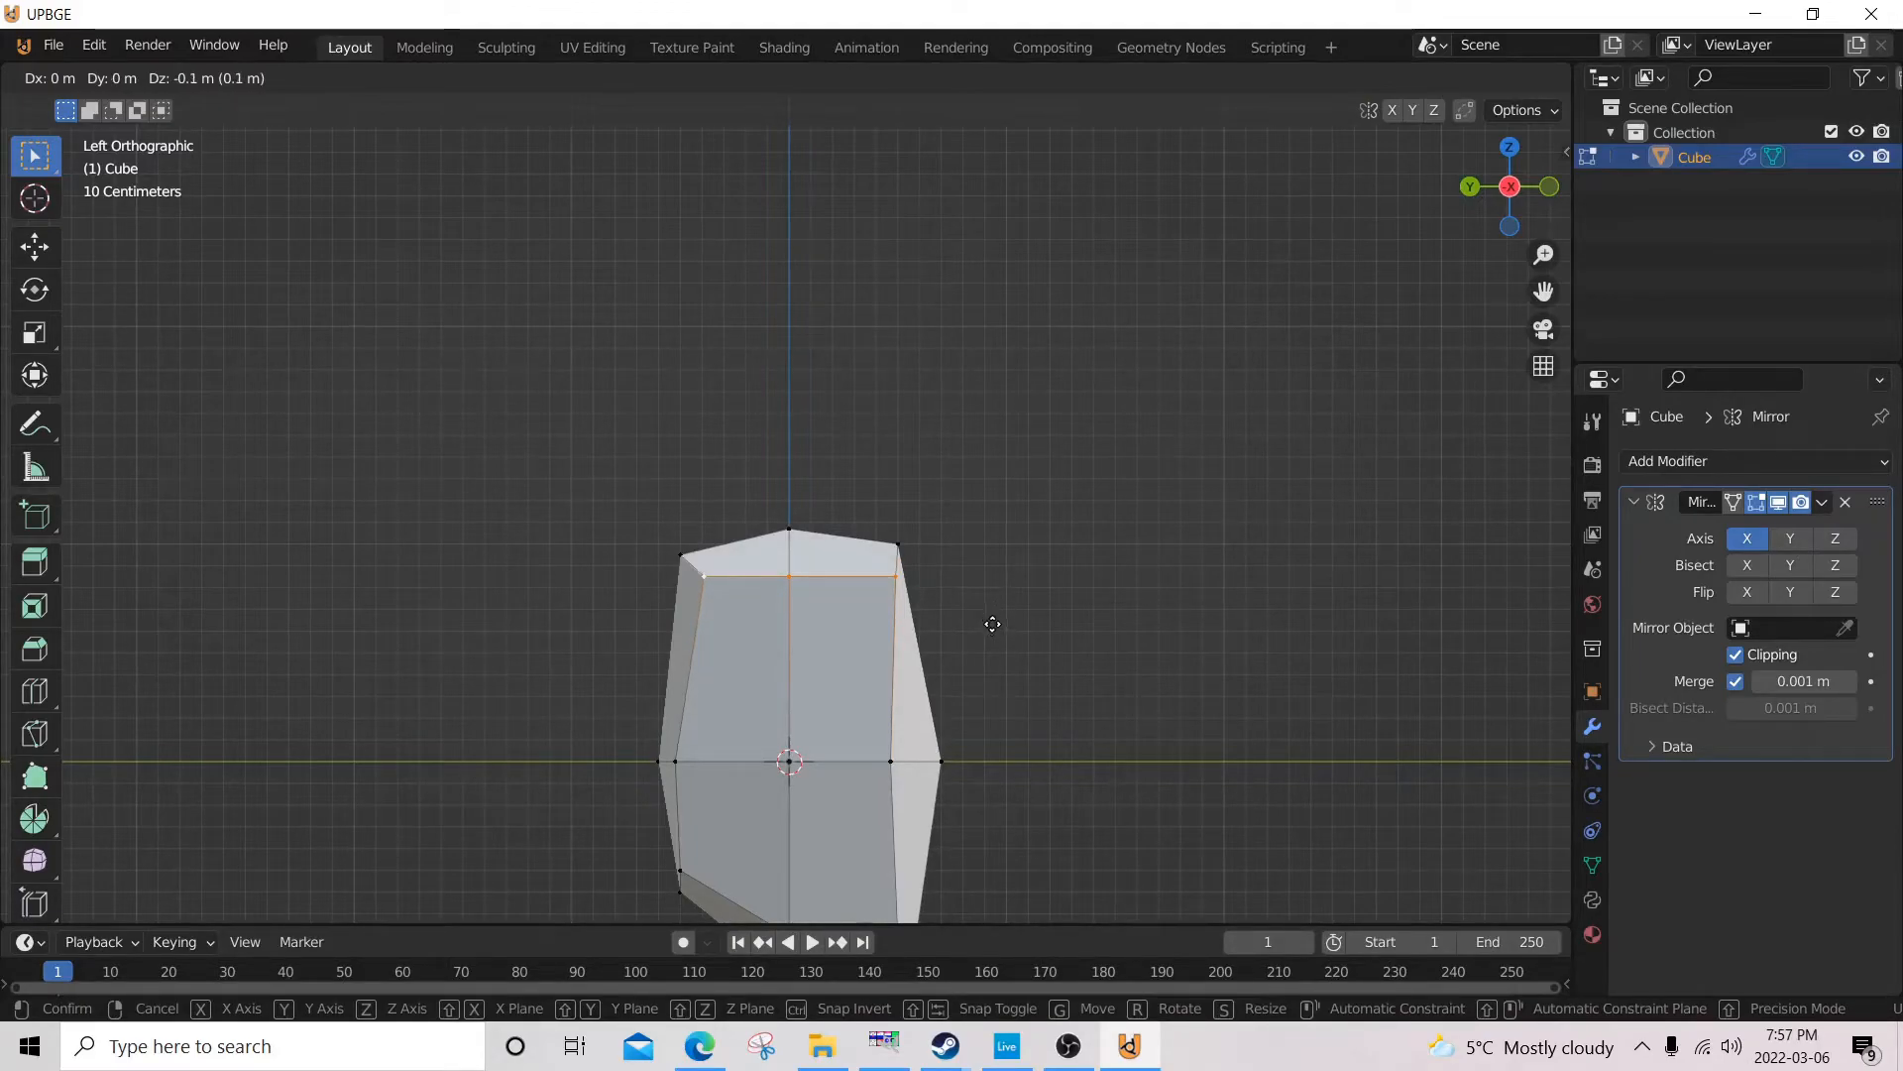
click(993, 630)
key(s)
key(x)
key(y)
click(1064, 638)
Select the middle and lower outer back vertices and move them about 0.1 m forward along Y in the left side view.
middle_drag(1064, 638, 1219, 699)
shift+middle_drag(754, 839, 833, 728)
middle_drag(823, 662, 744, 730)
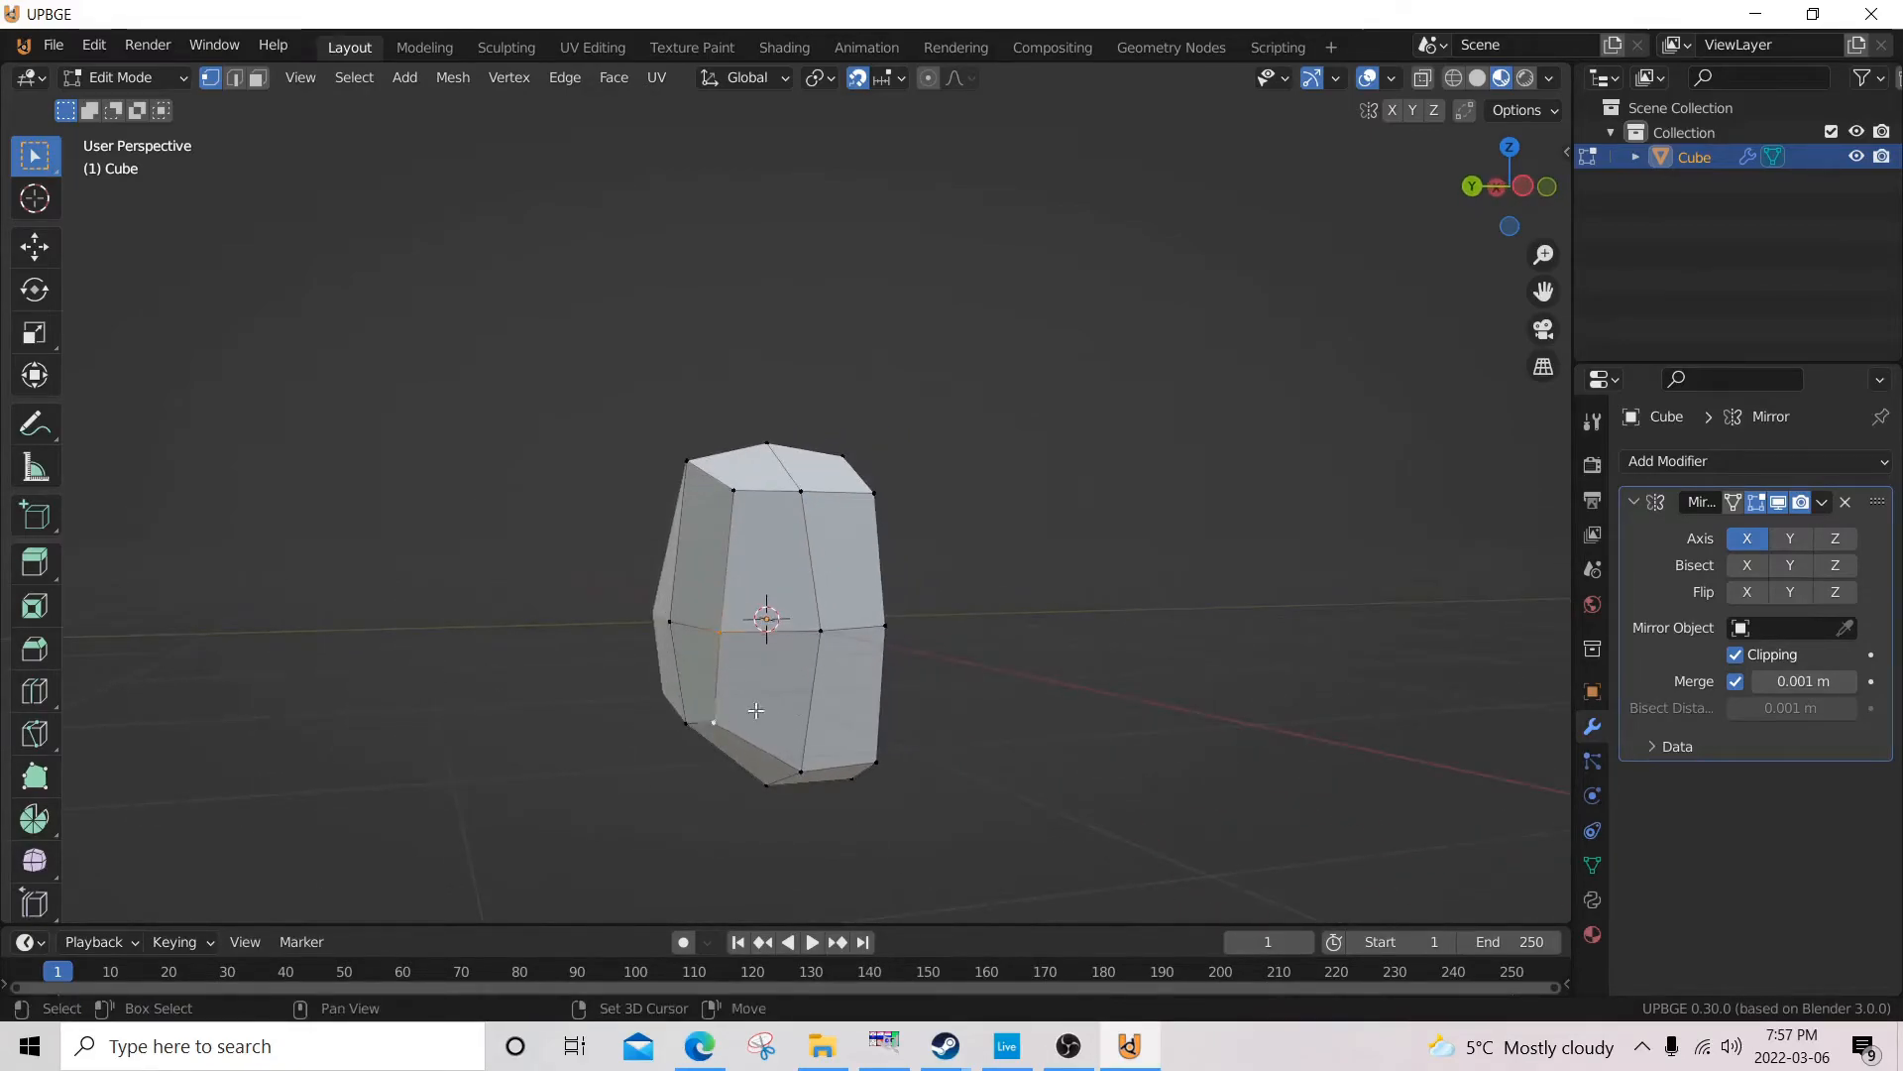
key(KP_1)
key(ctrl+KP_3)
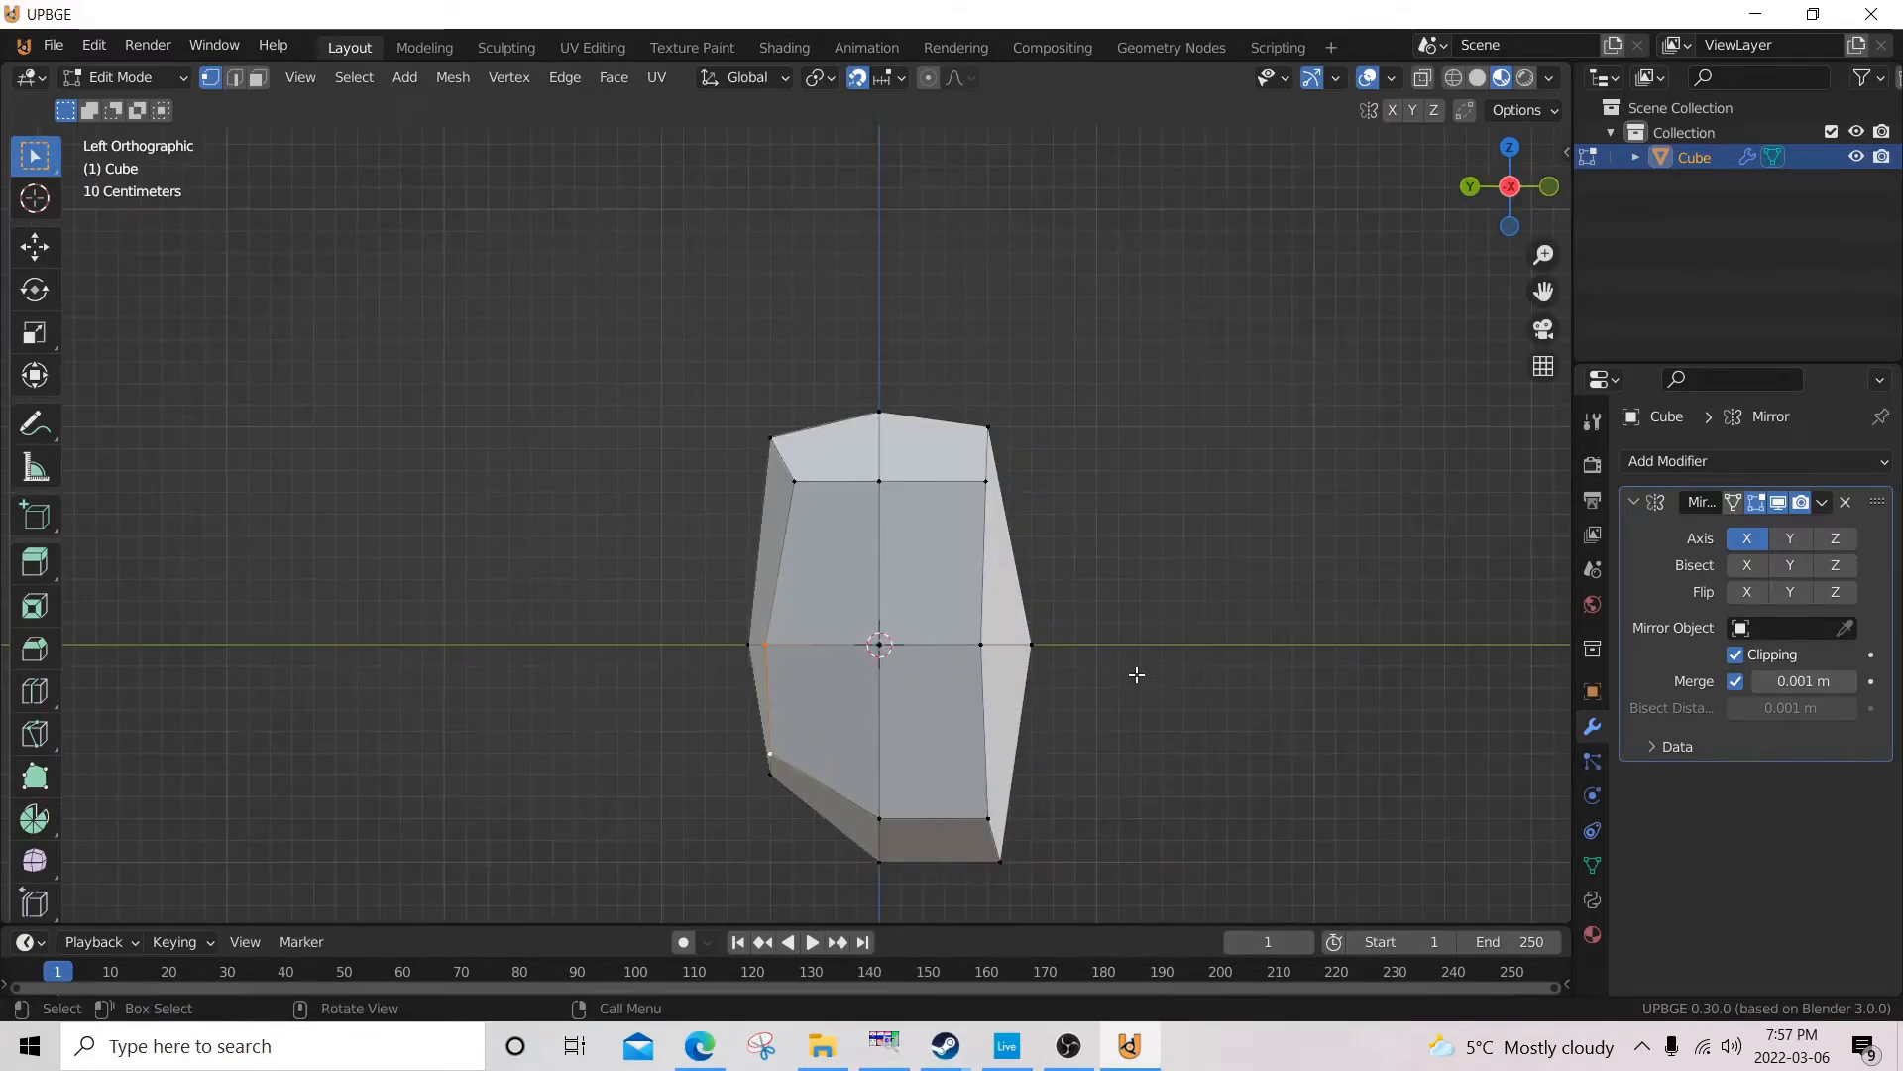
key(g)
click(1160, 684)
Move the outermost side vertices at mid height about 0.1 m inward along X in the front view.
middle_drag(1126, 739, 1096, 576)
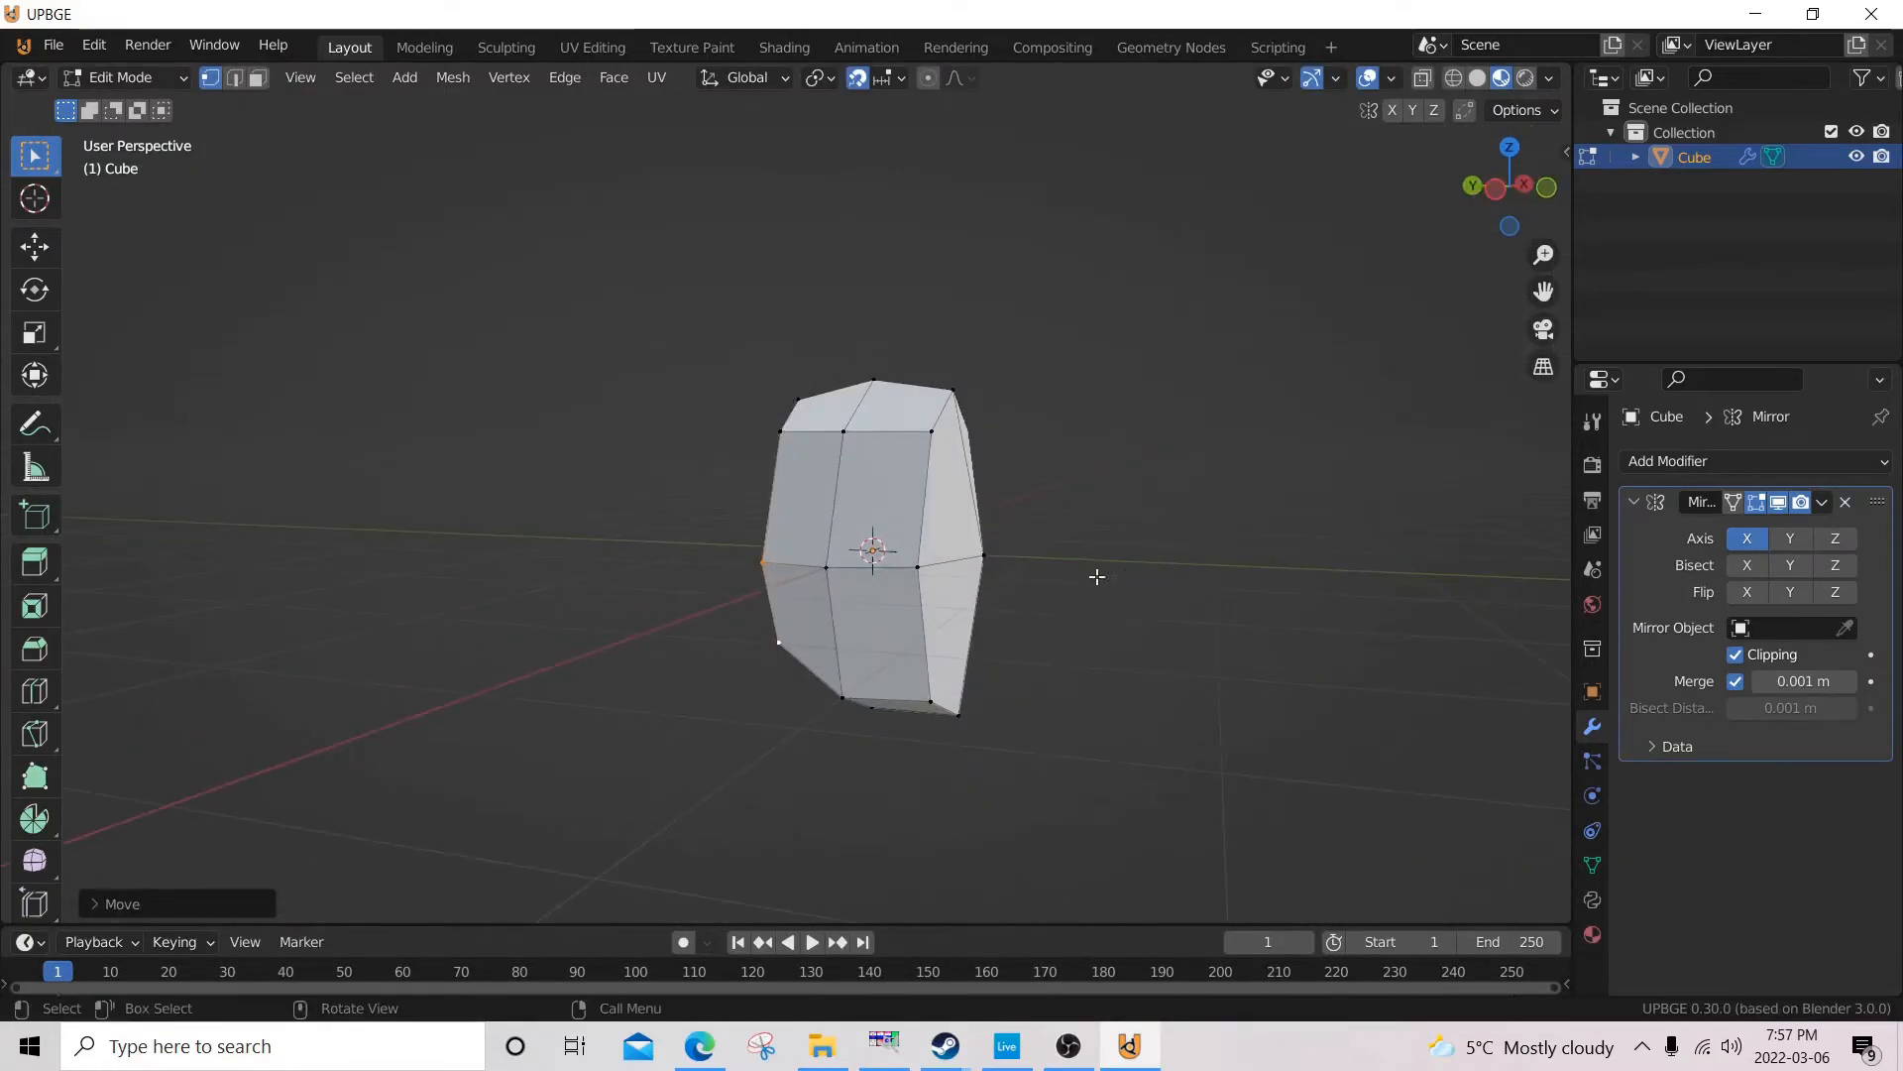
shift+click(838, 567)
key(KP_1)
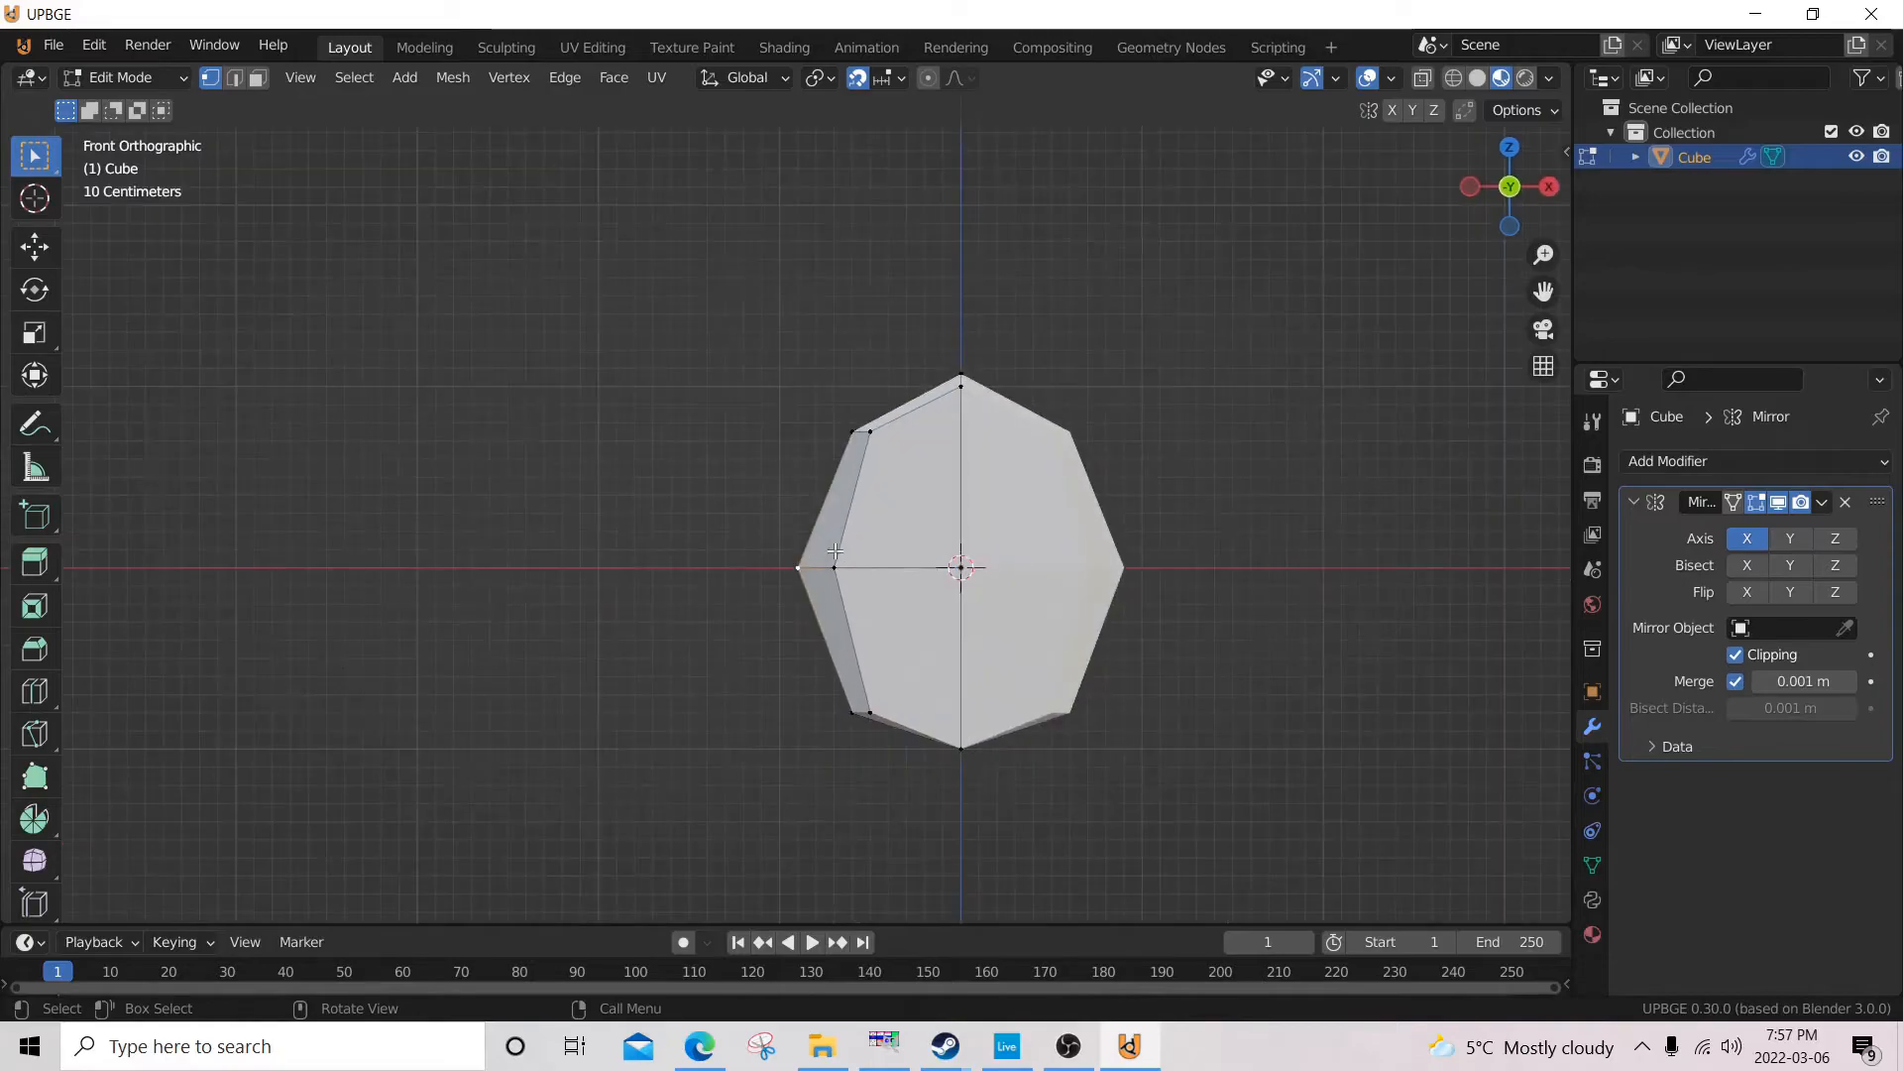
scroll(797, 634, up, 6)
key(g)
click(921, 700)
scroll(921, 700, down, 6)
middle_drag(921, 700, 1010, 627)
Switch the viewport to Solid shading and apply Shade Smooth to the object in Object Mode.
key(Tab)
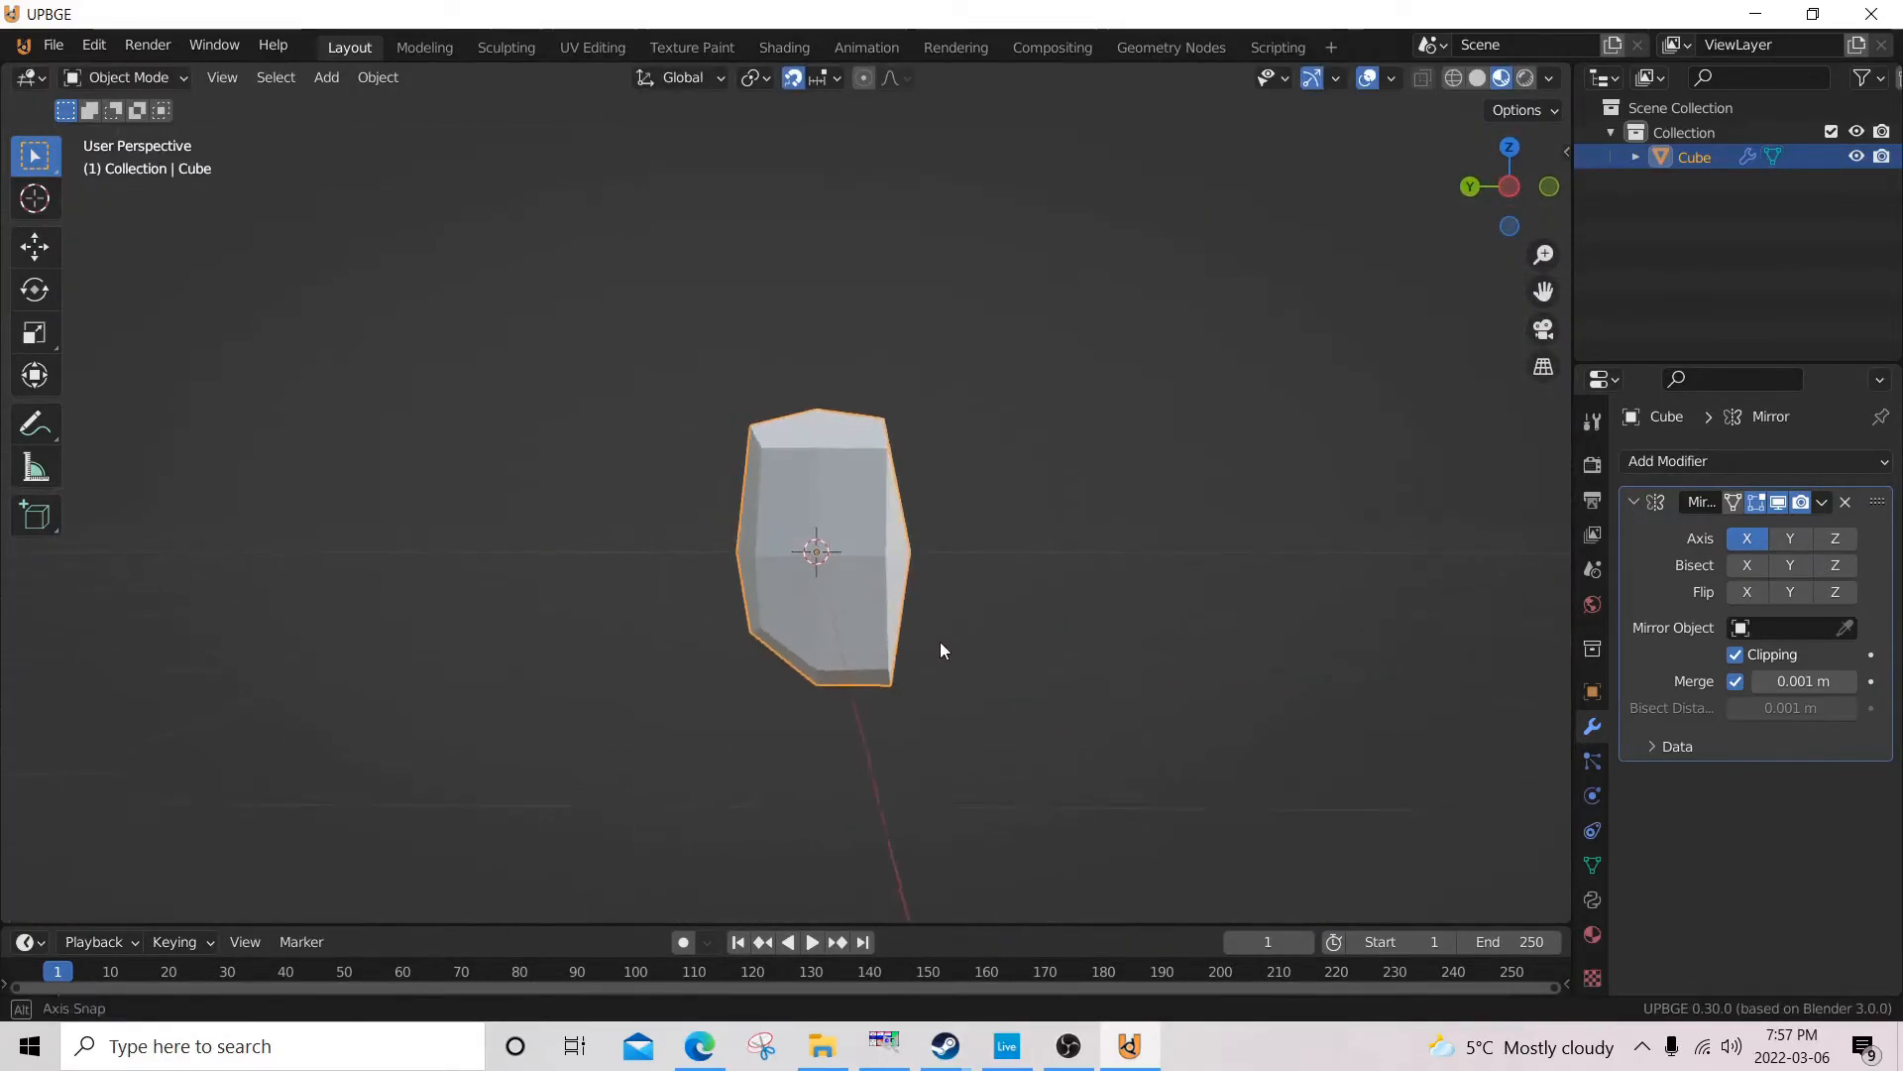
scroll(880, 556, up, 3)
middle_drag(879, 556, 1036, 493)
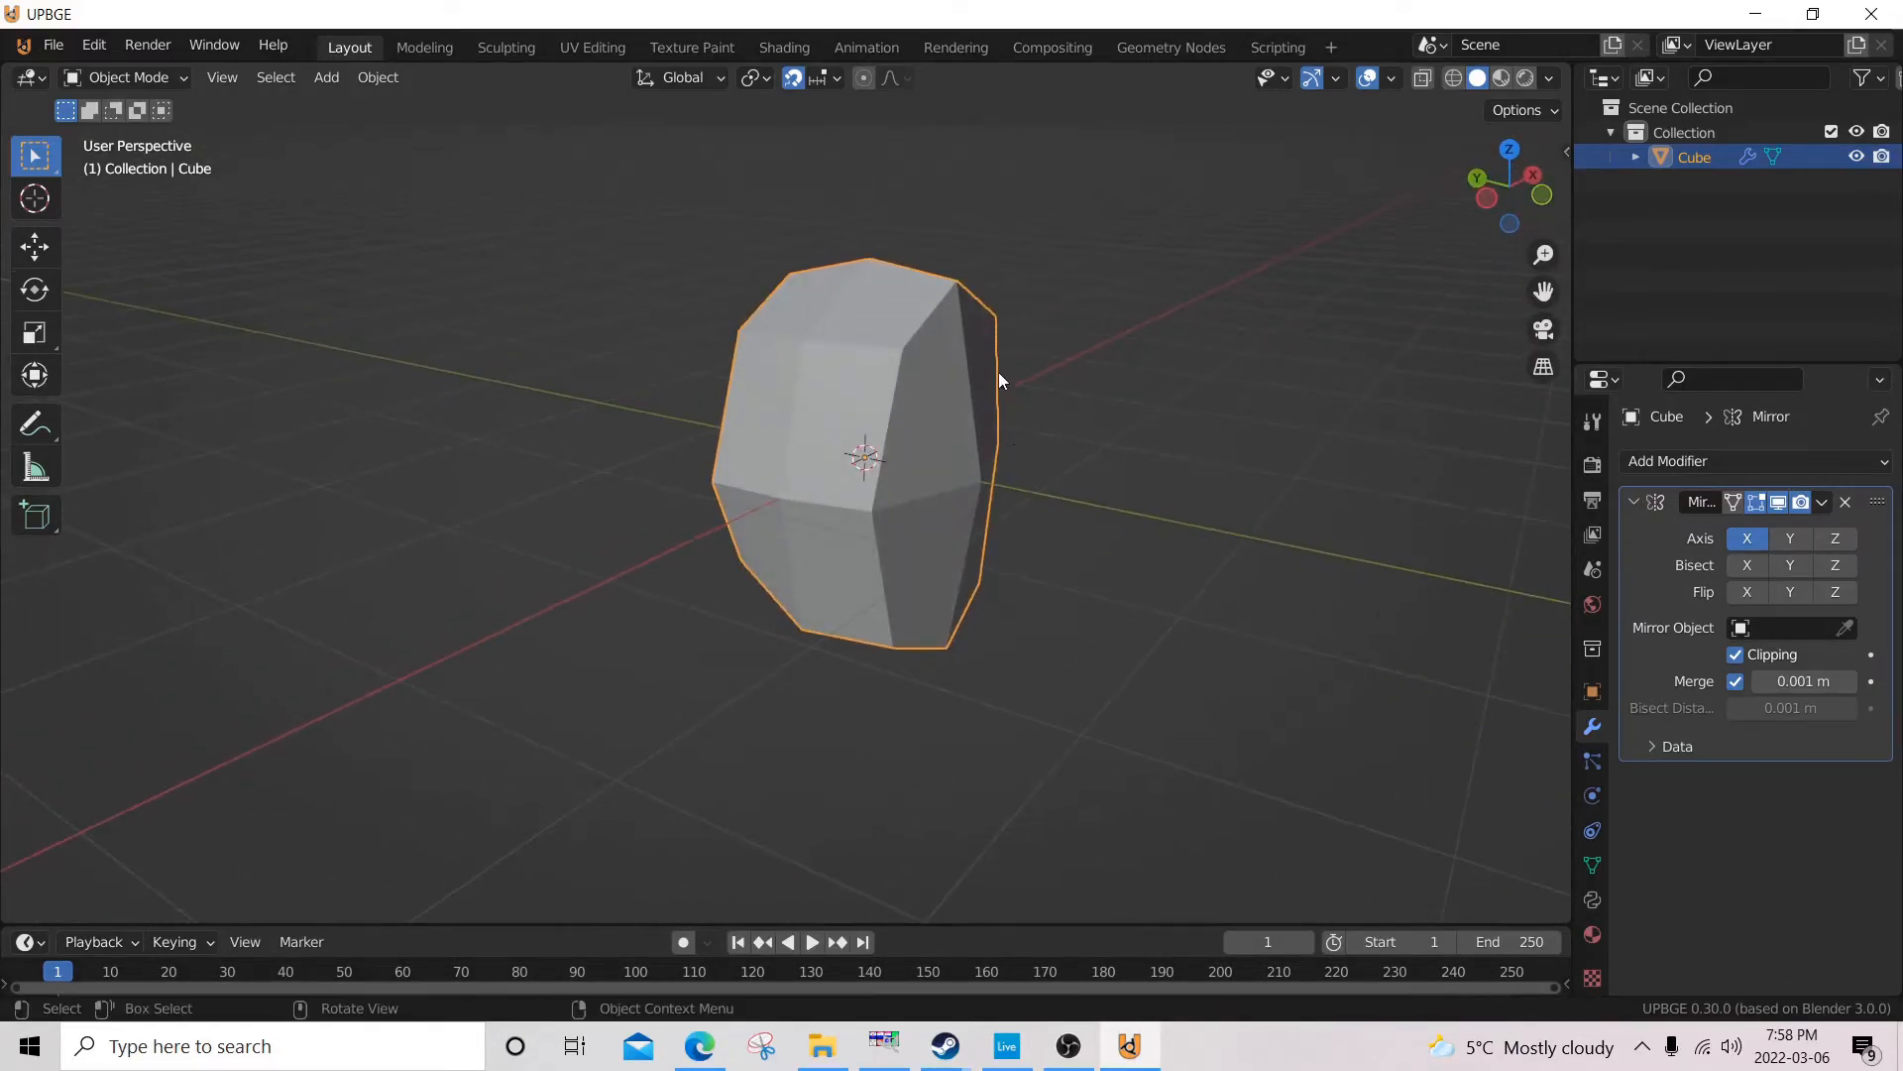
right_click(949, 369)
click(942, 349)
mouse_move(942, 349)
middle_down()
mouse_move(912, 395)
mouse_move(1164, 444)
mouse_move(1287, 325)
mouse_move(1201, 331)
mouse_move(1080, 393)
mouse_move(1034, 281)
mouse_move(1044, 391)
mouse_move(909, 348)
middle_up()
Select the outer back vertex of the top face and lower it 0.1 m along Z in the back view.
key(Tab)
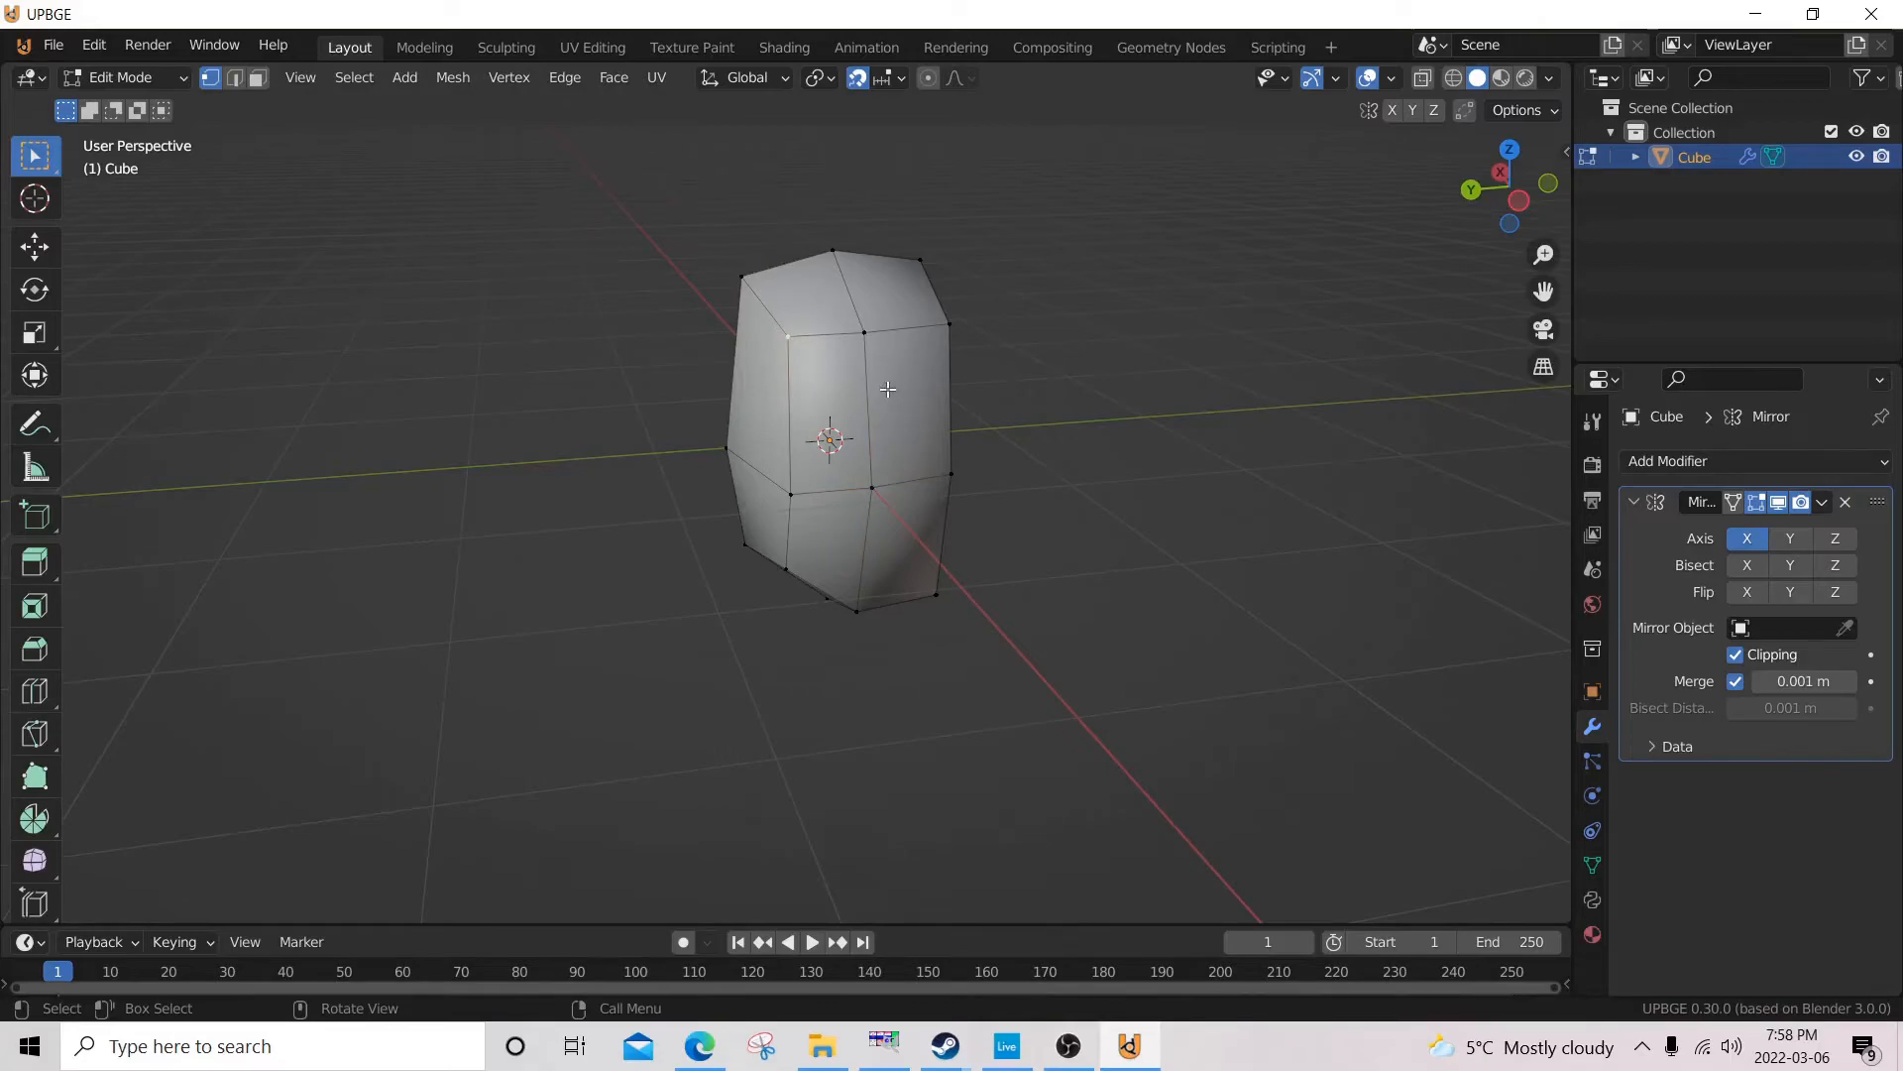
key(KP_3)
key(ctrl+KP_3)
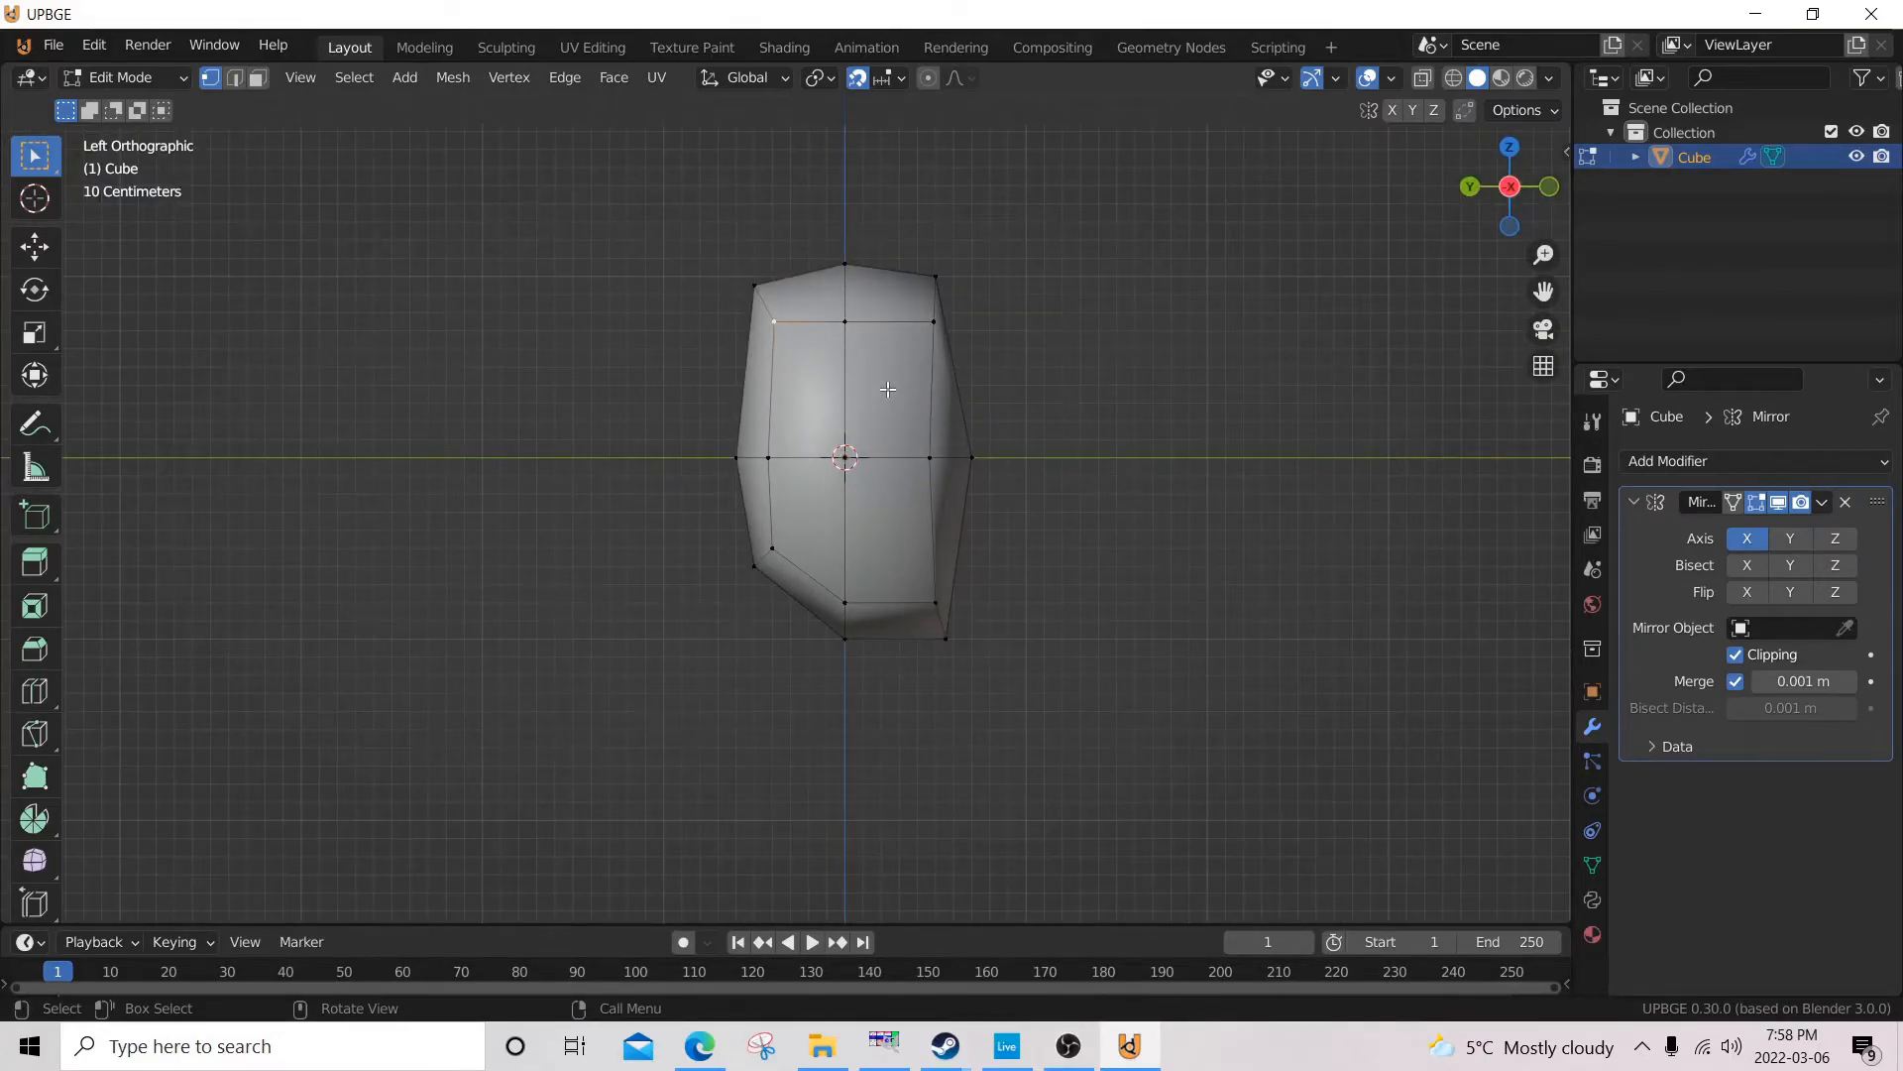
key(KP_1)
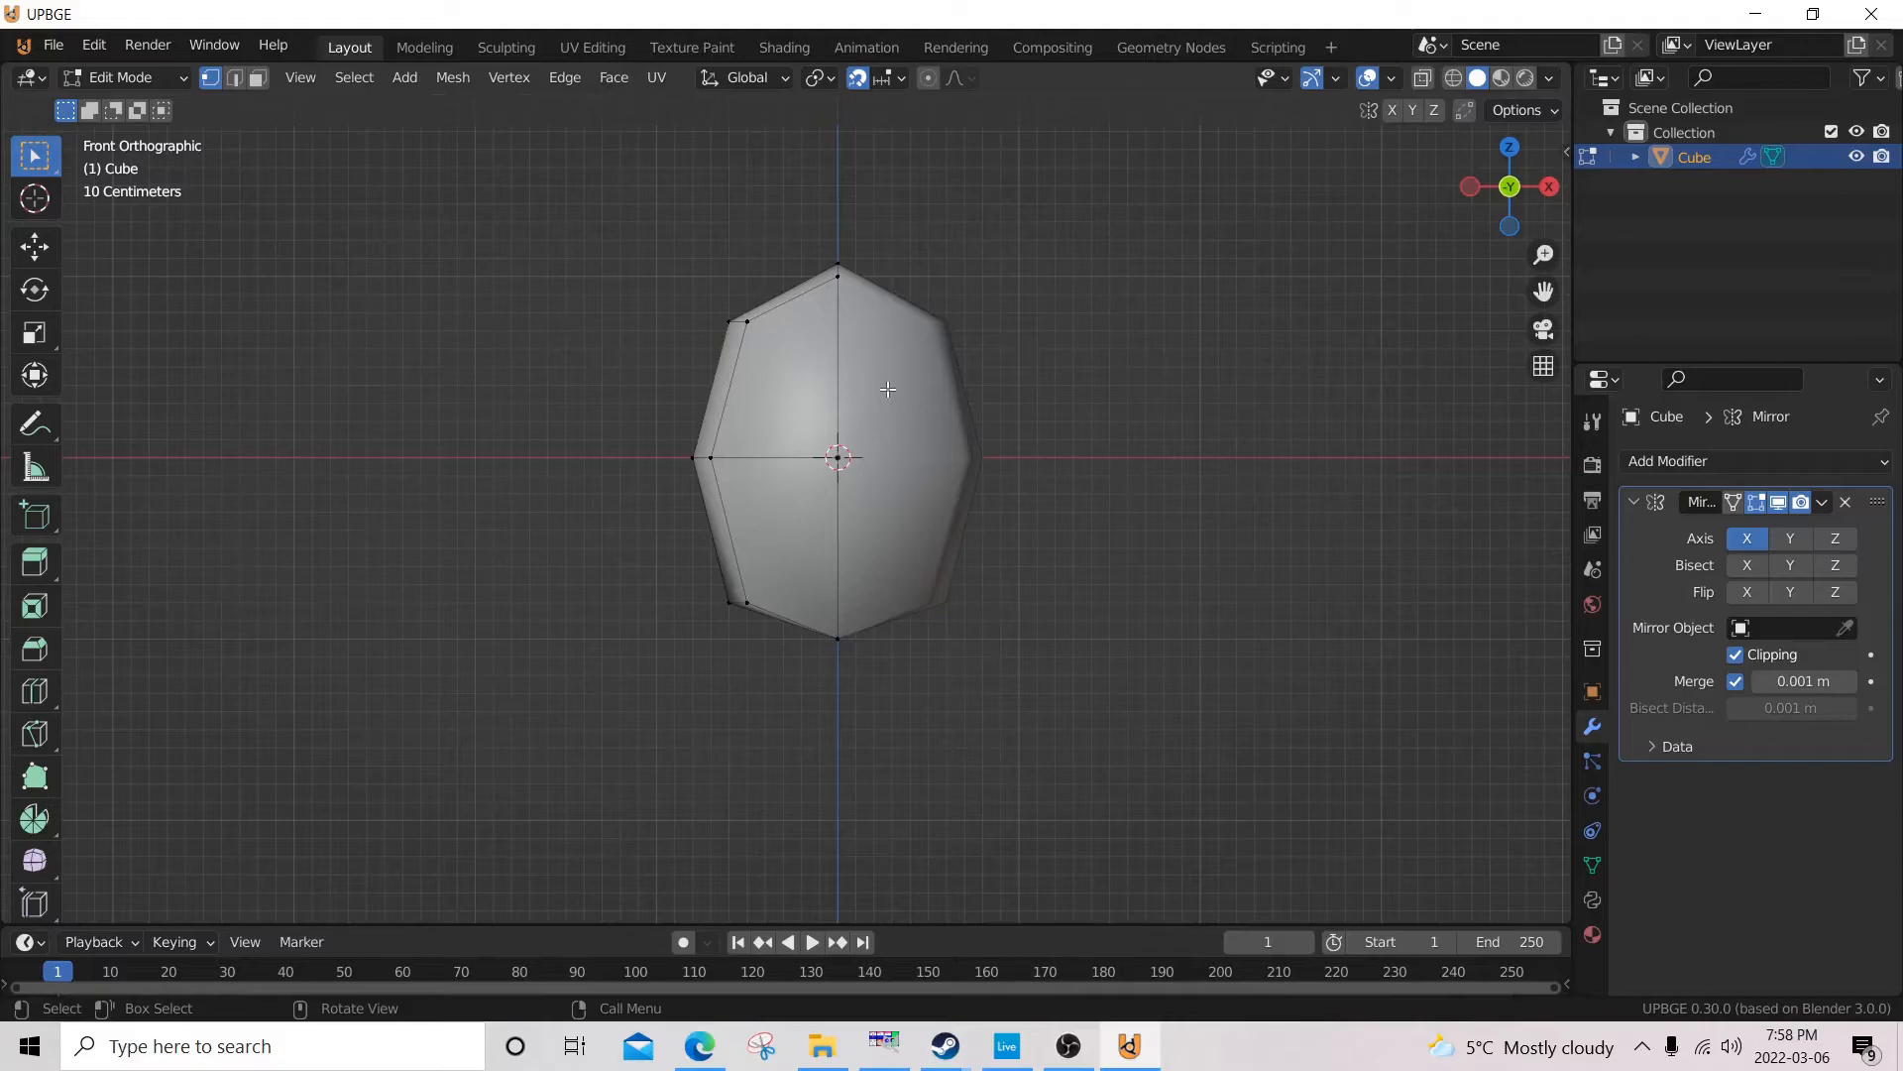
key(ctrl+KP_1)
scroll(926, 327, up, 5)
shift+middle_drag(972, 125, 817, 681)
scroll(817, 682, up, 2)
key(g)
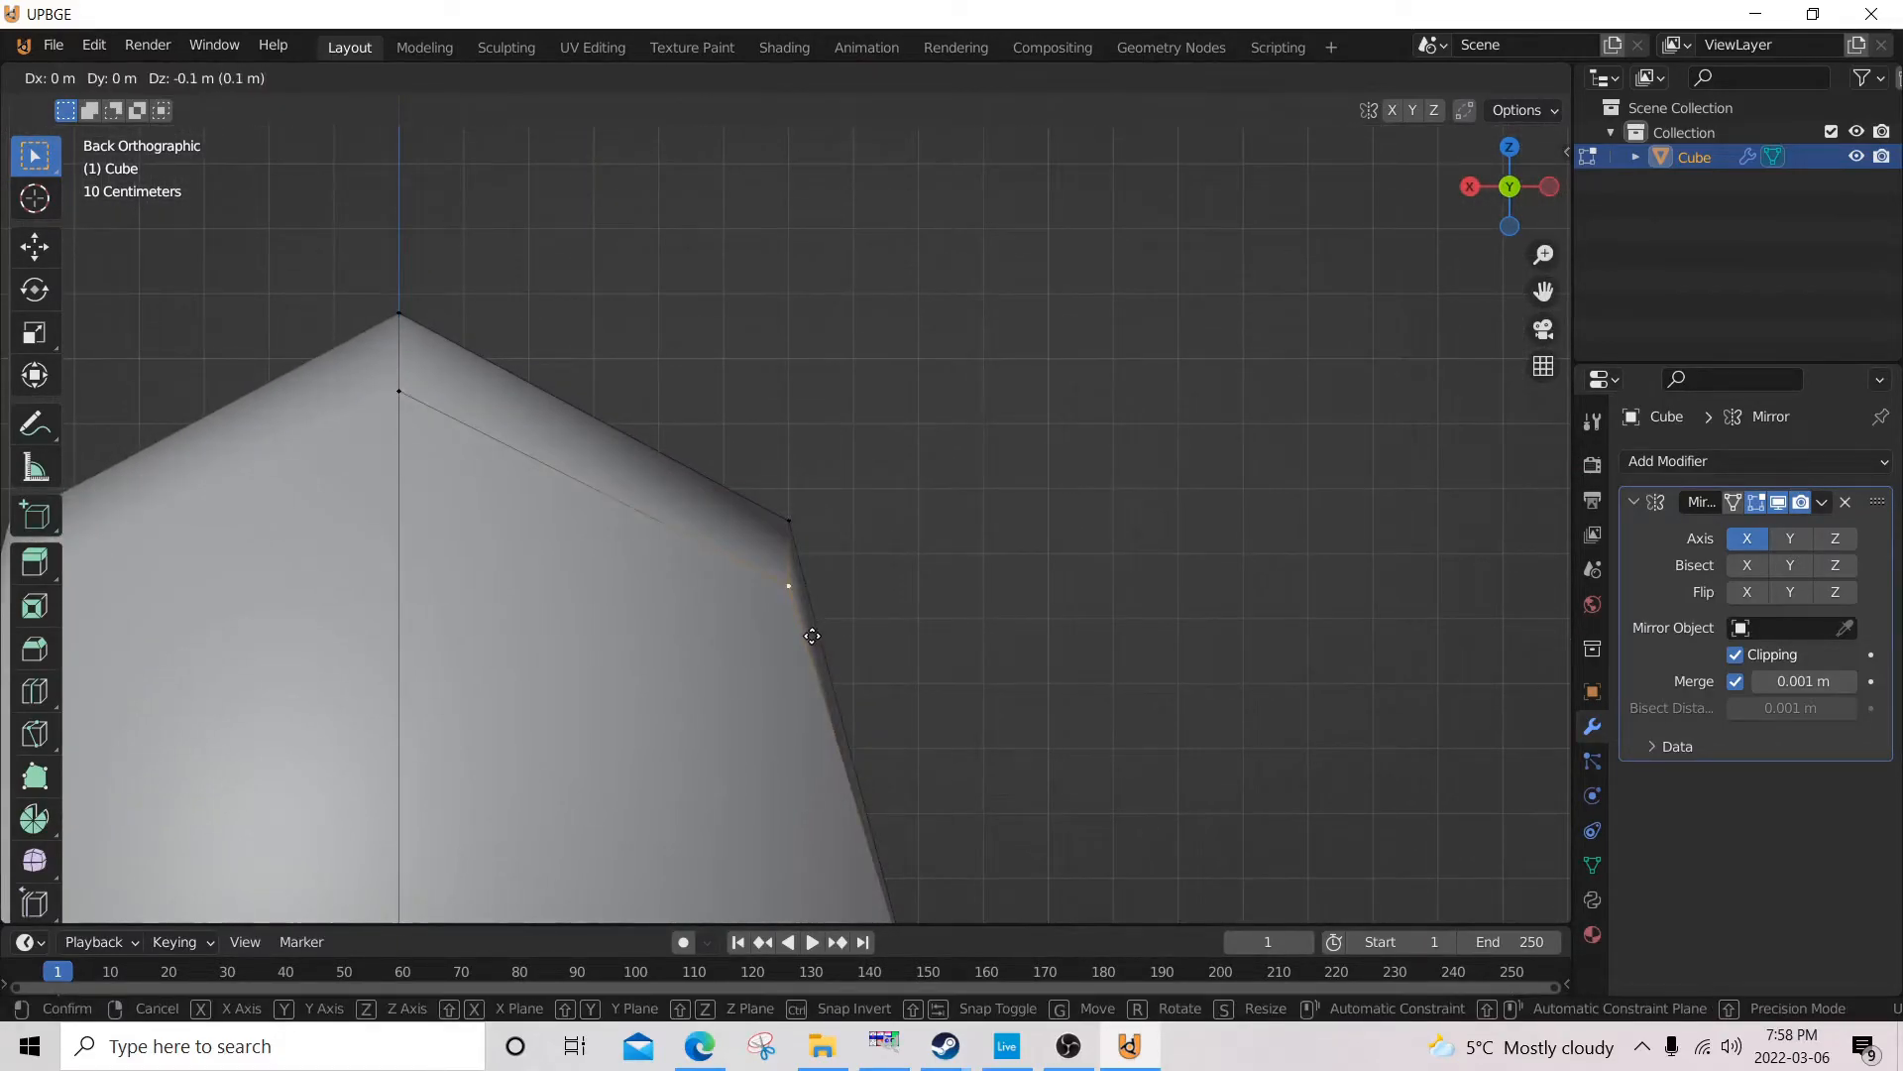
click(812, 635)
Move the outer back vertex of the top face about 0.1 m inward along X in the back view.
middle_drag(1031, 574, 779, 645)
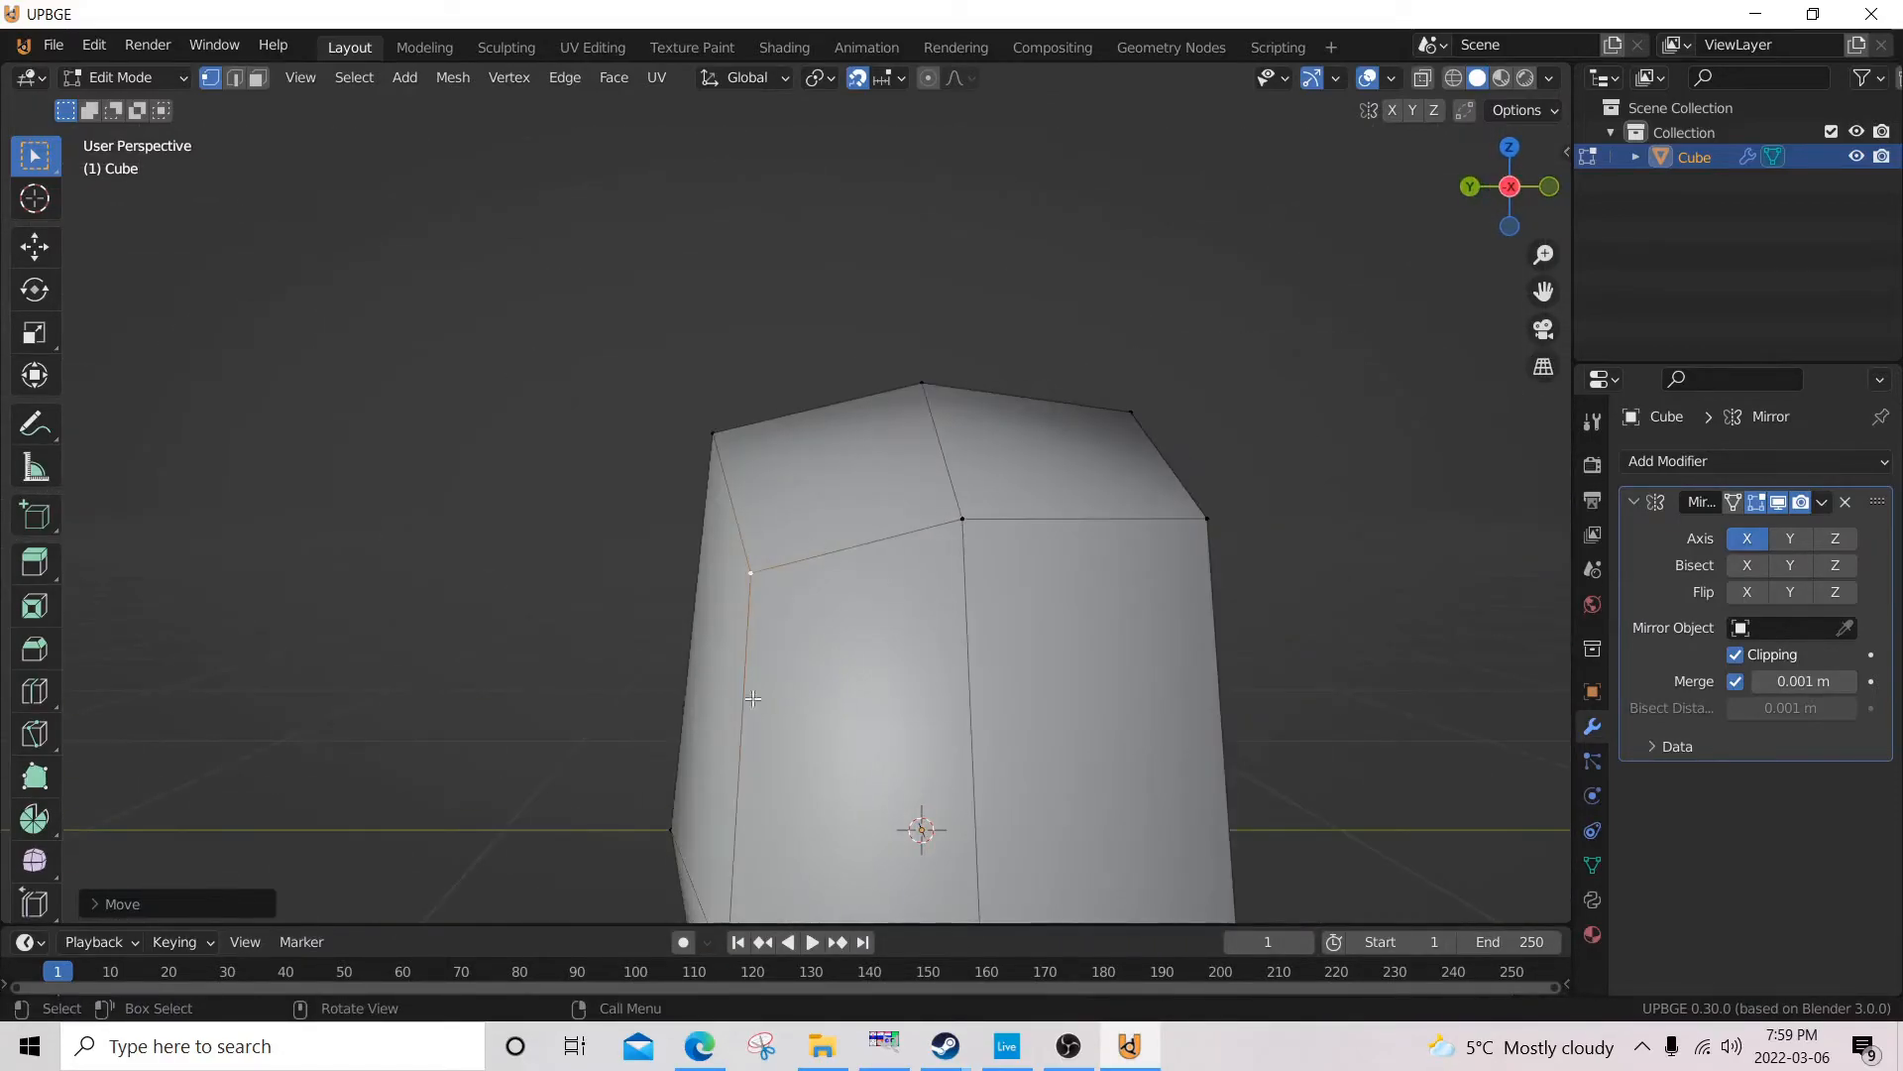
key(KP_1)
key(ctrl+KP_1)
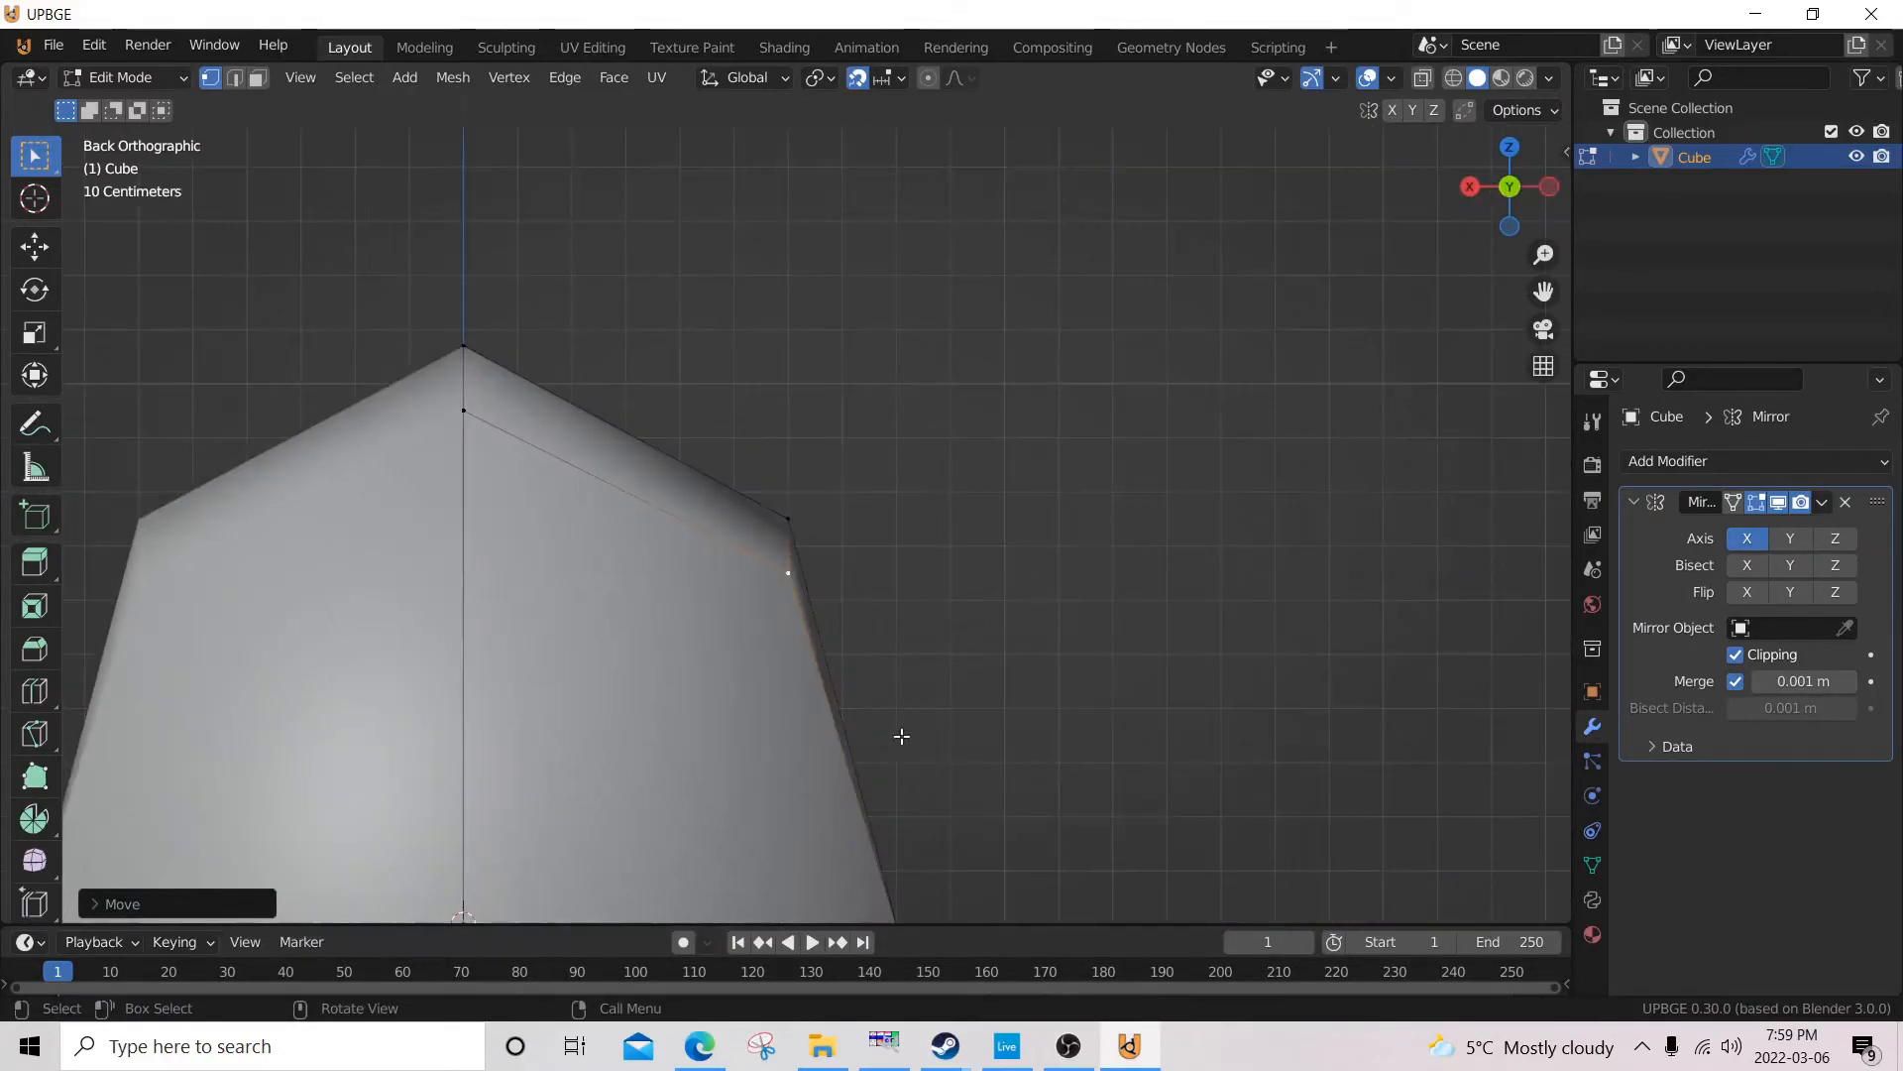
key(g)
click(850, 710)
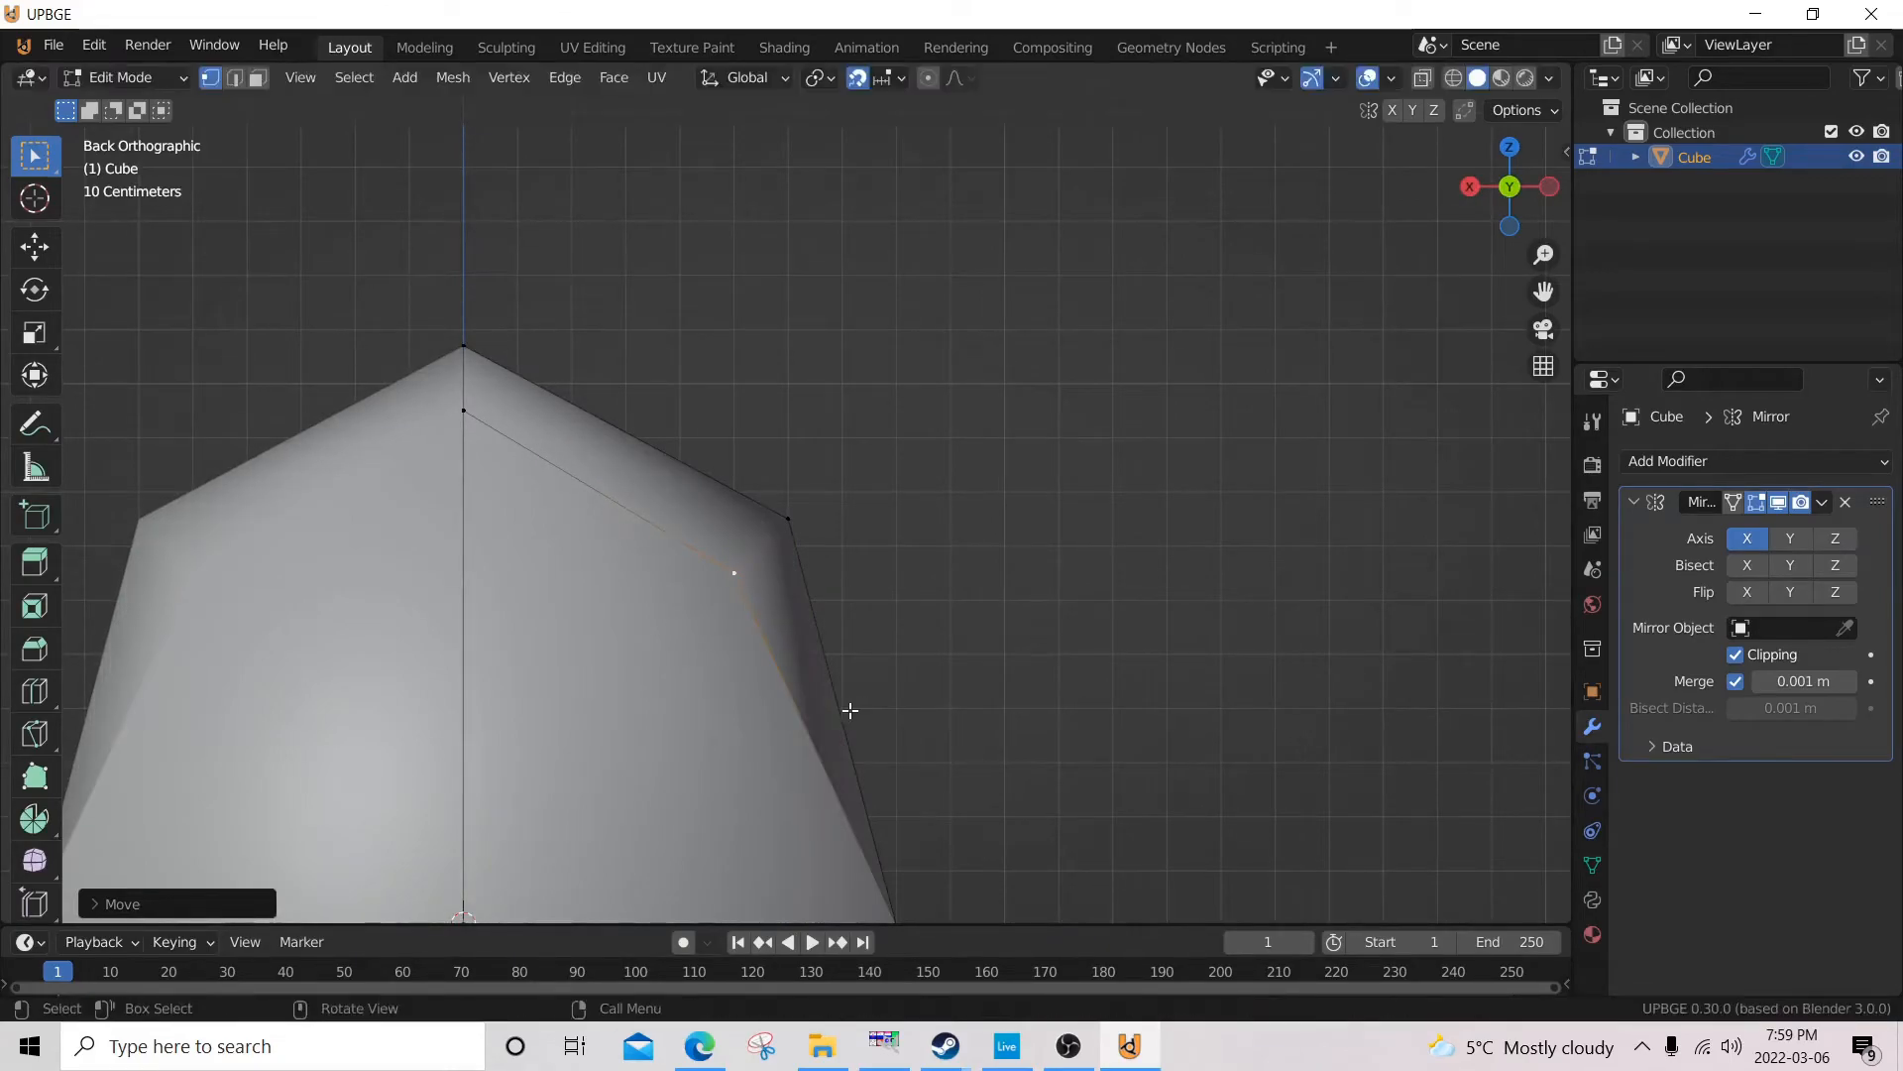
Return the object to flat shading in Object Mode and resume editing its mesh.
scroll(884, 705, down, 6)
middle_drag(985, 642, 795, 517)
key(Tab)
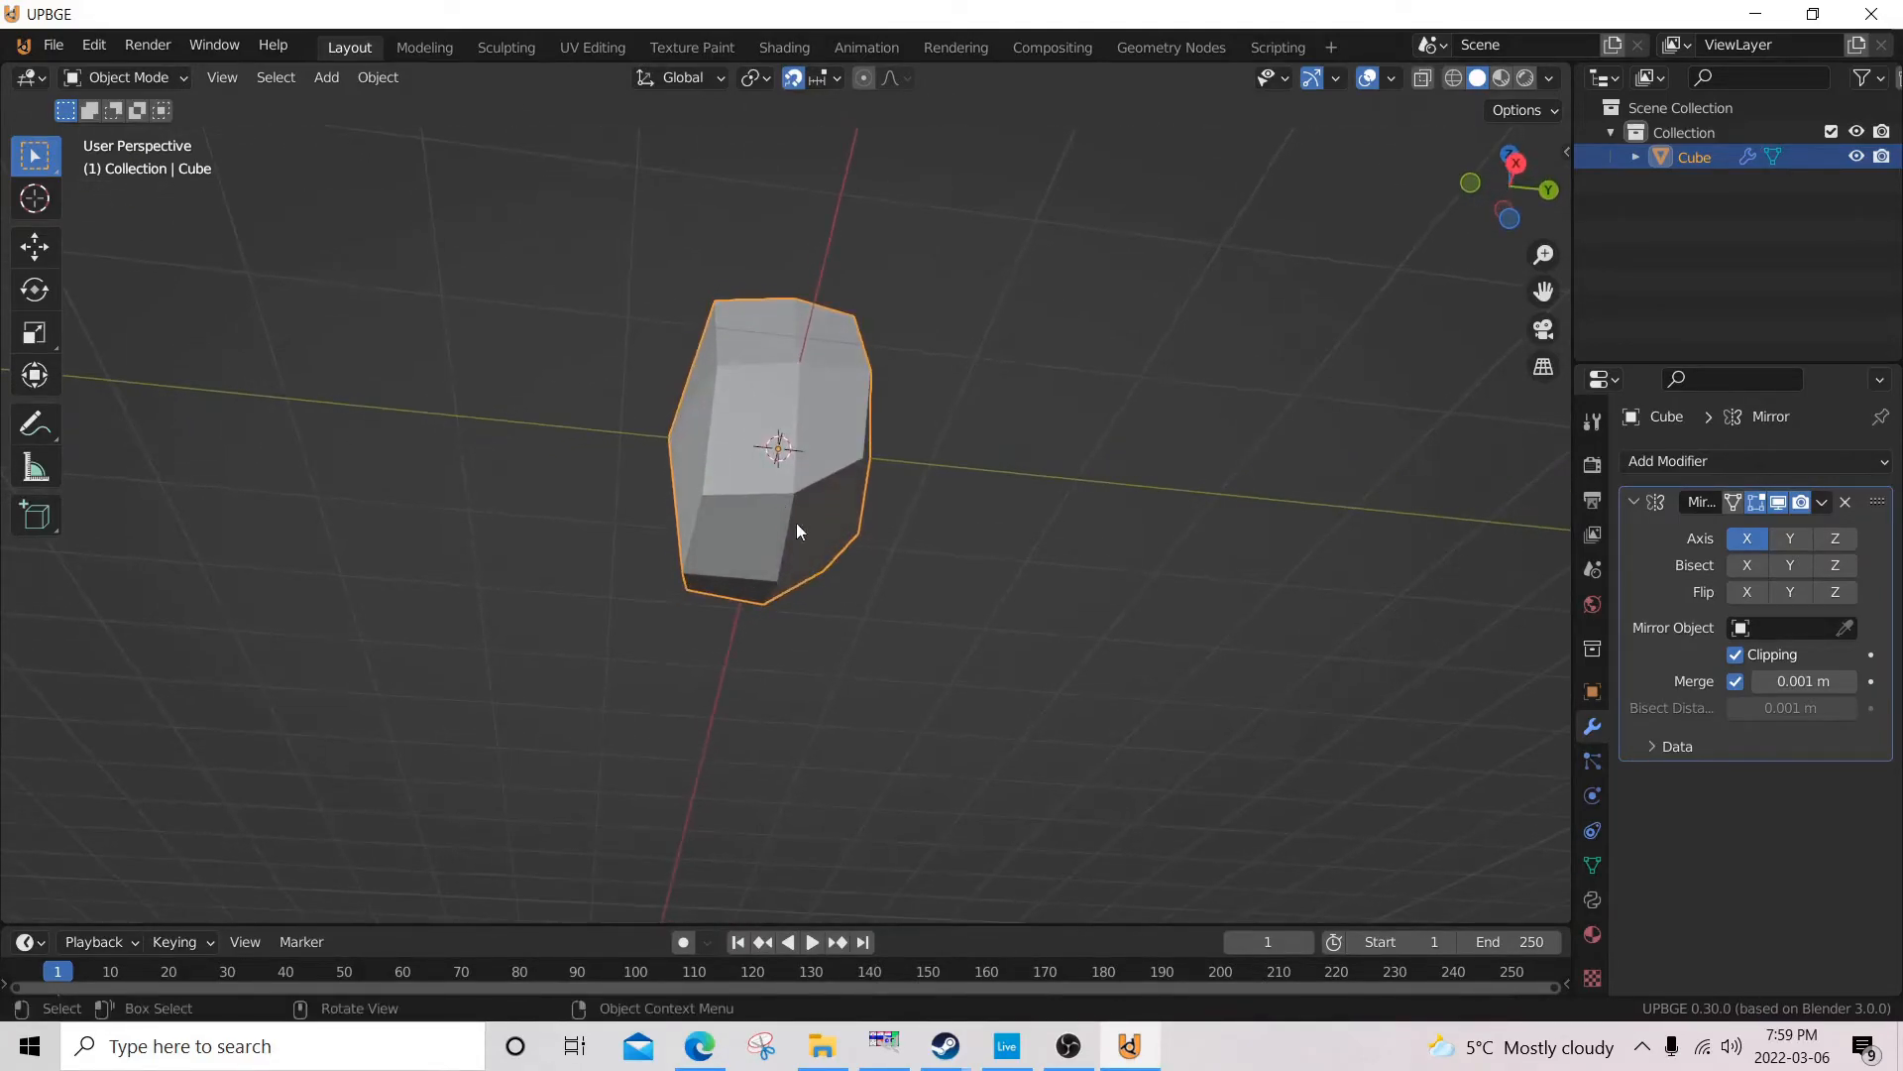
key(Tab)
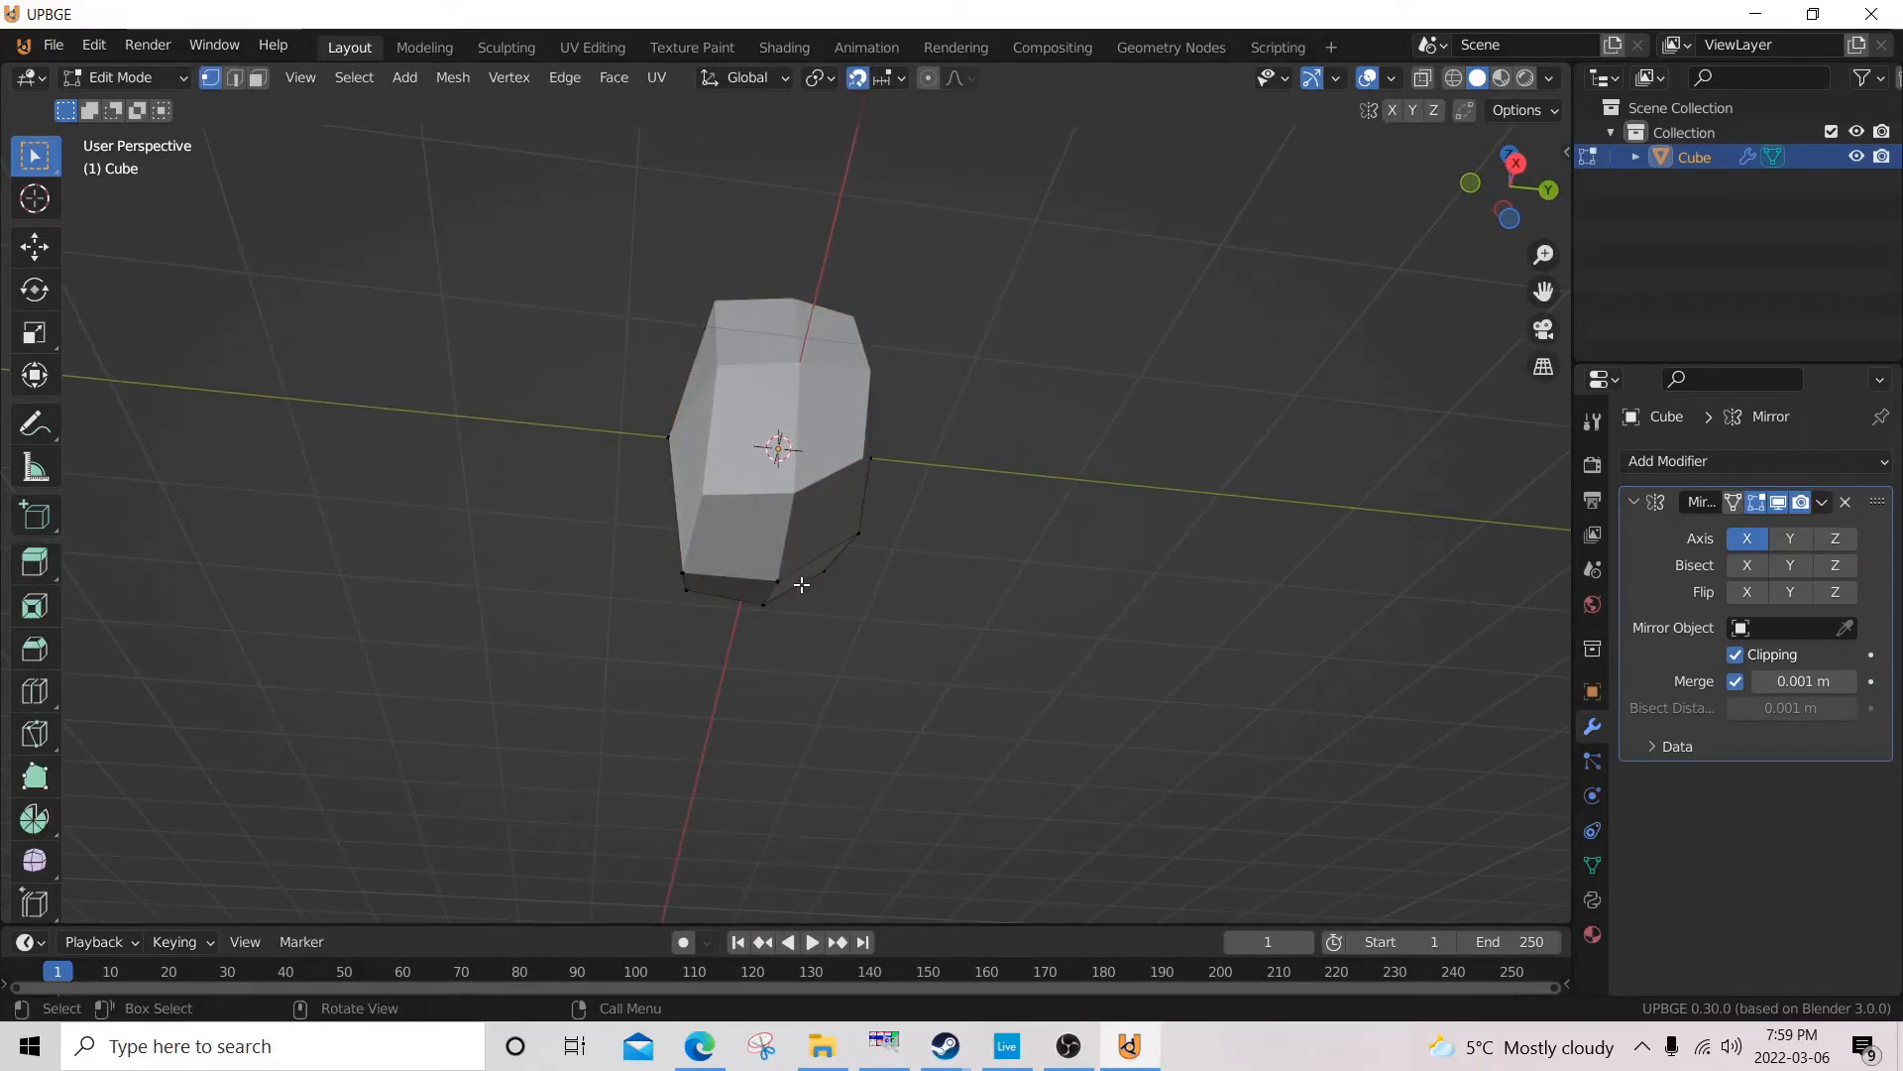
Select the bottom centre vertex behind the chin and raise it along Z in the right side view.
key(KP_3)
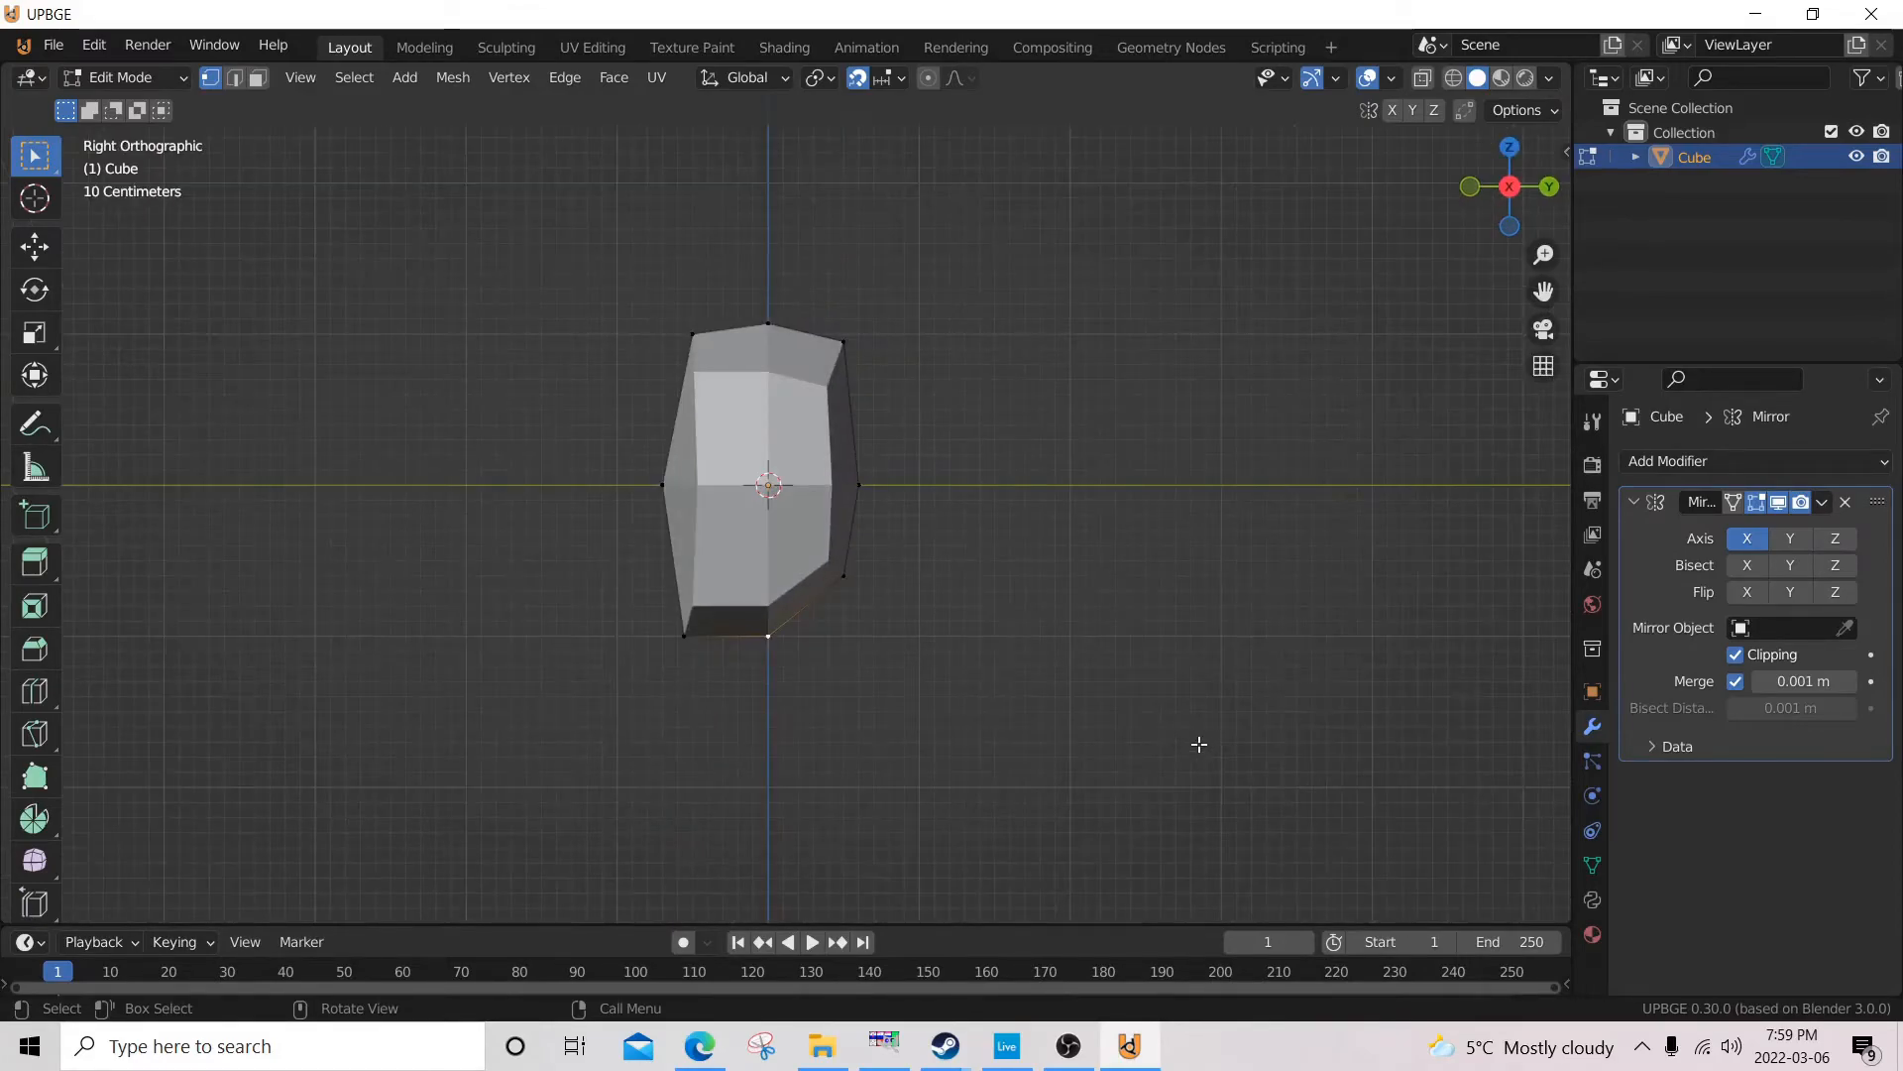
scroll(929, 566, up, 4)
scroll(929, 566, up, 3)
key(g)
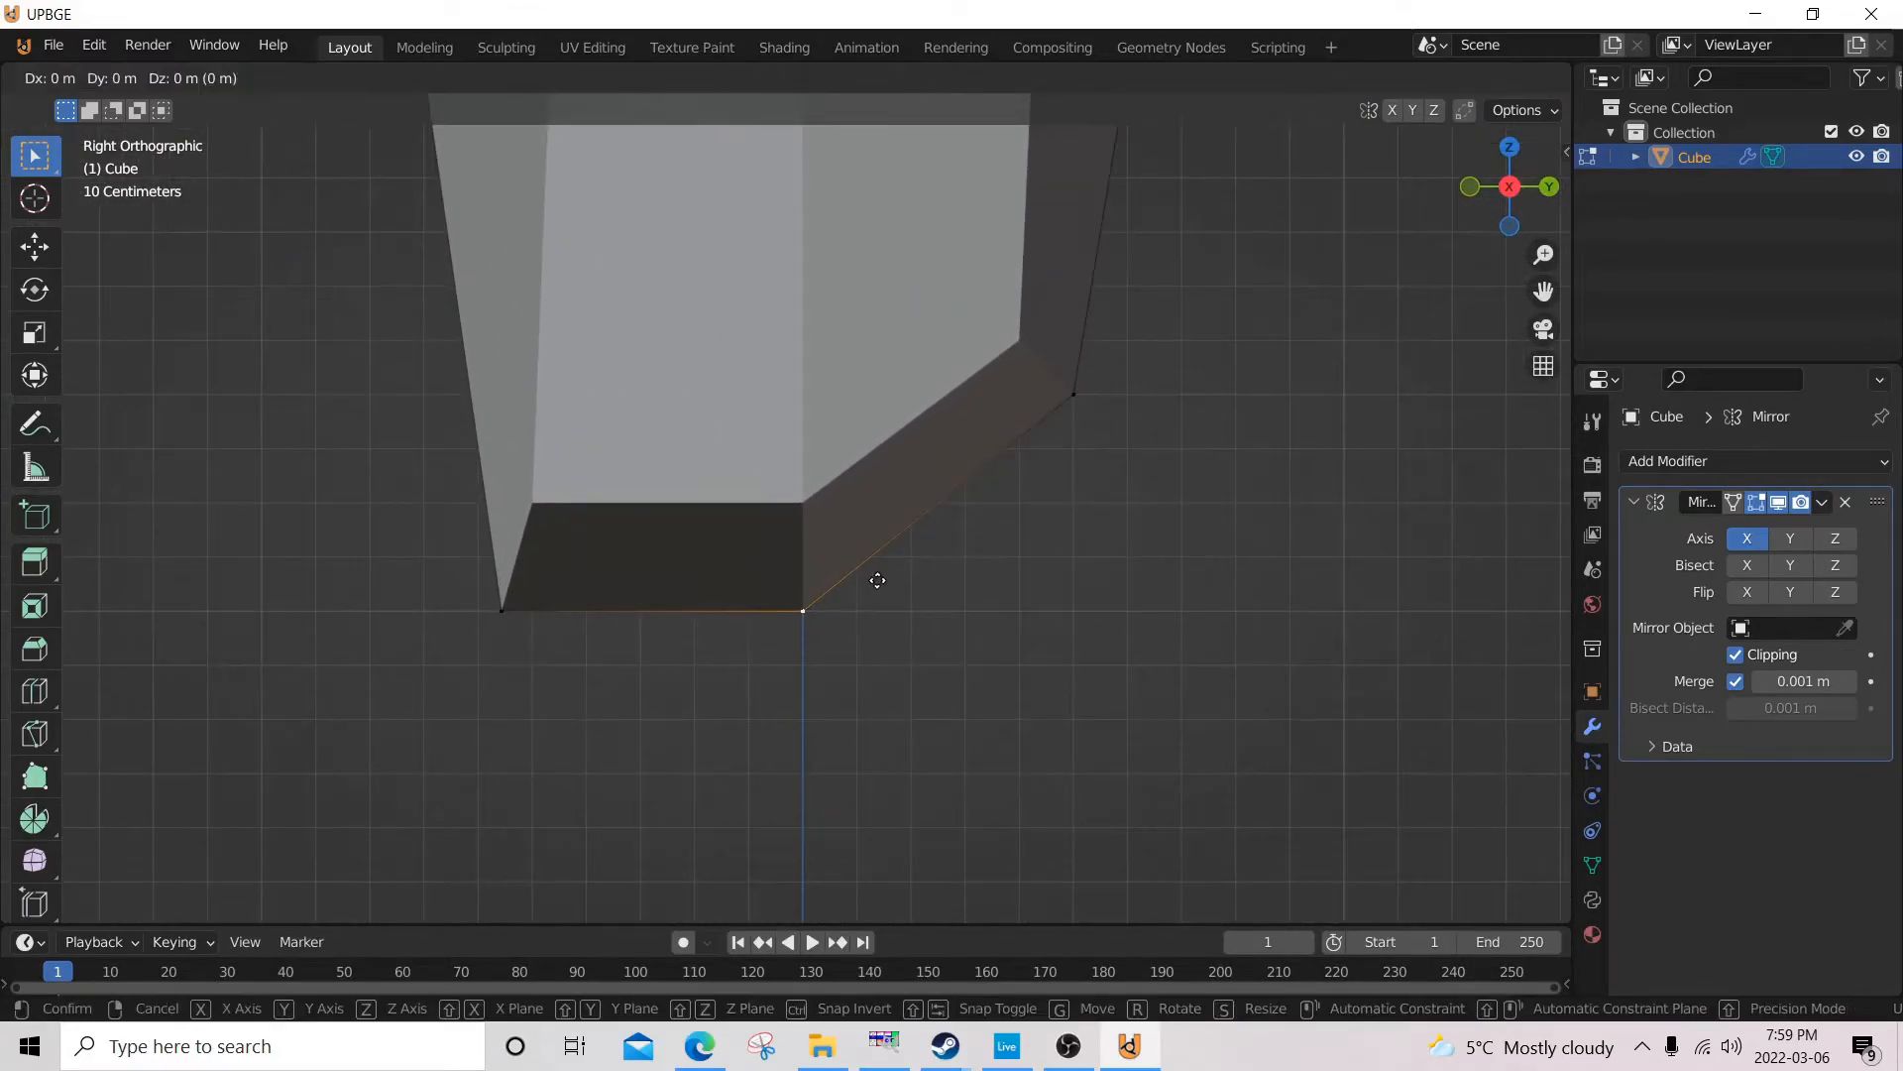
click(873, 554)
scroll(874, 554, down, 7)
Select the mid-height front and back outer vertices and move them 0.1 m inward along X in the front view.
middle_drag(758, 527, 843, 416)
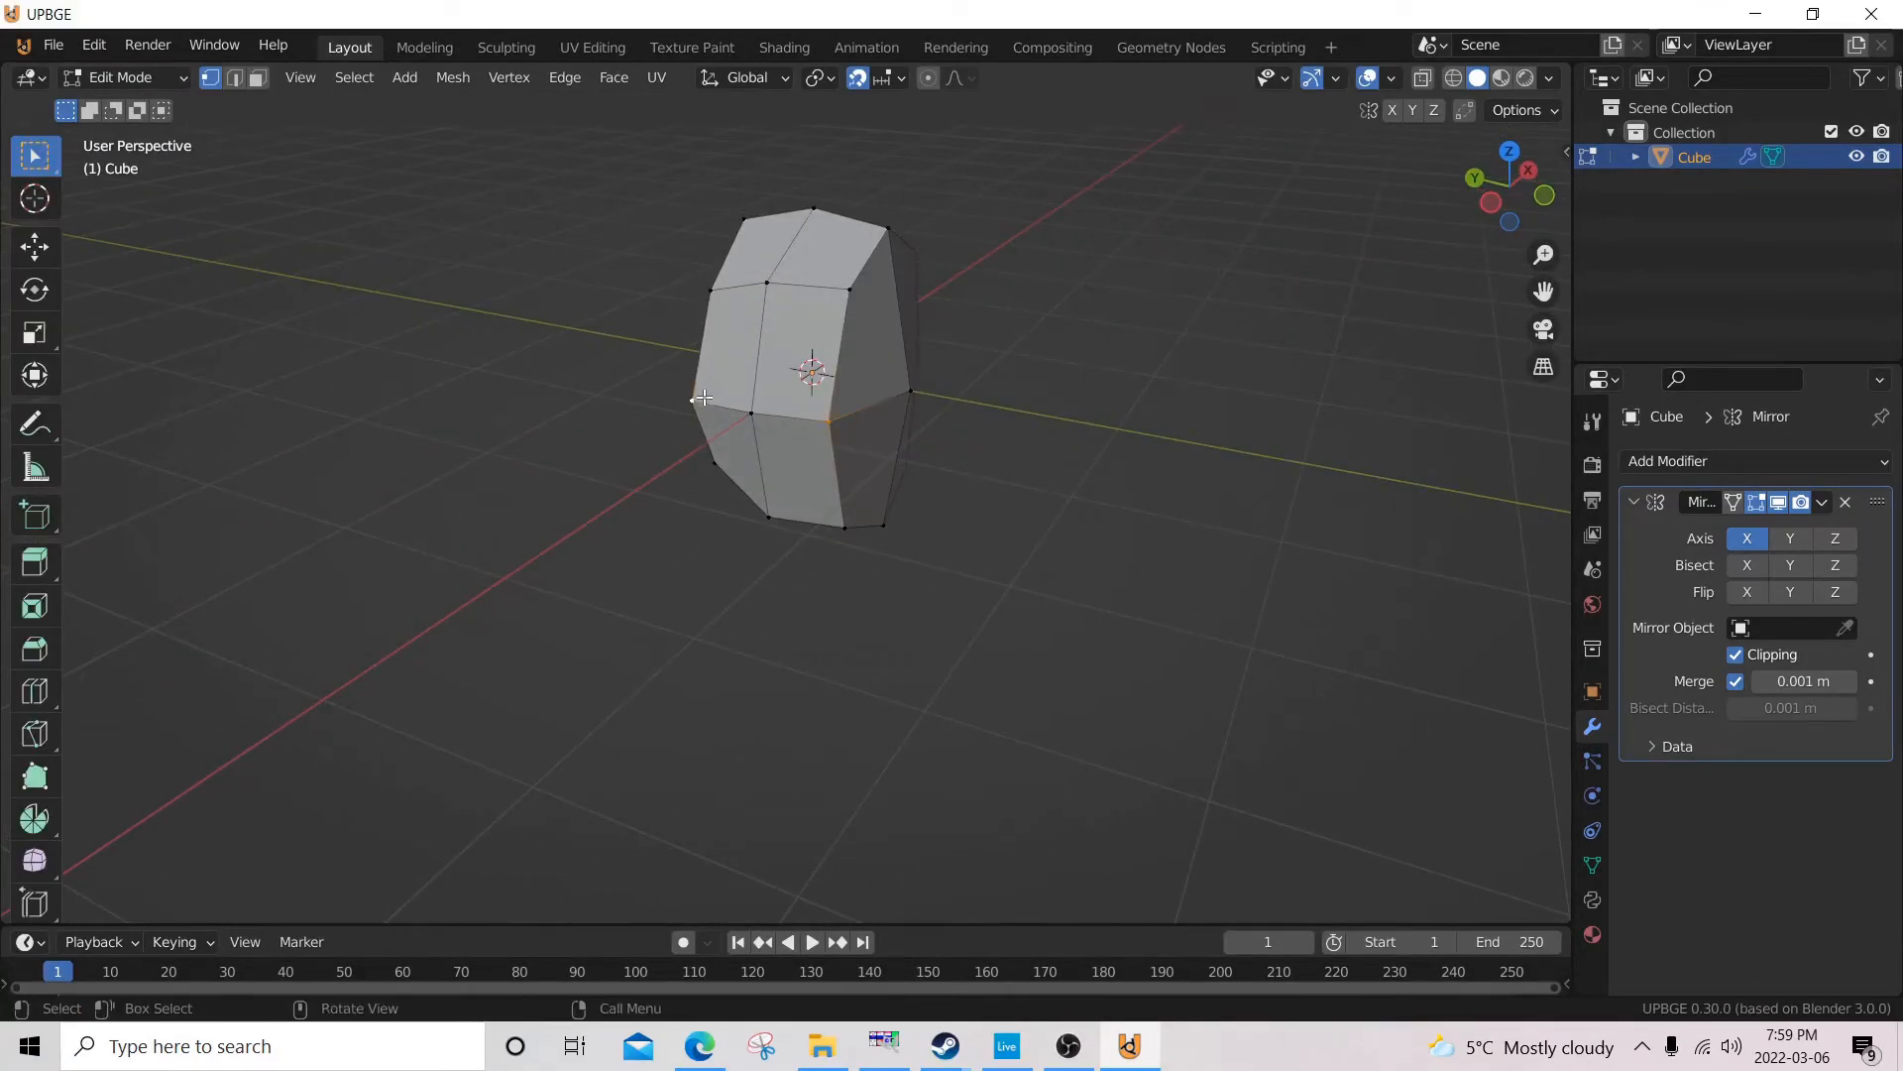
middle_drag(704, 397, 705, 397)
key(KP_1)
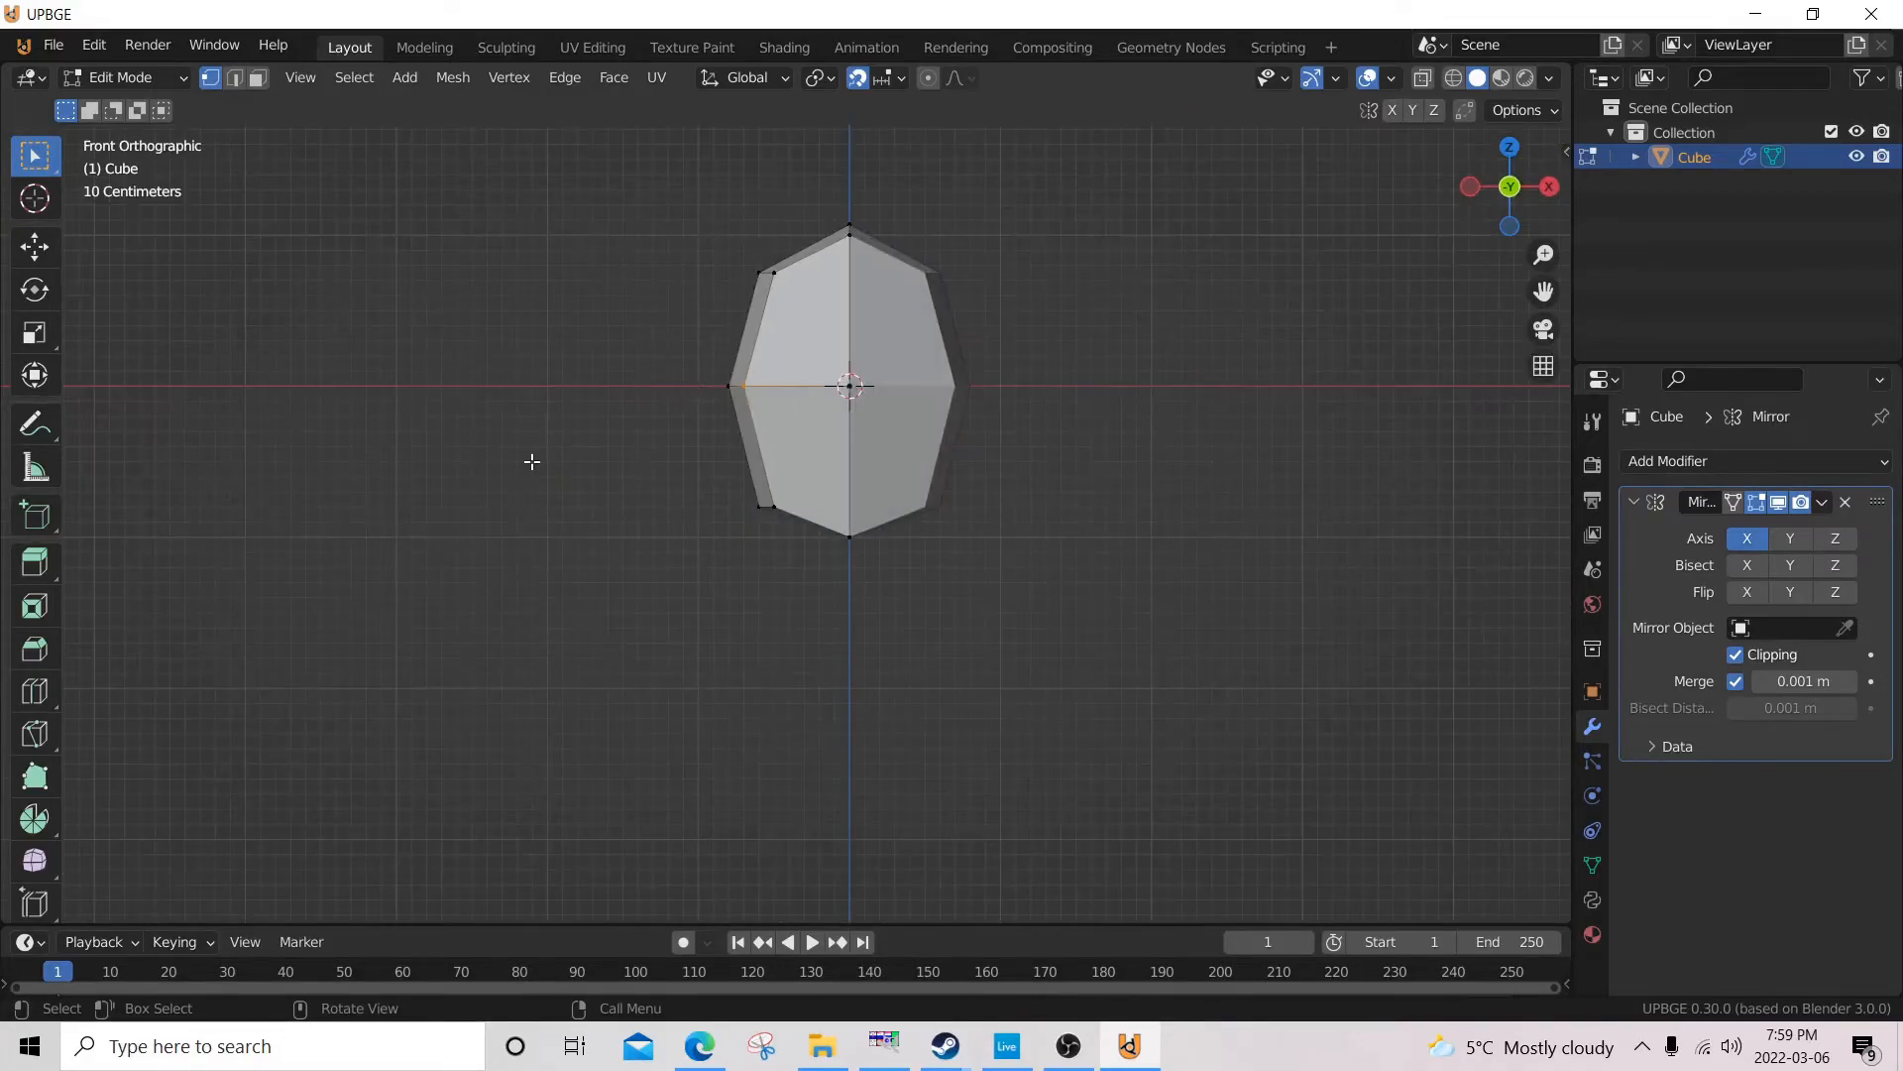
scroll(718, 496, up, 5)
key(g)
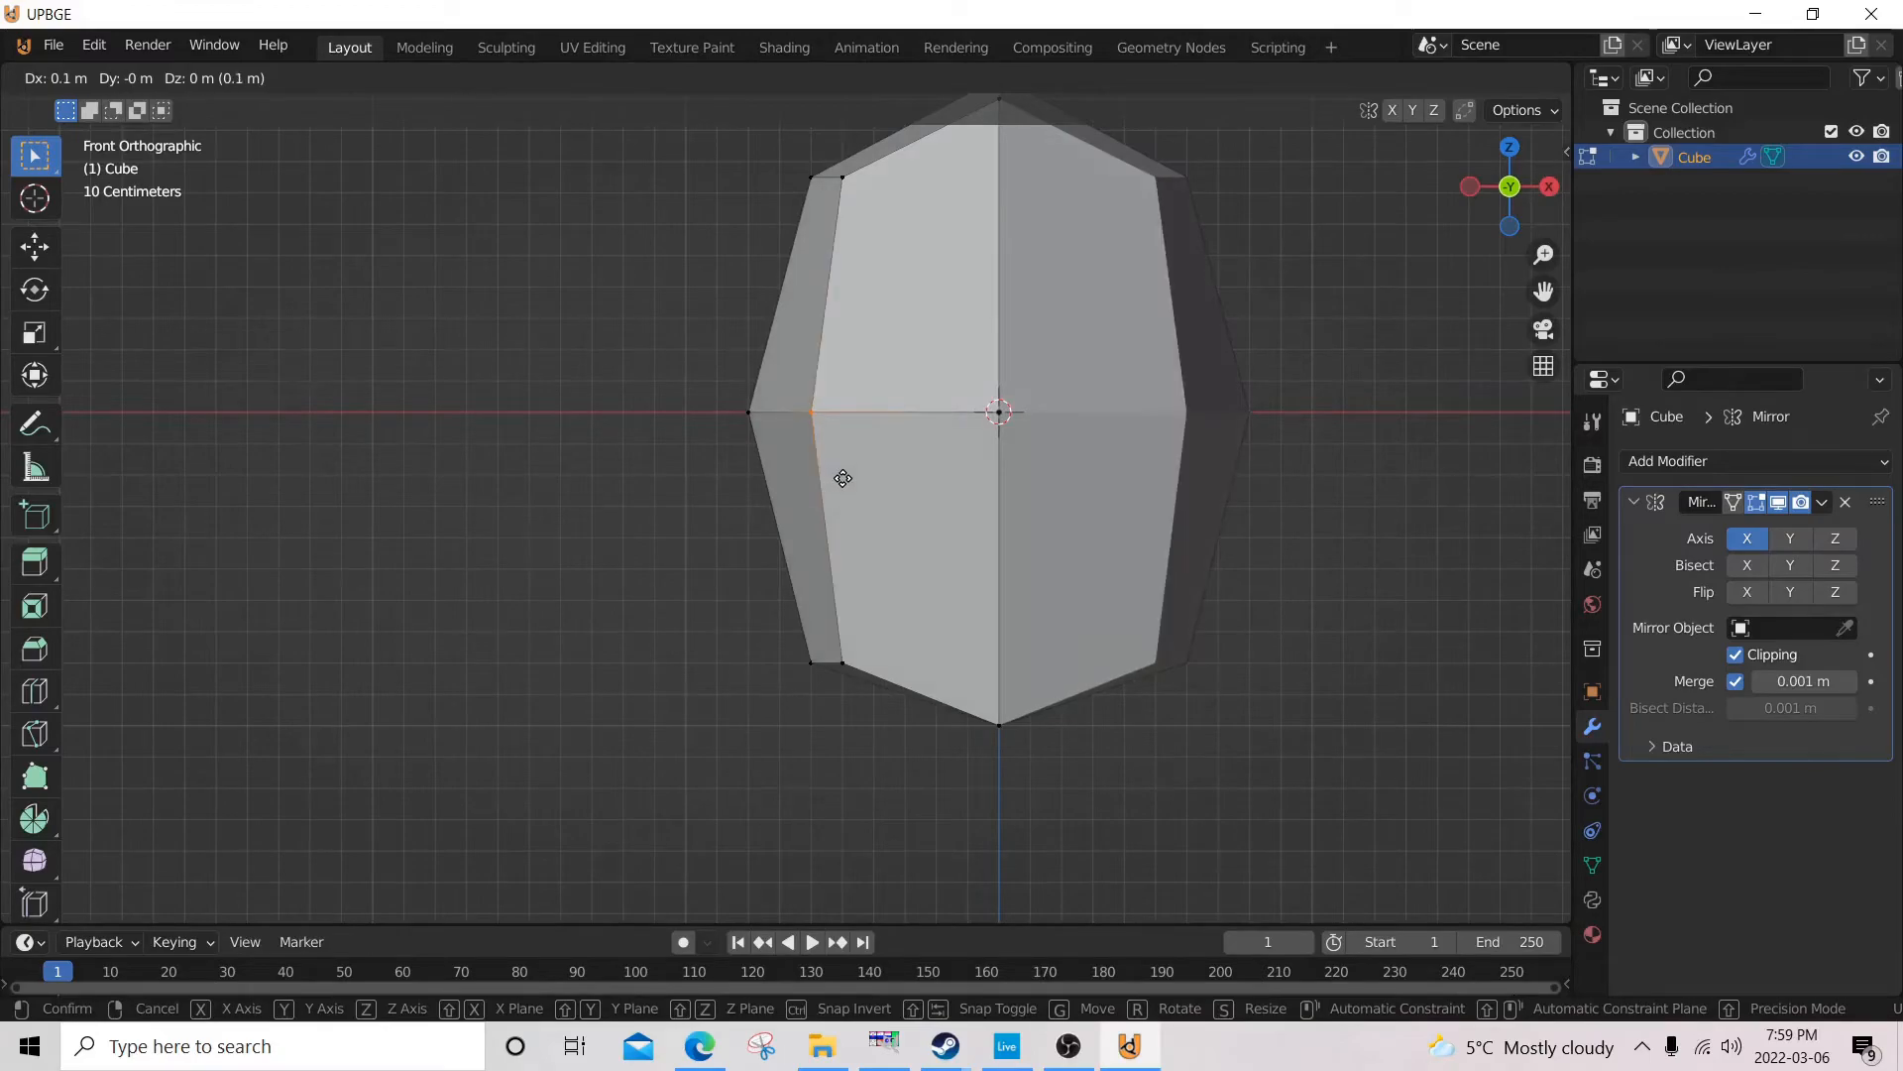
click(841, 481)
key(g)
click(842, 482)
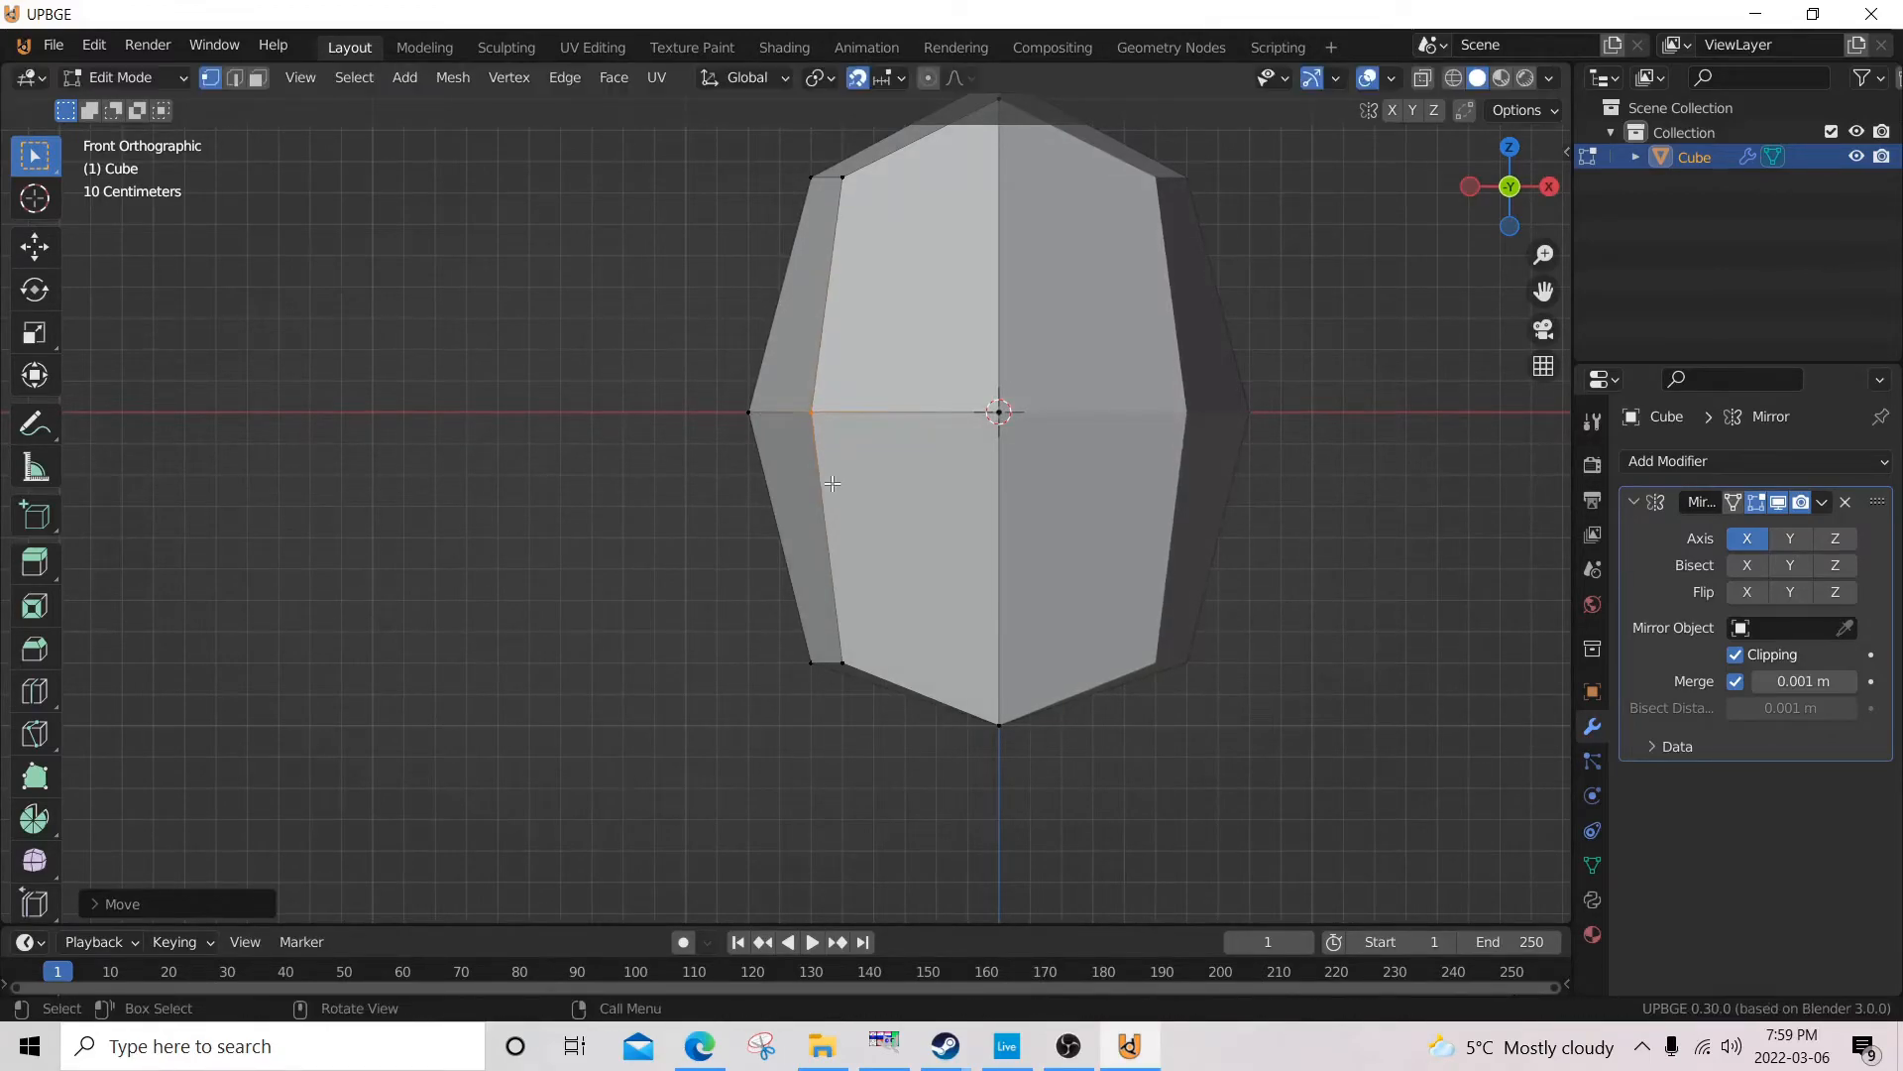
key(g)
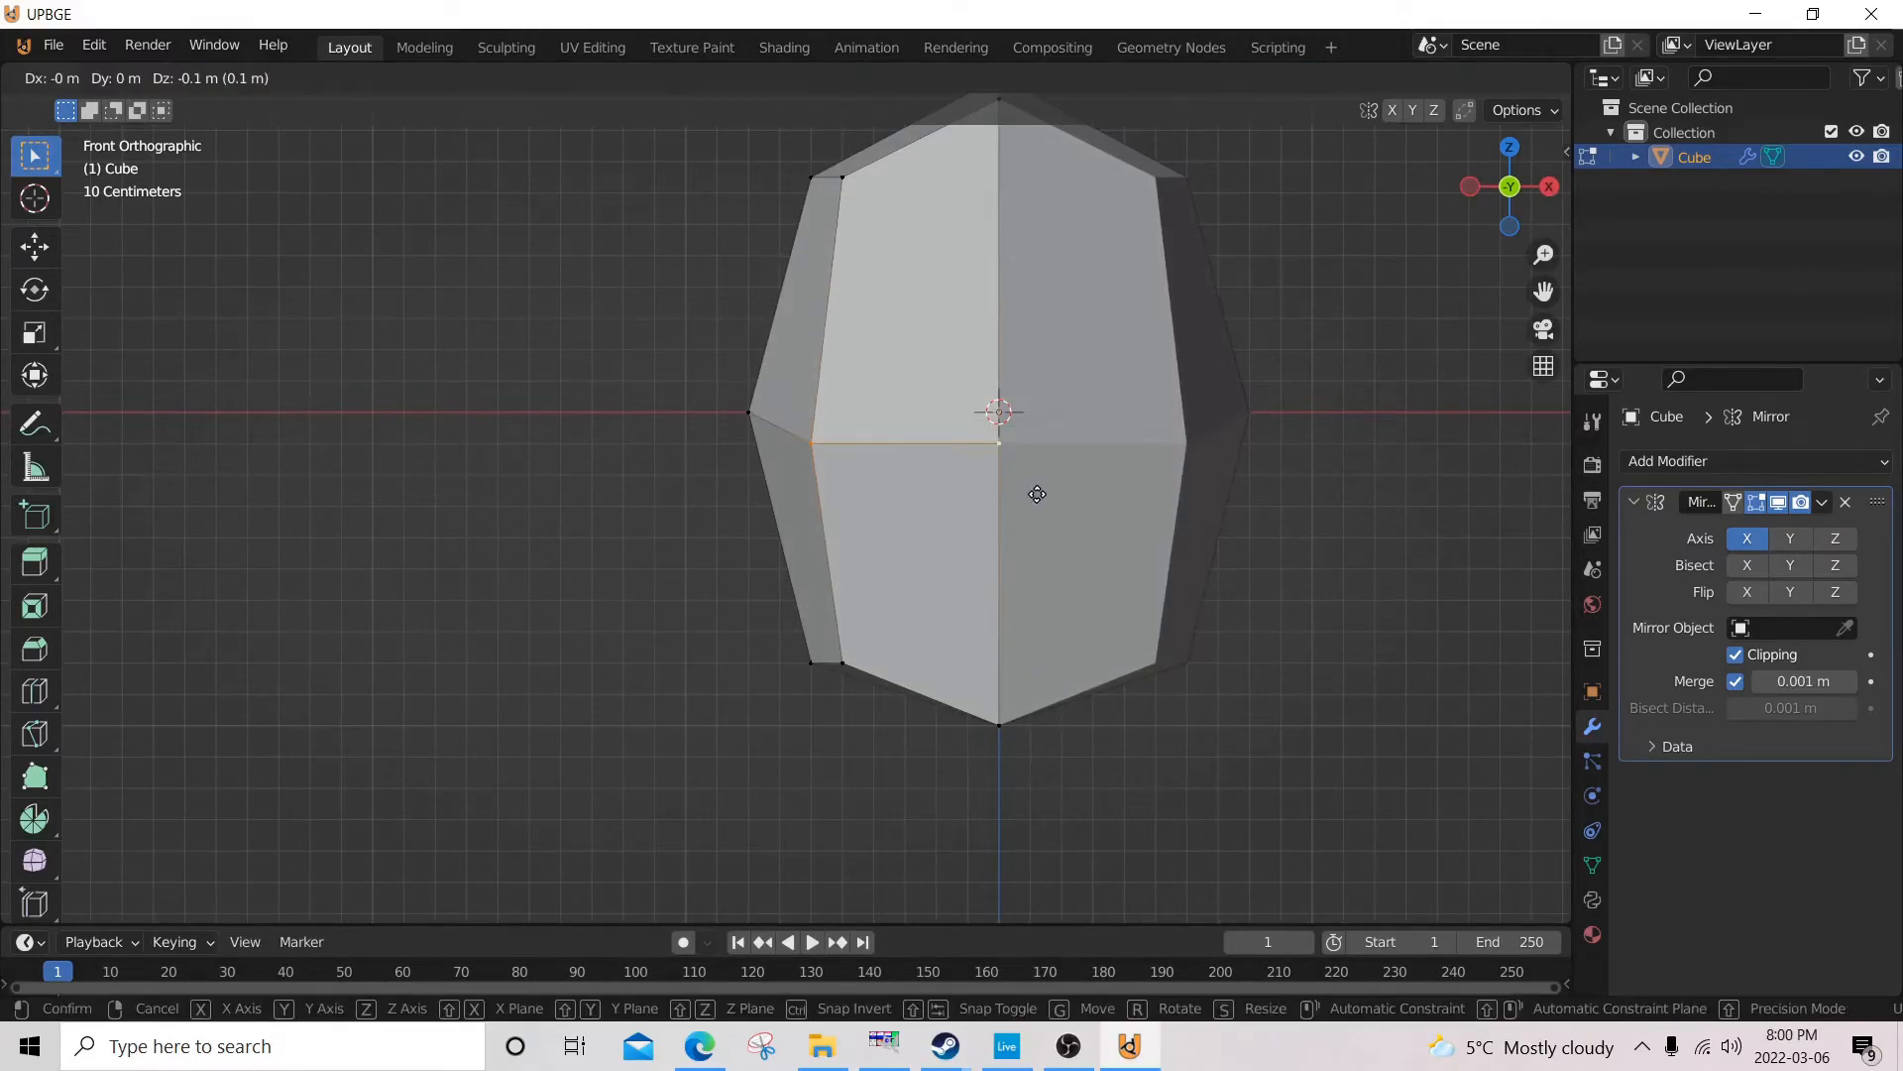
right_click(1030, 474)
Resume editing the mesh and select the front and back centre vertices at the top of the head in the left side view.
middle_drag(870, 469, 1313, 467)
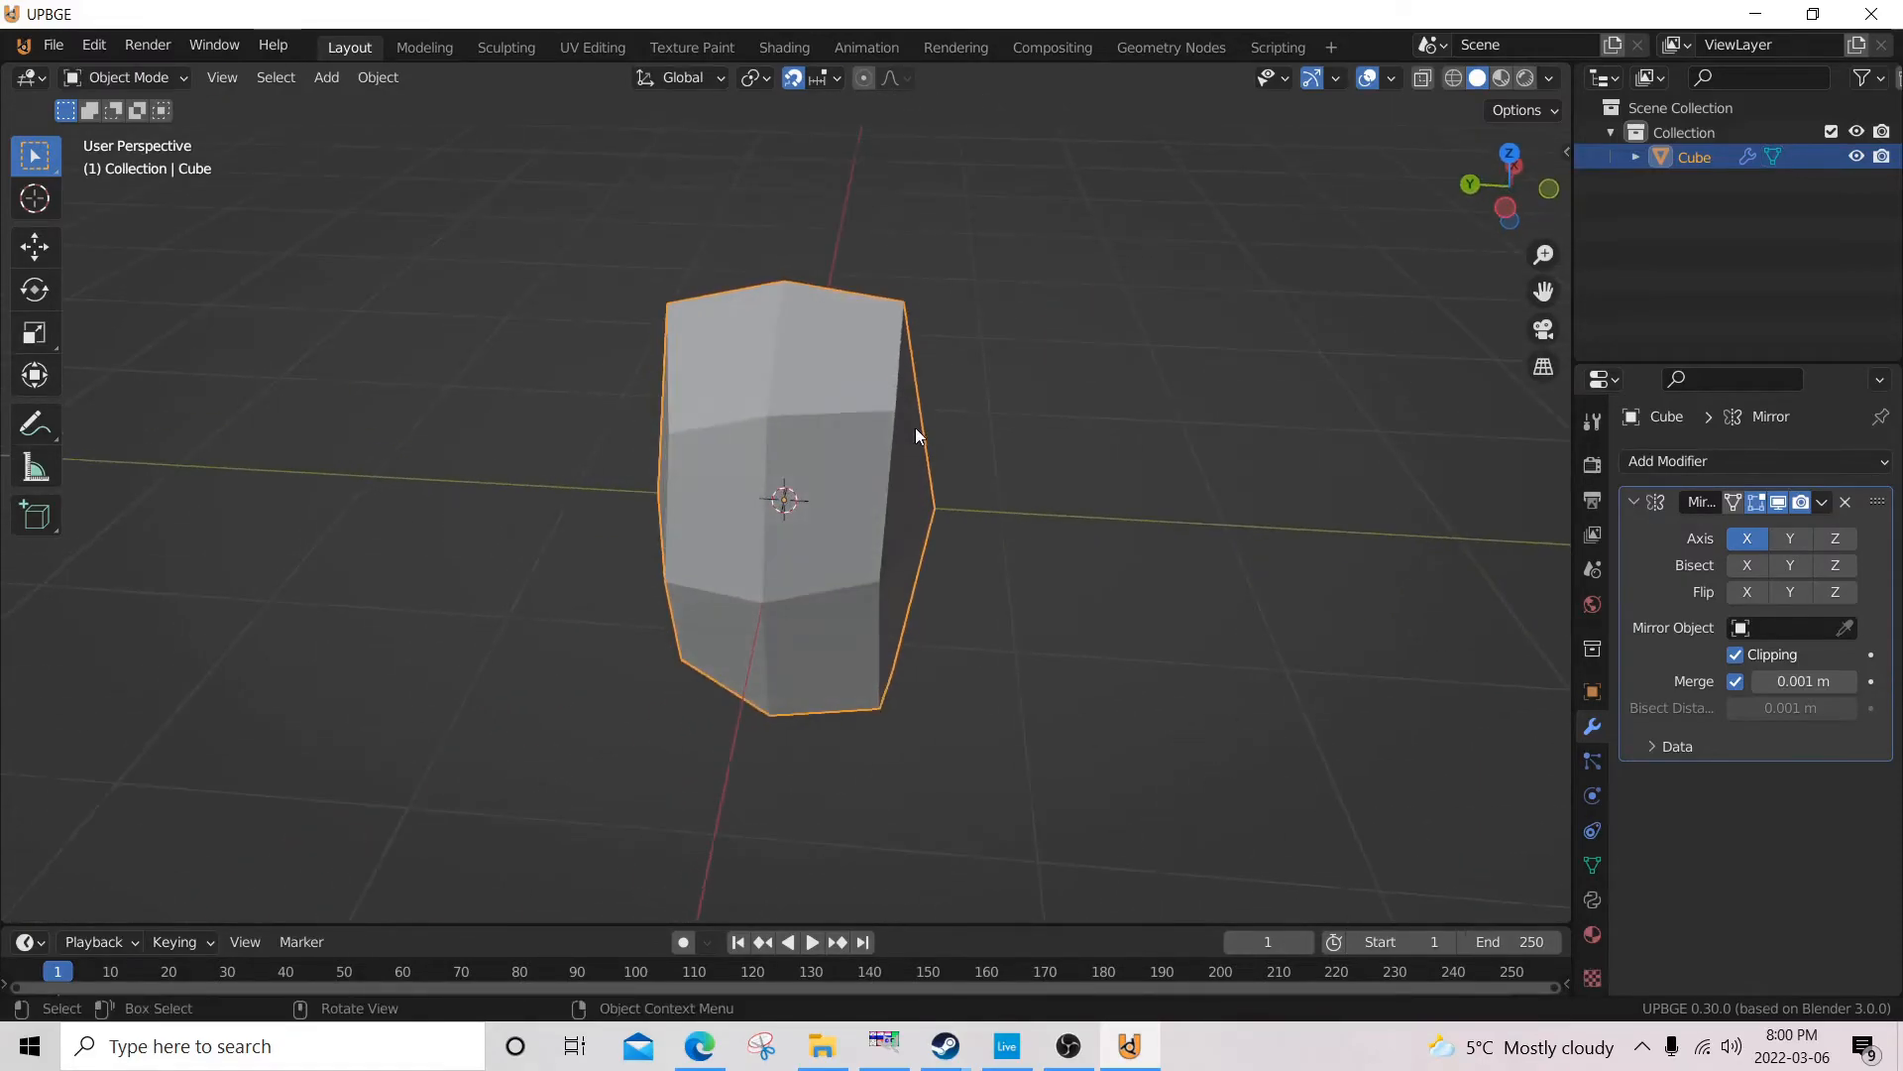
key(Tab)
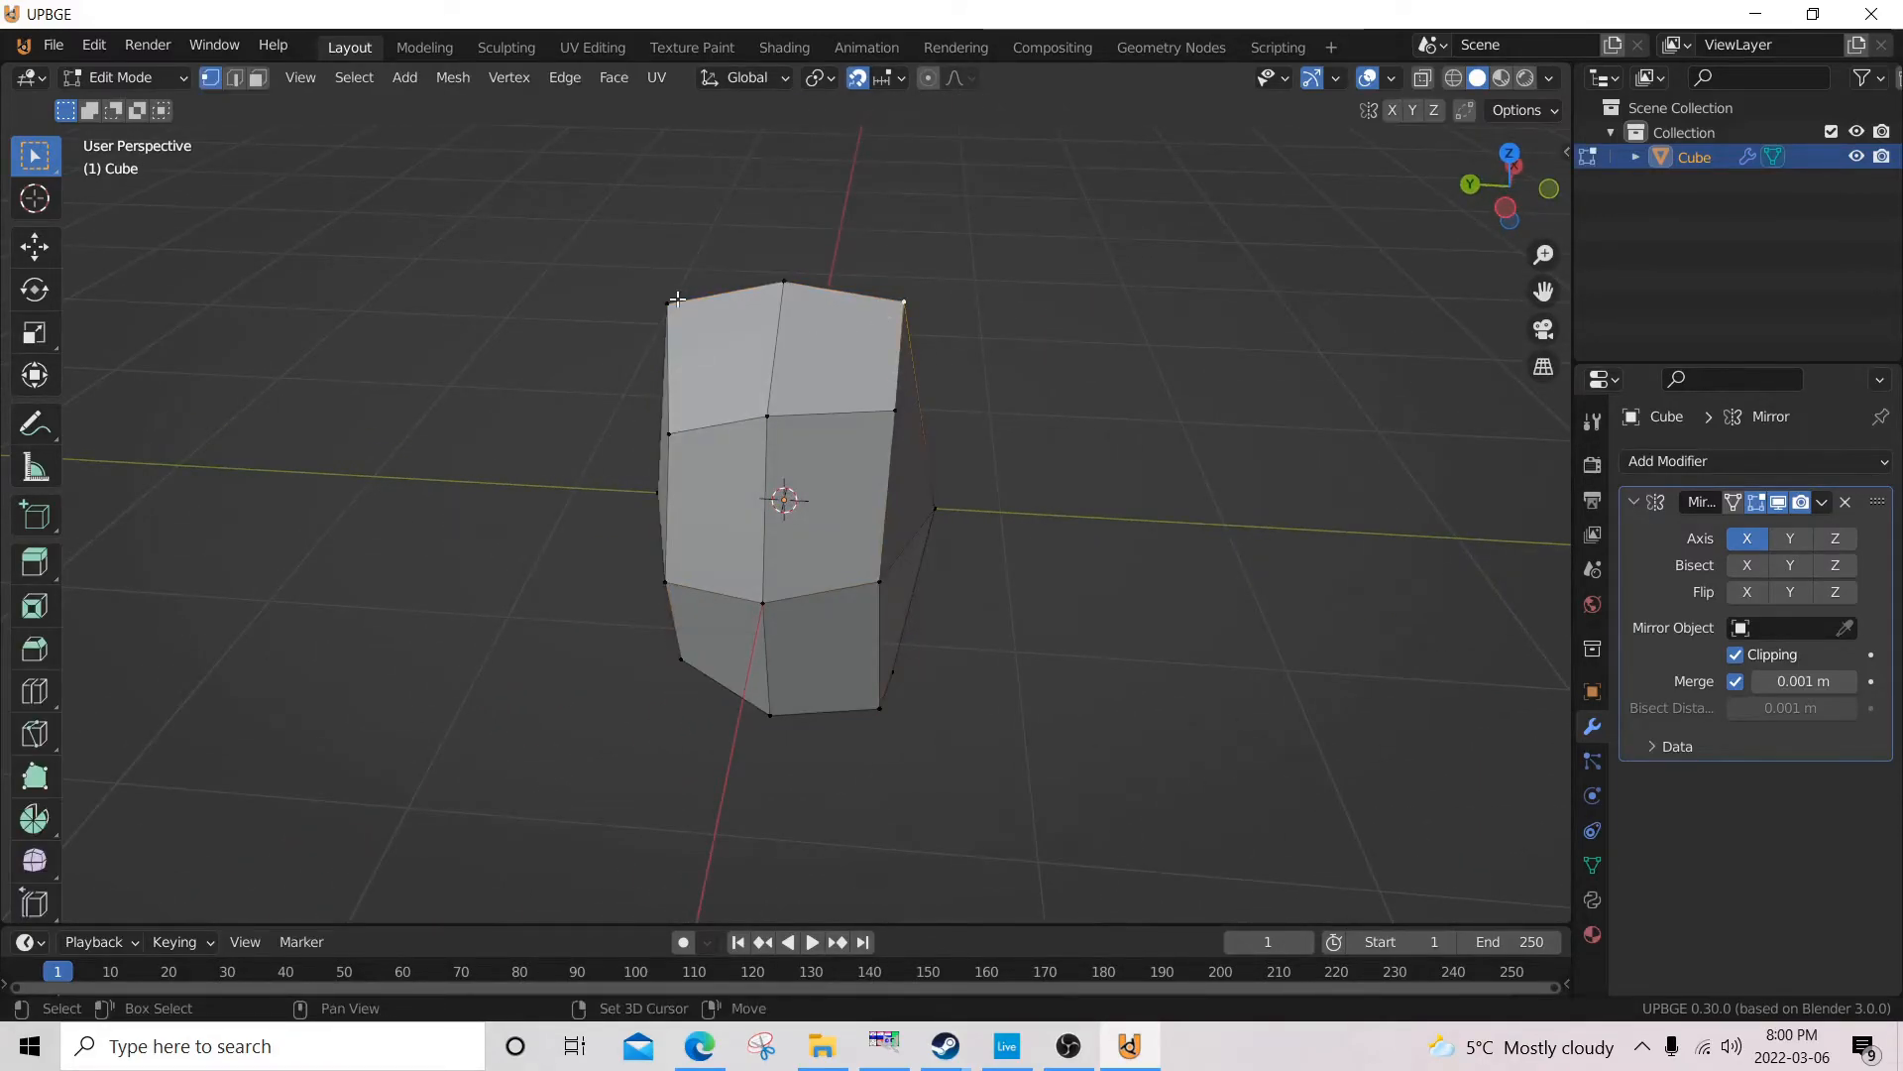
key(ctrl+KP_3)
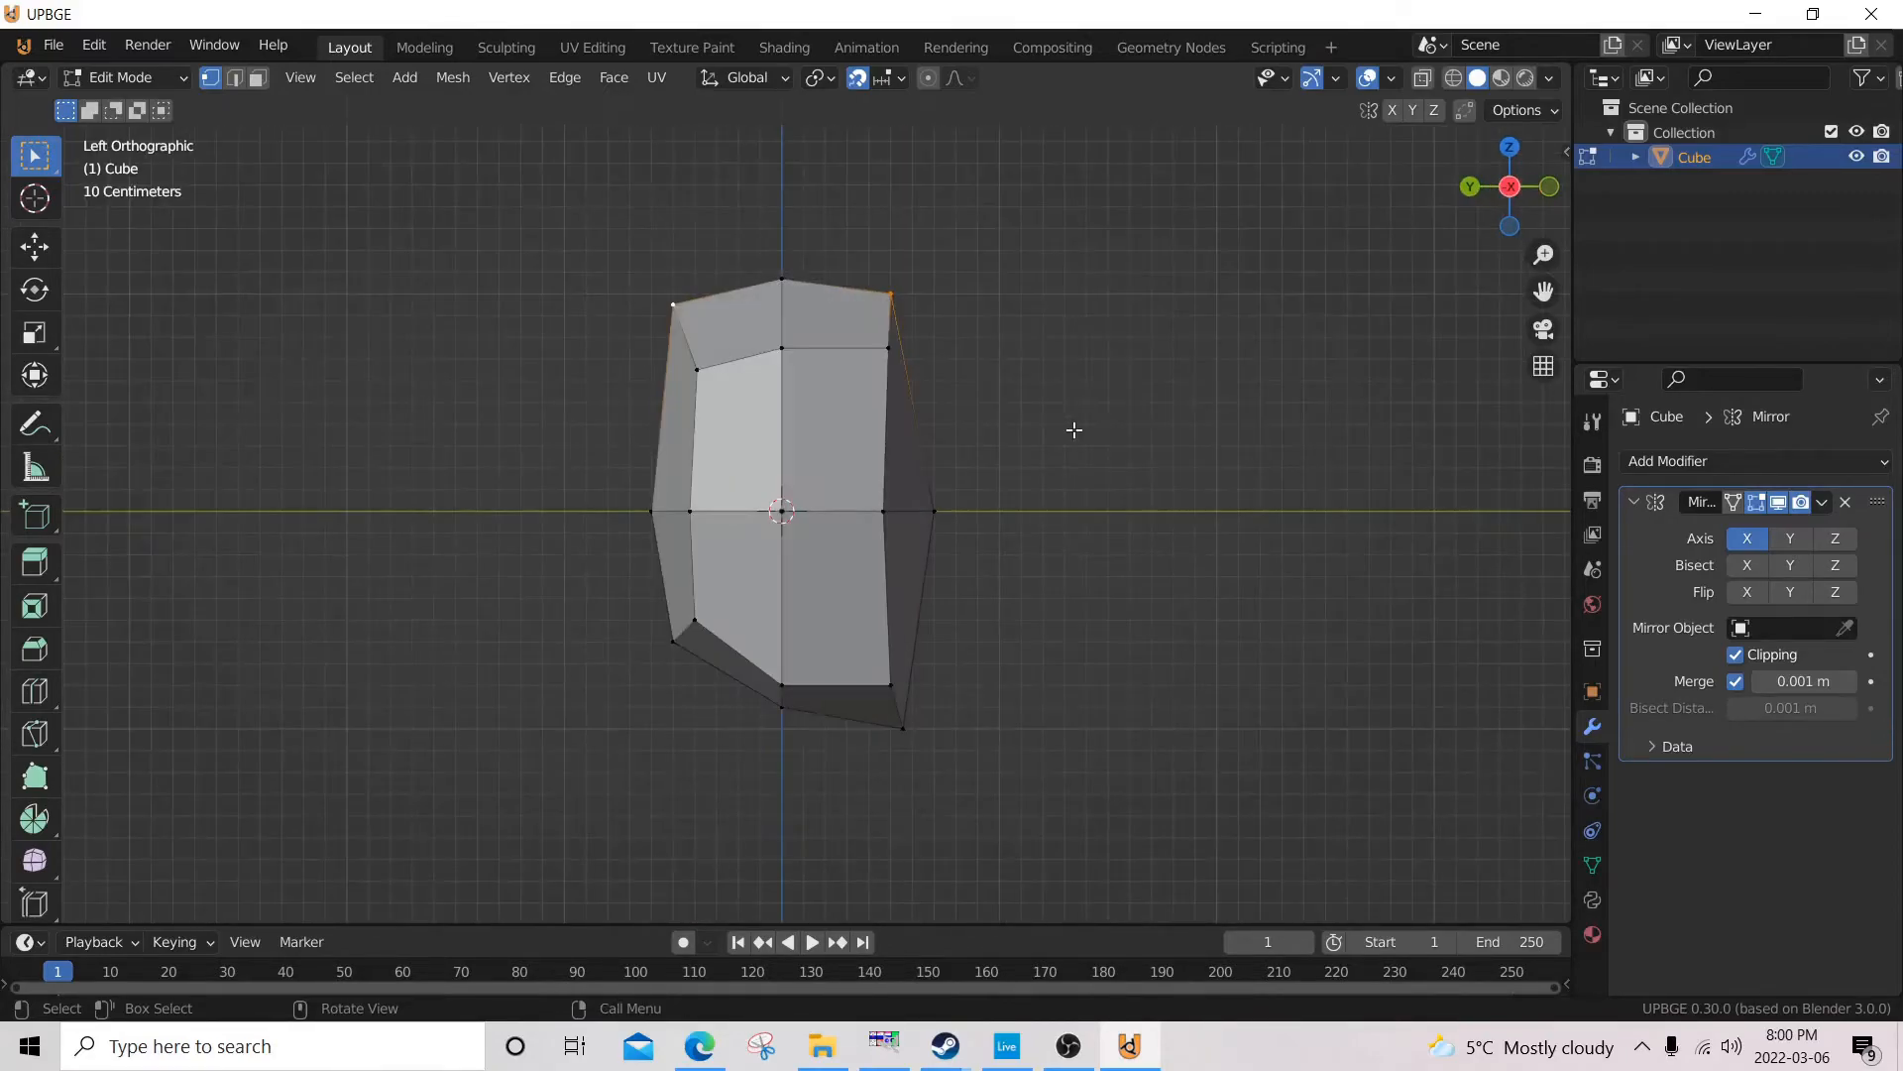
shift+middle_drag(1228, 484, 1209, 594)
scroll(1220, 582, up, 2)
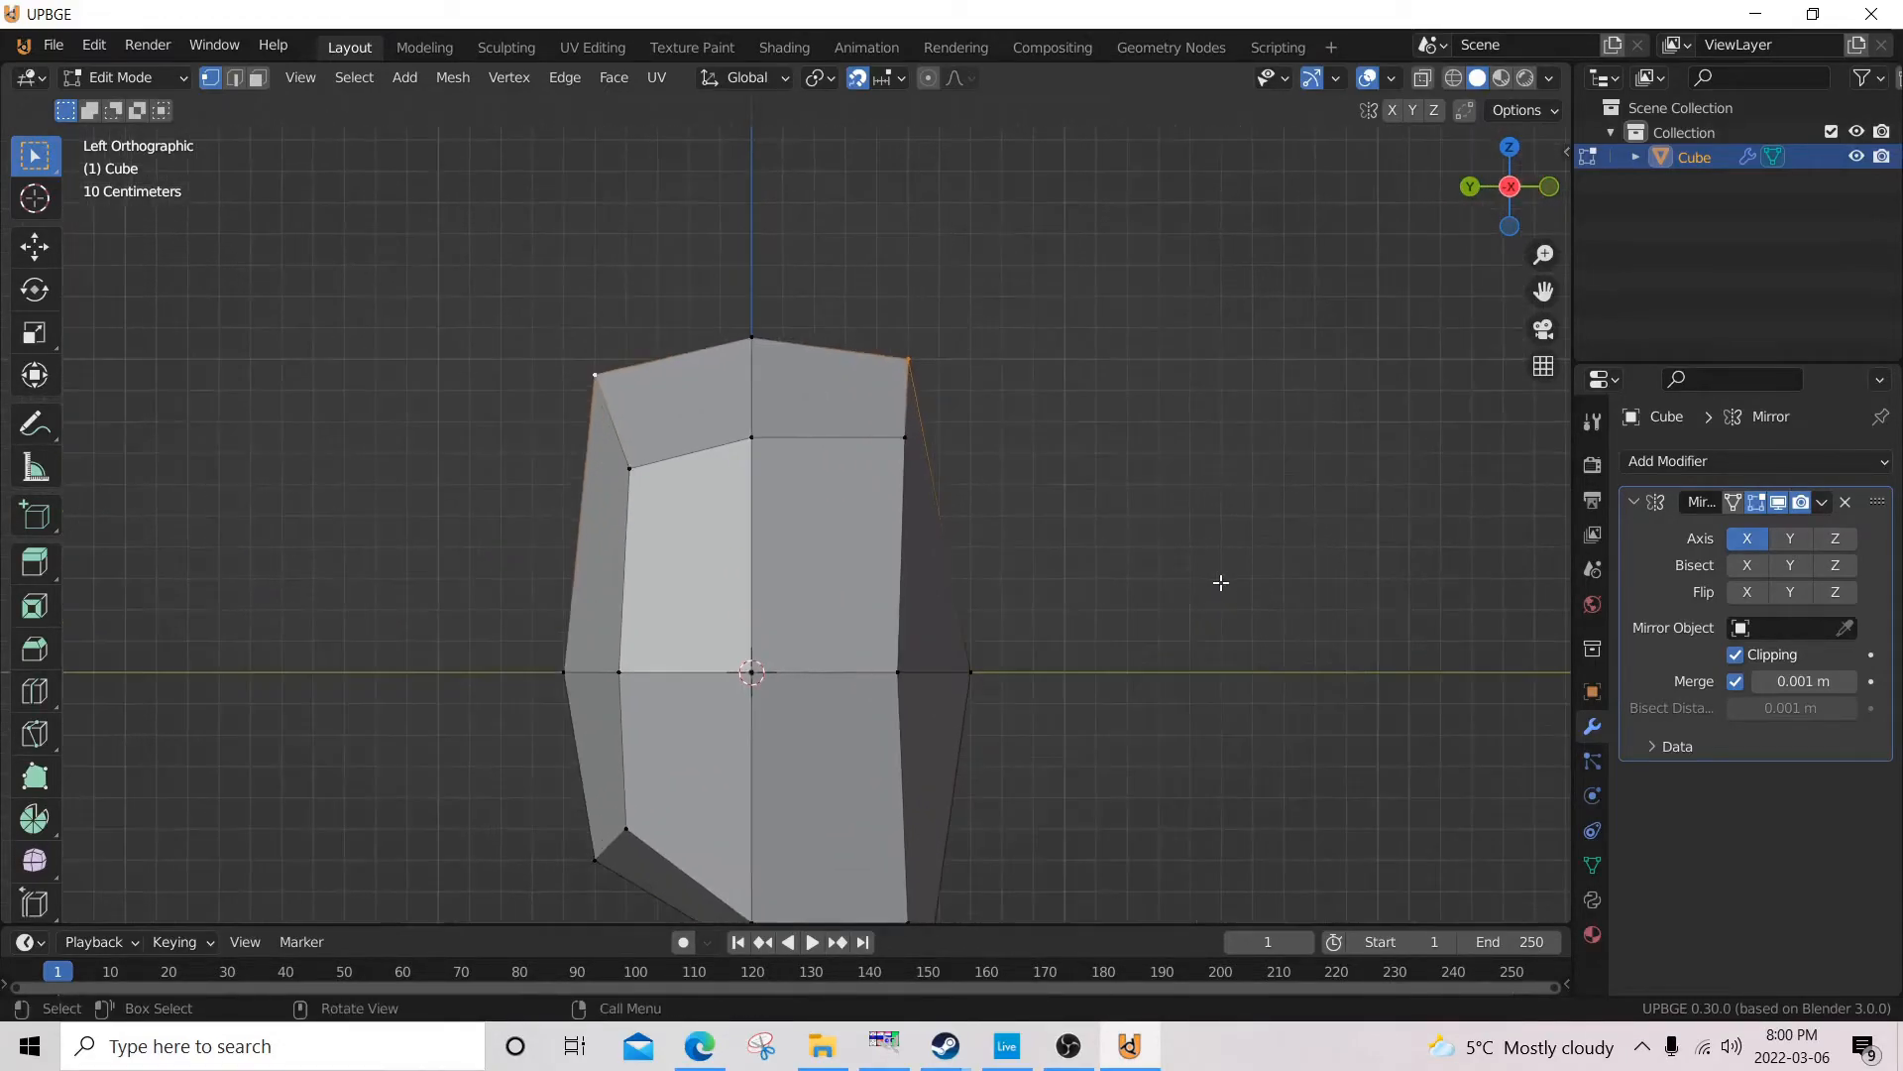
key(s)
key(x)
key(y)
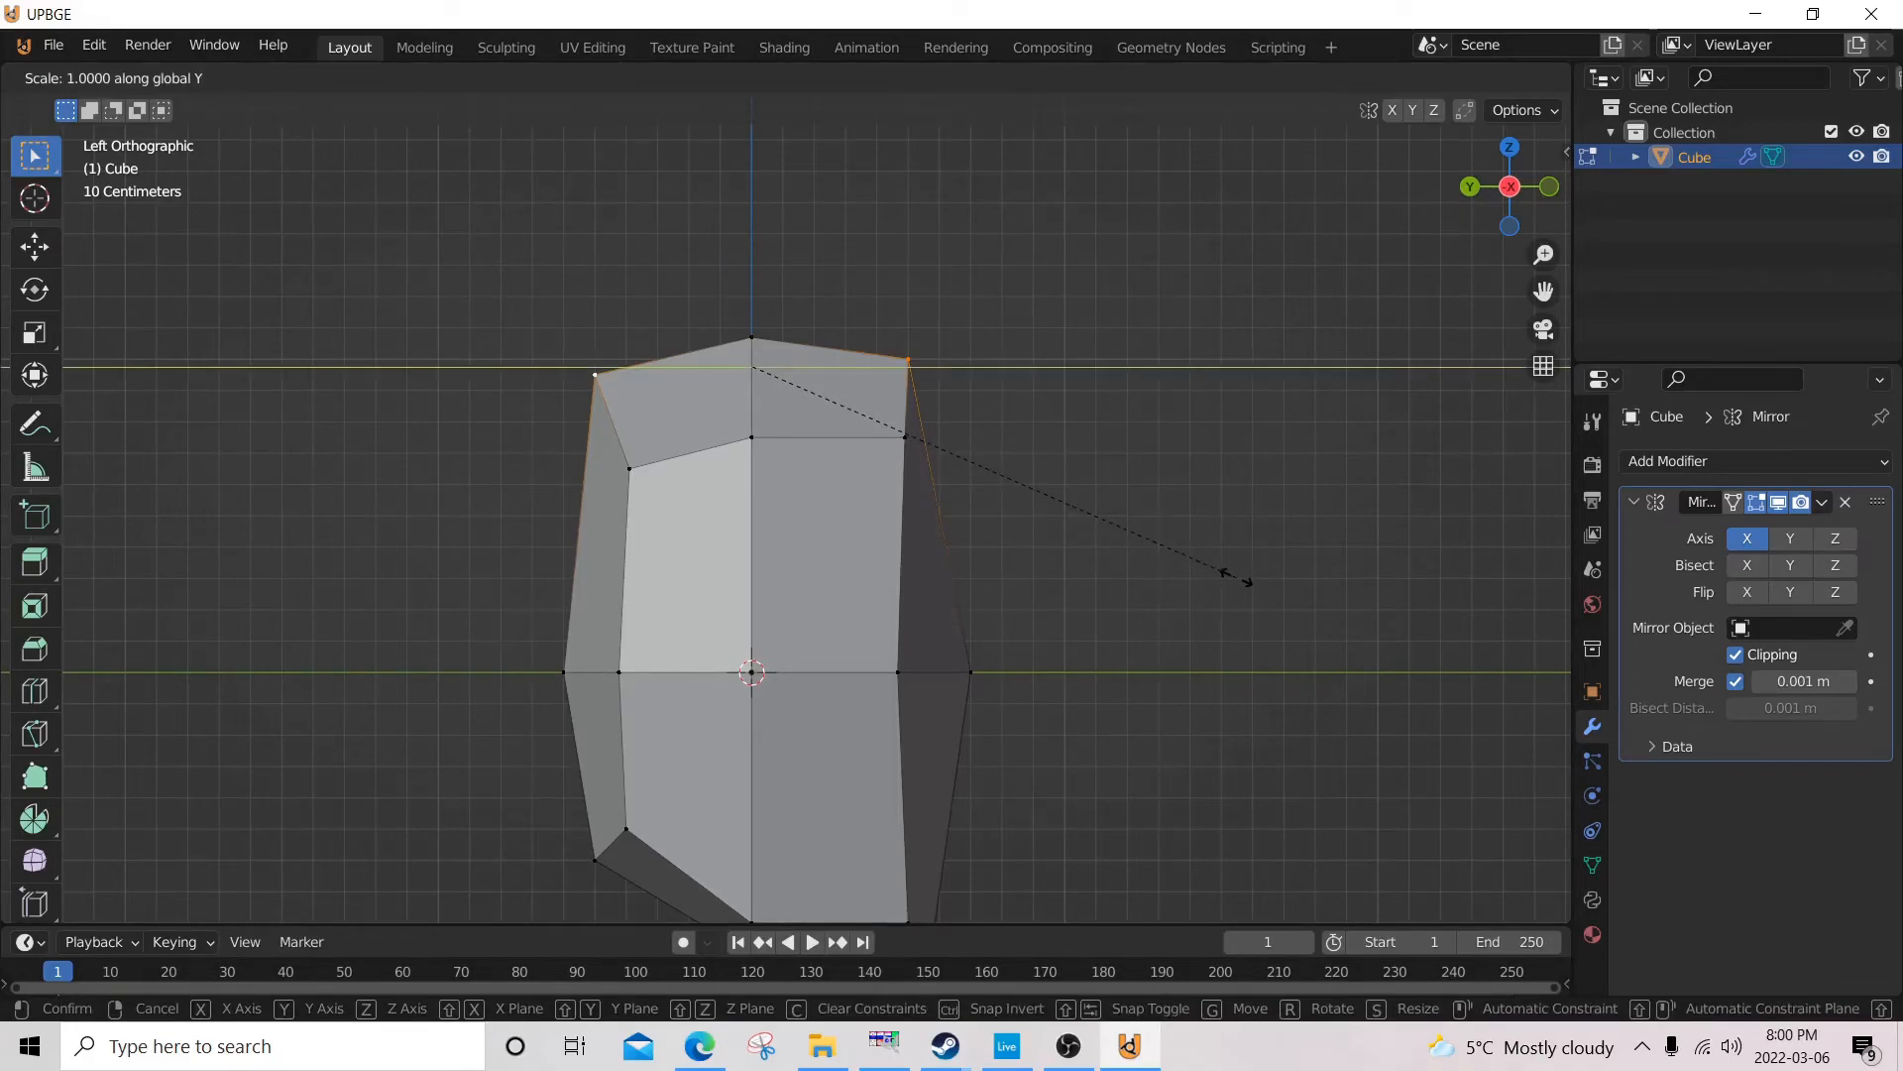
click(1243, 583)
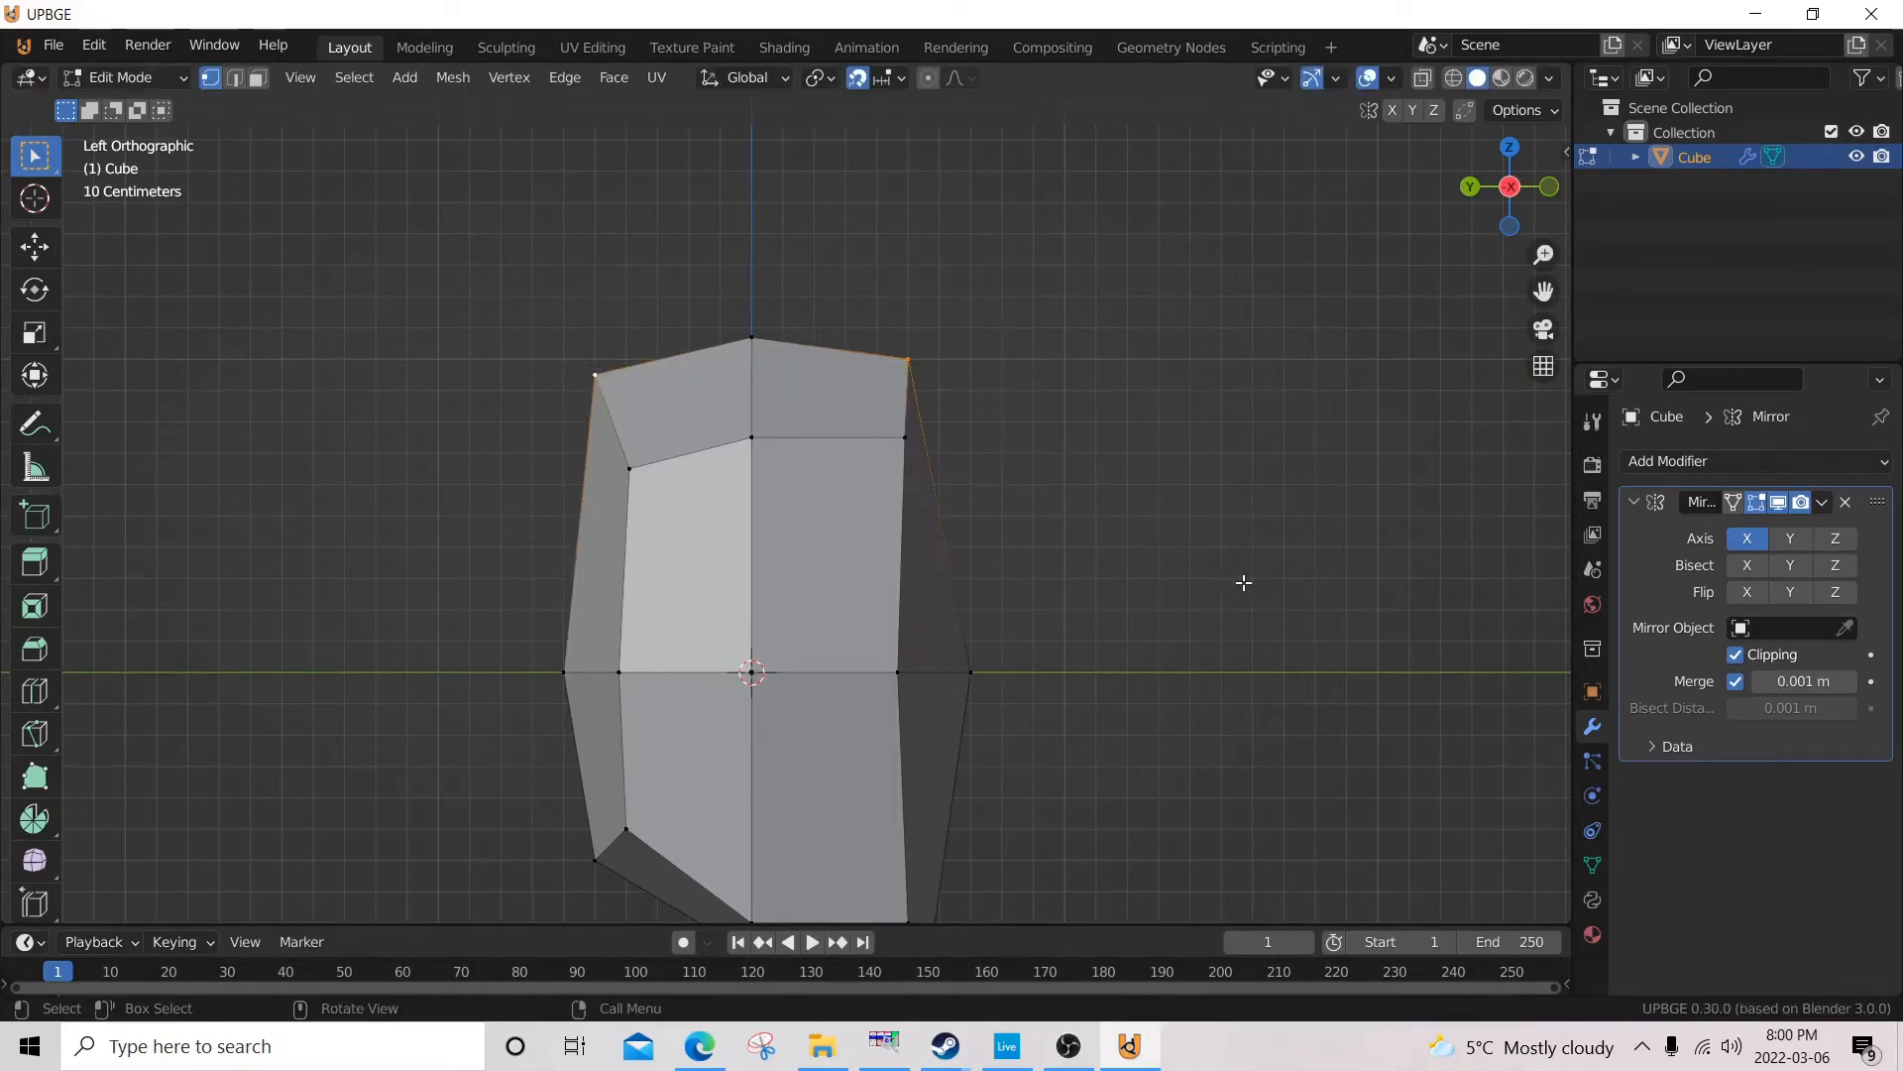
Lower the front and back top centre vertices 0.1 m along Z, and raise them partway back up.
key(g)
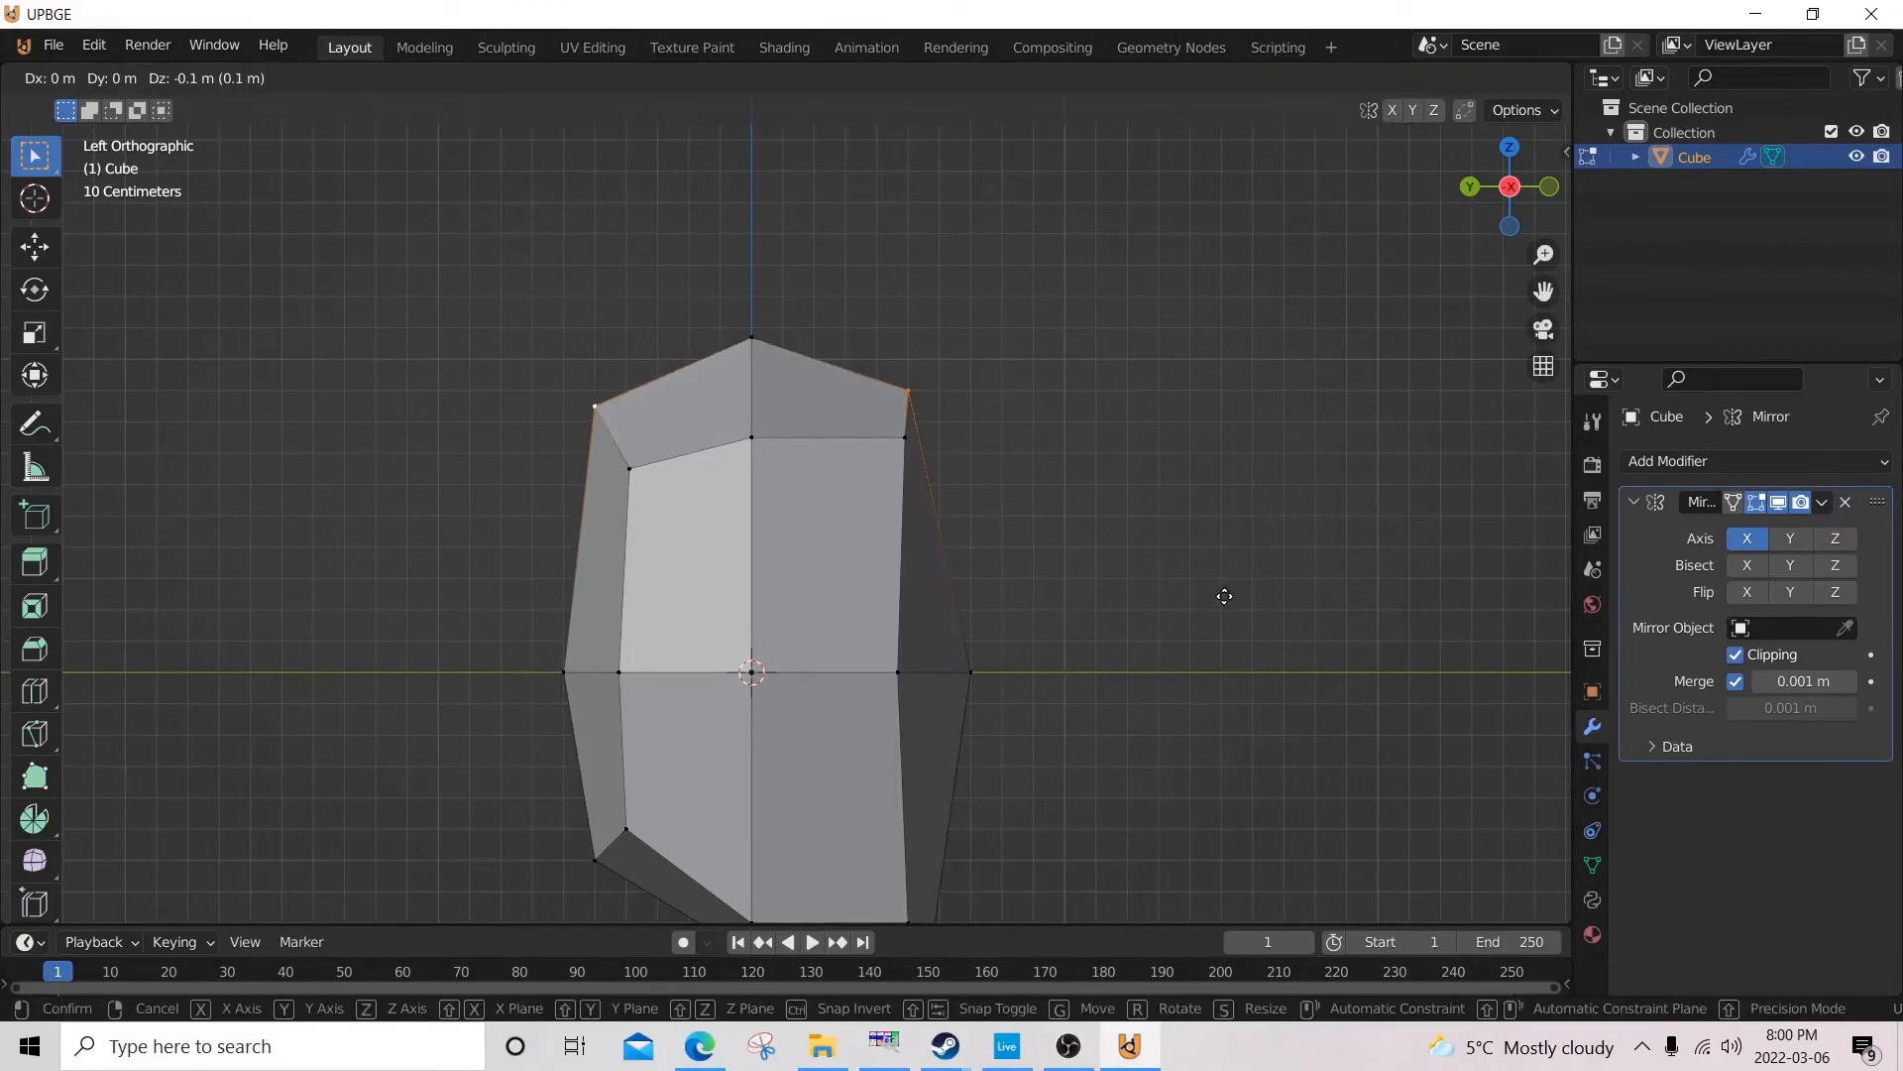
click(1225, 596)
scroll(1066, 599, up, 10)
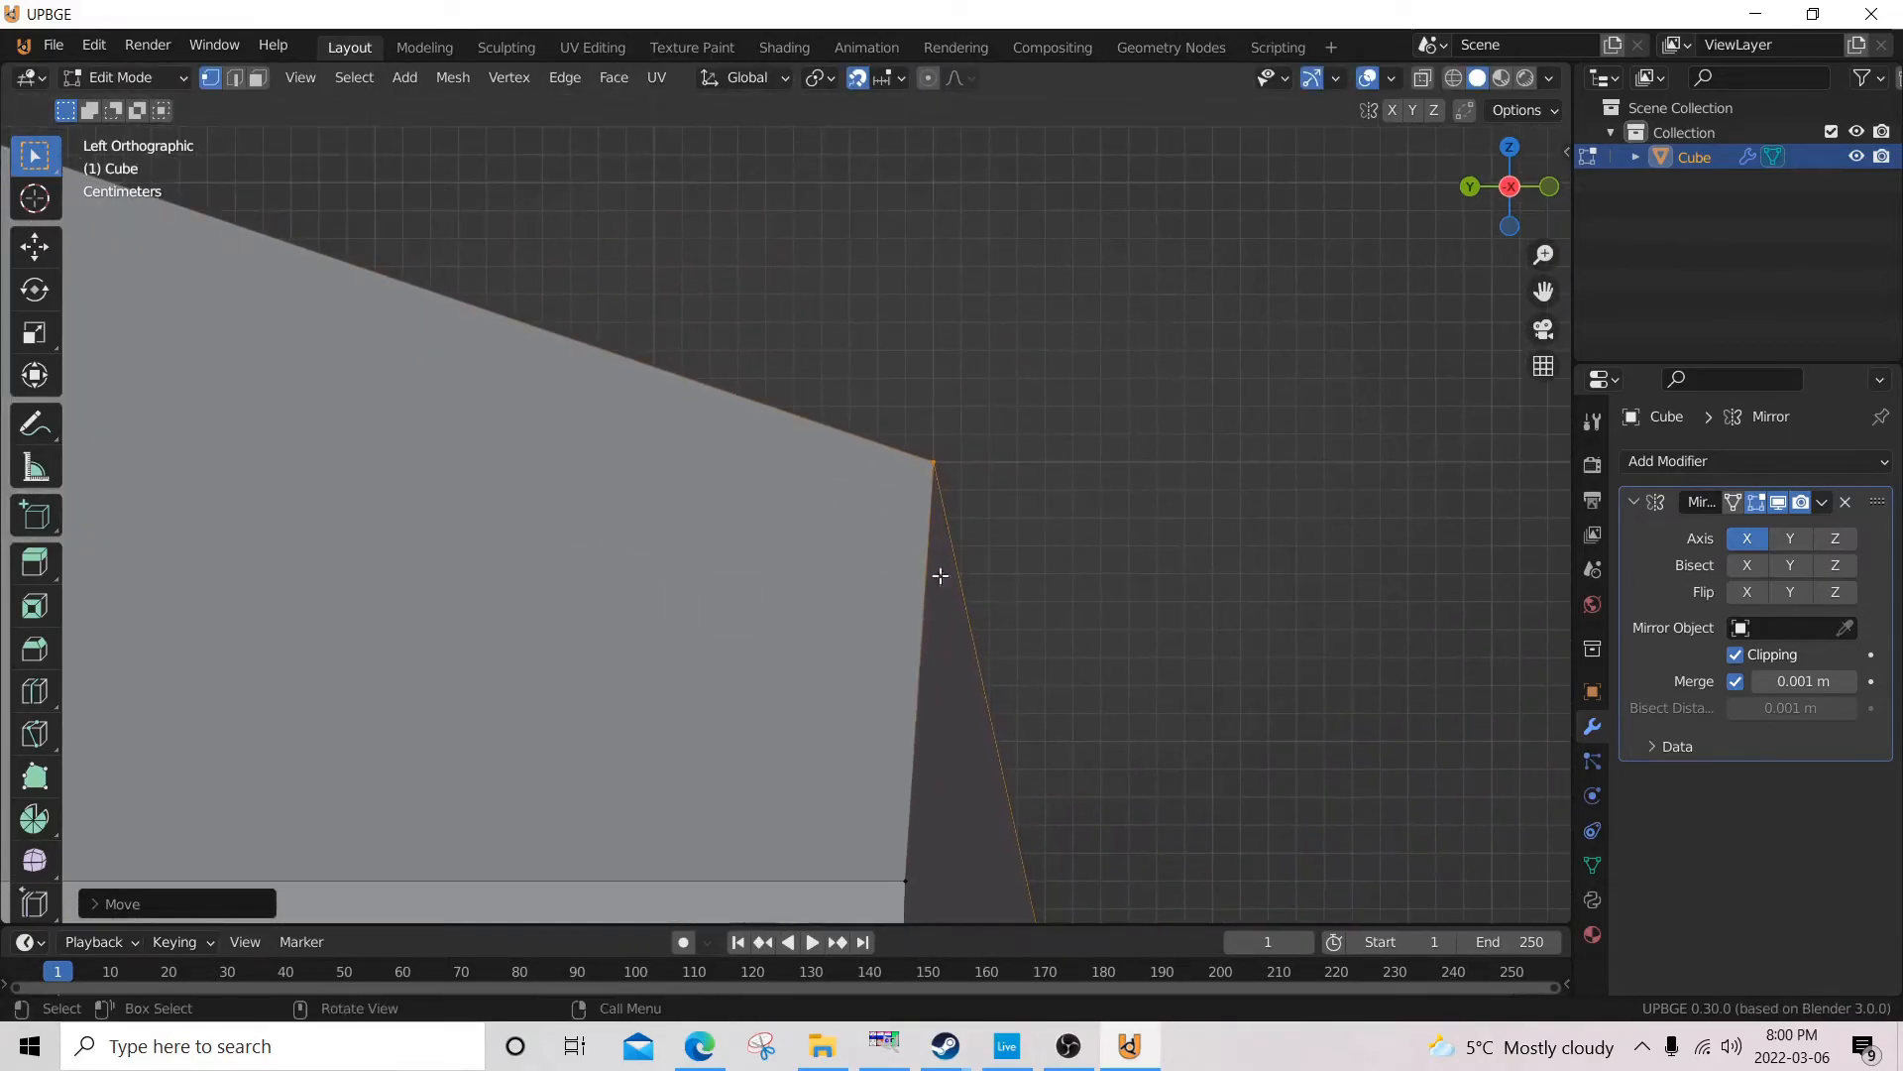
key(g)
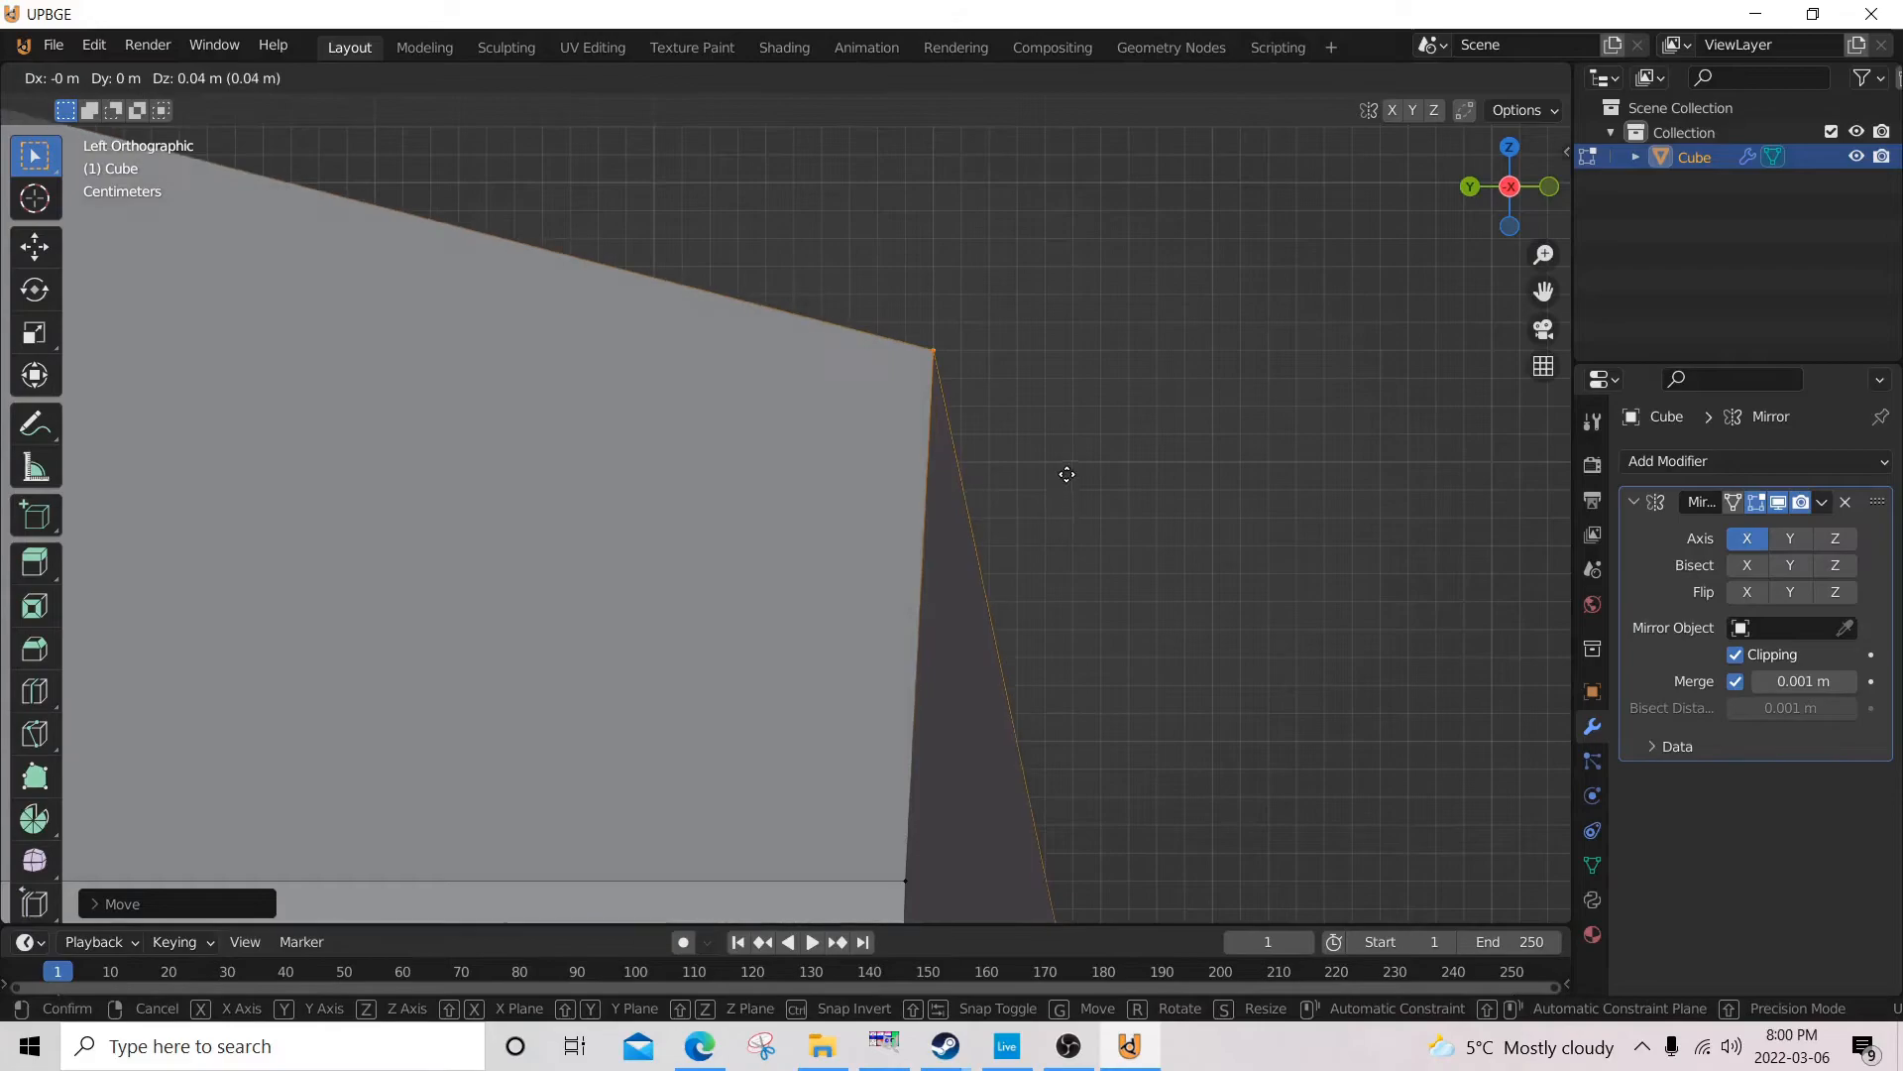
click(1064, 416)
Move the front top centre vertex 0.03 m inward along Y and 0.03 m down along Z in the left side view.
scroll(1066, 408, down, 6)
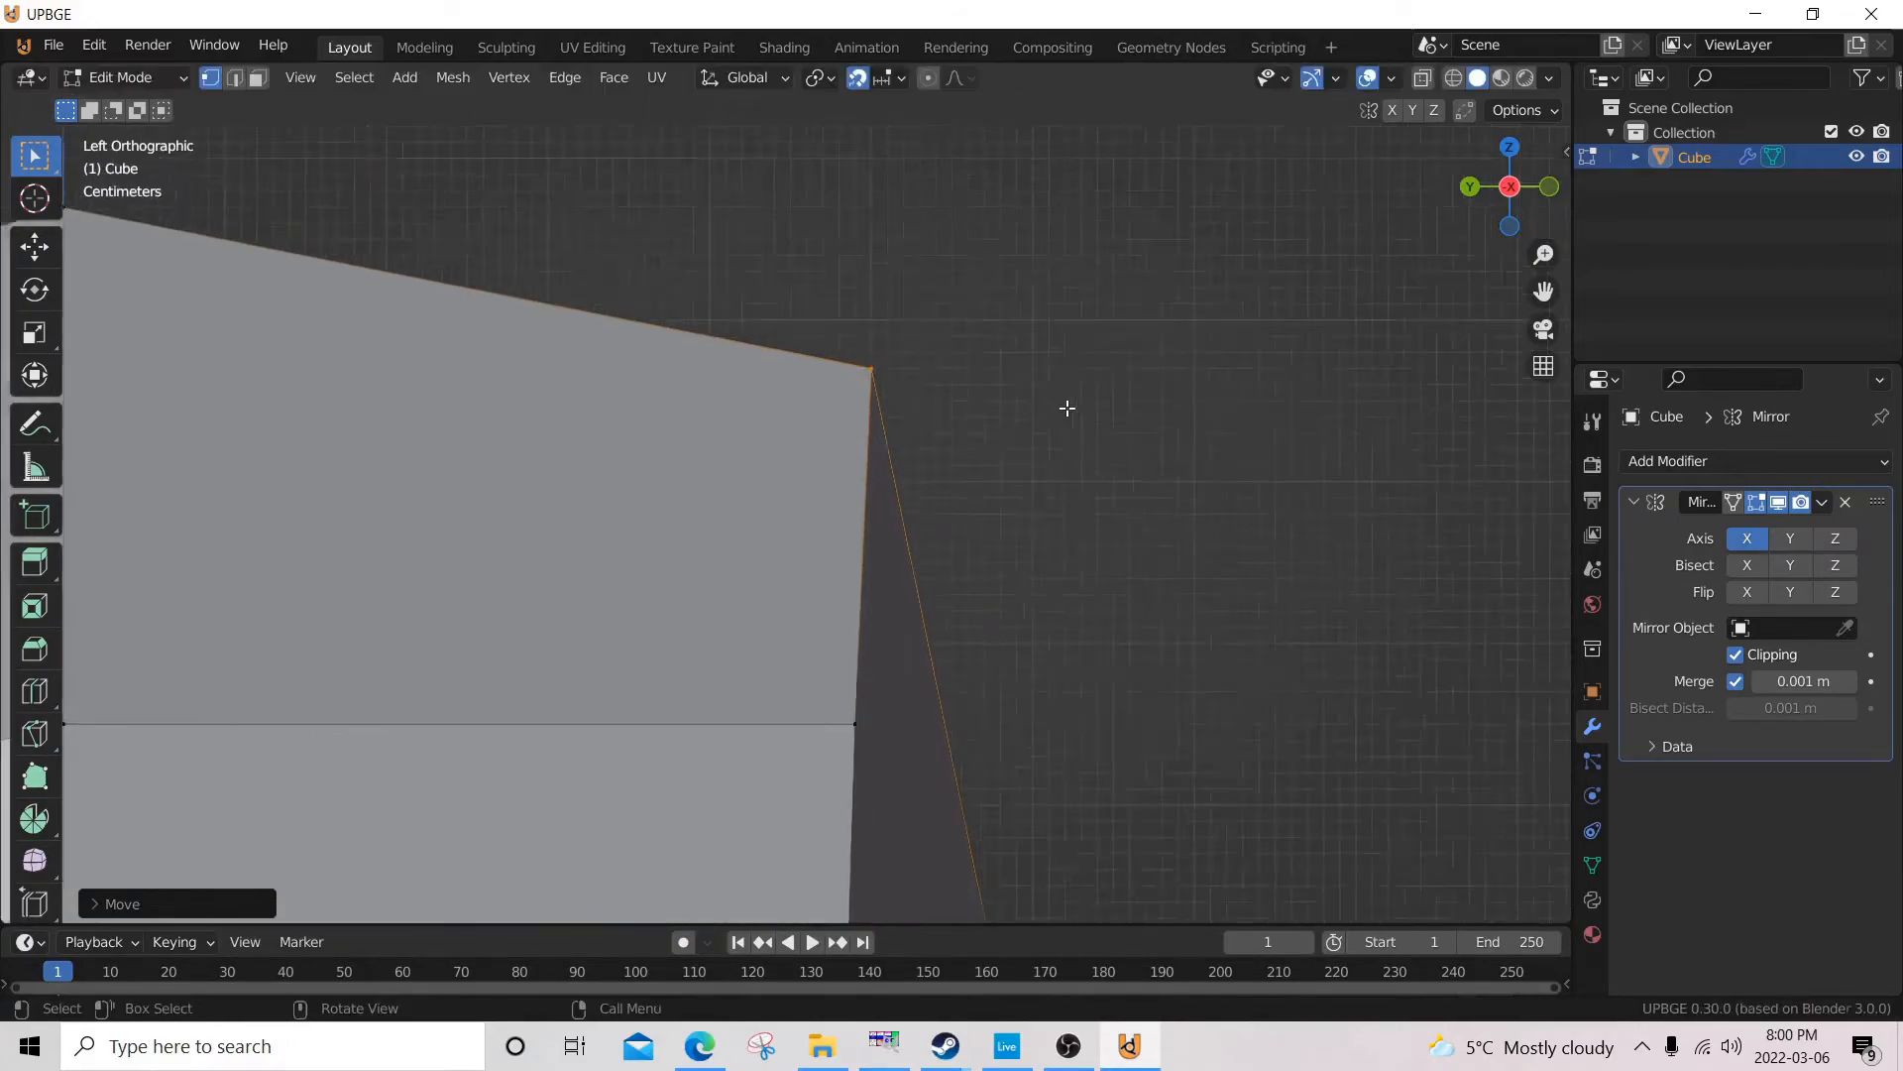
scroll(847, 466, up, 4)
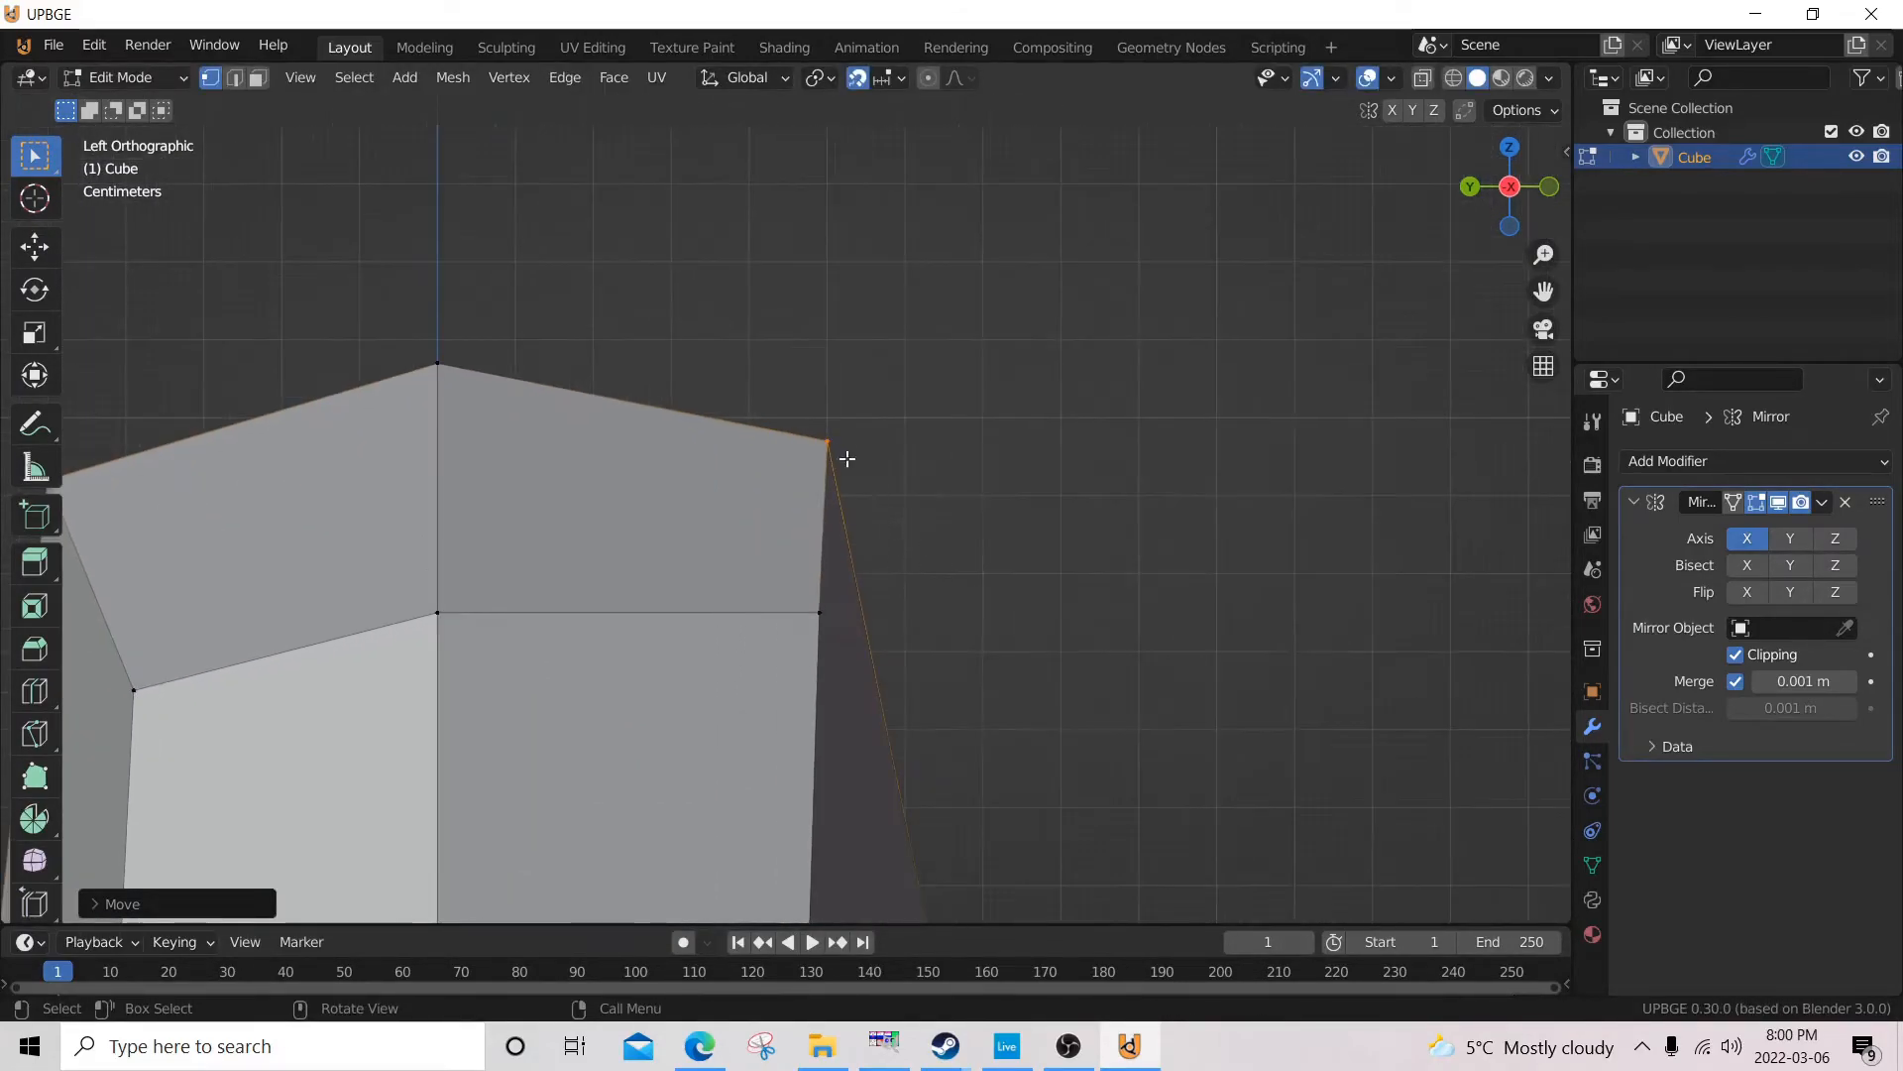
key(g)
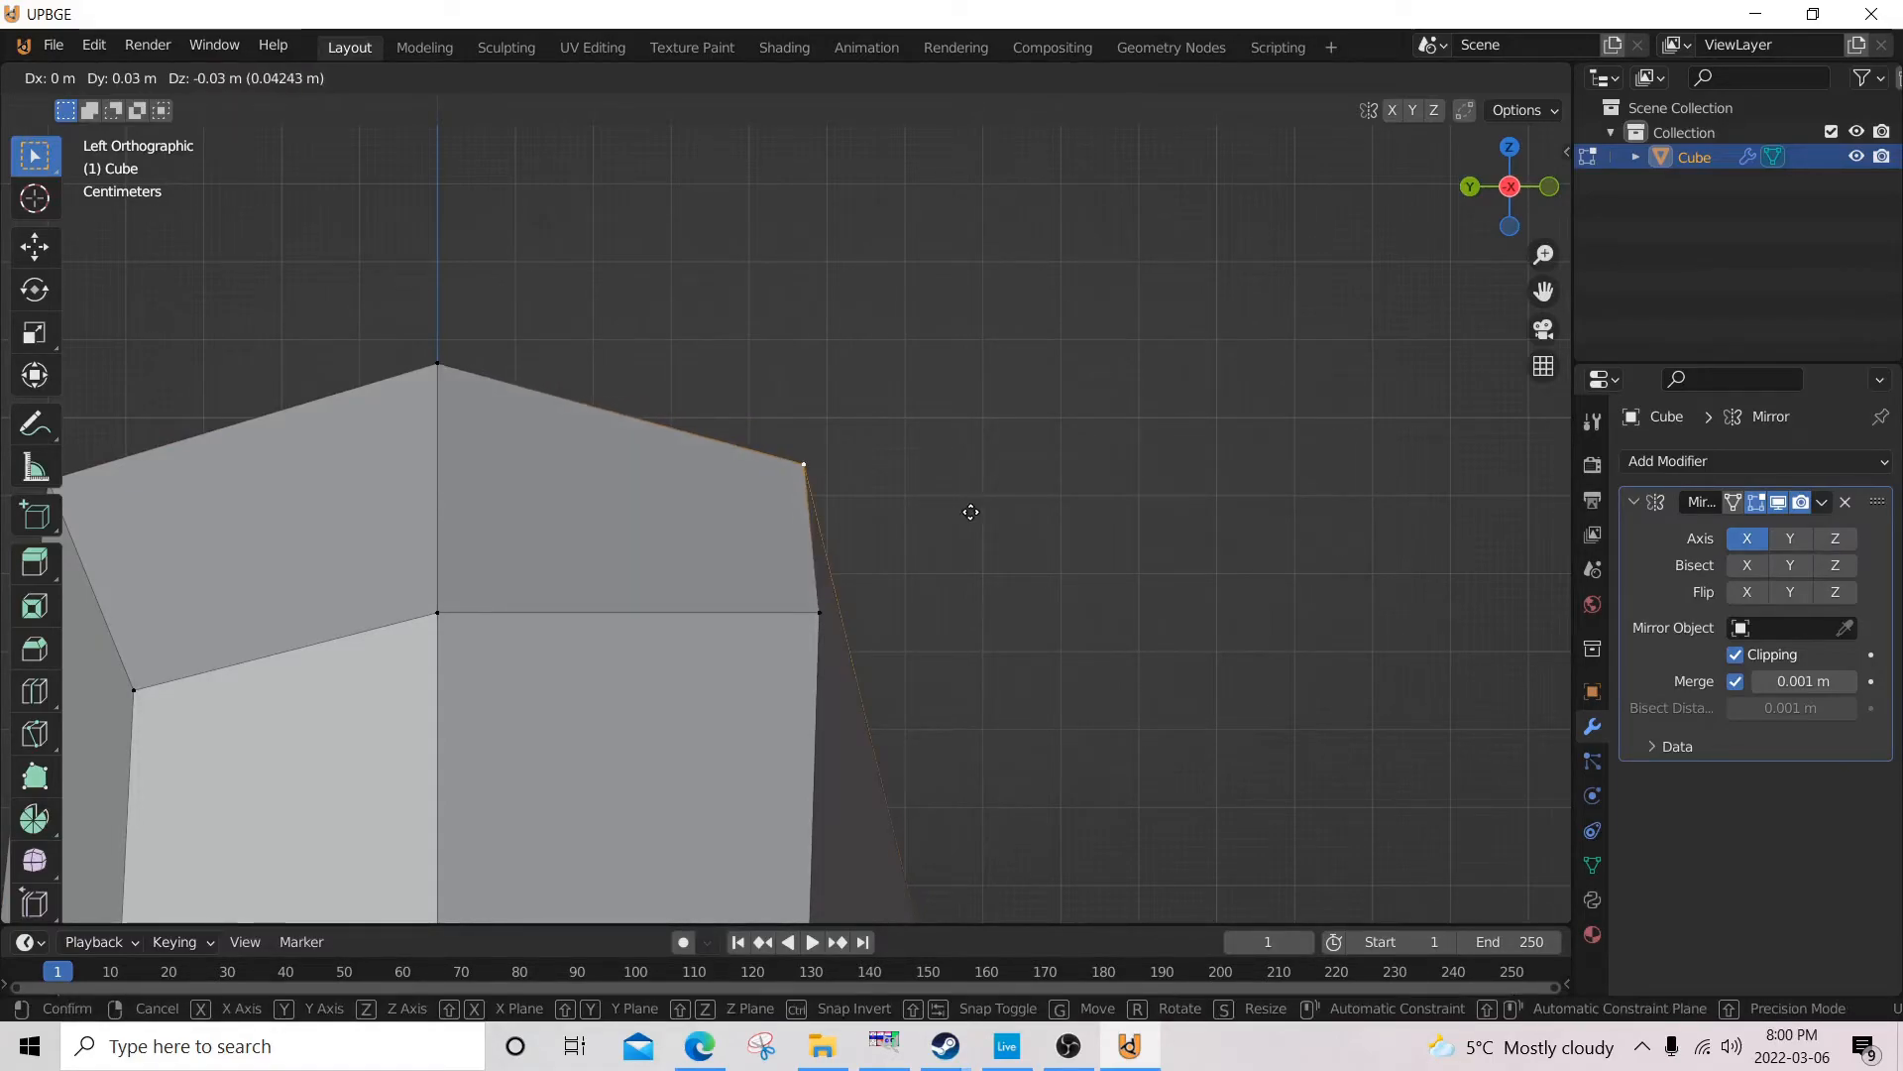
click(971, 511)
Move the back top centre vertex about 0.06 m inward along Y in the left side view.
scroll(967, 515, down, 3)
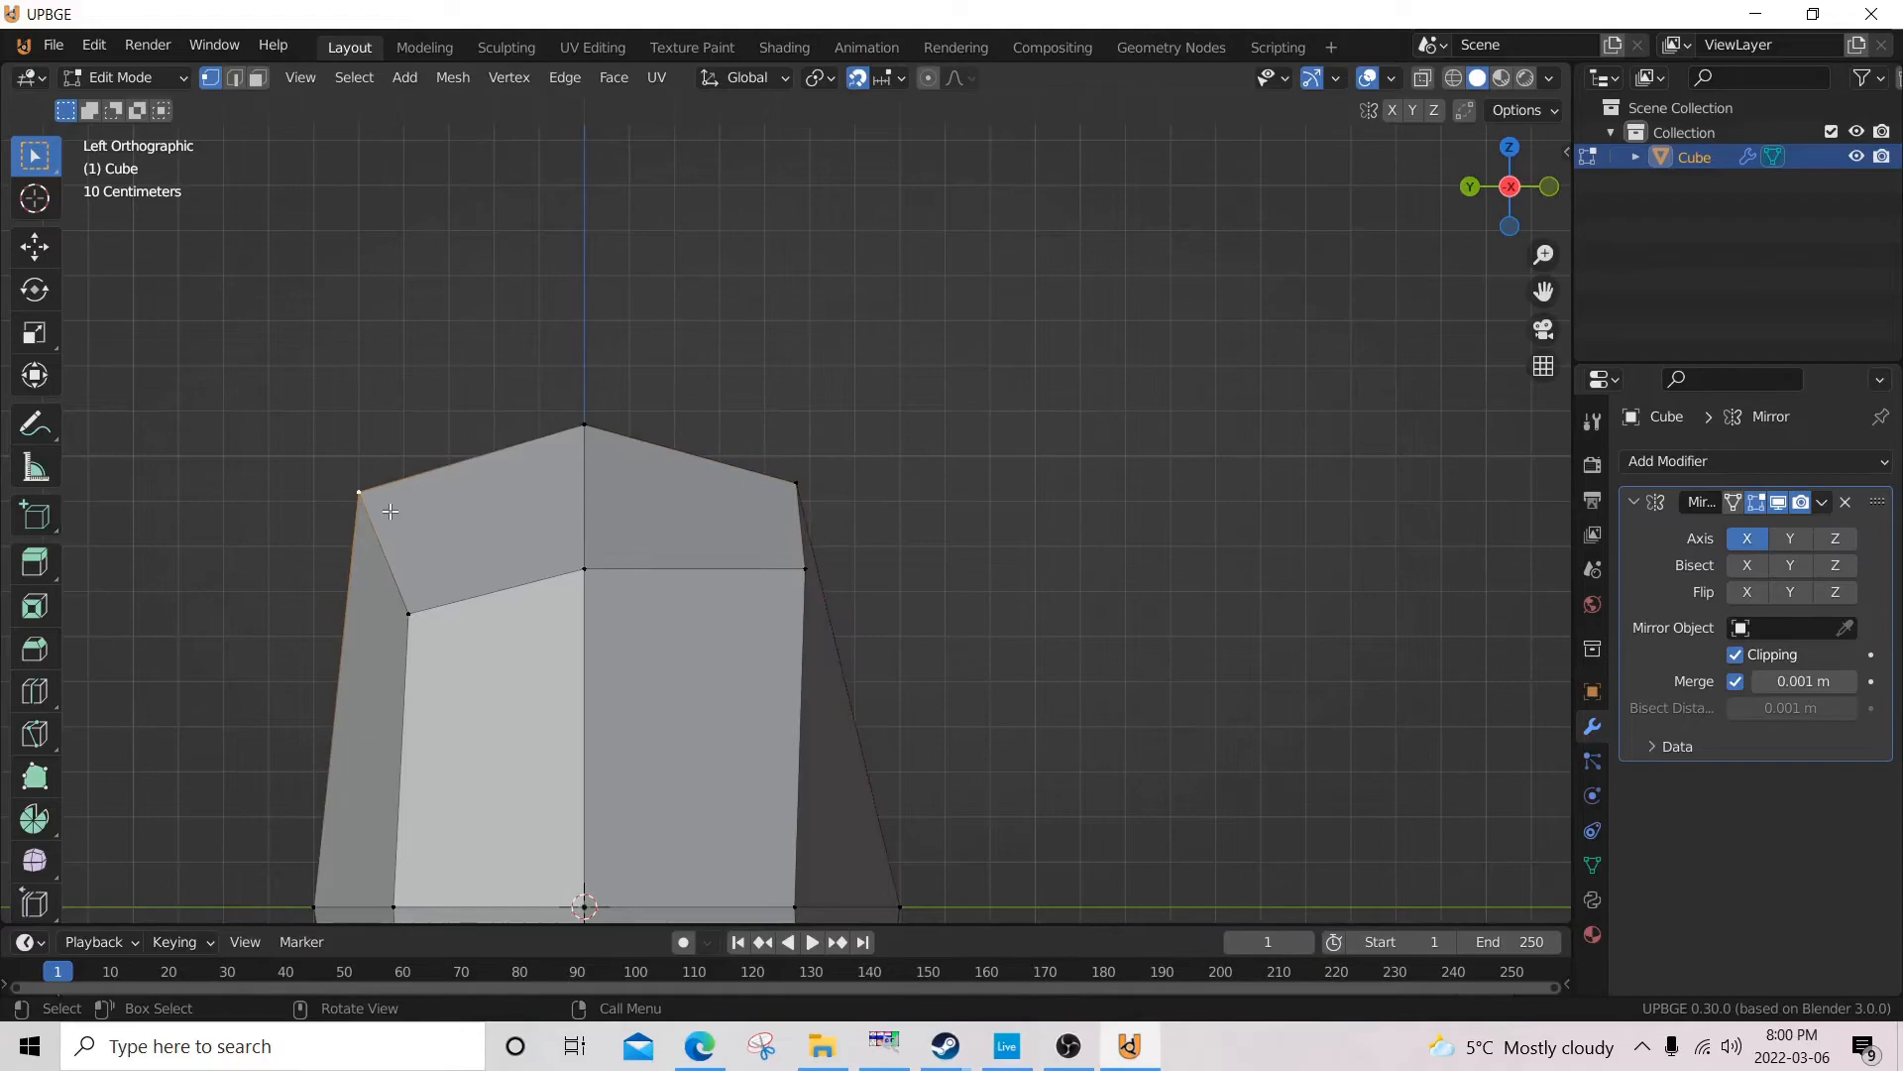
scroll(405, 523, up, 4)
shift+middle_drag(405, 522, 753, 505)
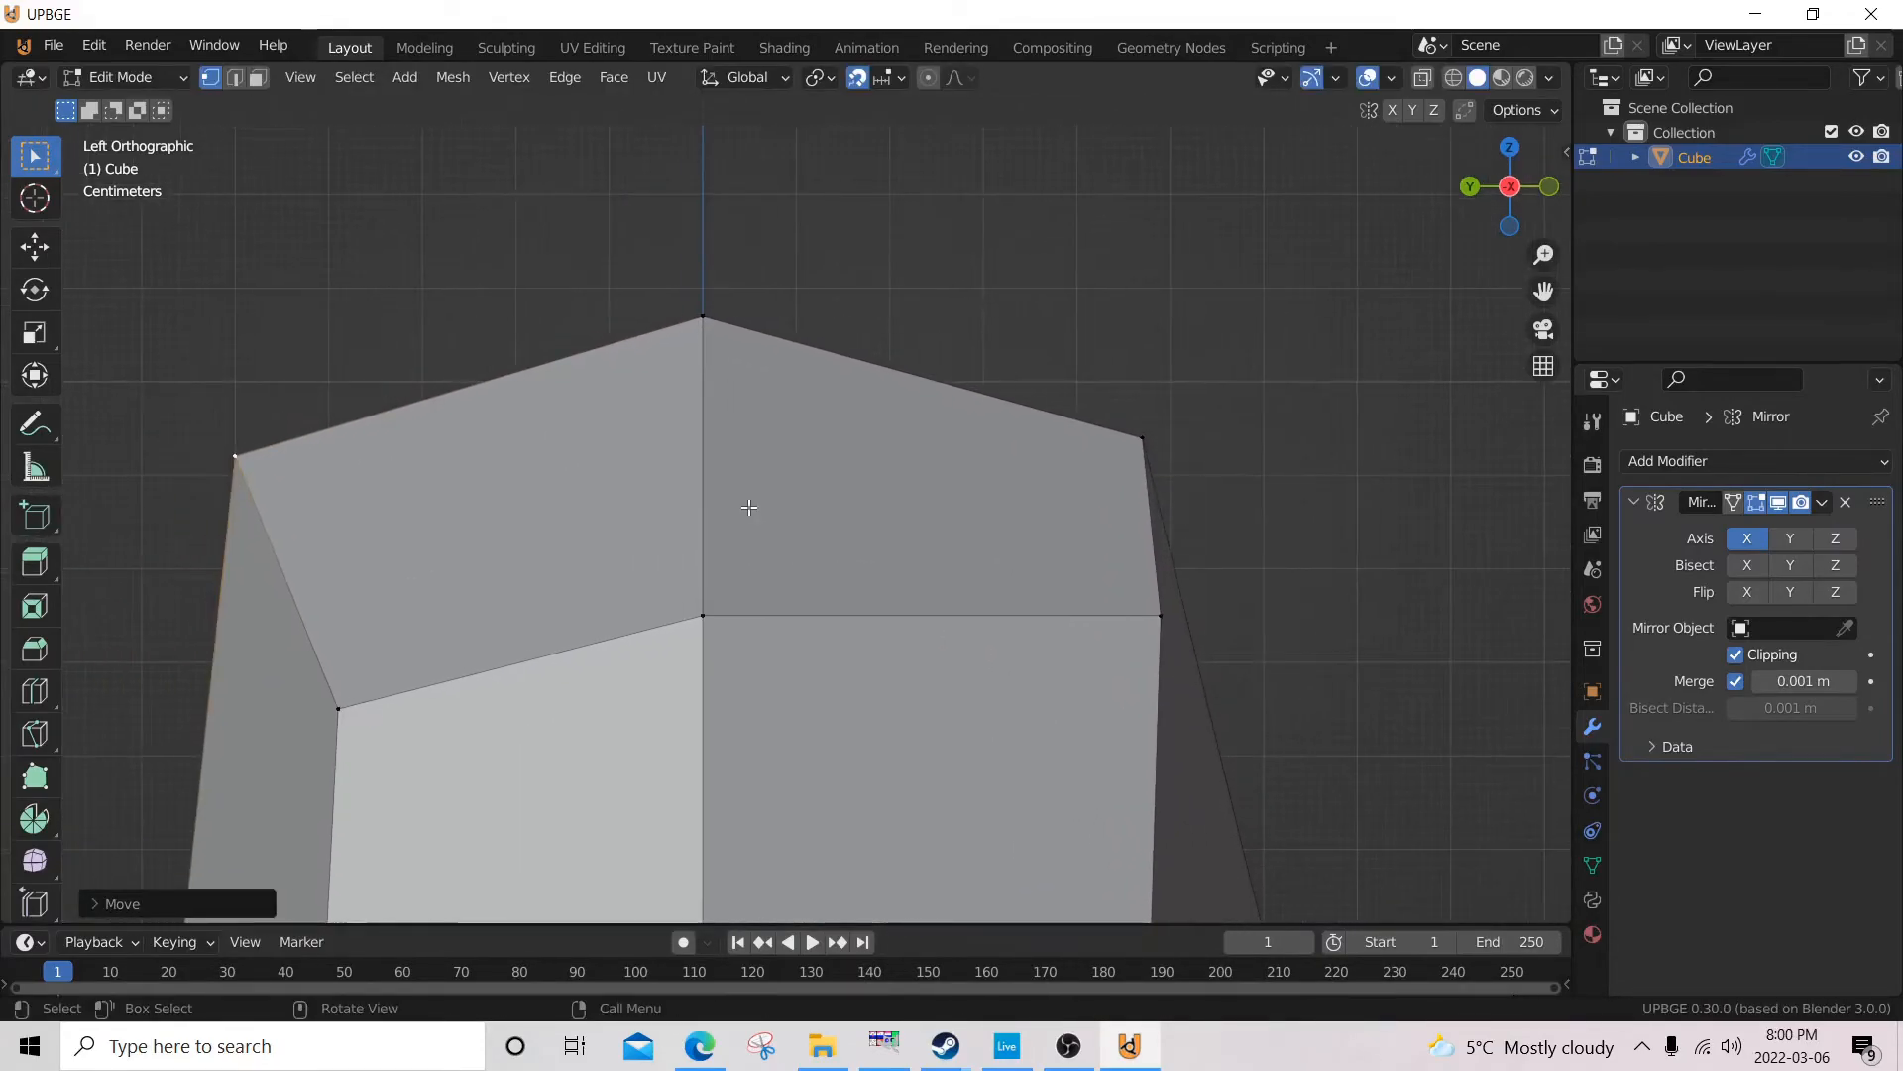
key(g)
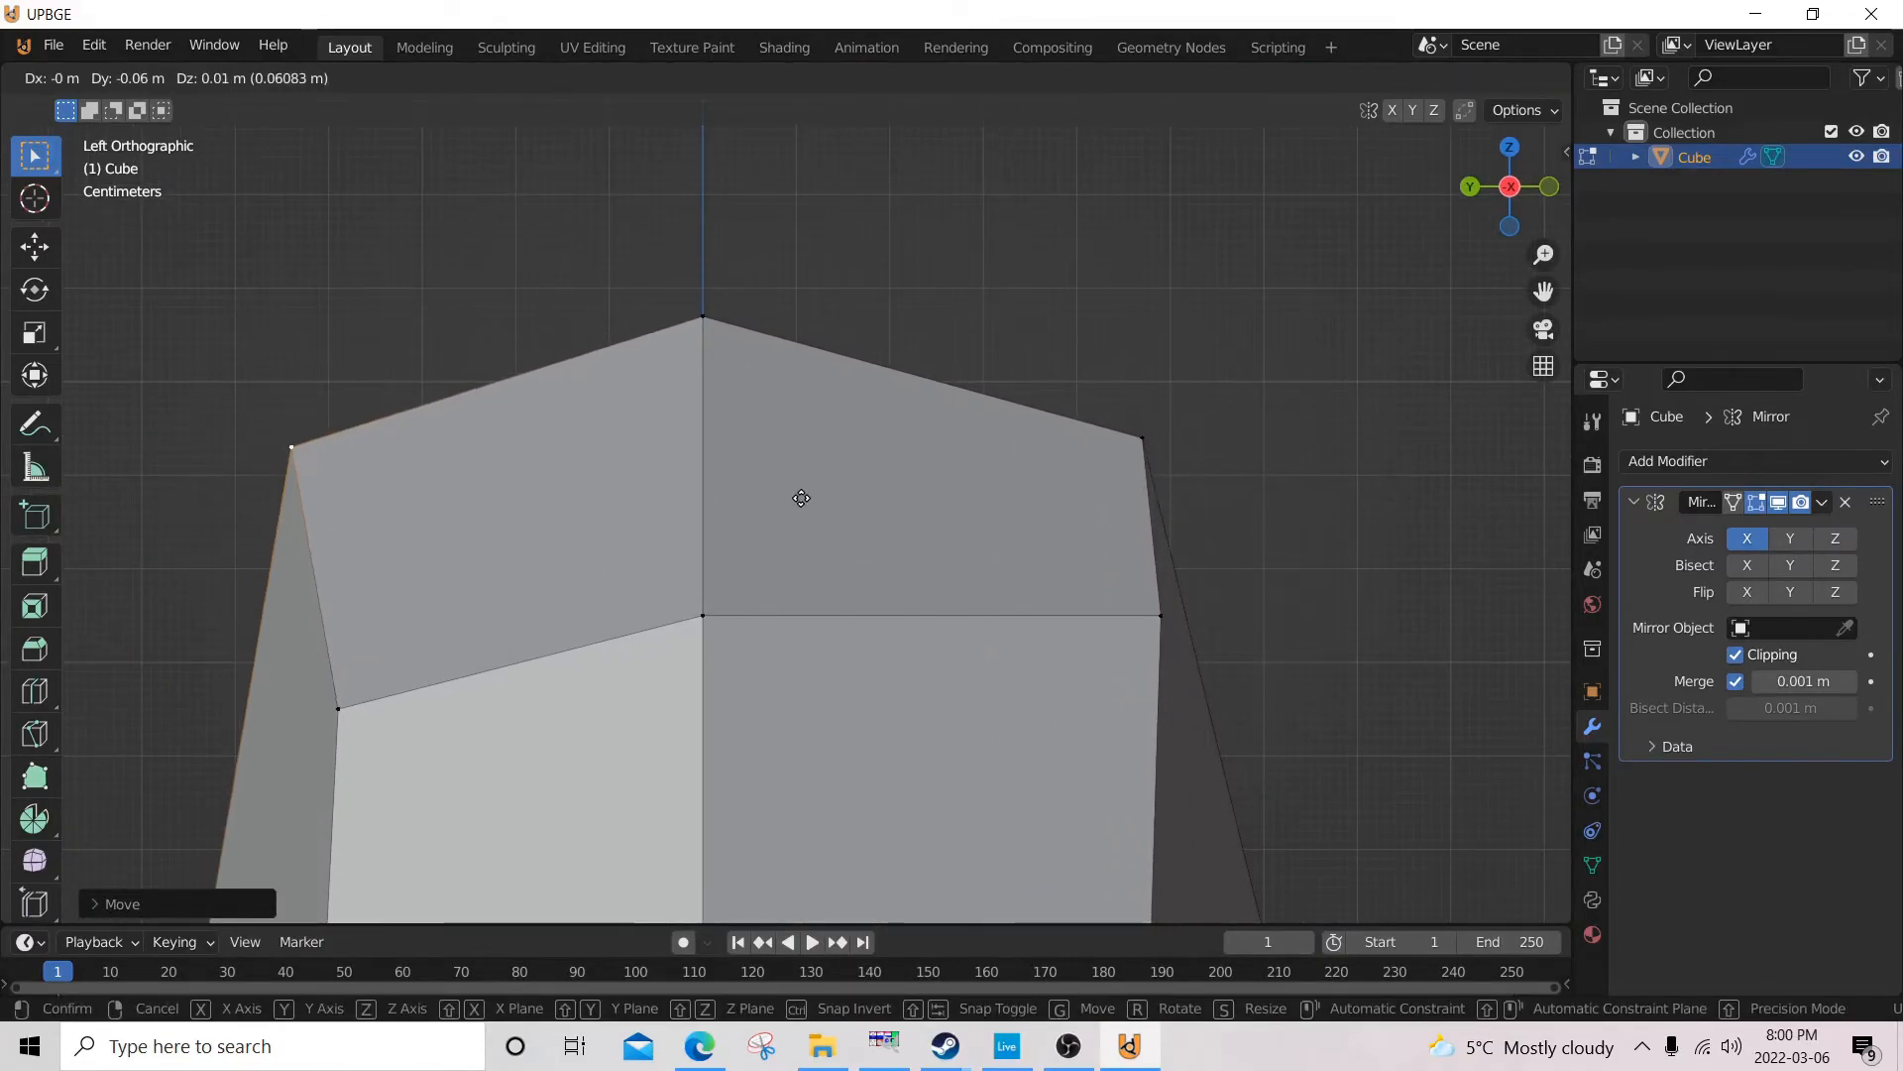
click(799, 510)
Examine the reshaped head from several sides in Object Mode.
scroll(814, 535, down, 3)
scroll(814, 536, down, 6)
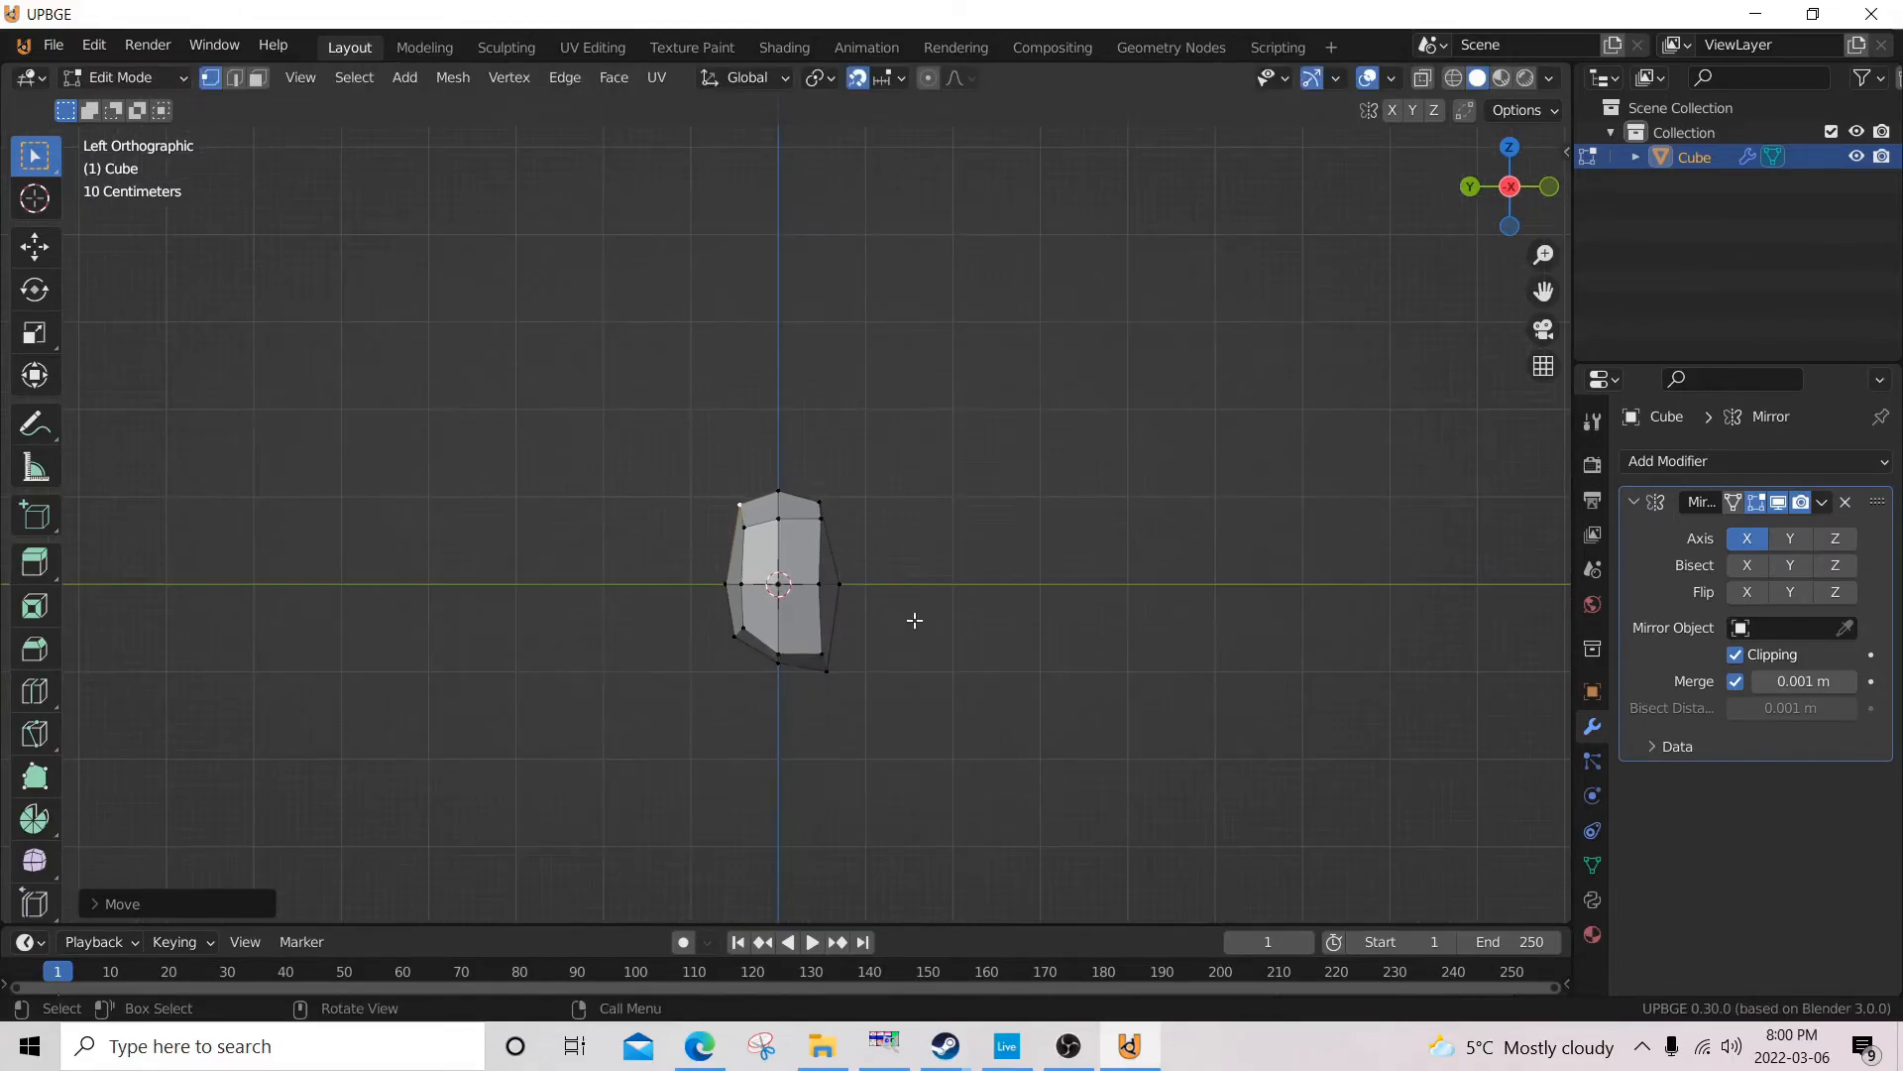
middle_drag(905, 489, 833, 557)
key(Tab)
scroll(941, 525, up, 3)
middle_drag(943, 521, 565, 488)
middle_drag(1293, 611, 1517, 584)
scroll(1116, 549, up, 5)
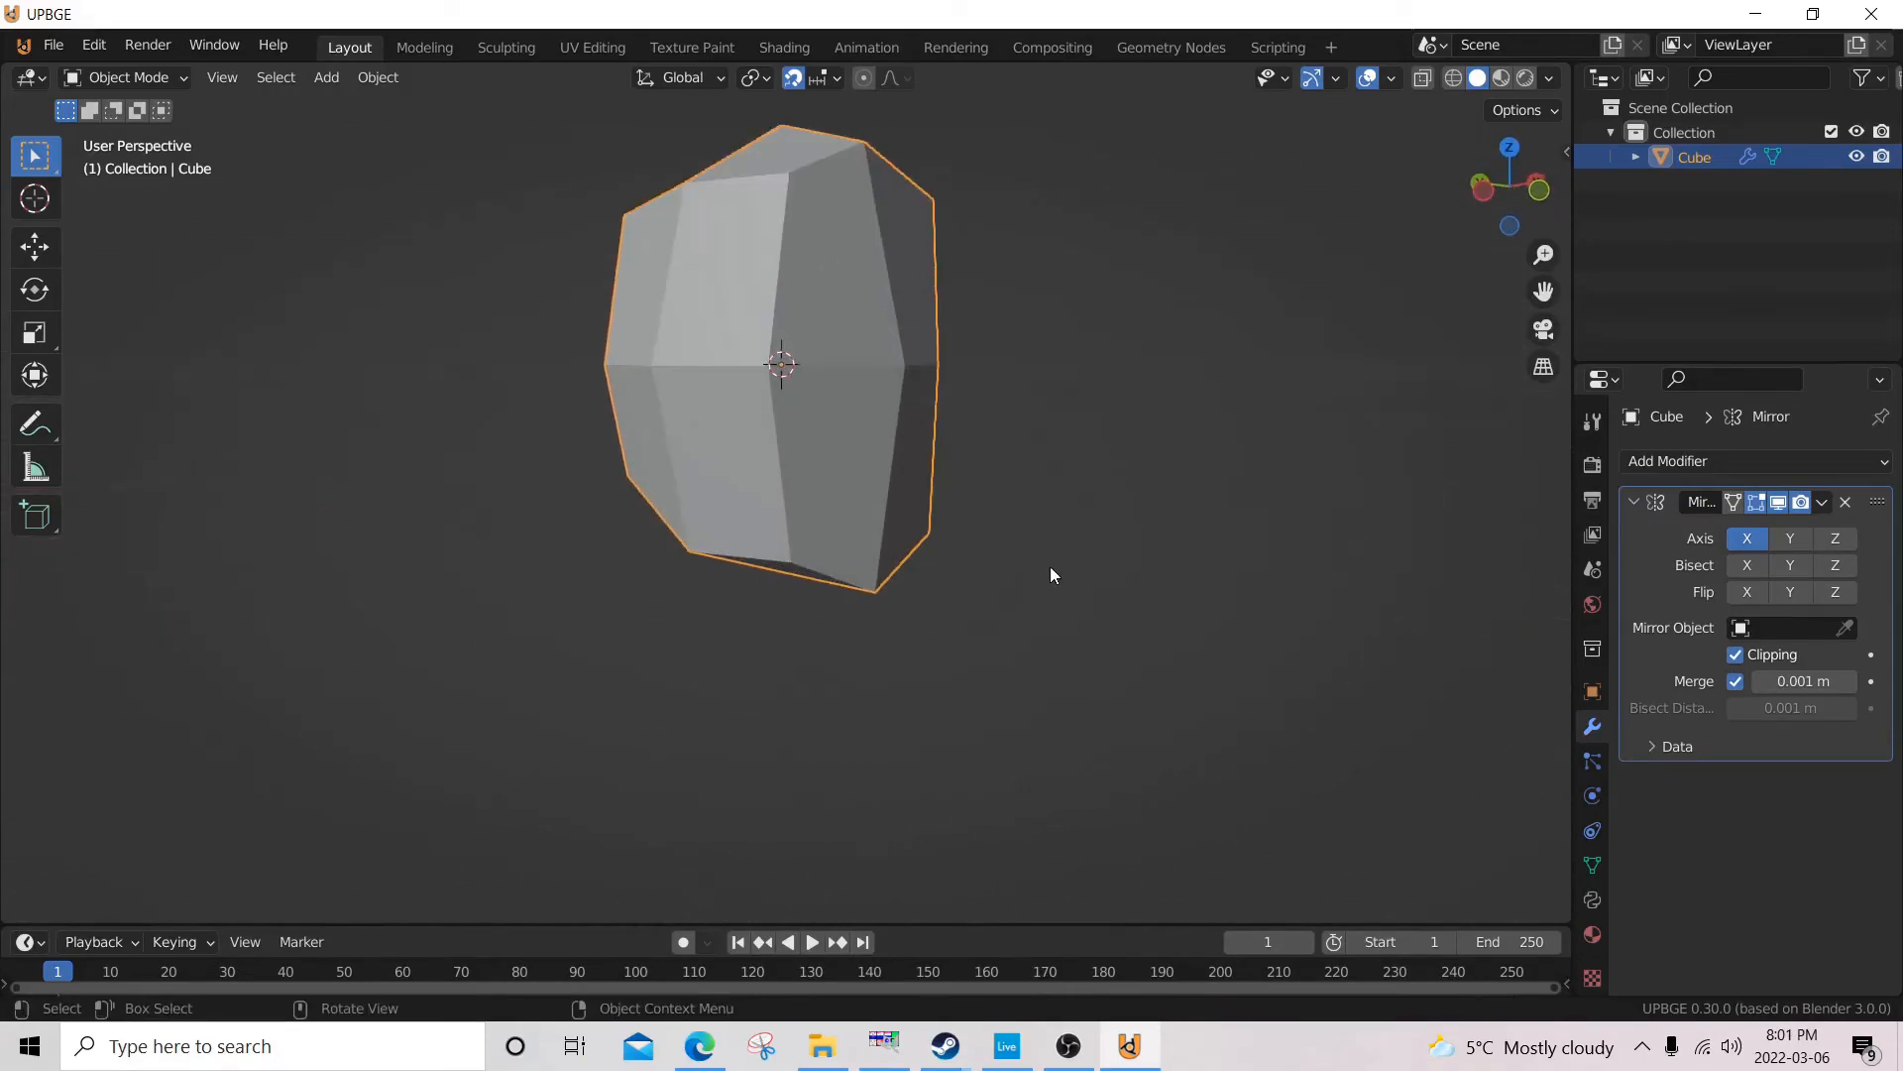
mouse_move(895, 481)
middle_down()
mouse_move(1138, 530)
mouse_move(949, 458)
mouse_move(784, 461)
mouse_move(532, 424)
mouse_move(1218, 451)
mouse_move(702, 456)
mouse_move(871, 424)
mouse_move(1093, 462)
mouse_move(908, 425)
mouse_move(907, 530)
mouse_move(922, 496)
mouse_move(837, 442)
mouse_move(872, 466)
middle_up()
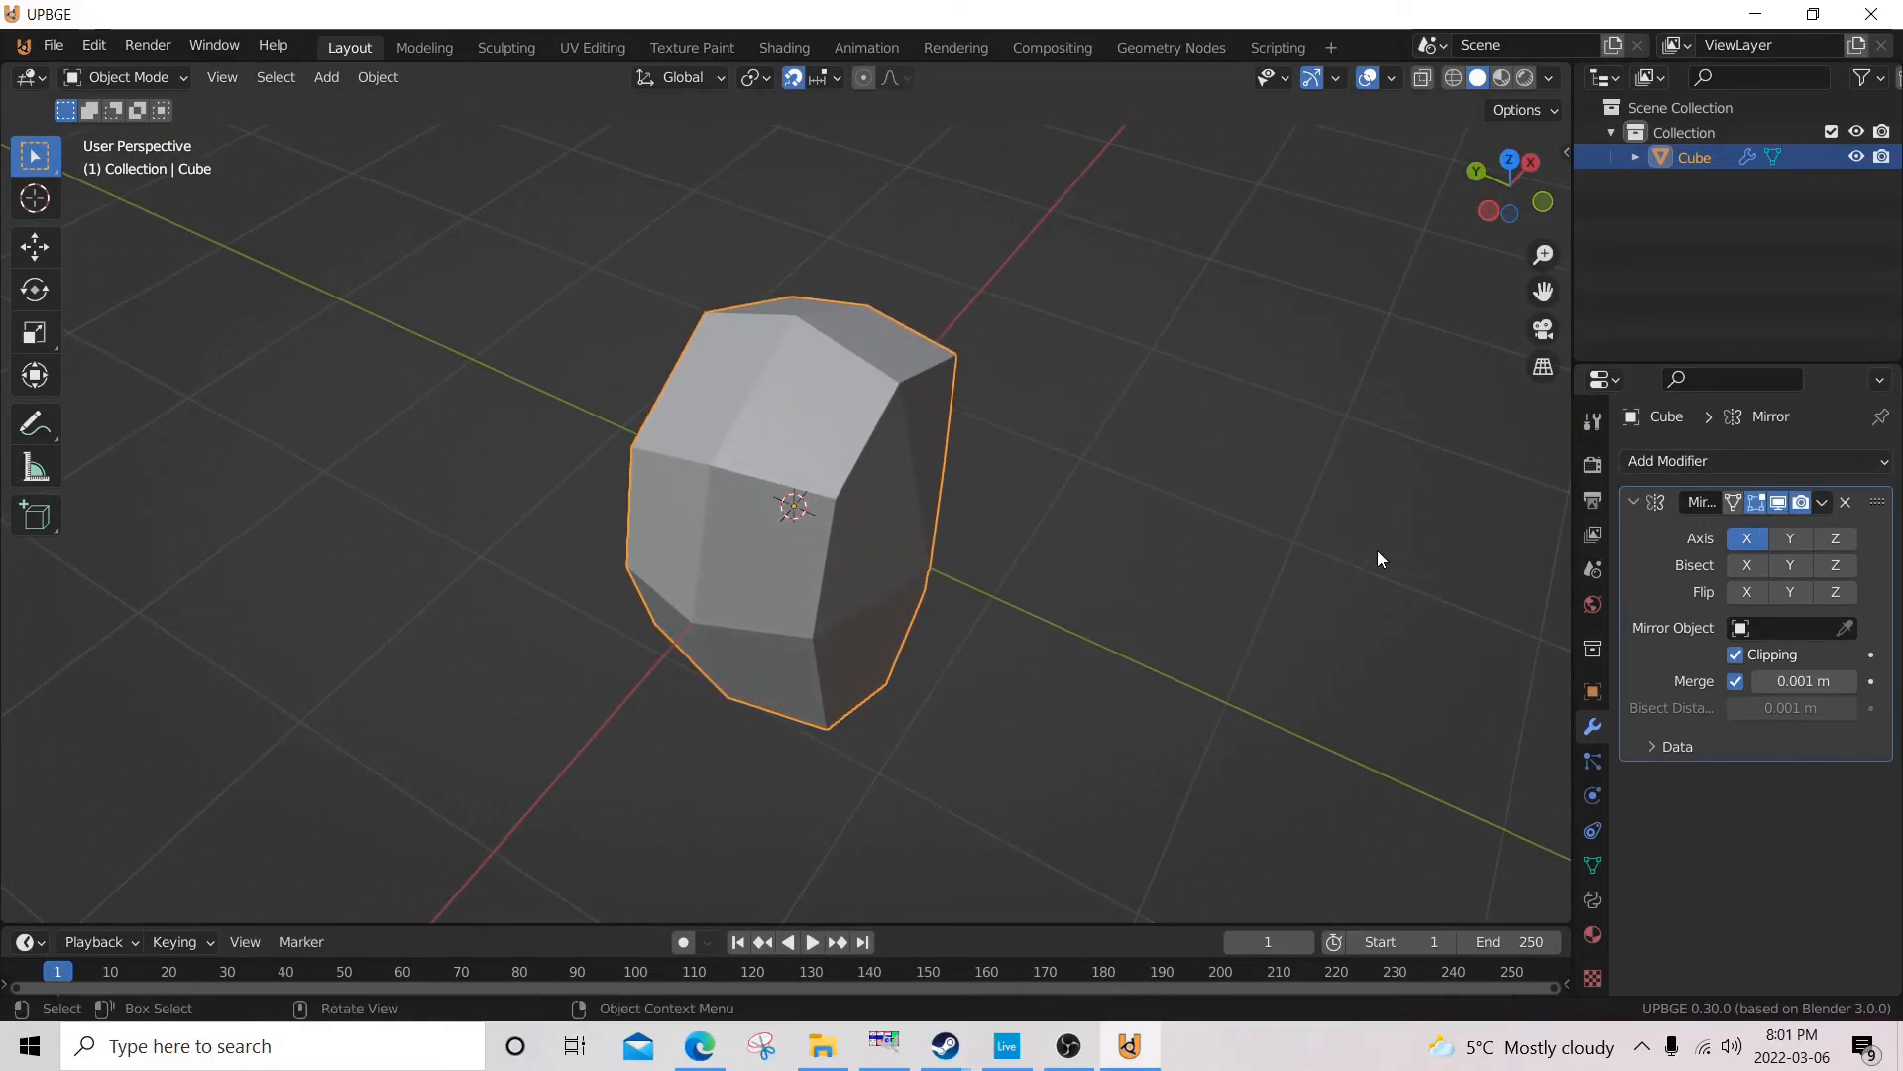
Add a Subdivision Surface modifier to the head mesh.
click(1654, 466)
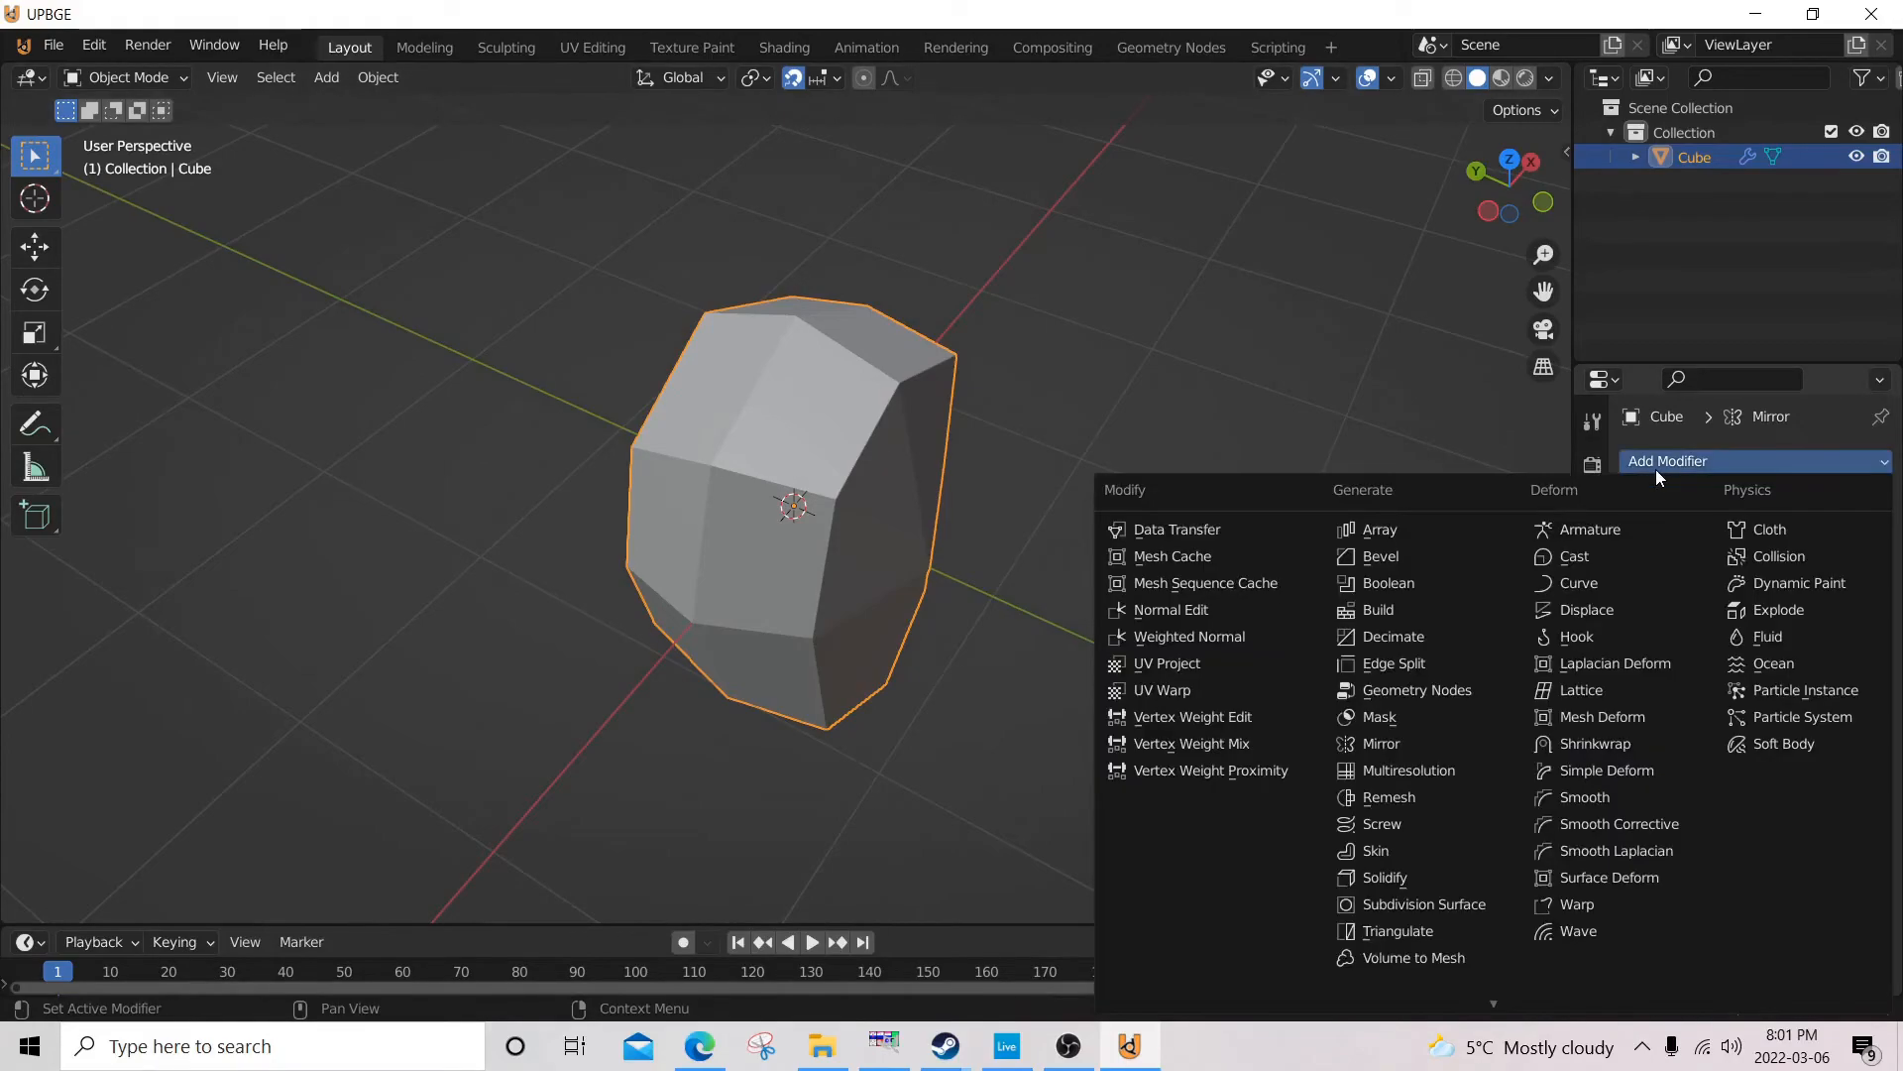
scroll(1428, 905, down, 3)
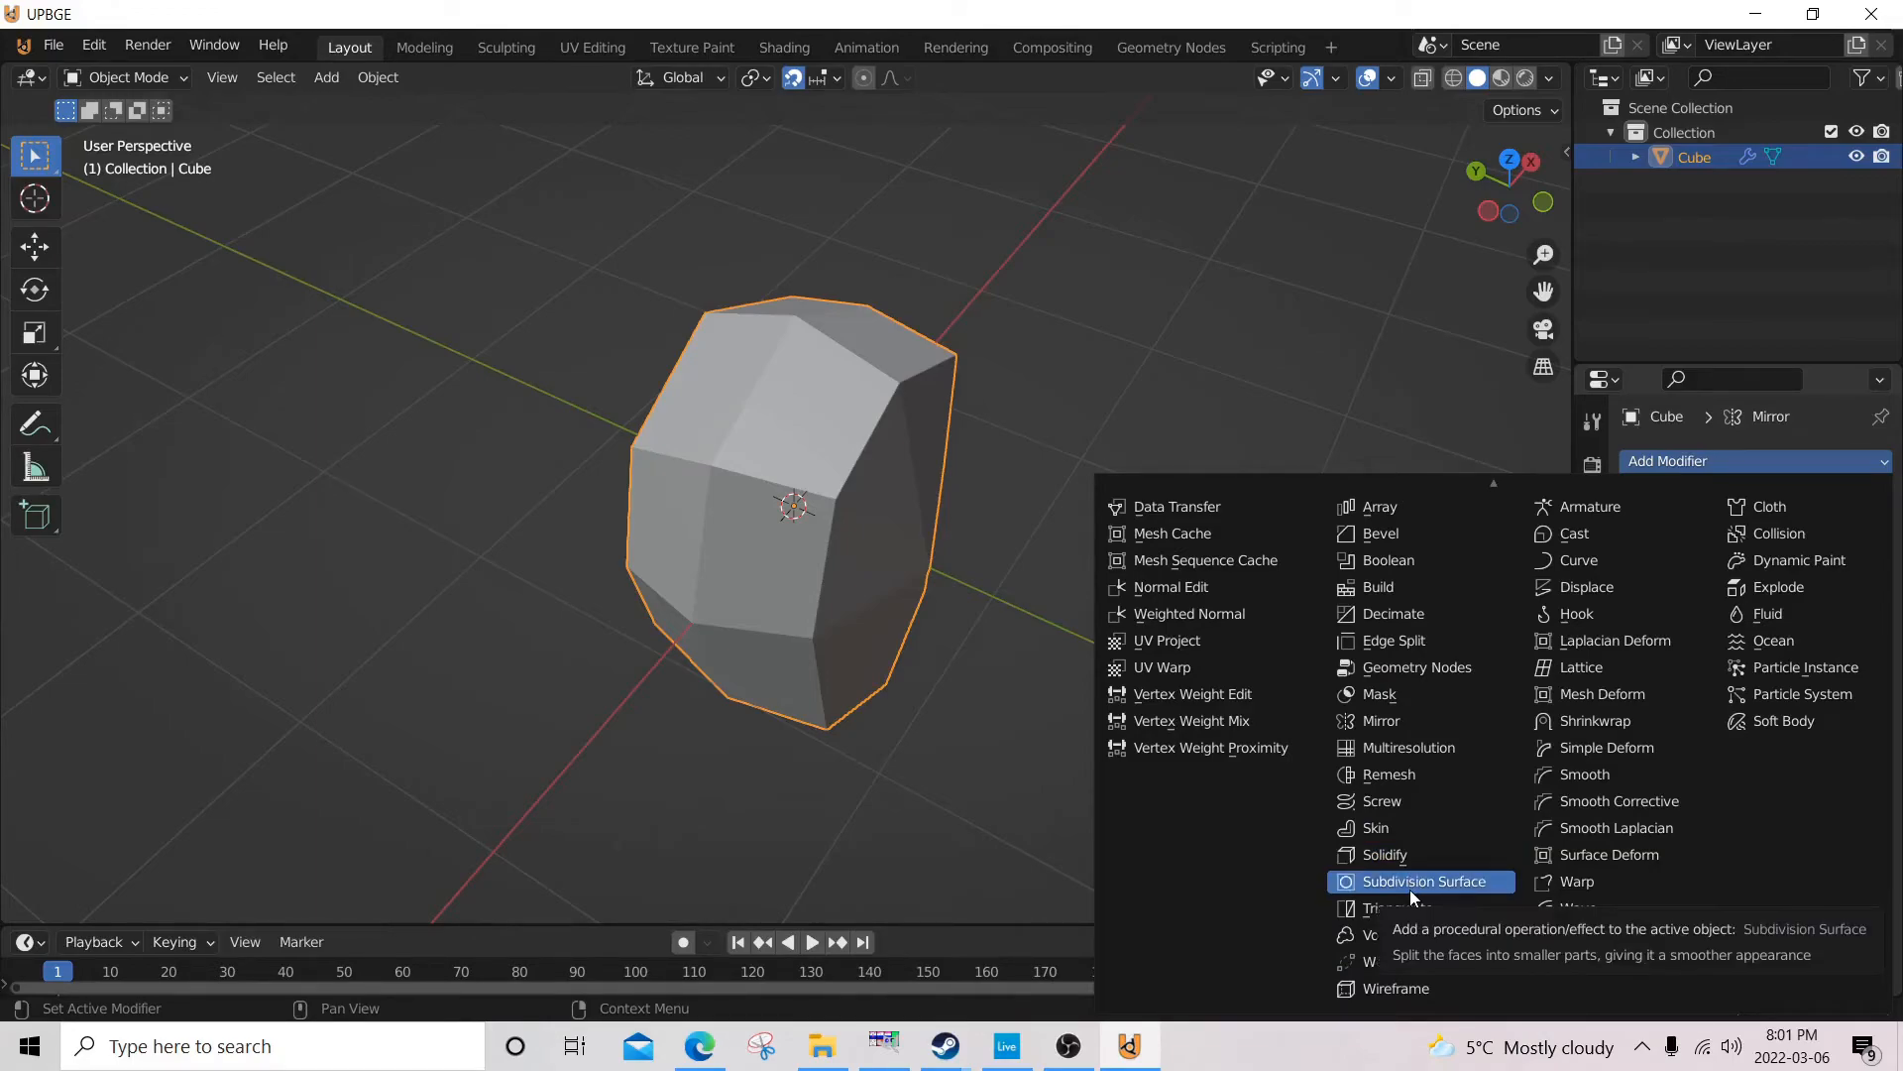
click(1410, 881)
middle_drag(1240, 783, 651, 585)
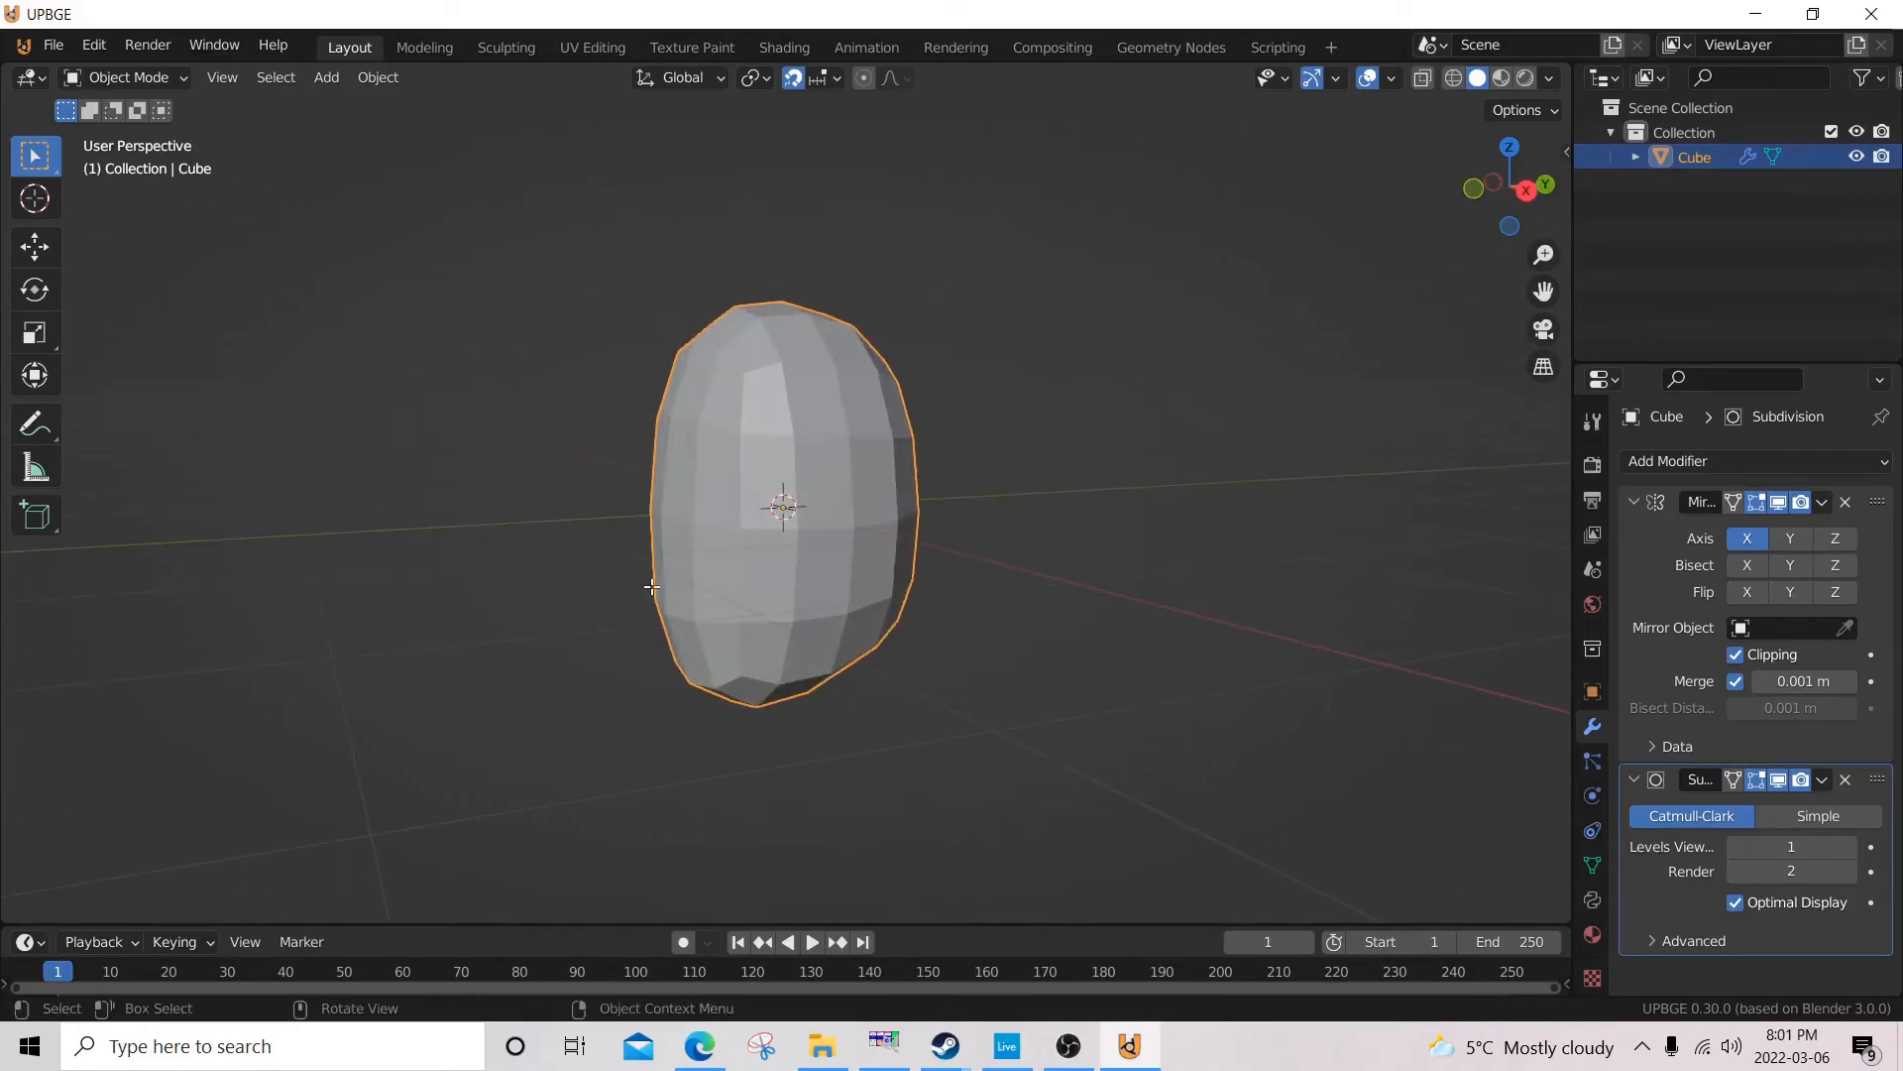
Cut an edge loop through the lower half of the head mesh and slide it towards the chin by a factor of about 0.7.
key(Tab)
scroll(612, 670, up, 3)
shift+middle_drag(611, 671, 1081, 476)
shift+middle_drag(874, 830, 784, 528)
middle_drag(786, 682, 810, 681)
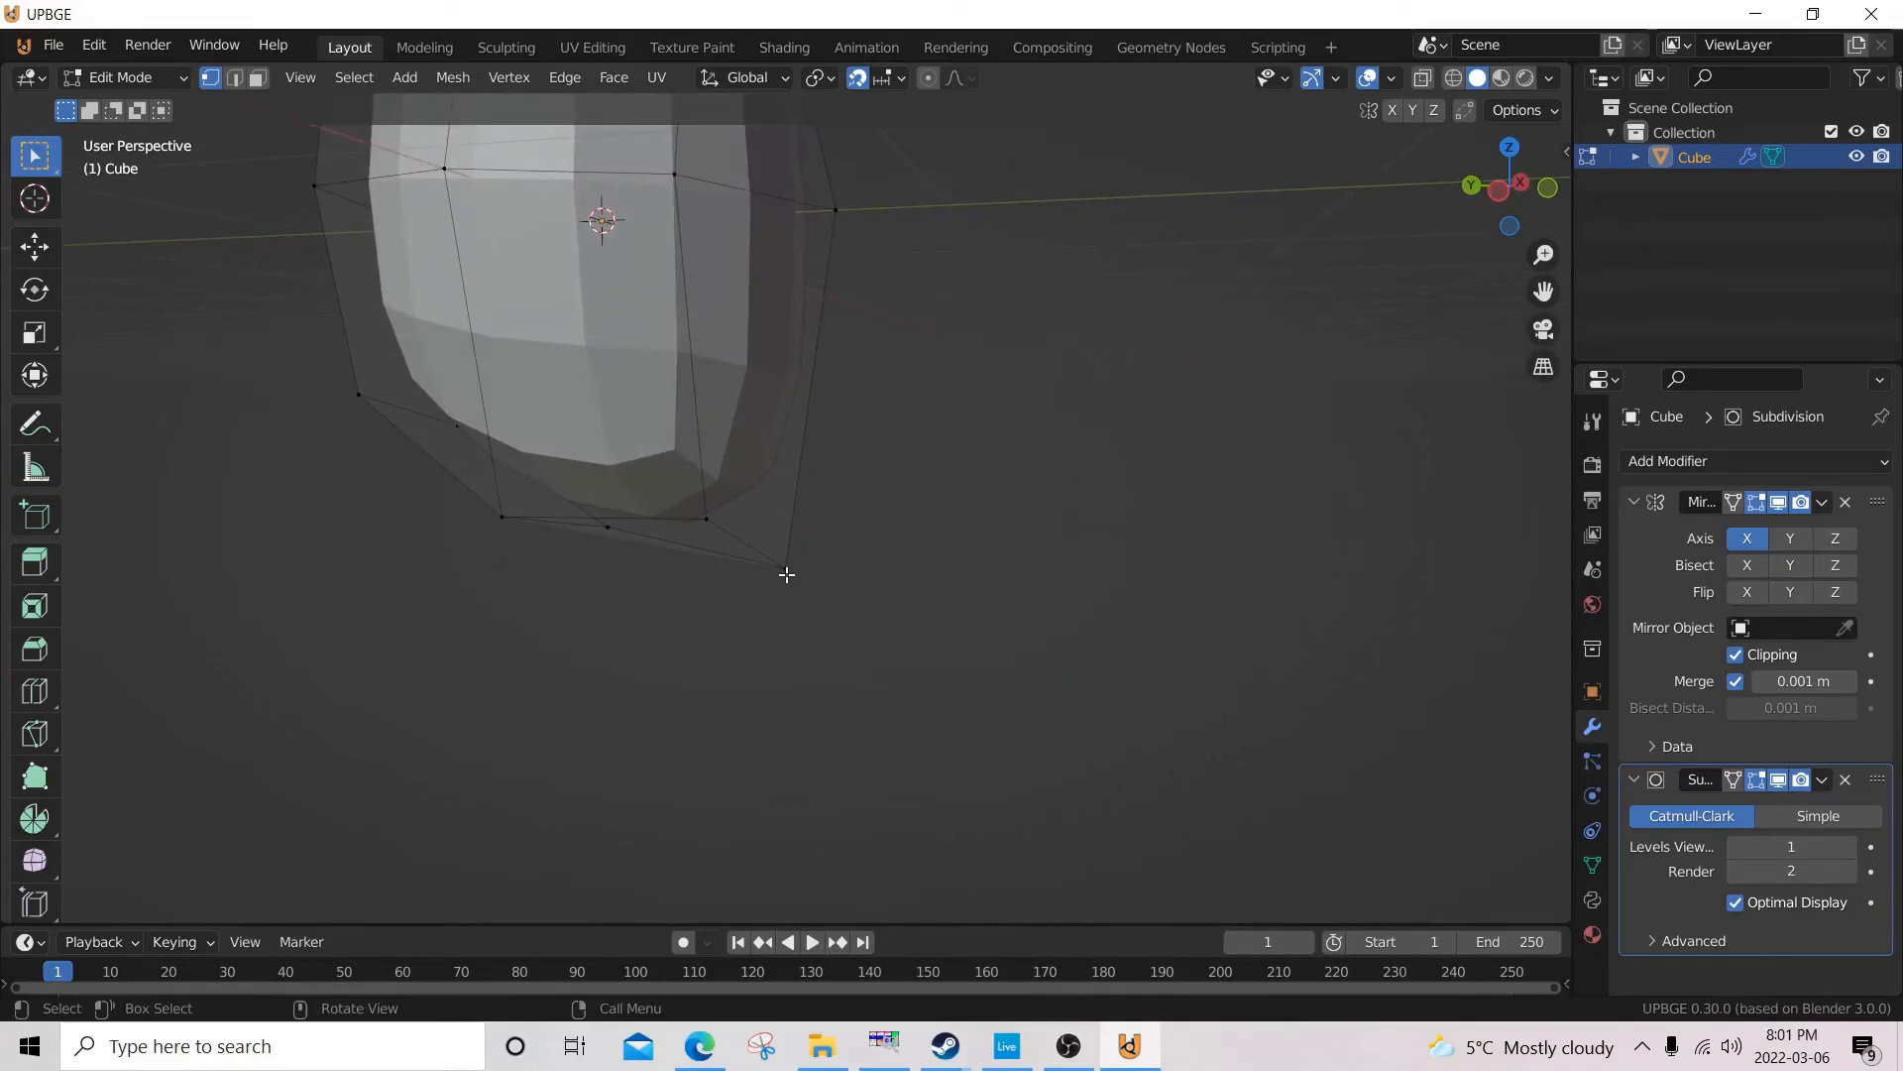
key(KP_1)
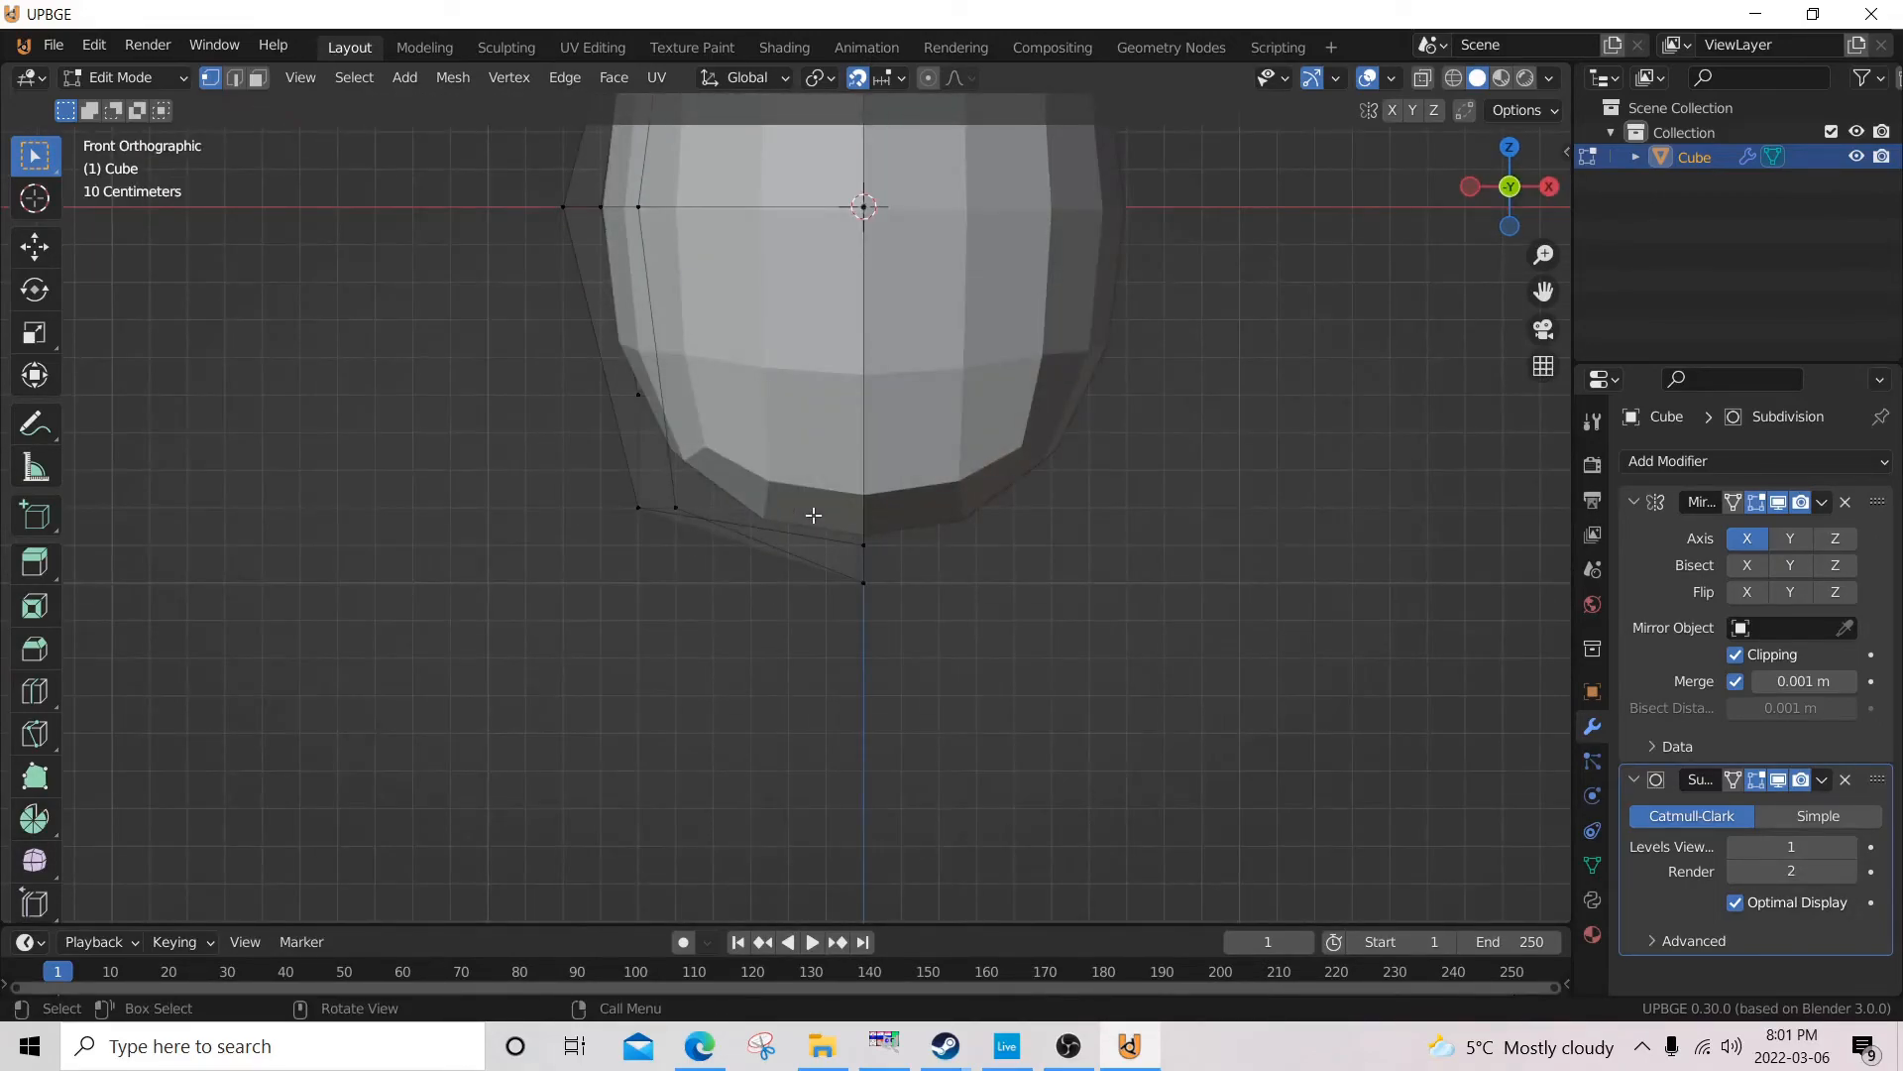
key(ctrl+r)
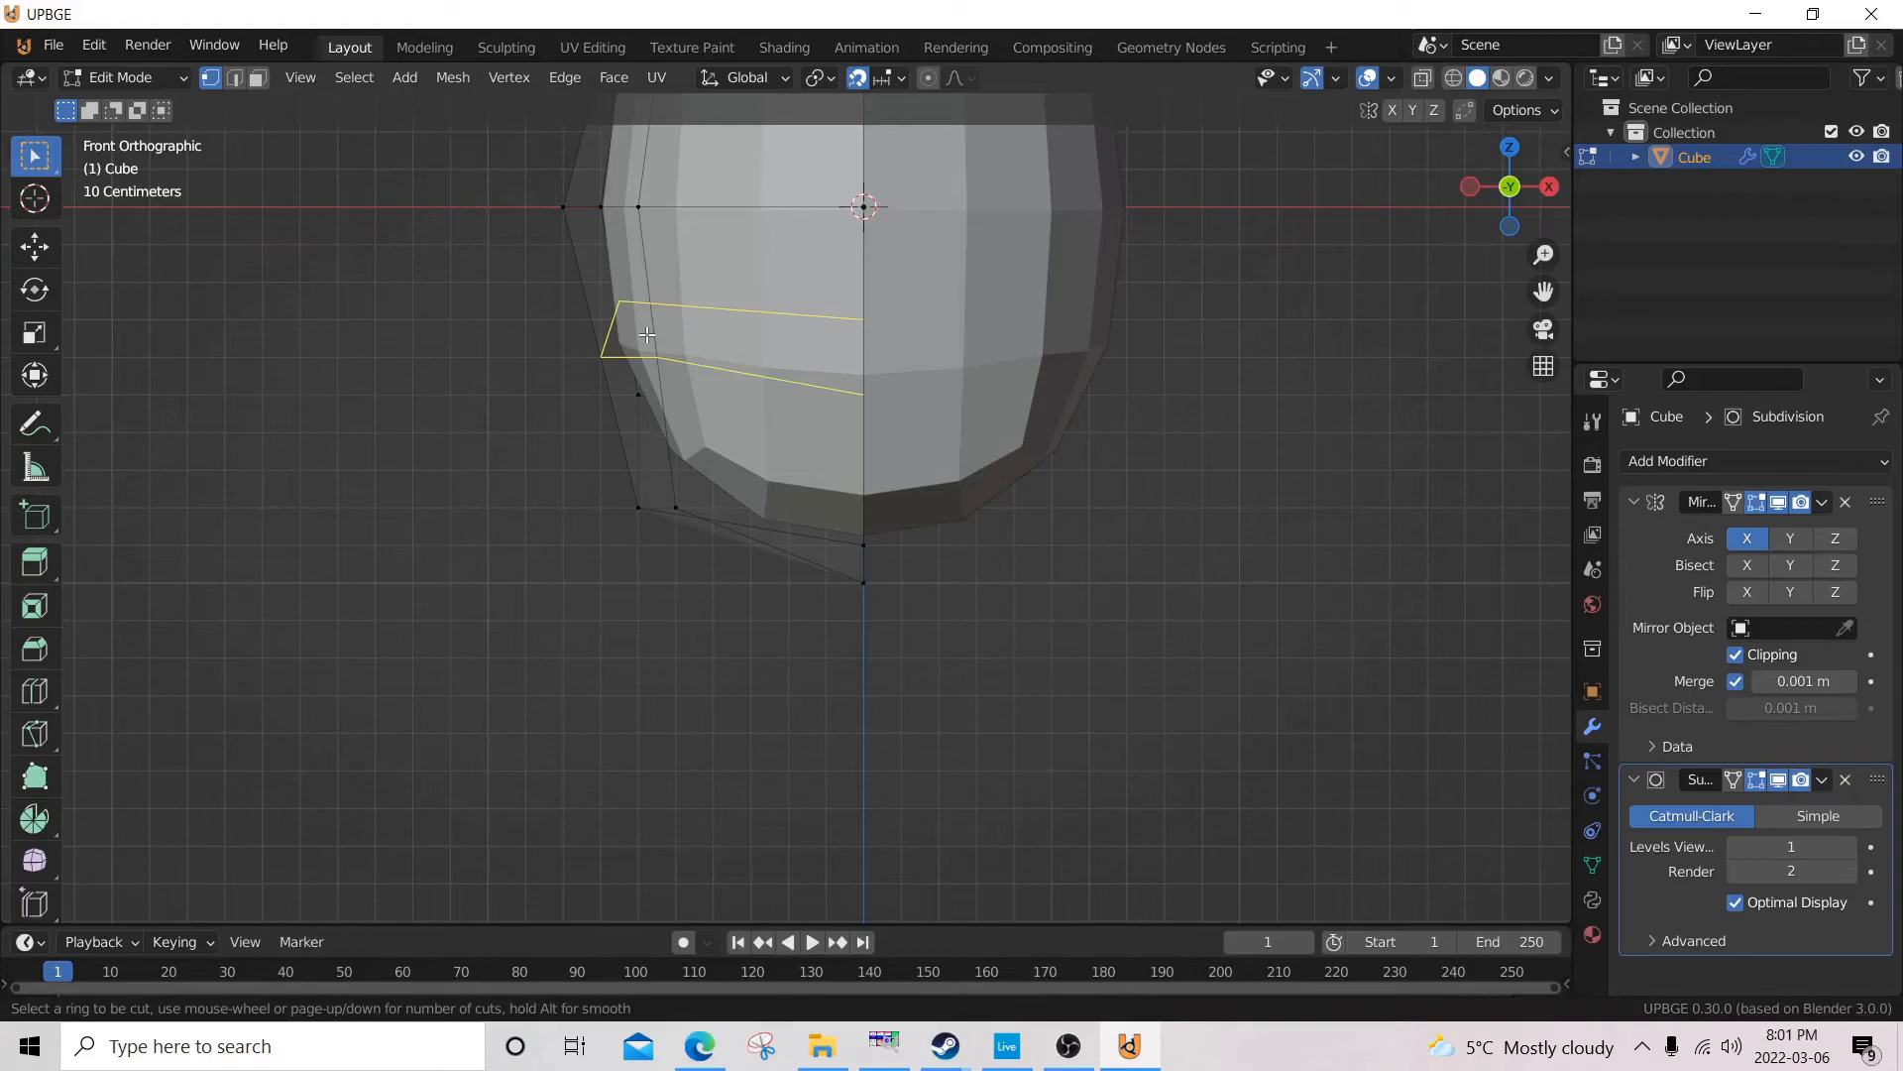
click(646, 336)
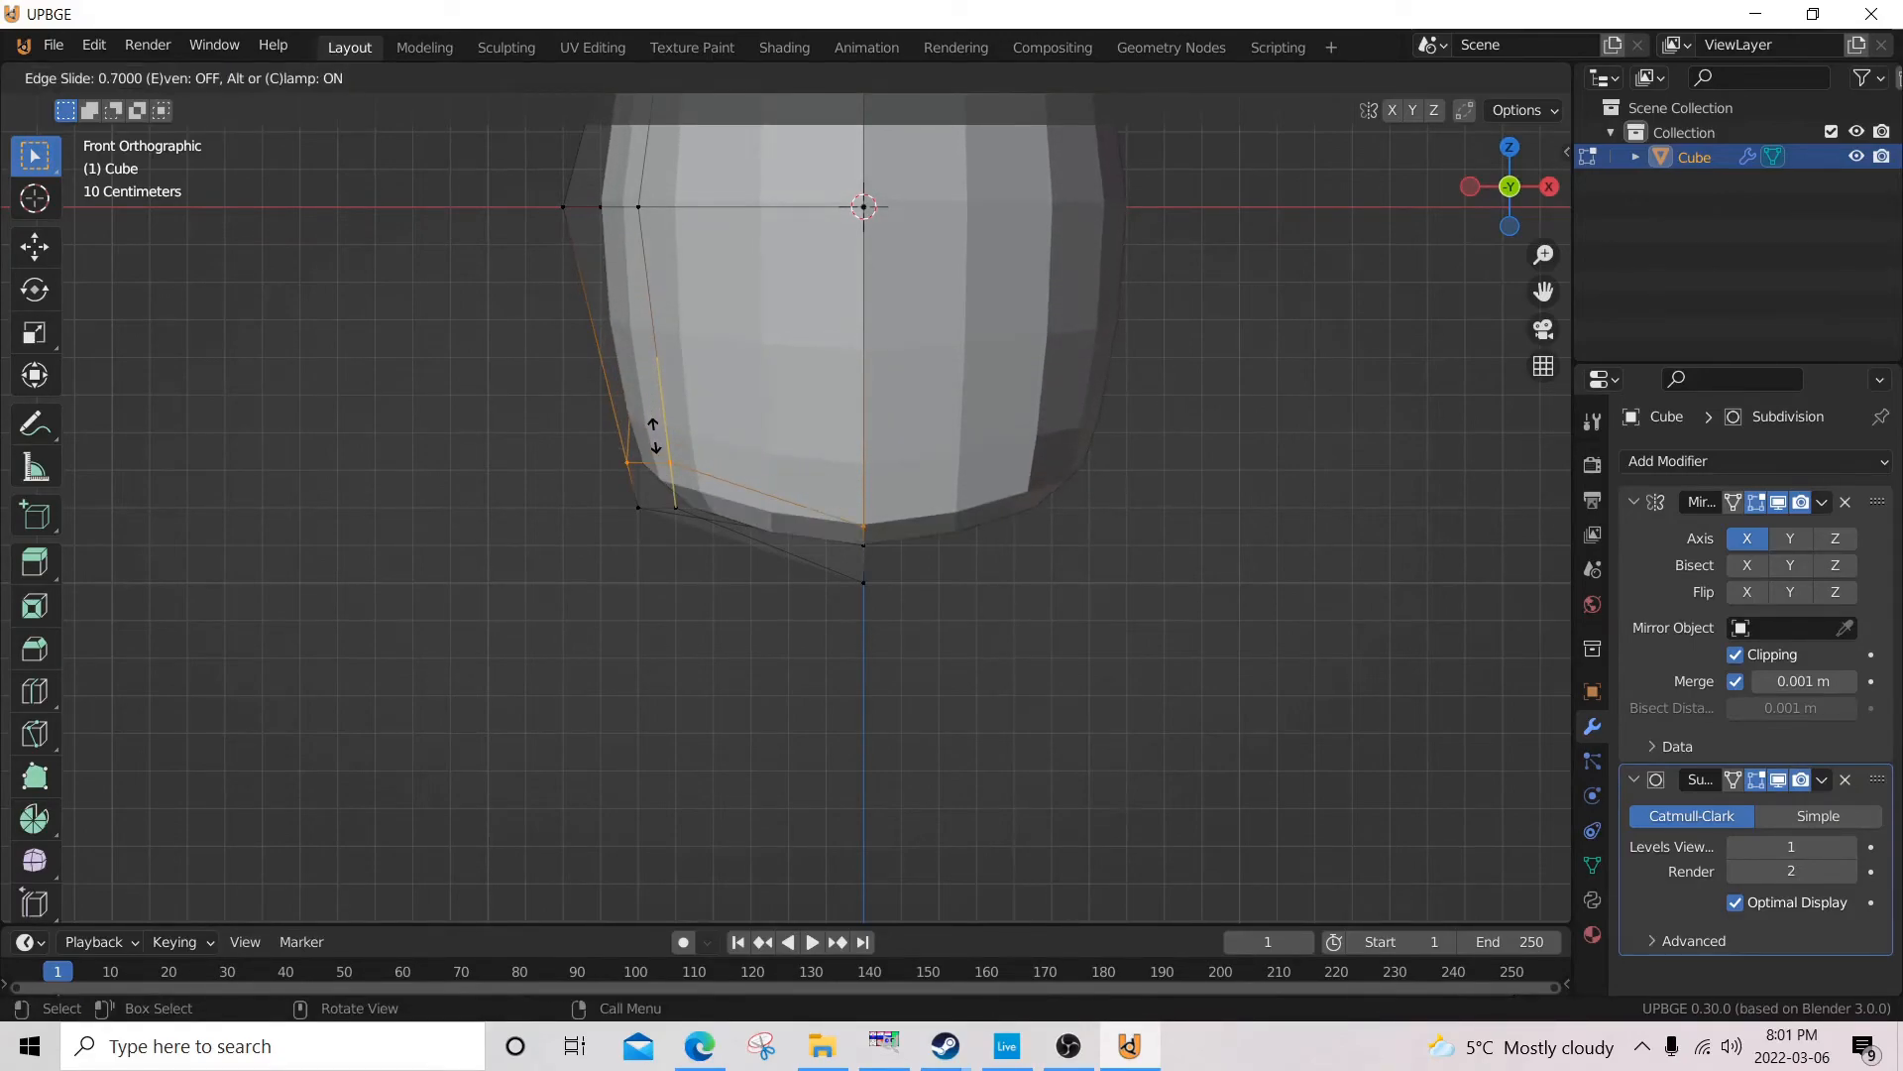
click(654, 434)
Select the small front chin face below the new edge loop and try to move it 0.2 m forward along Y.
middle_drag(584, 416, 756, 531)
click(756, 531)
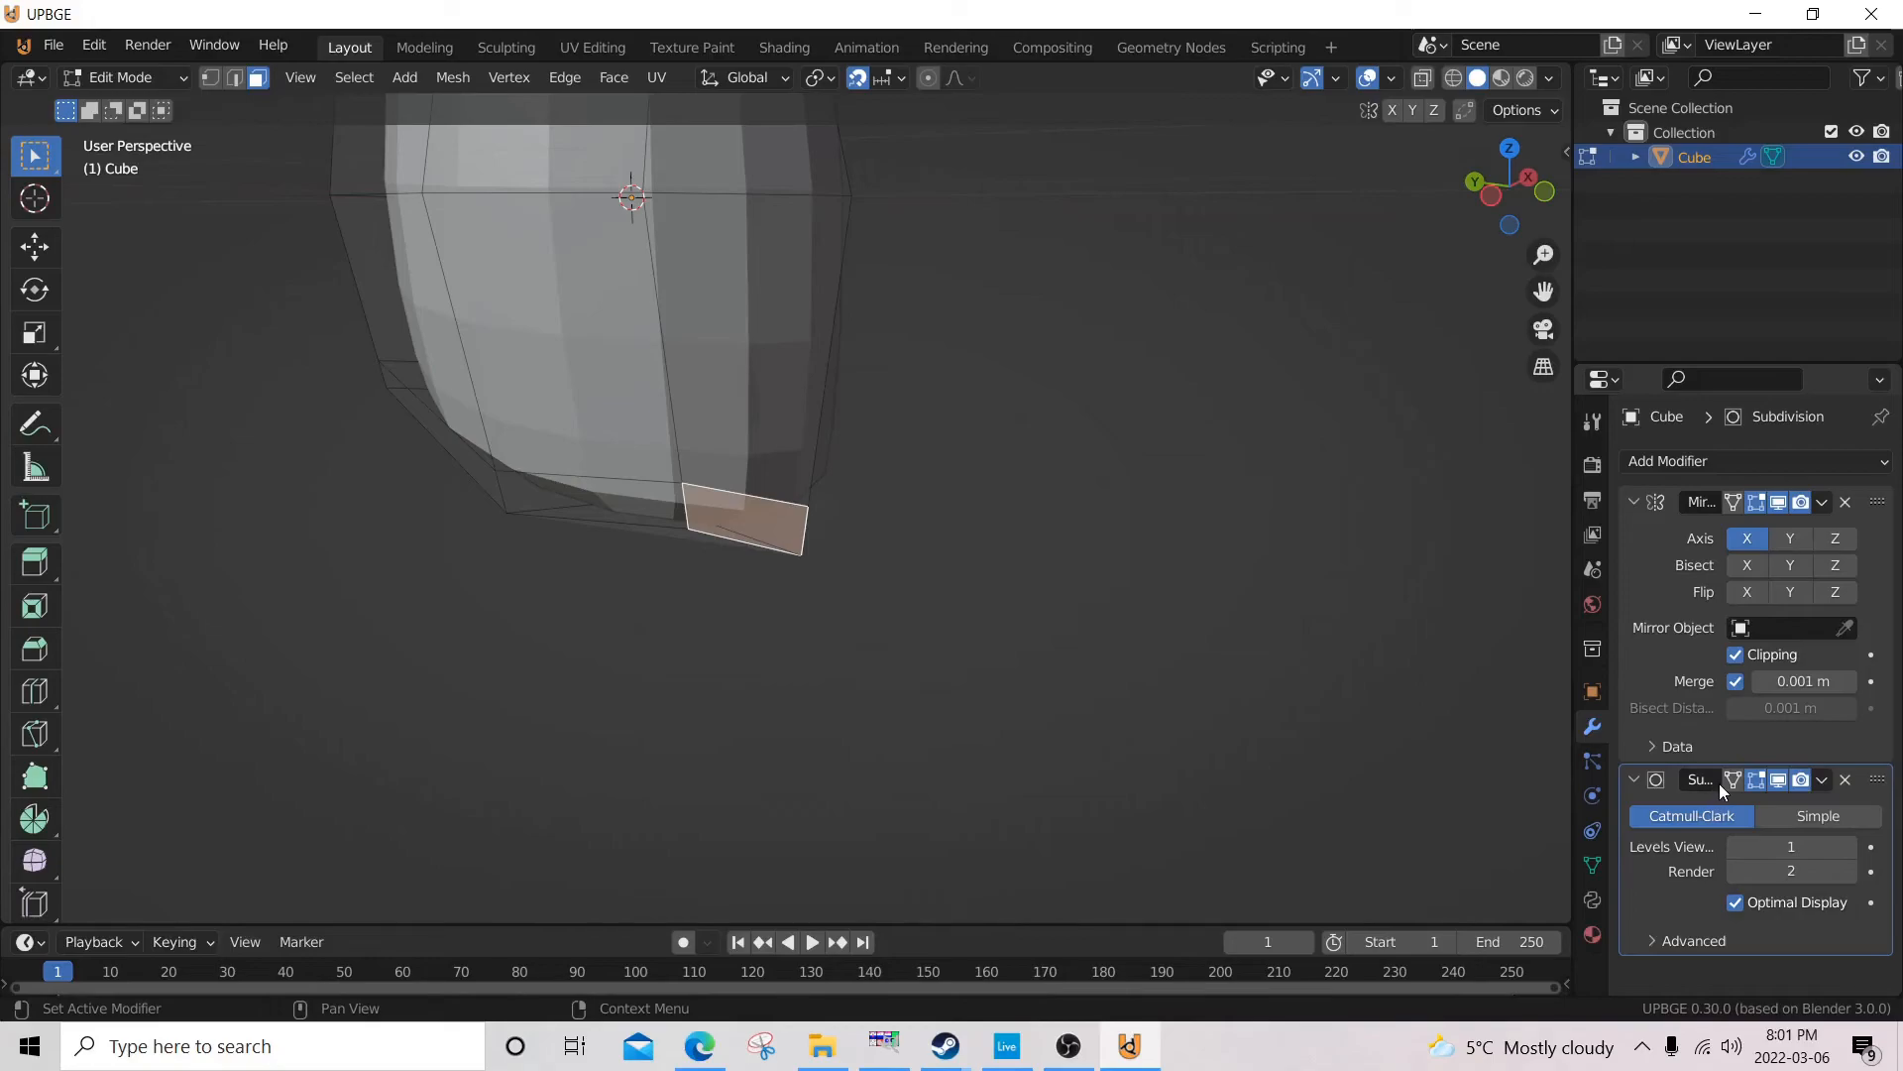
click(1823, 780)
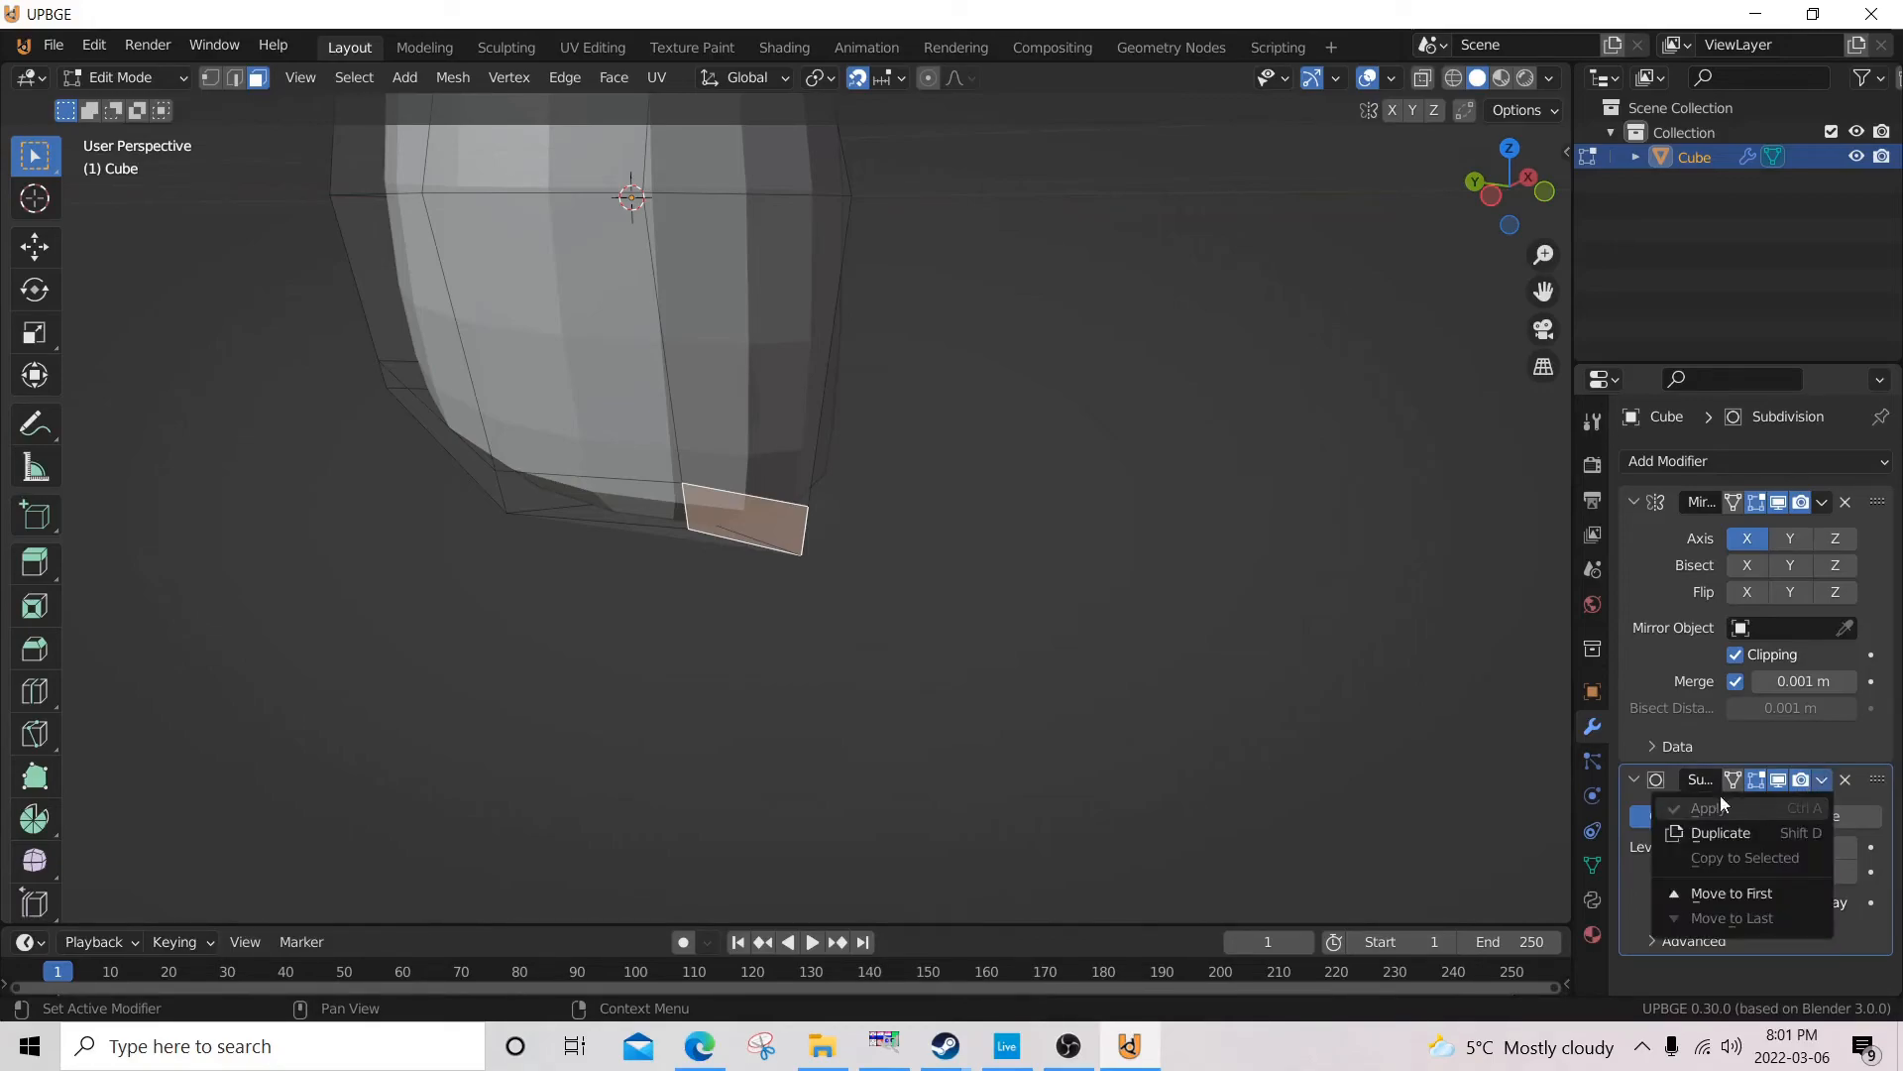
key(KP_3)
key(g)
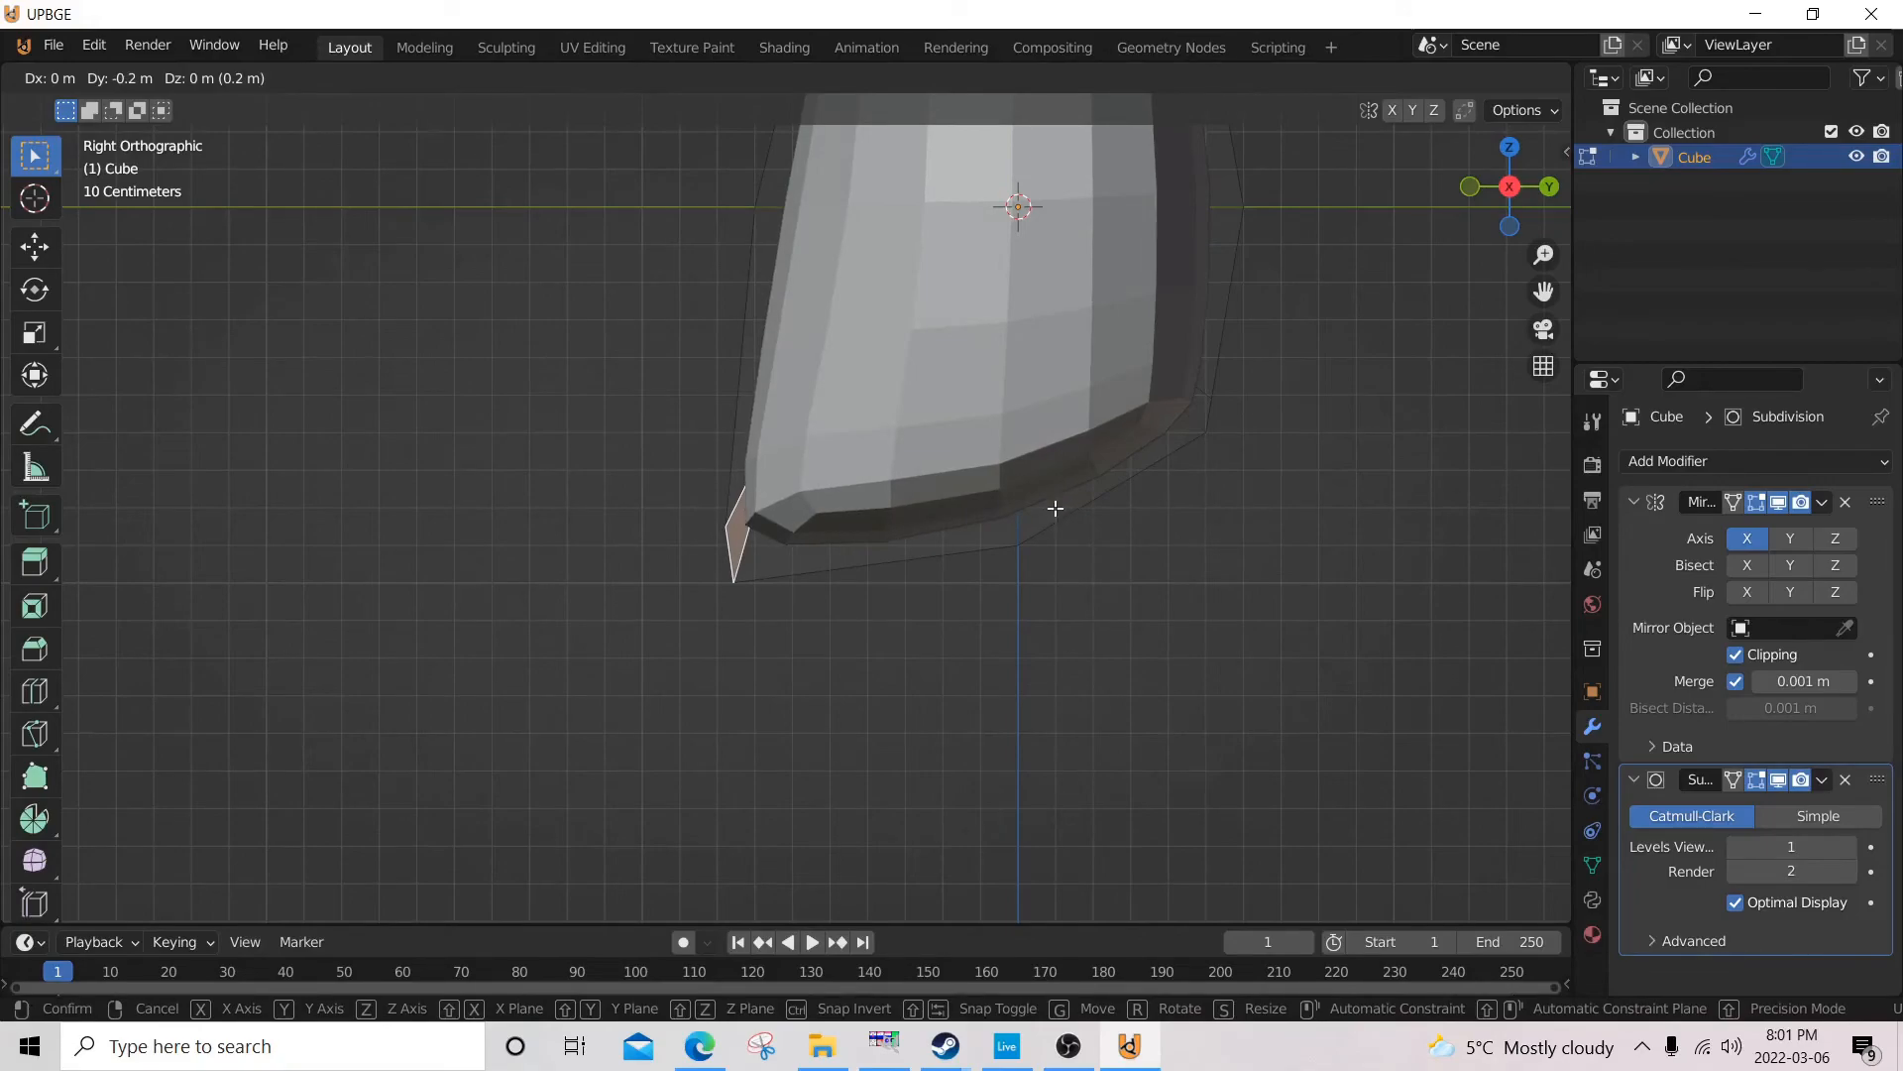
right_click(1078, 520)
Try to extrude the selected front chin face forward in the right side view.
key(e)
click(1031, 517)
middle_drag(1021, 518, 1071, 523)
Move the selected front chin face about 0.2 m forward along Y in the right side view and return to Object Mode.
key(KP_3)
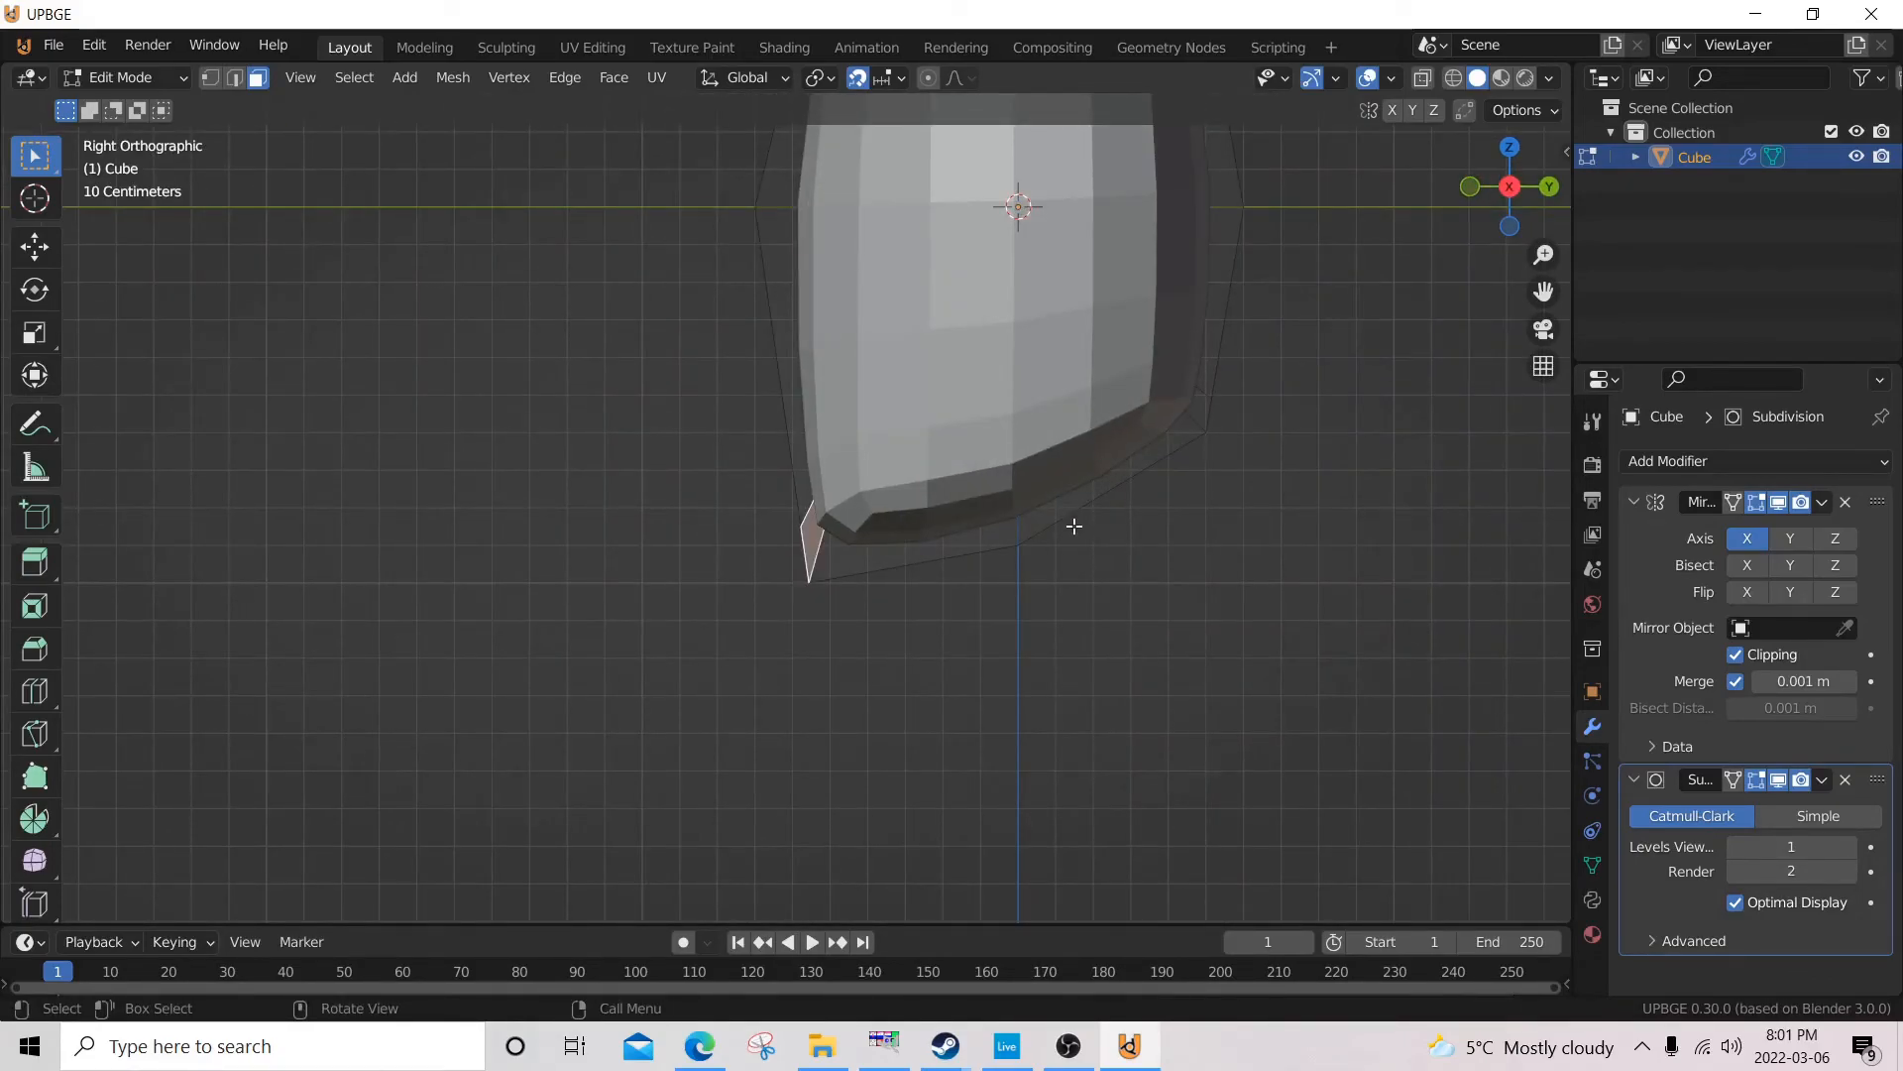
key(g)
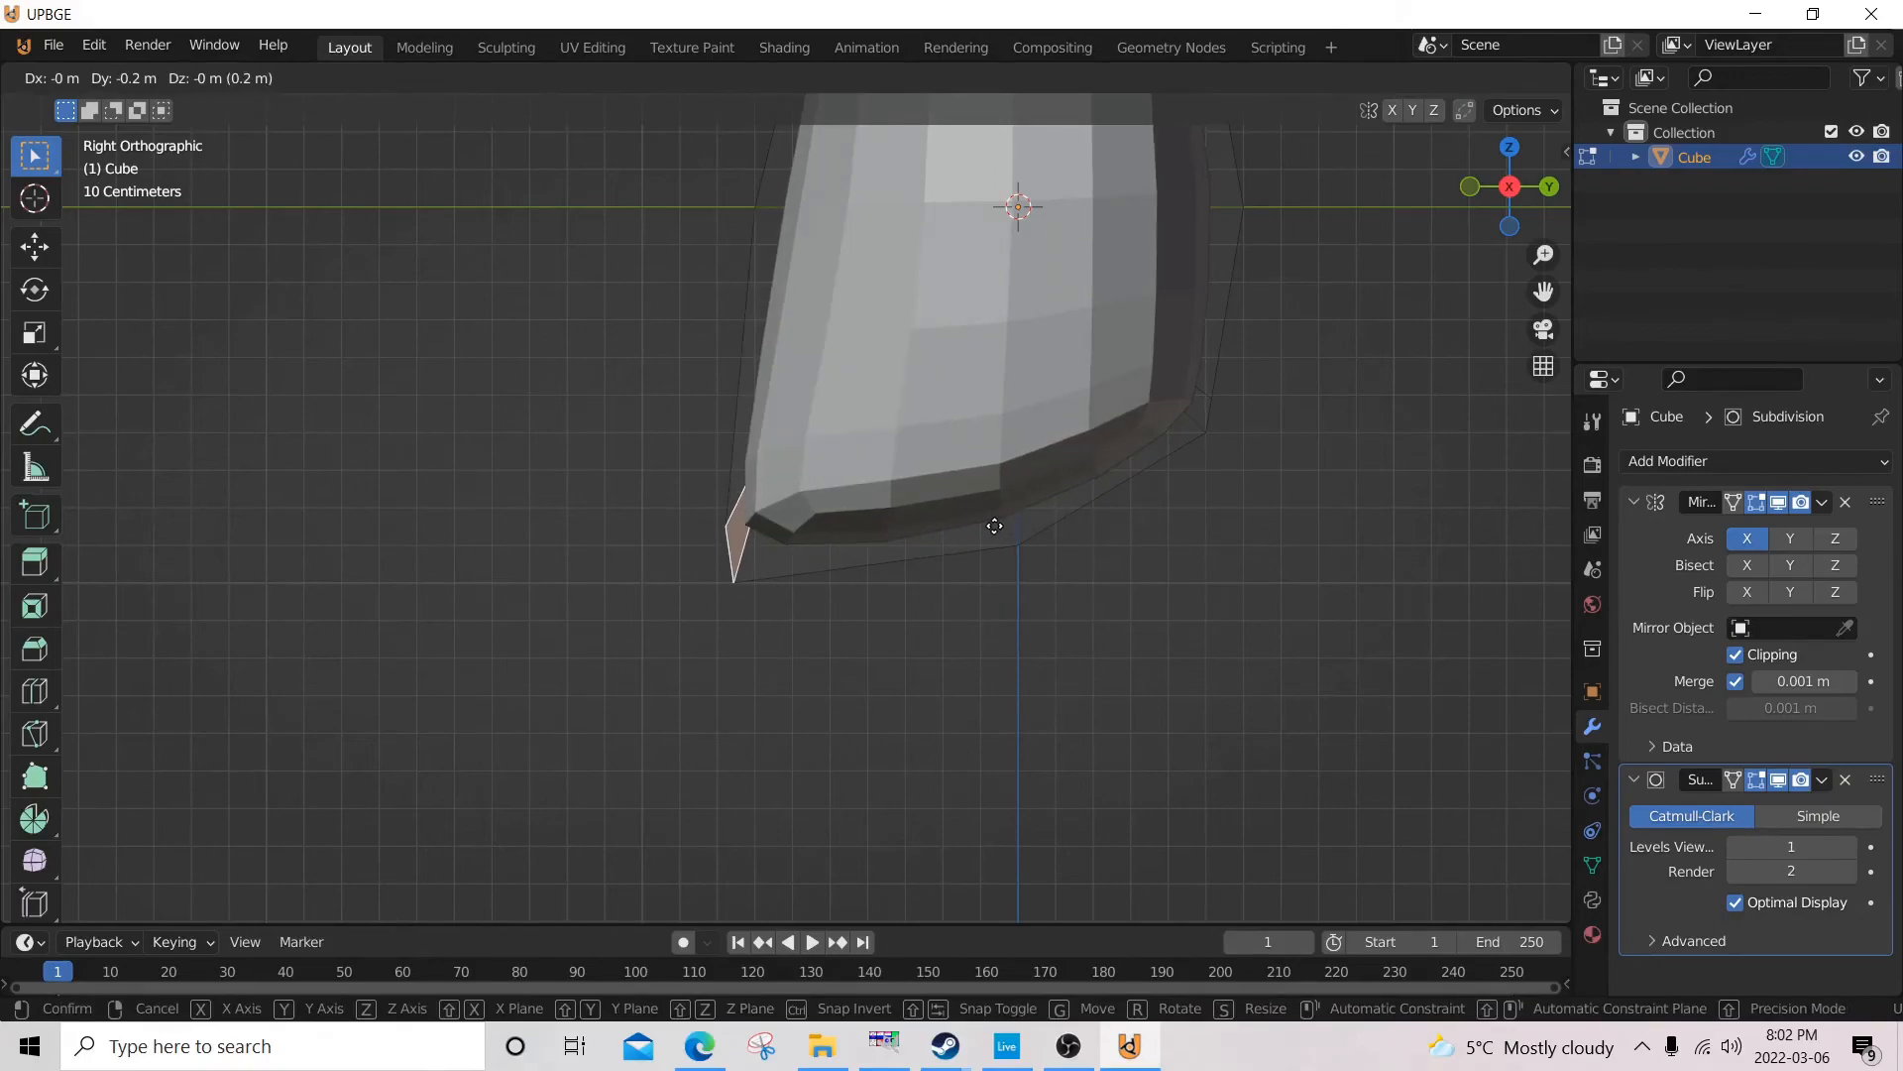
click(996, 528)
scroll(996, 528, down, 3)
middle_drag(996, 527, 1498, 589)
middle_drag(829, 247, 851, 399)
key(Tab)
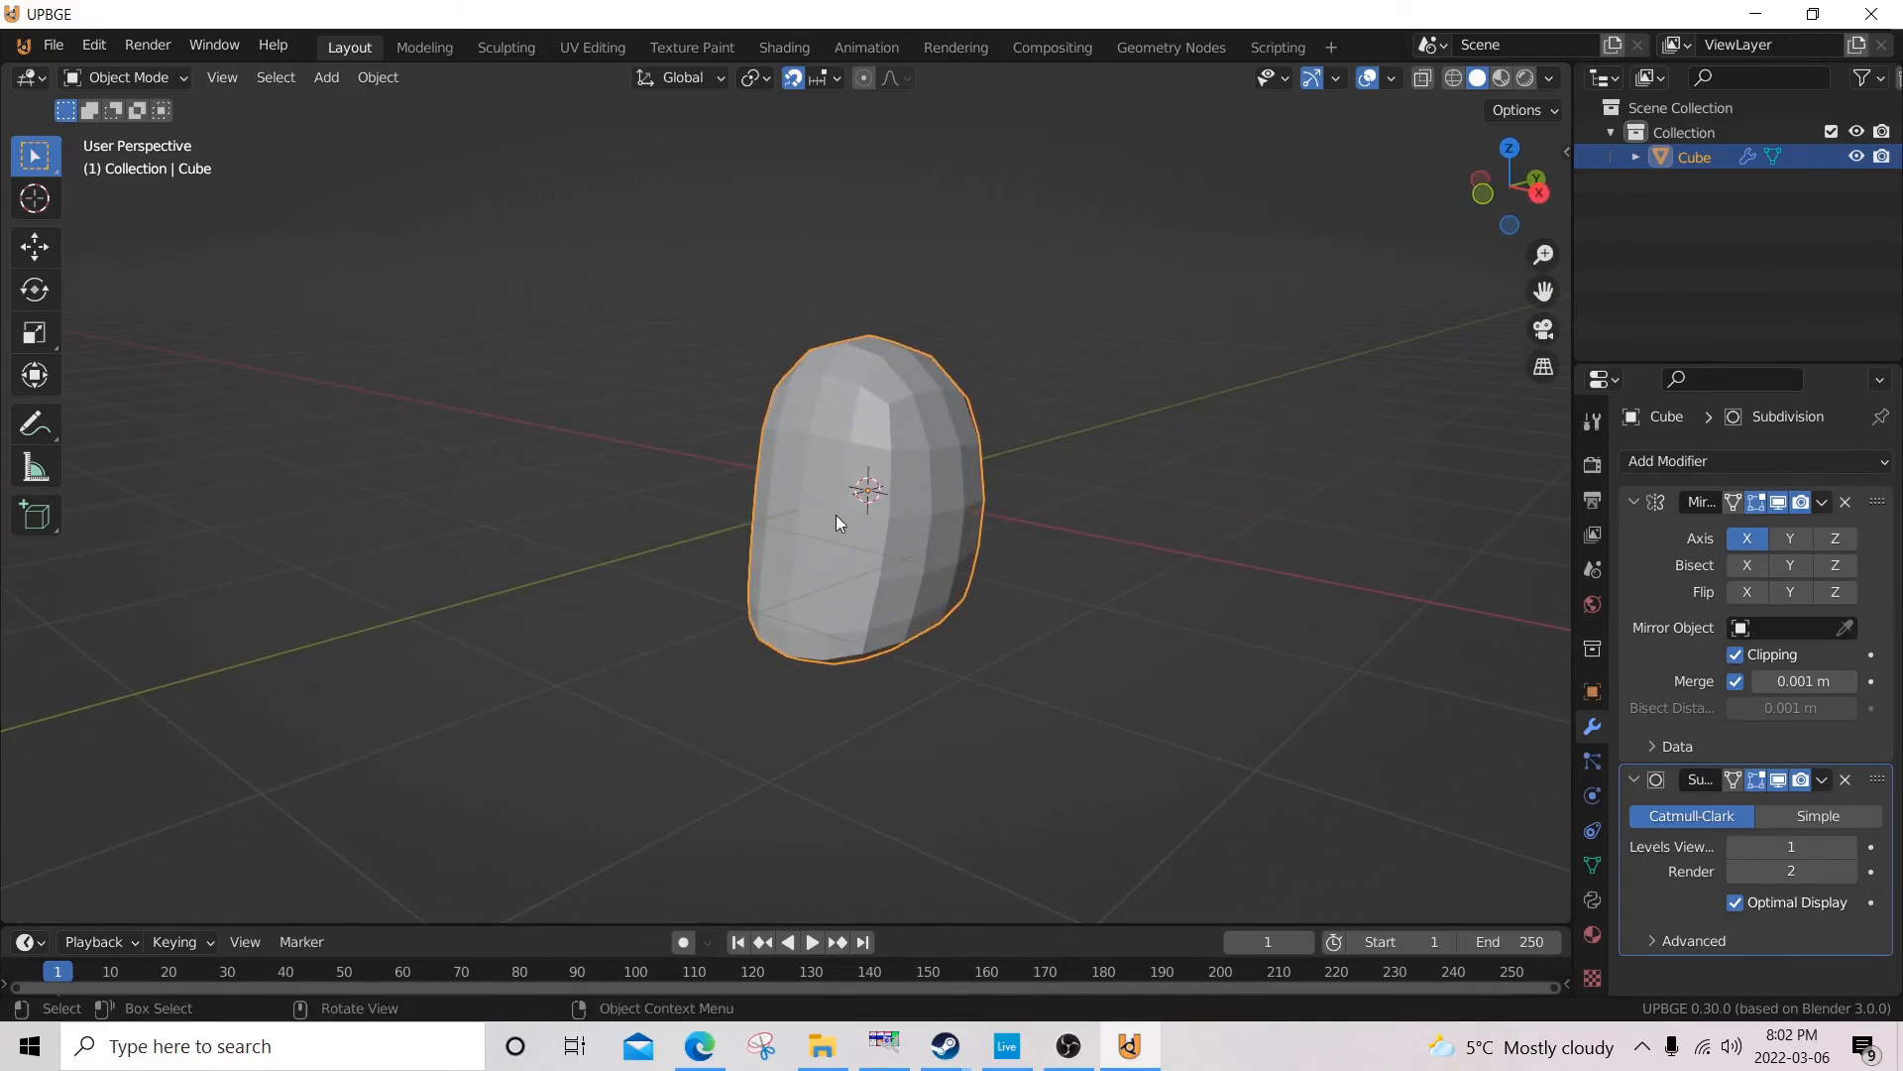
Remove the Subdivision Surface modifier from the head mesh and check its unsmoothed shape.
middle_drag(831, 515, 752, 474)
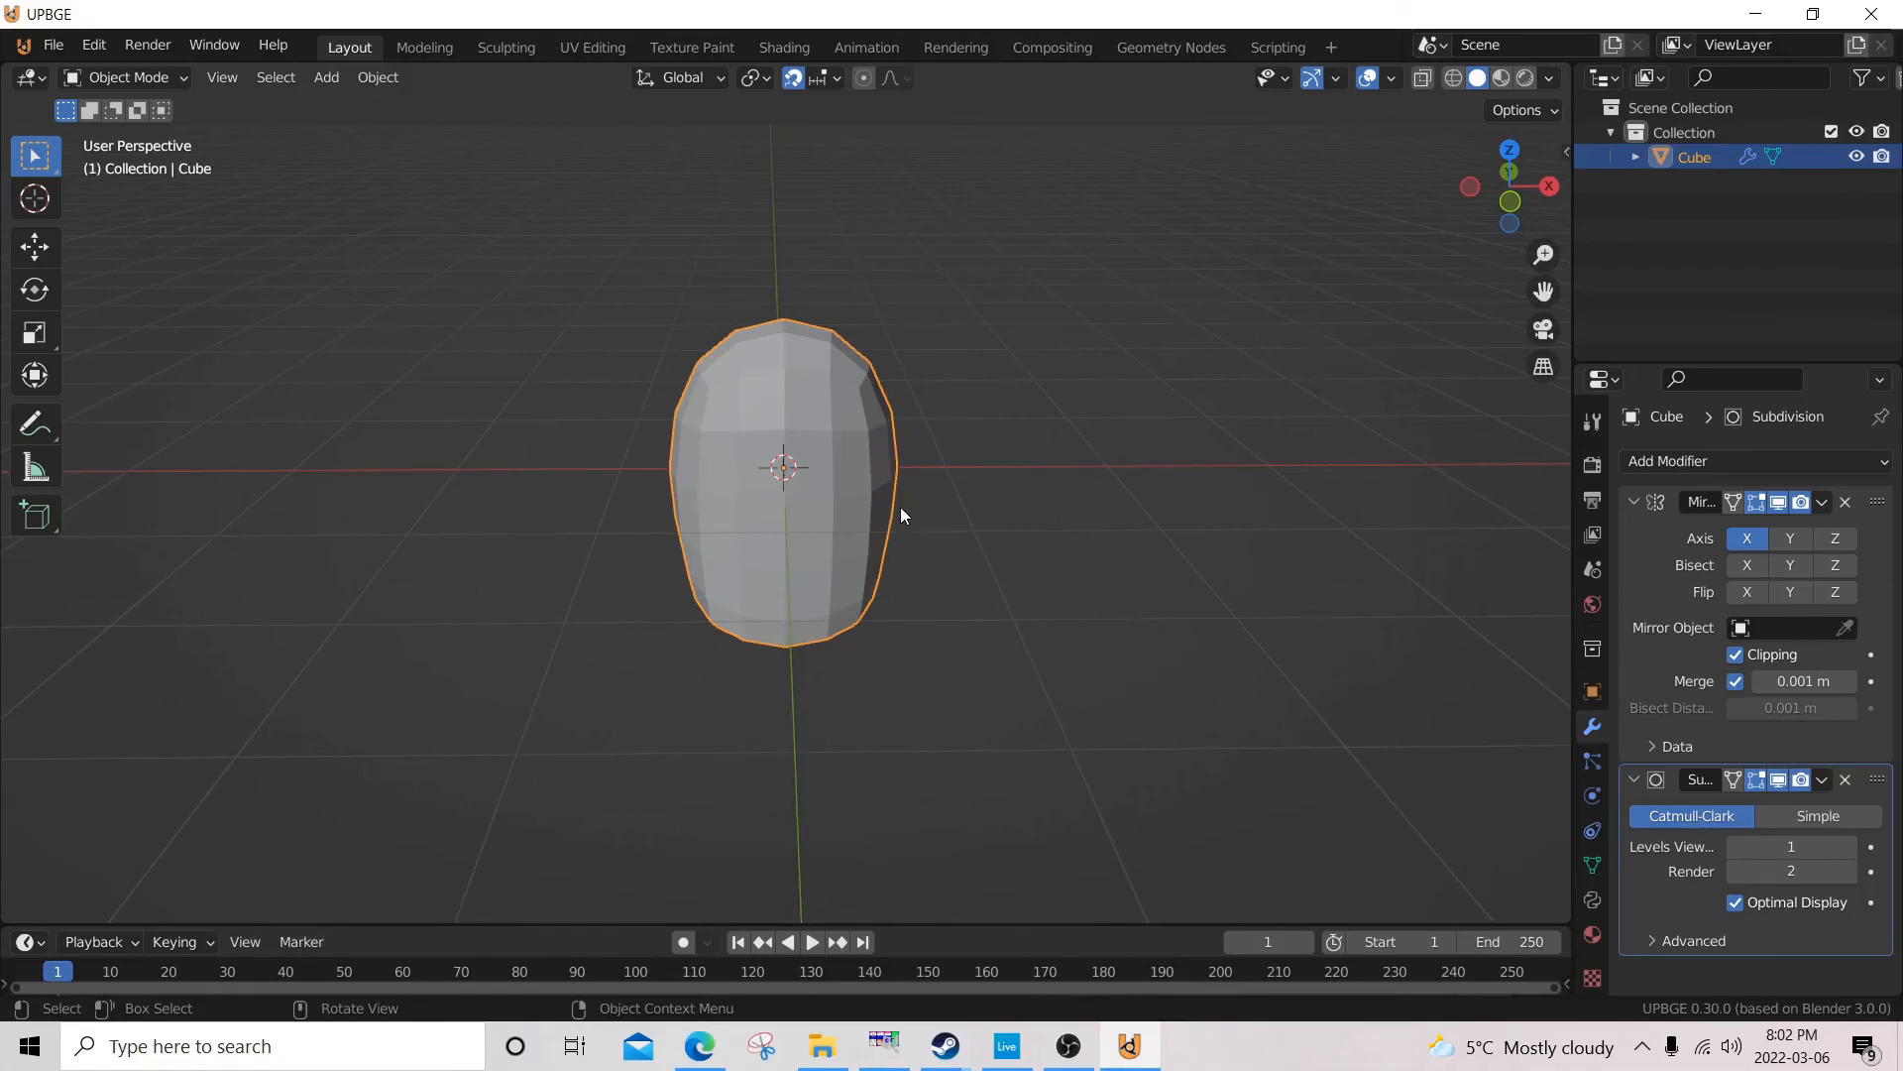
click(1847, 780)
middle_drag(873, 555, 937, 575)
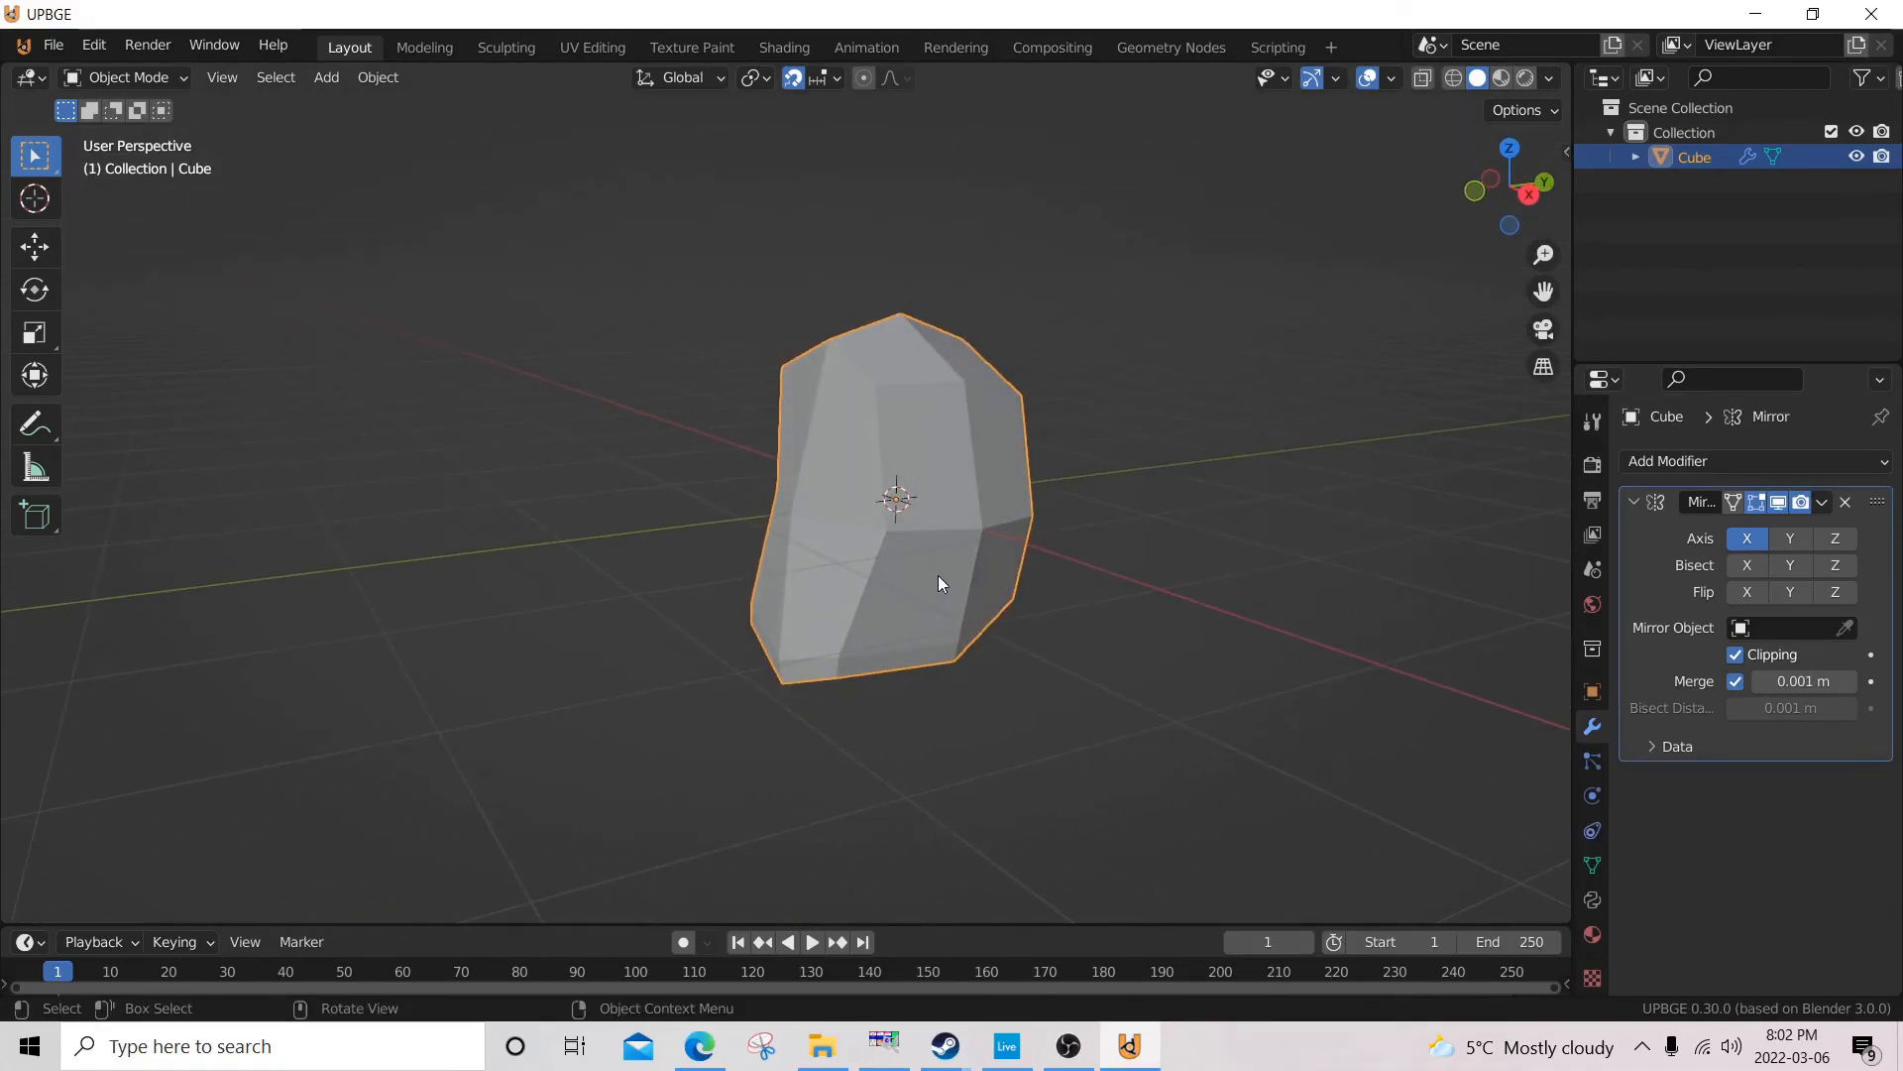
Undo the chin edits, including the edge loop and the Subdivision Surface modifier, back to the plain mirrored head mesh in Object Mode.
key(ctrl+1)
key(Tab)
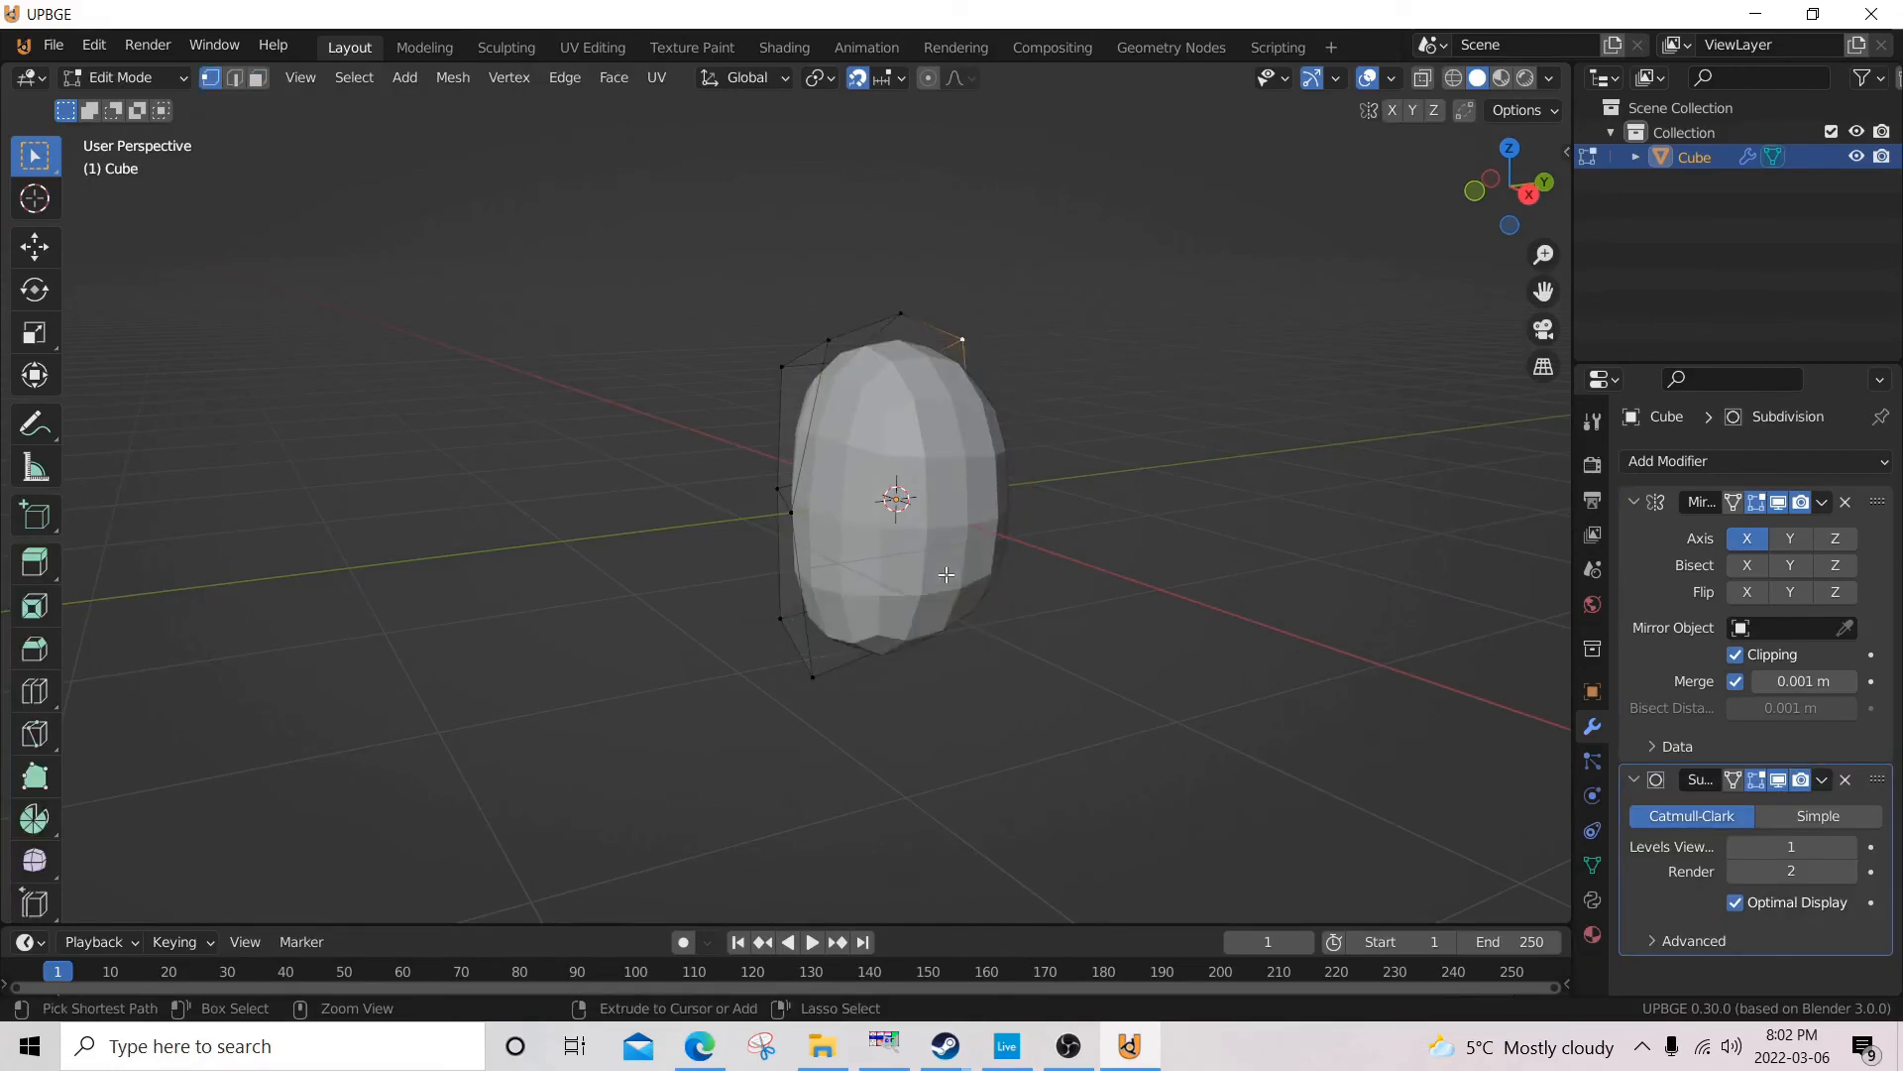
key(Tab)
key(ctrl+z)
middle_drag(918, 595, 1031, 561)
middle_drag(922, 456, 1000, 493)
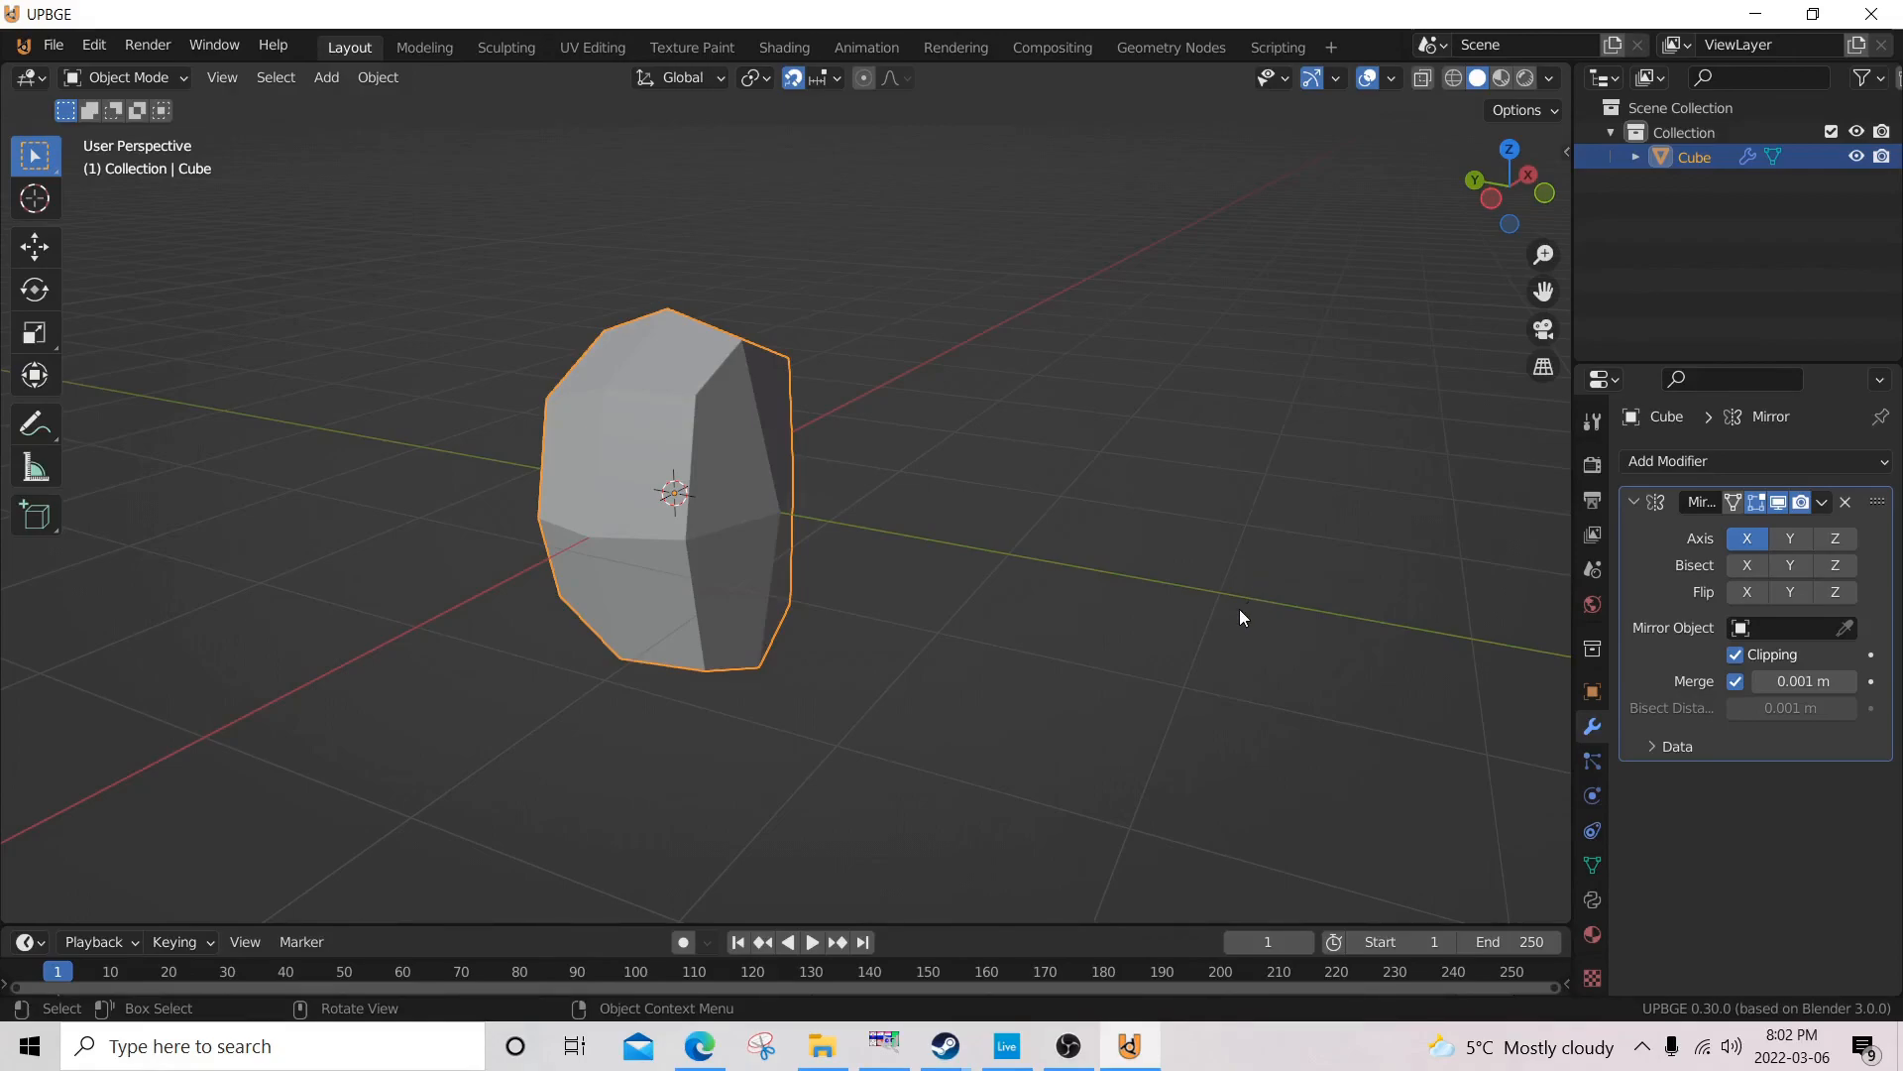
middle_drag(1219, 442, 990, 437)
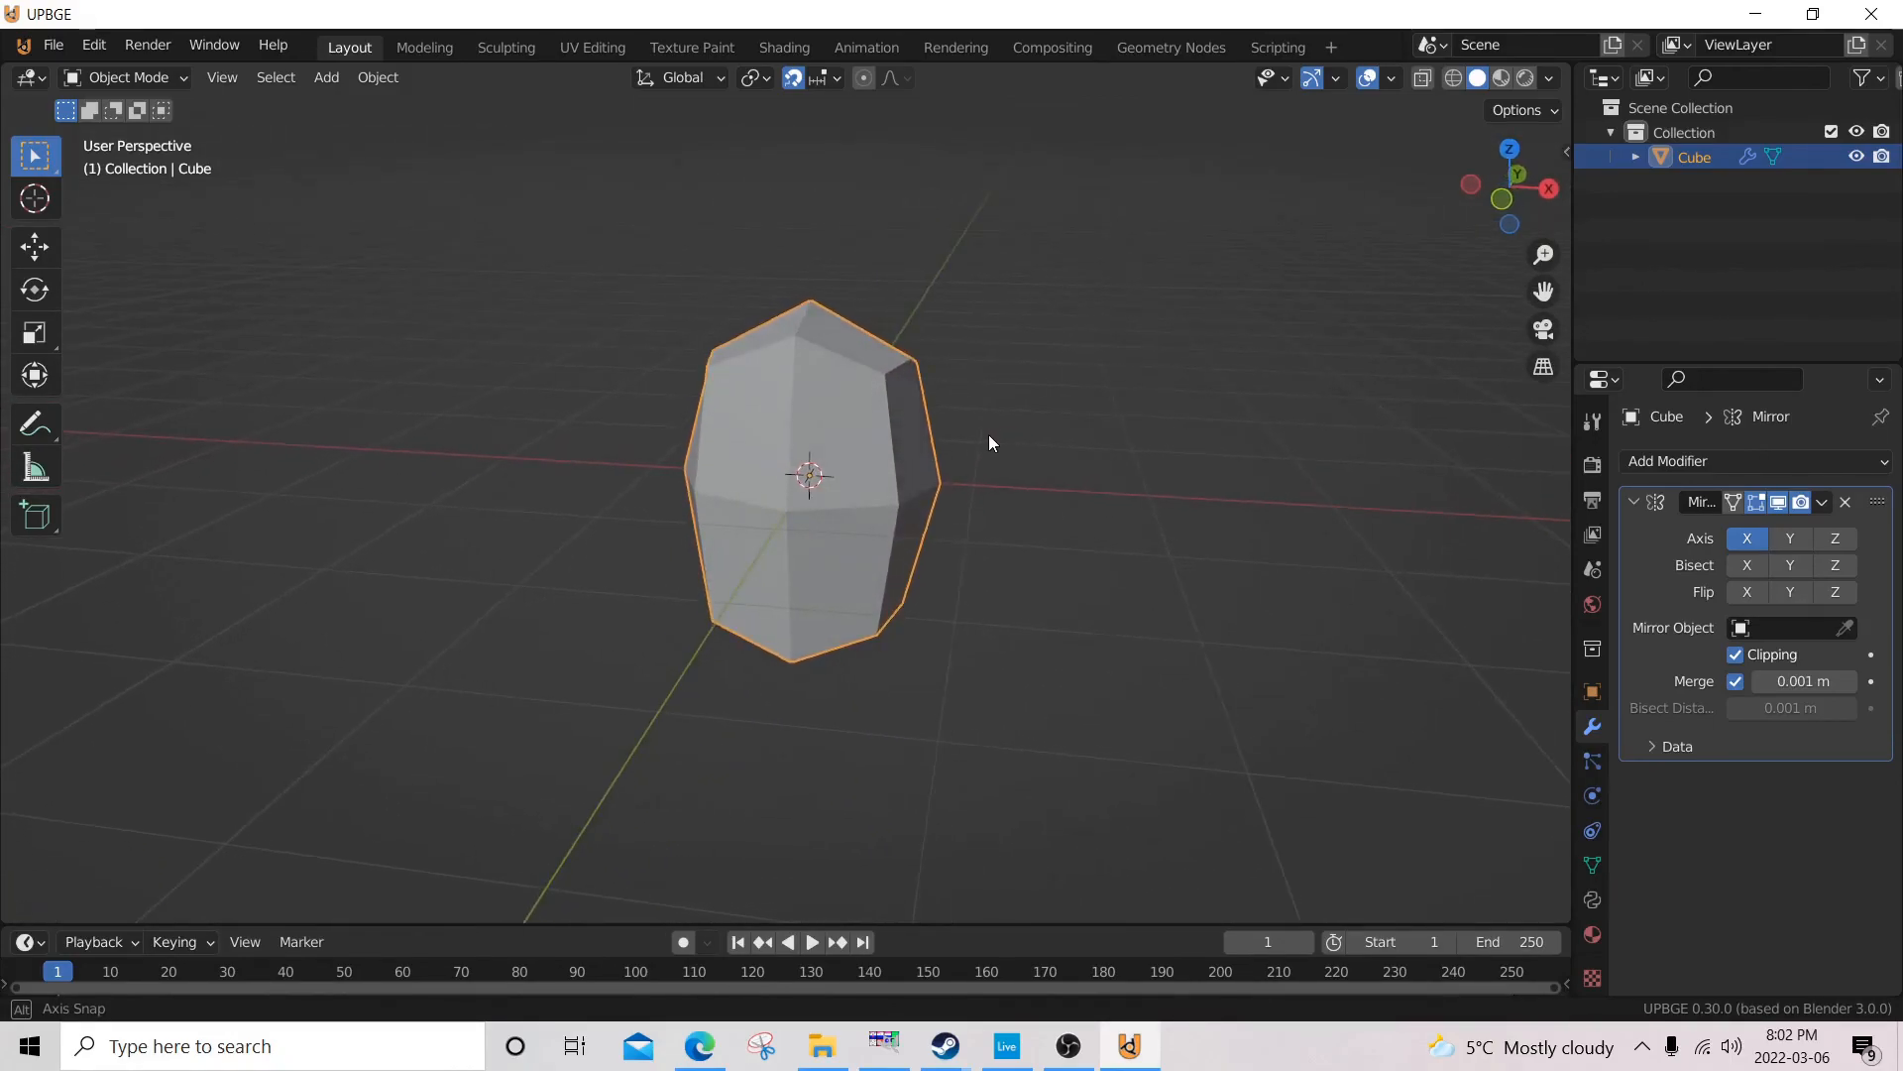